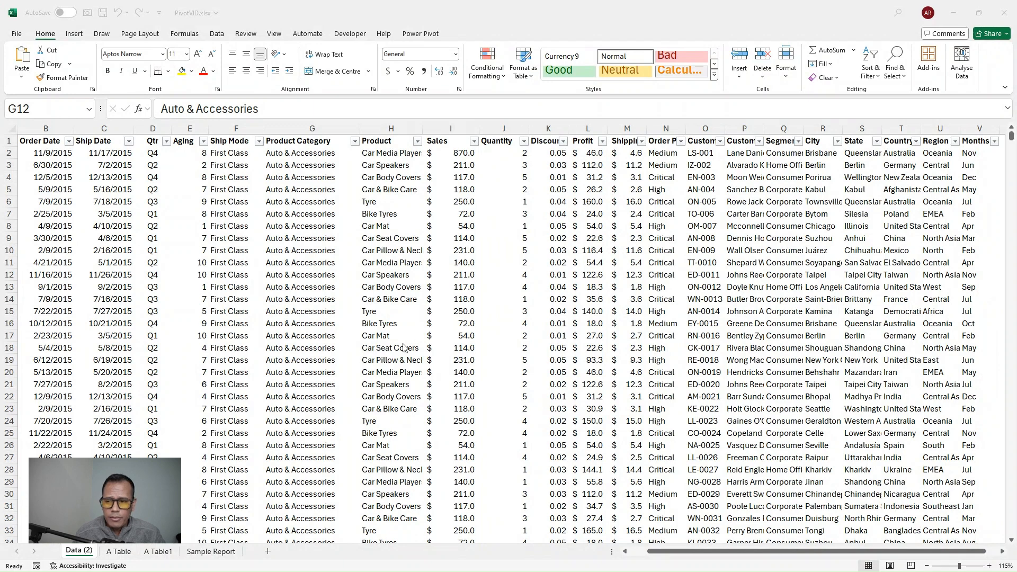
View the dashboard on the Sample Report sheet, and return to the Data (2) sheet.
left_click(214, 555)
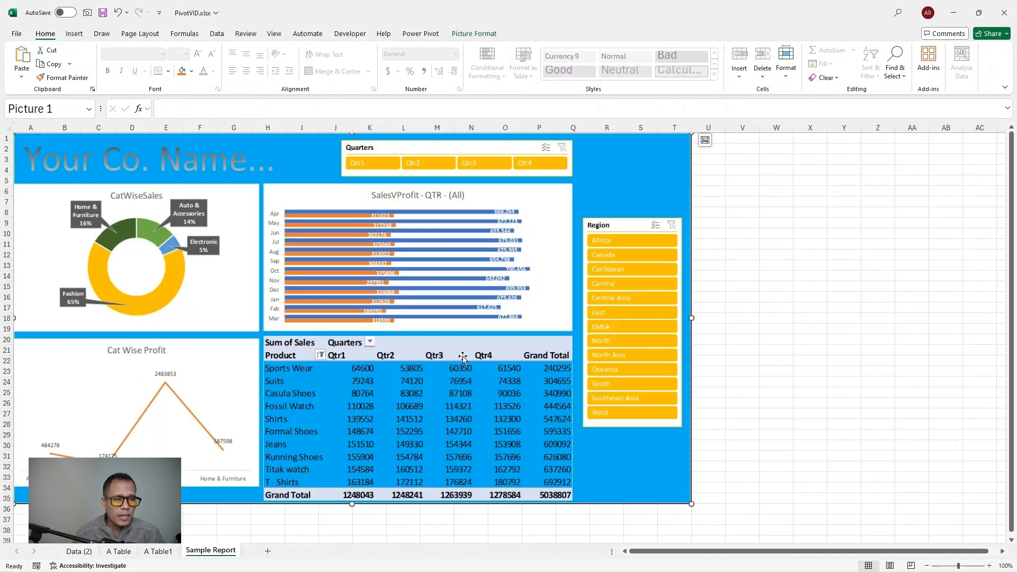
left_click(79, 552)
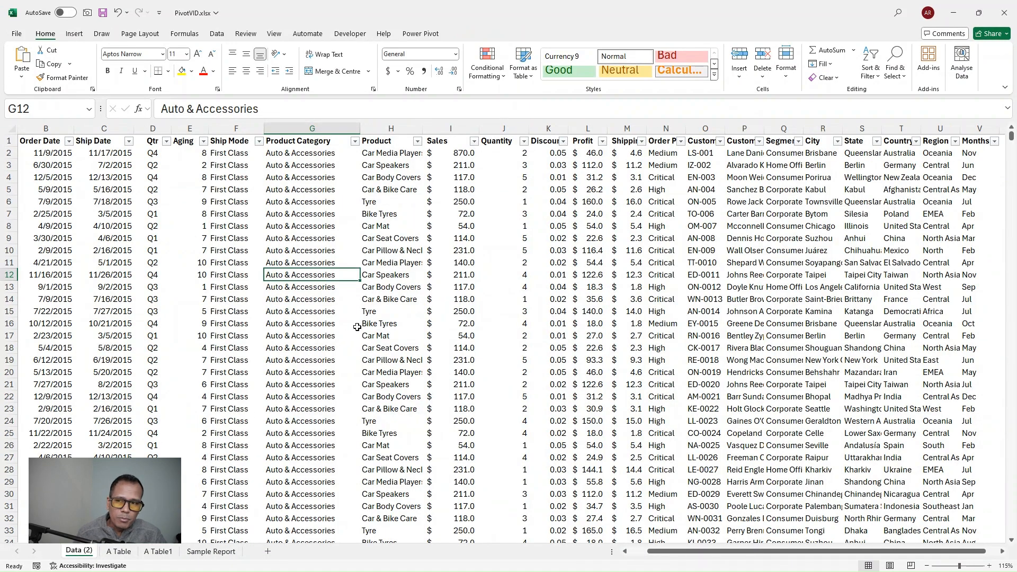
Enlarge the Data (2) sheet to 235% and go to cell A1.
scroll(415, 296, "down", 5)
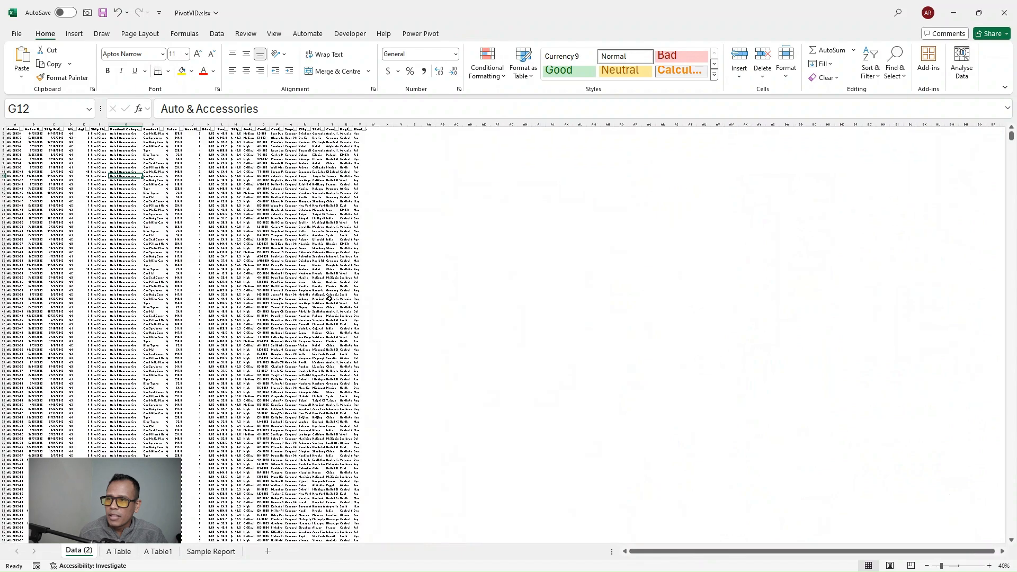
scroll(328, 298, "up", 5)
scroll(328, 298, "up", 5)
left_click(435, 284)
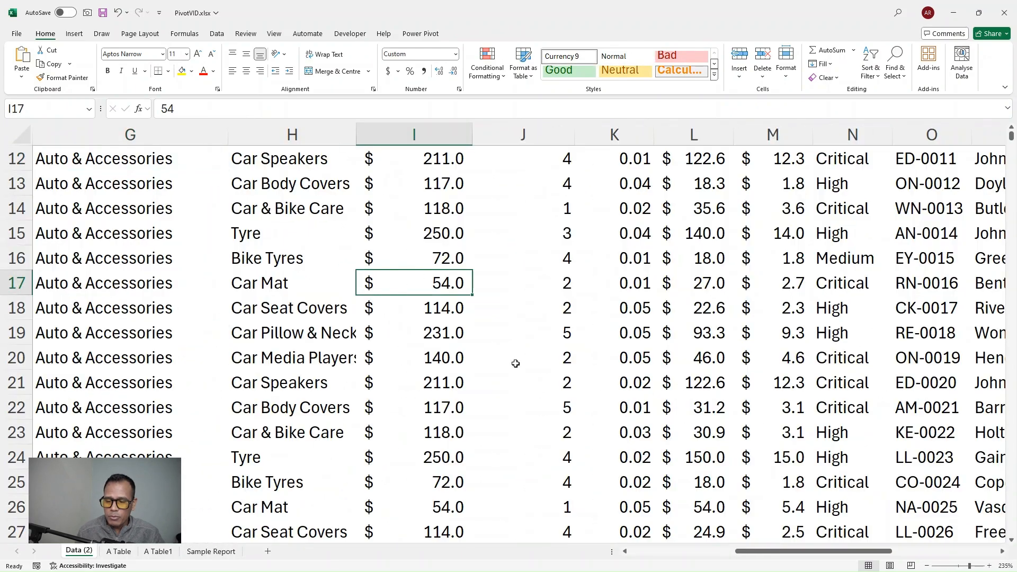
key("Left")
key("Left")
key("Left")
key("Left")
key("Left")
key("Left")
key("Left")
key("Left")
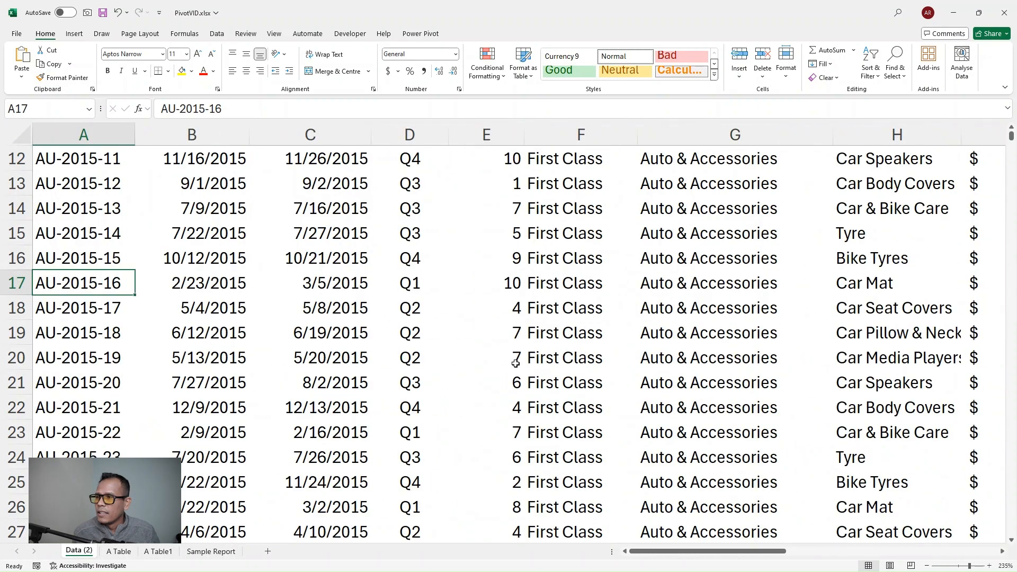
key("ctrl+Home")
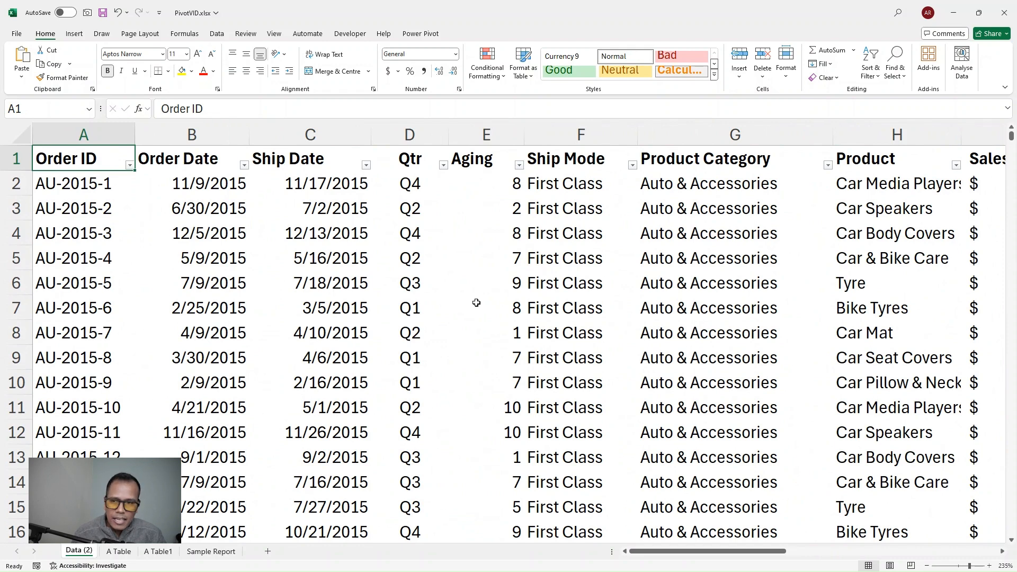
Check which categories the Product Category column's filter offers, leaving all of them selected.
left_click(706, 159)
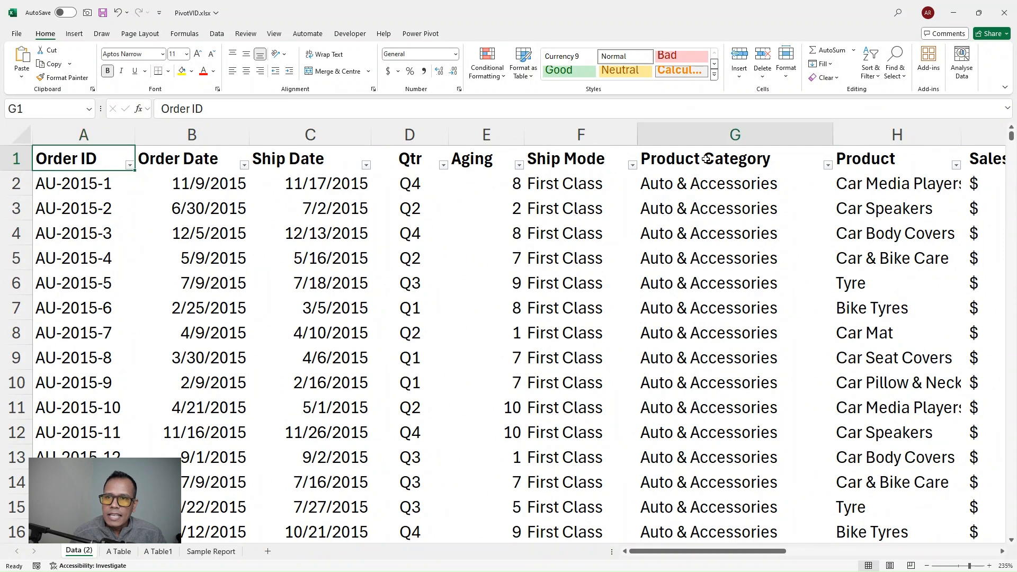
left_click(828, 165)
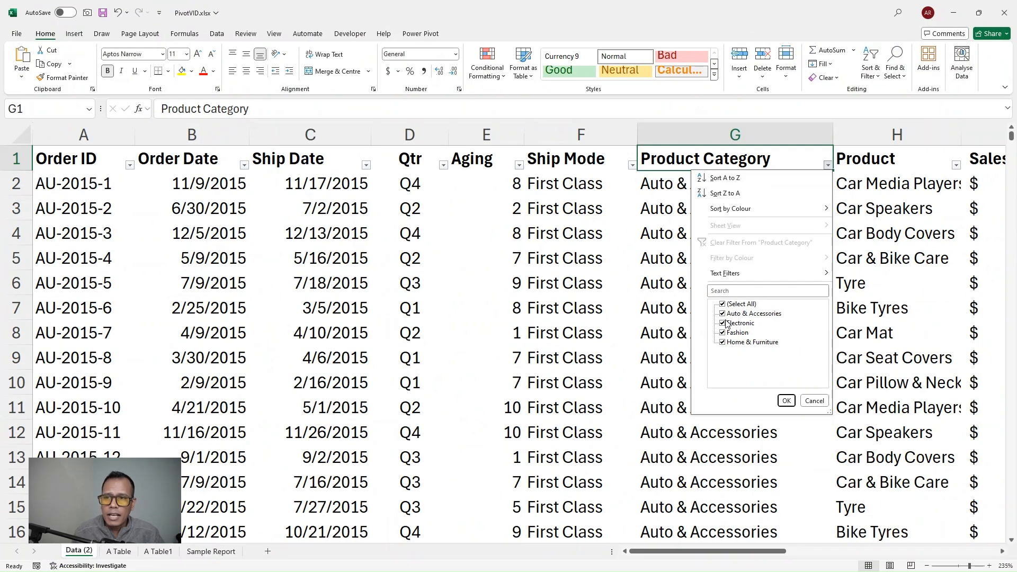
left_click(787, 400)
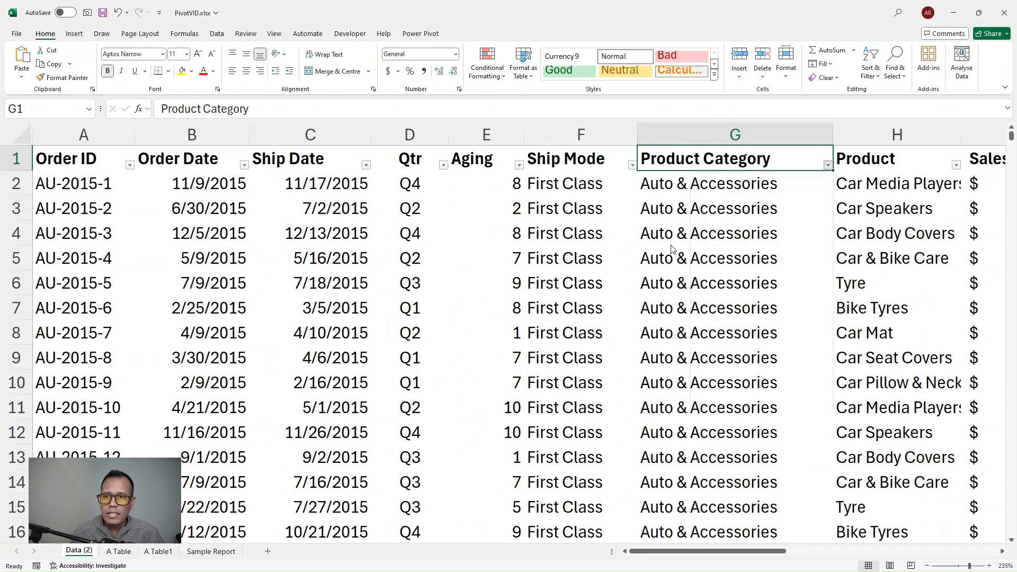
Examine the Order Date values and the first record in row 2, ending on the Order ID header.
left_click_drag(217, 190, 214, 411)
left_click_drag(192, 183, 184, 421)
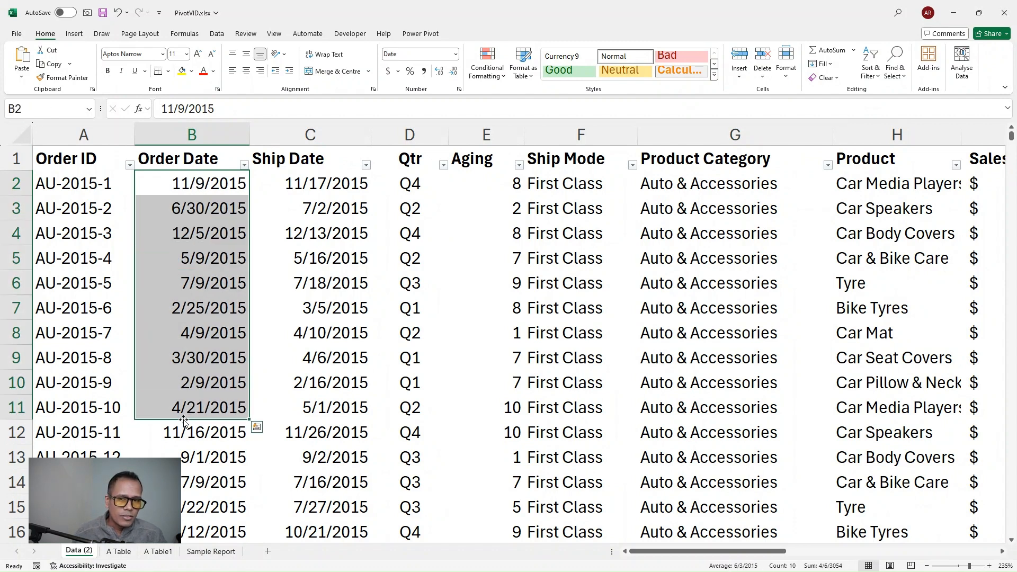
left_click(75, 170)
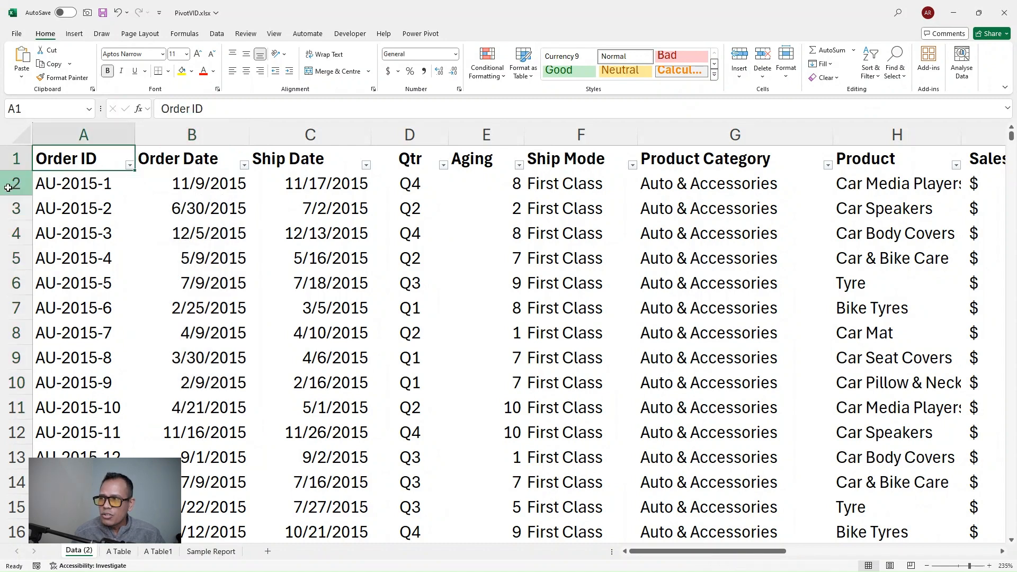
left_click(8, 188)
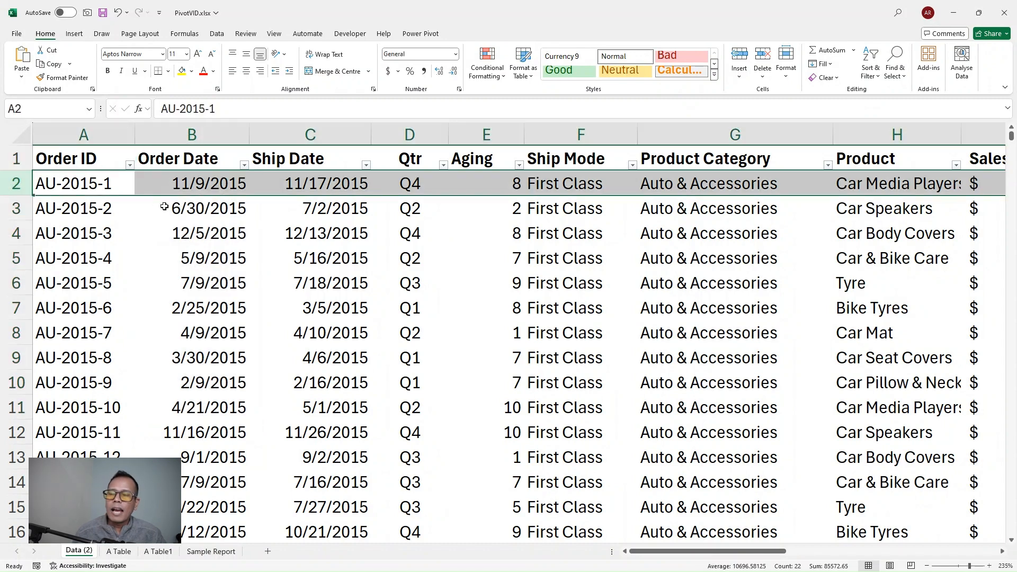
left_click(85, 162)
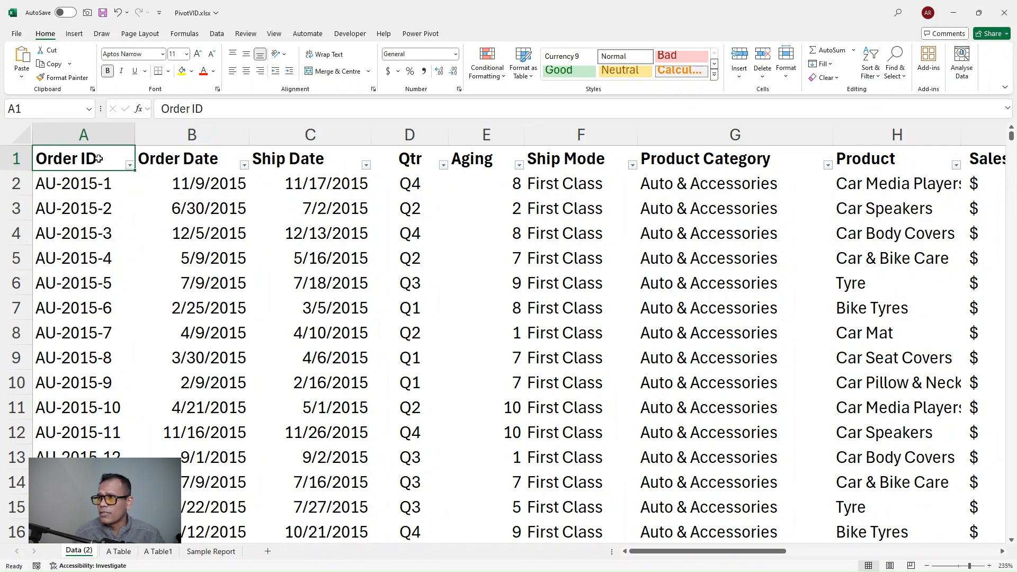
Examine the Order ID, Order Date and Ship Date columns, comparing the two dates in the first rows.
left_click_drag(98, 159, 94, 257)
left_click_drag(195, 160, 194, 268)
left_click_drag(324, 164, 318, 286)
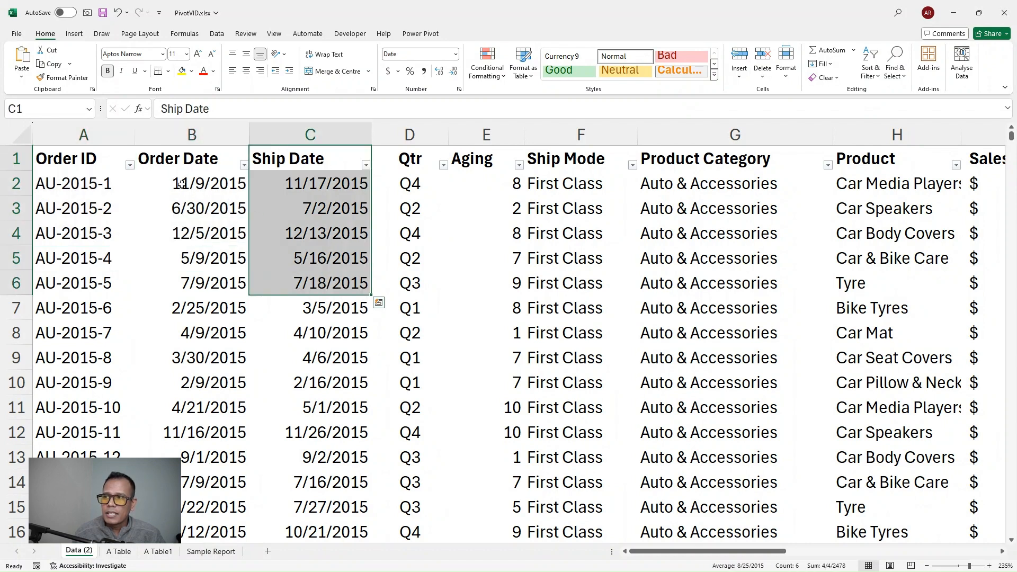
left_click_drag(182, 184, 337, 190)
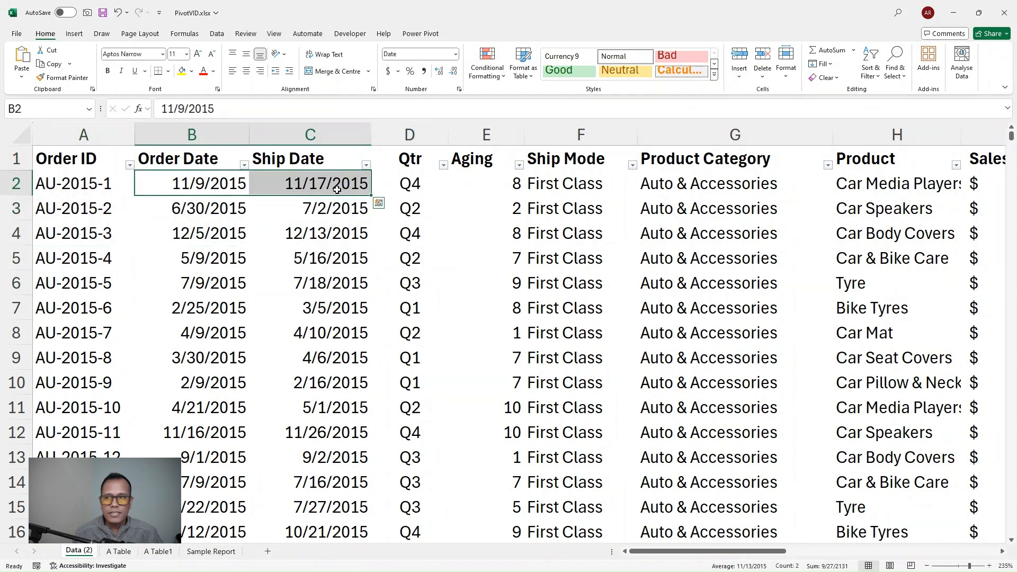
left_click_drag(222, 183, 324, 333)
left_click_drag(204, 212, 350, 209)
Examine the Aging column and compare the row 8 value with that row's Order Date and Ship Date.
left_click_drag(496, 182, 496, 411)
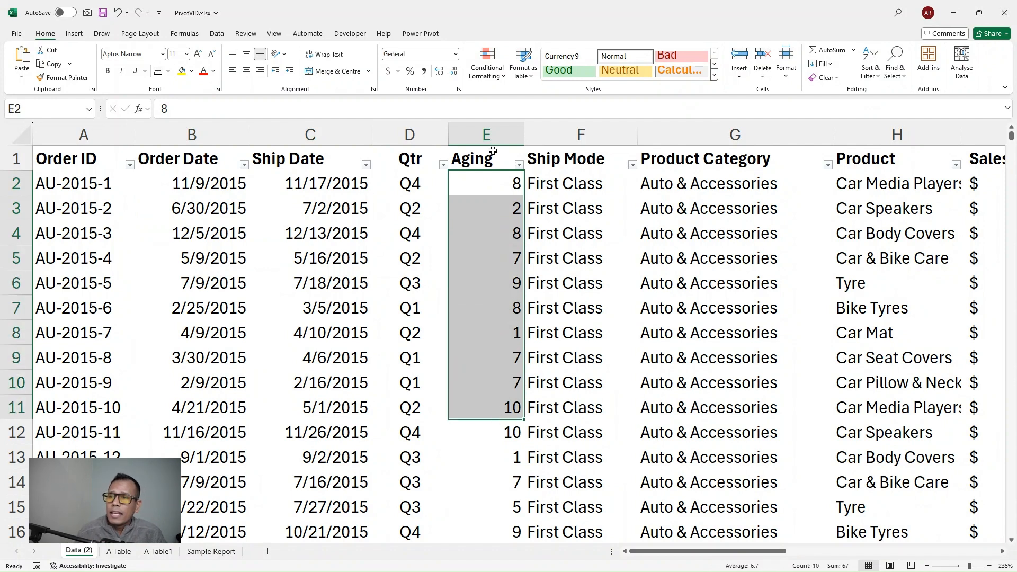
left_click(503, 333)
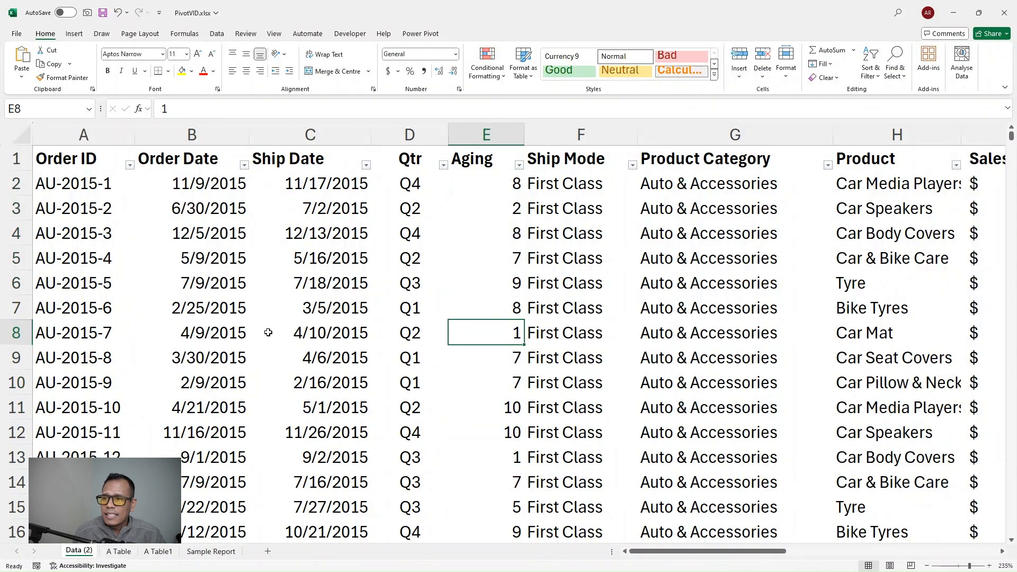
left_click_drag(181, 333, 365, 333)
left_click(475, 327)
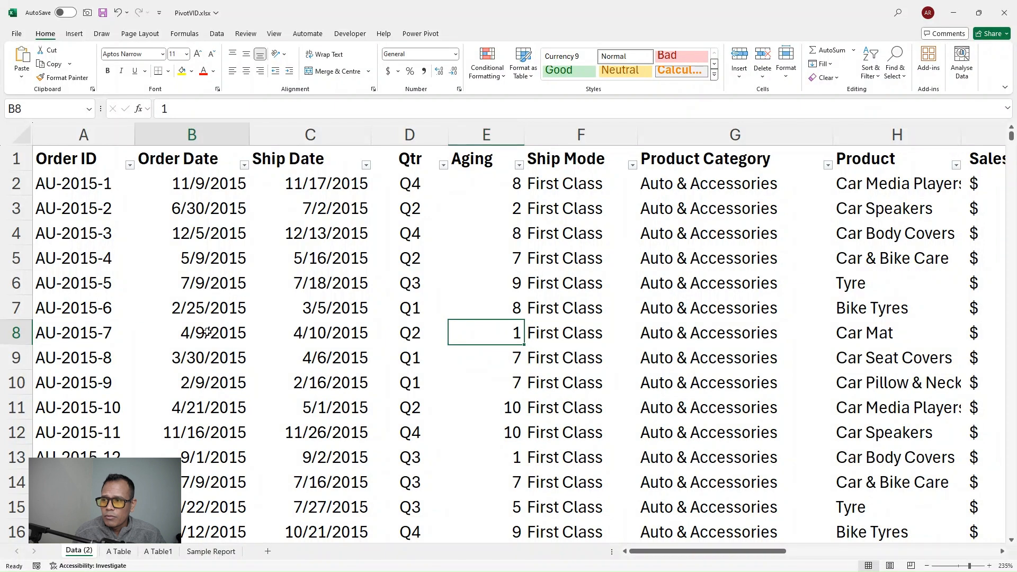
left_click(180, 337)
left_click_drag(197, 273, 212, 408)
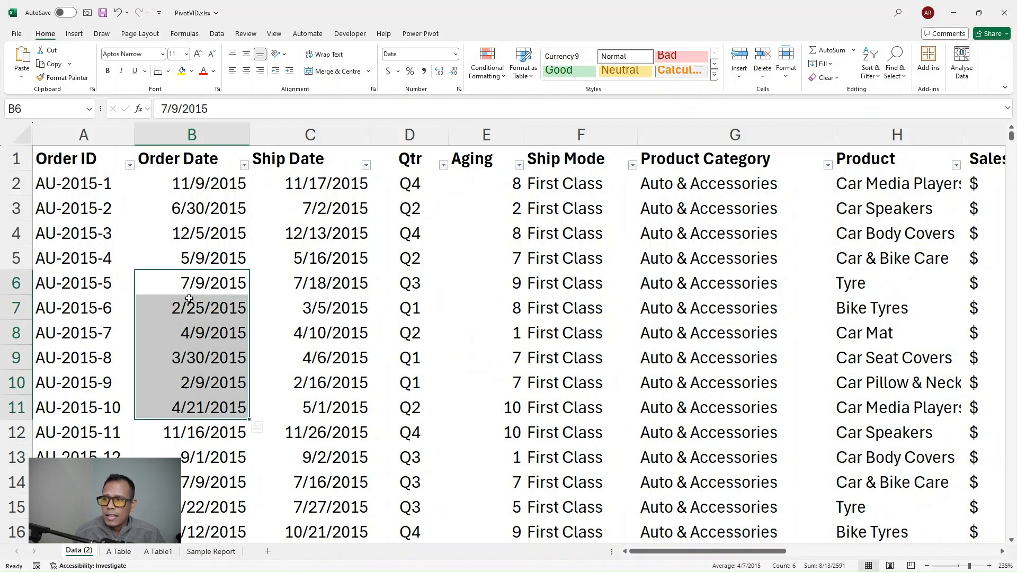
left_click(310, 333)
left_click(226, 332)
left_click(306, 333)
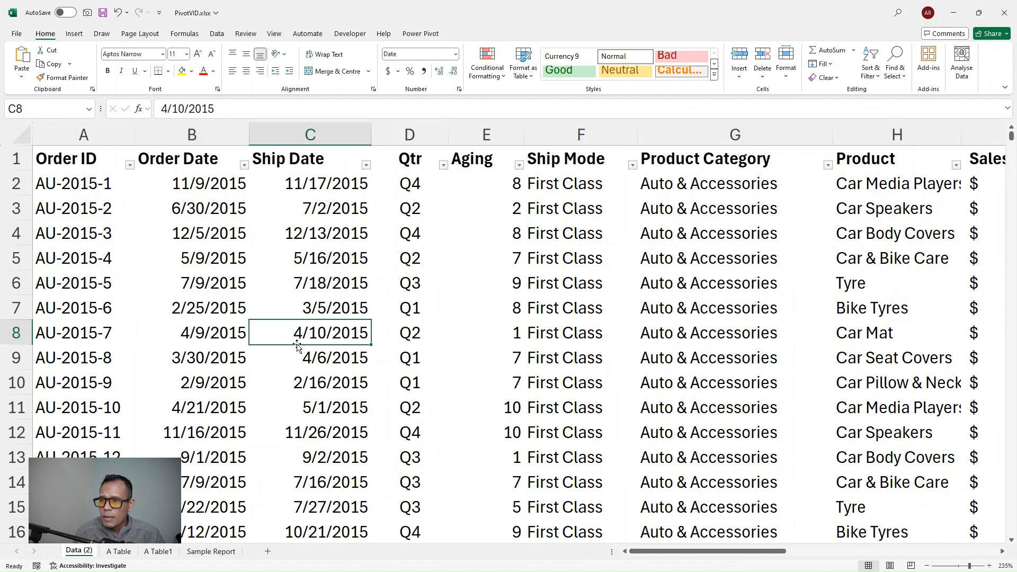
left_click_drag(307, 328, 362, 337)
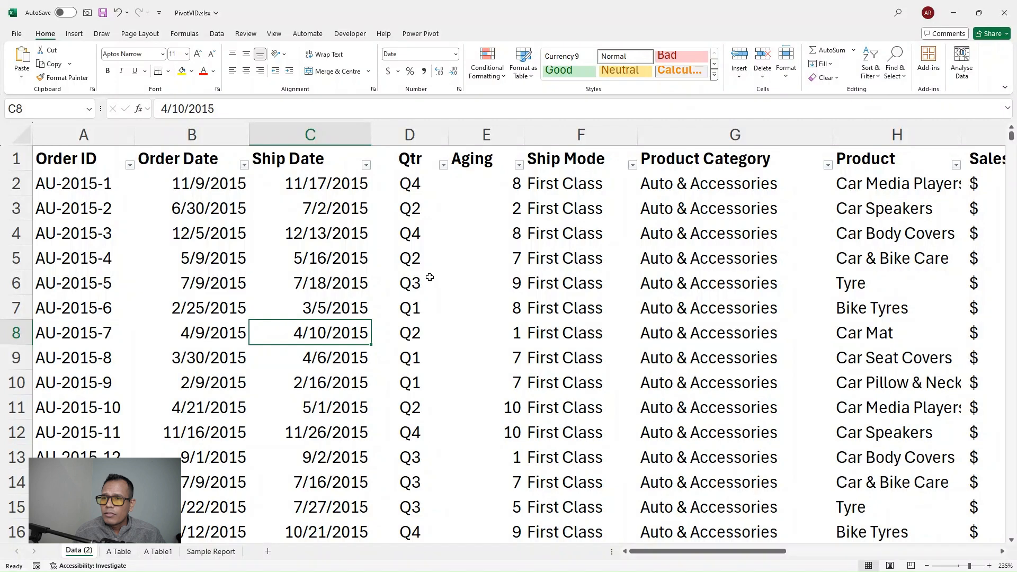
Compare Aging with the order and ship dates in rows 4 and 11, and skim further records before returning to the header.
left_click_drag(196, 232, 324, 237)
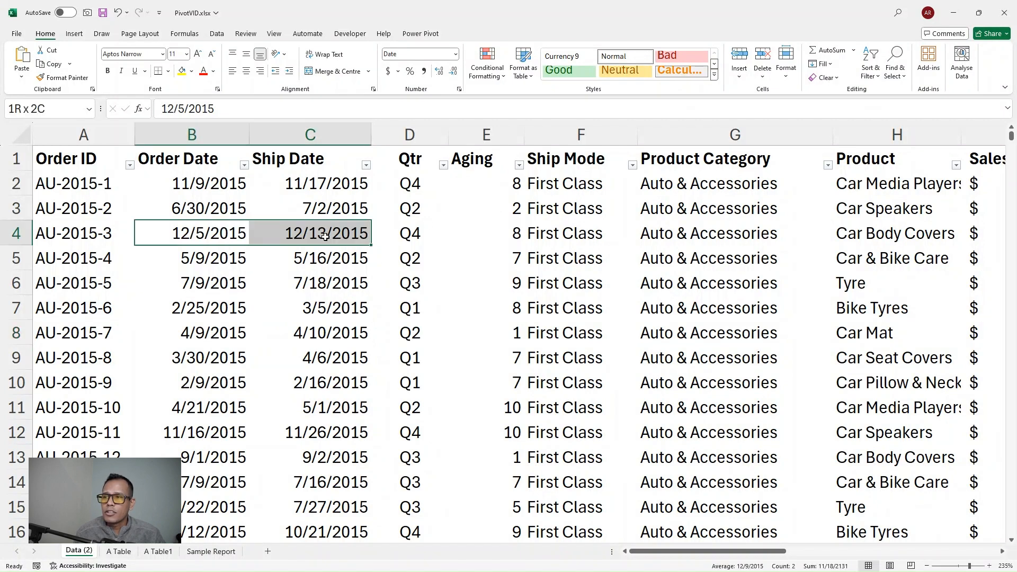
left_click(487, 235)
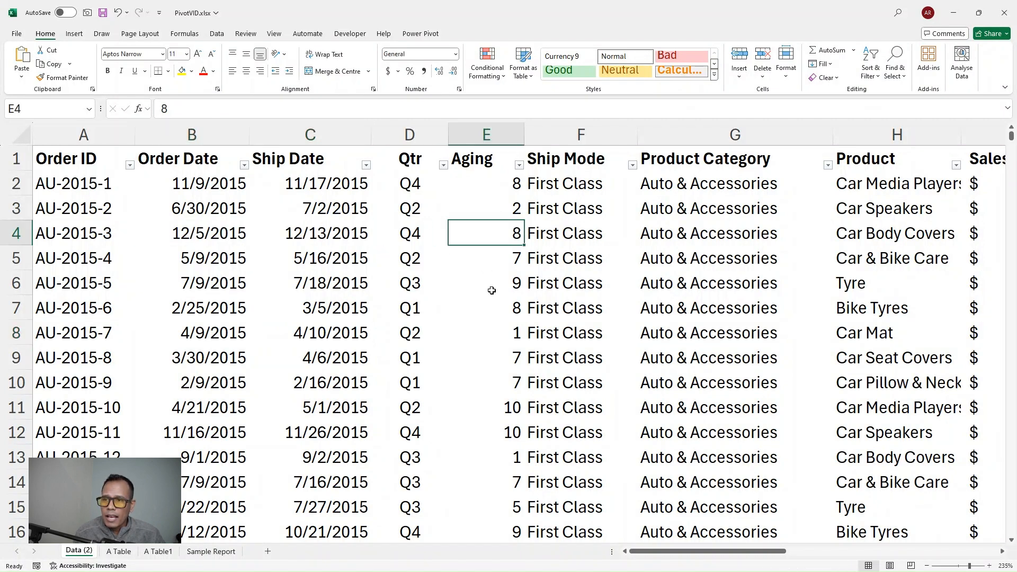
left_click(496, 410)
left_click_drag(210, 409, 323, 408)
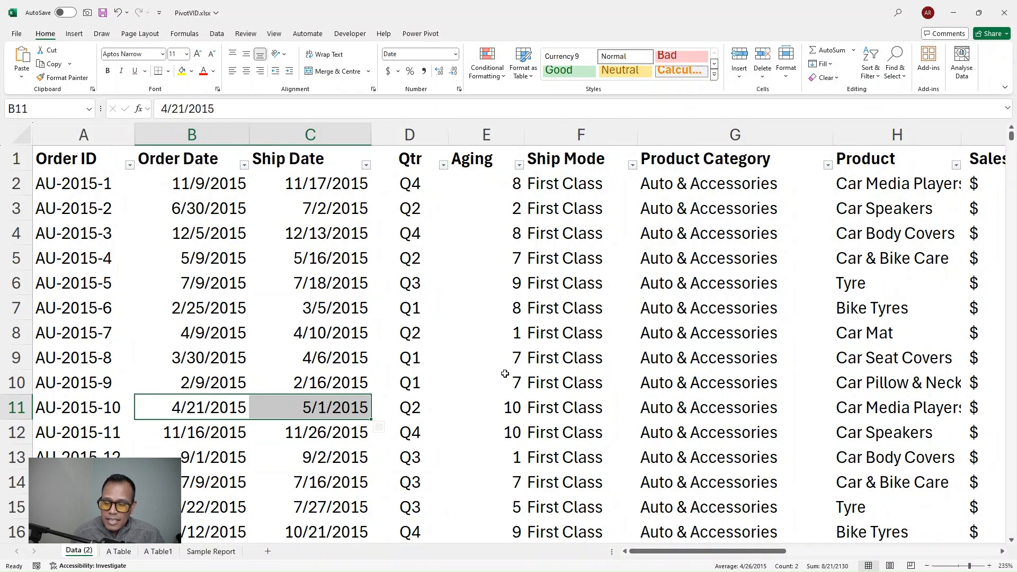
scroll(506, 373, "down", 8)
scroll(503, 383, "down", 5)
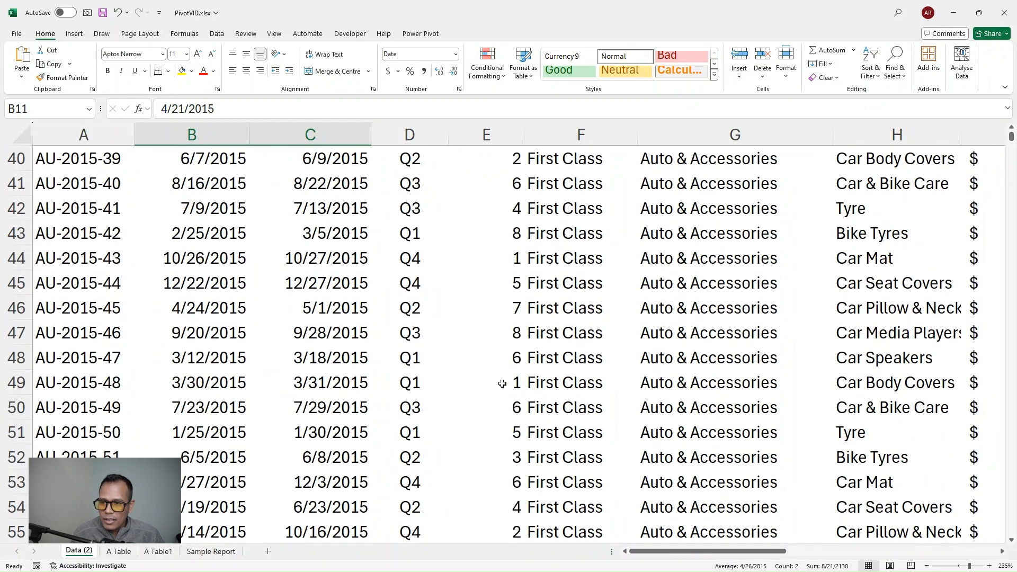
scroll(503, 383, "up", 13)
left_click(464, 161)
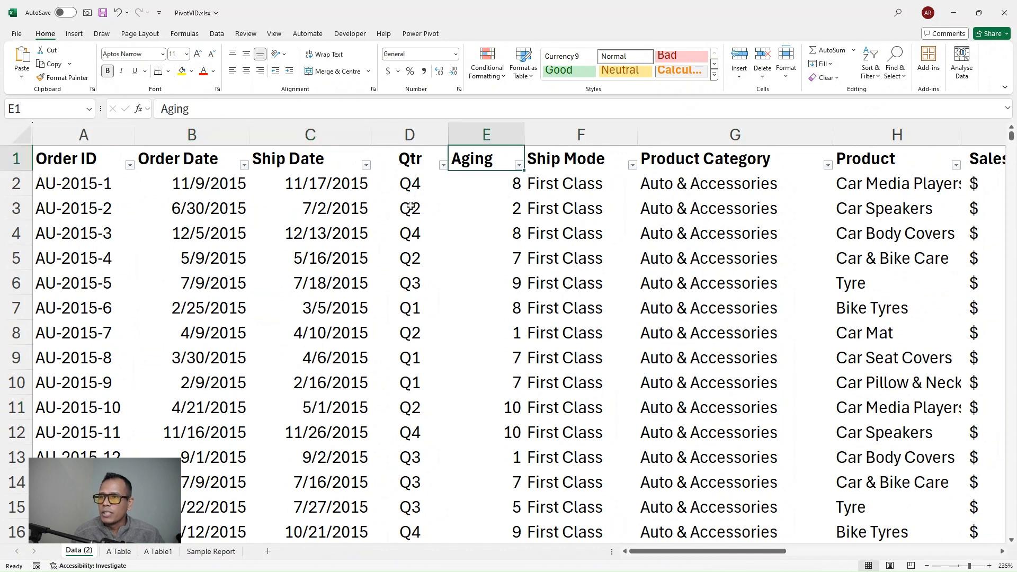
Check the shipping options in the Ship Mode filter and examine that column's values without filtering the data.
left_click(556, 161)
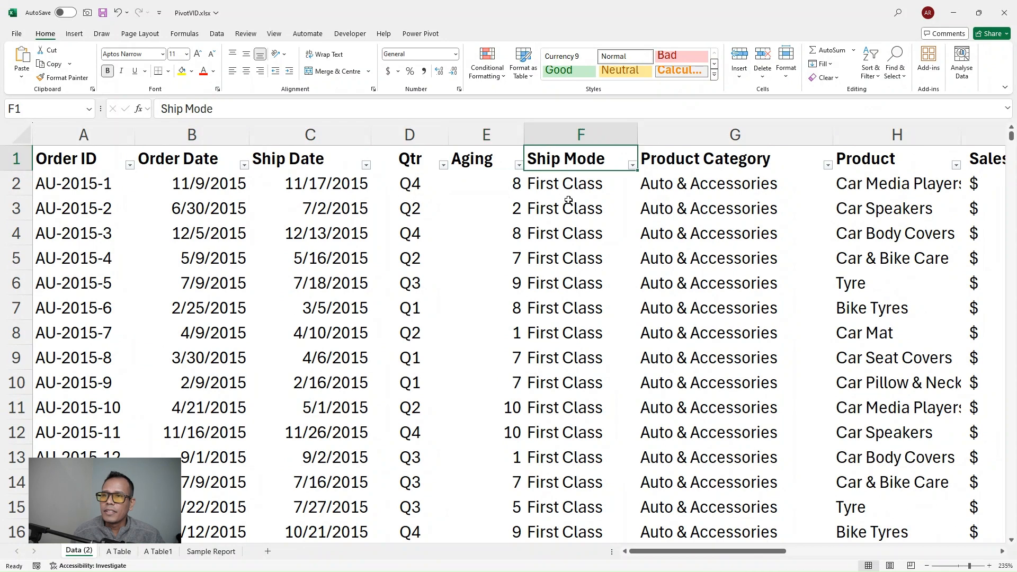
left_click(633, 165)
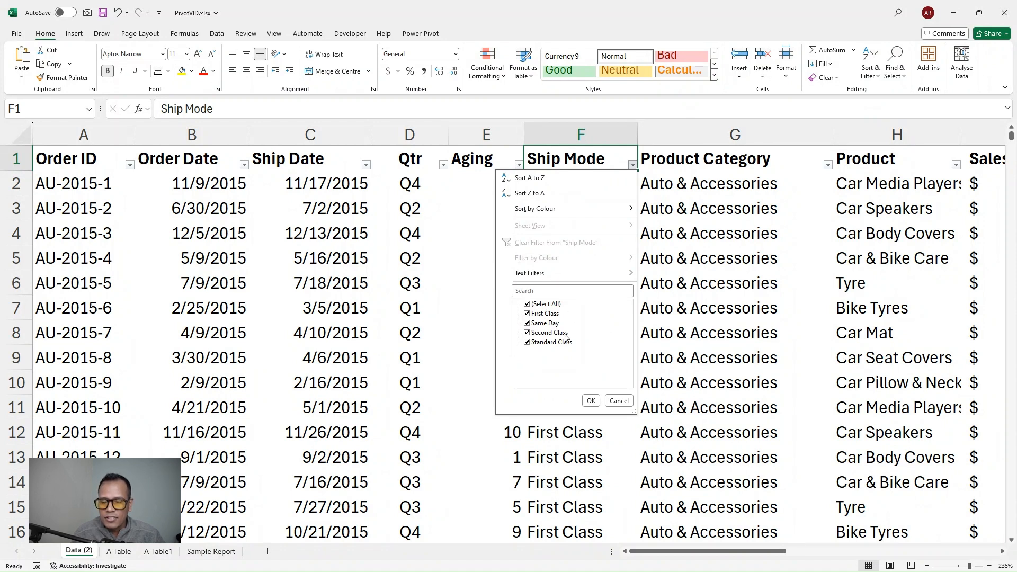
left_click(592, 401)
left_click(685, 168)
left_click_drag(560, 187, 643, 473)
left_click(689, 283)
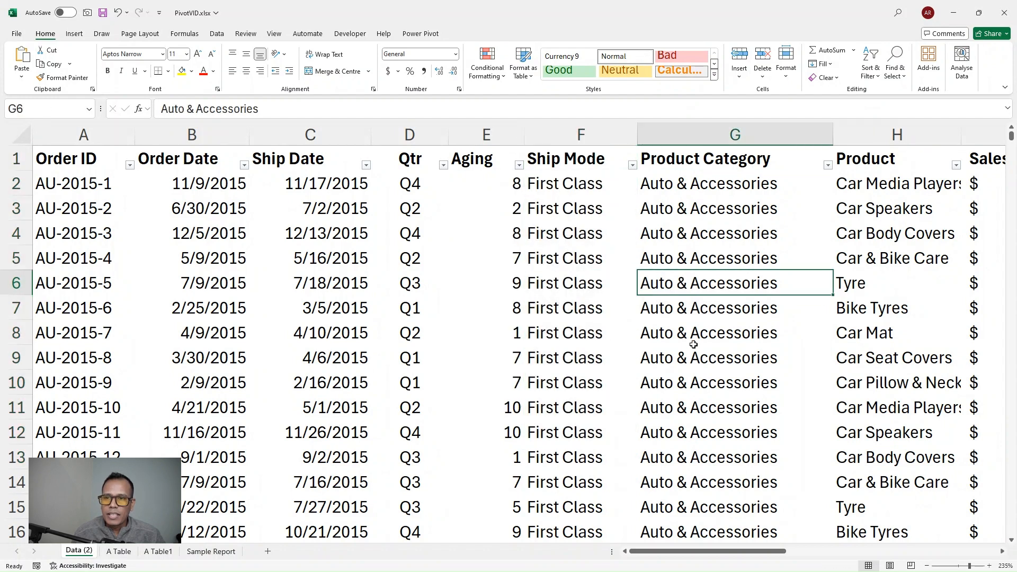
Go along the header row from Product Category to review the Product, Sales, Quantity and Discount columns.
left_click(710, 168)
key("Right")
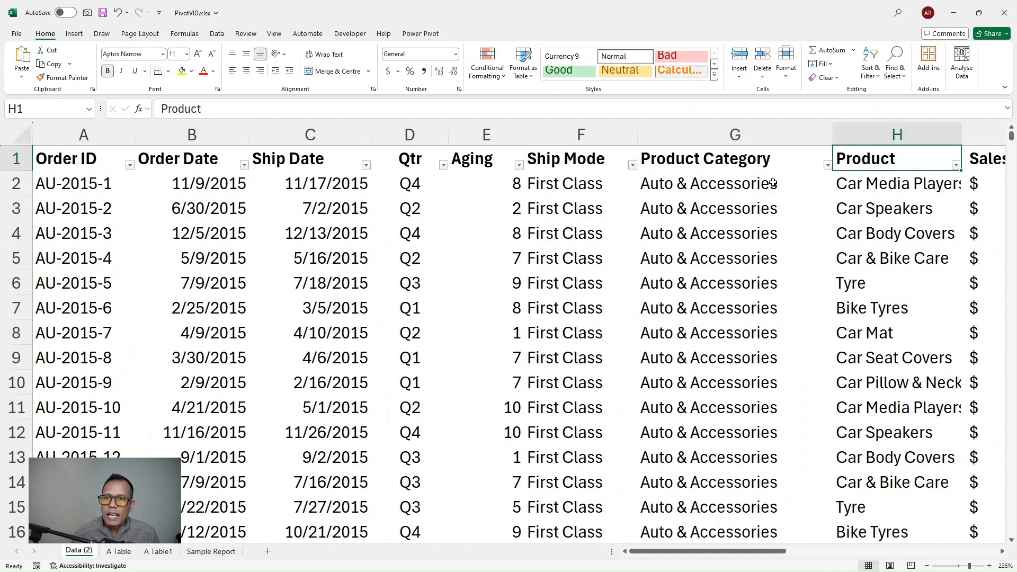
key("Right")
key("Right")
key("Right")
key("Left")
key("Left")
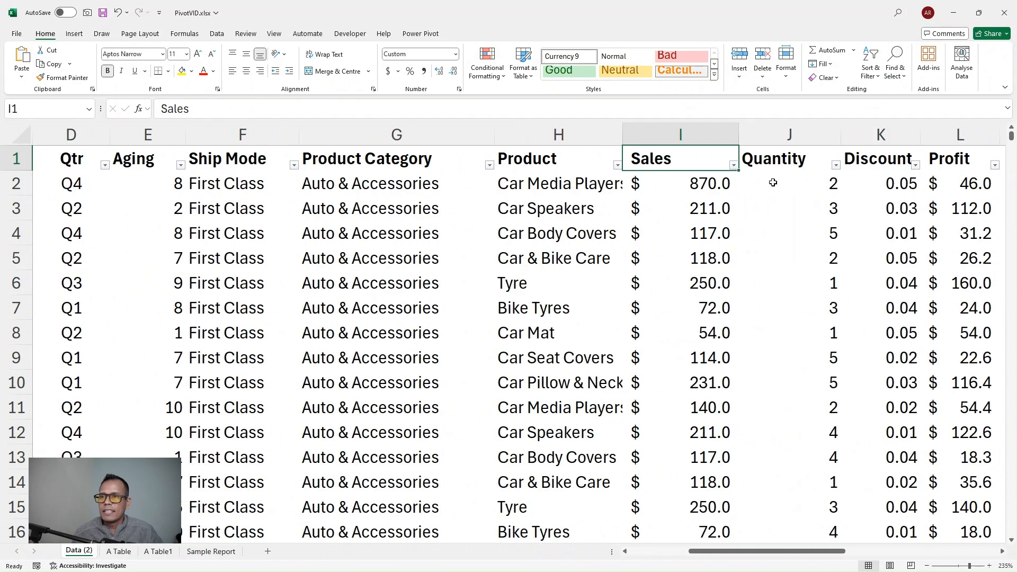
Examine the Product Category and Product values, and check the category filter's options without applying a filter.
left_click_drag(403, 183, 397, 410)
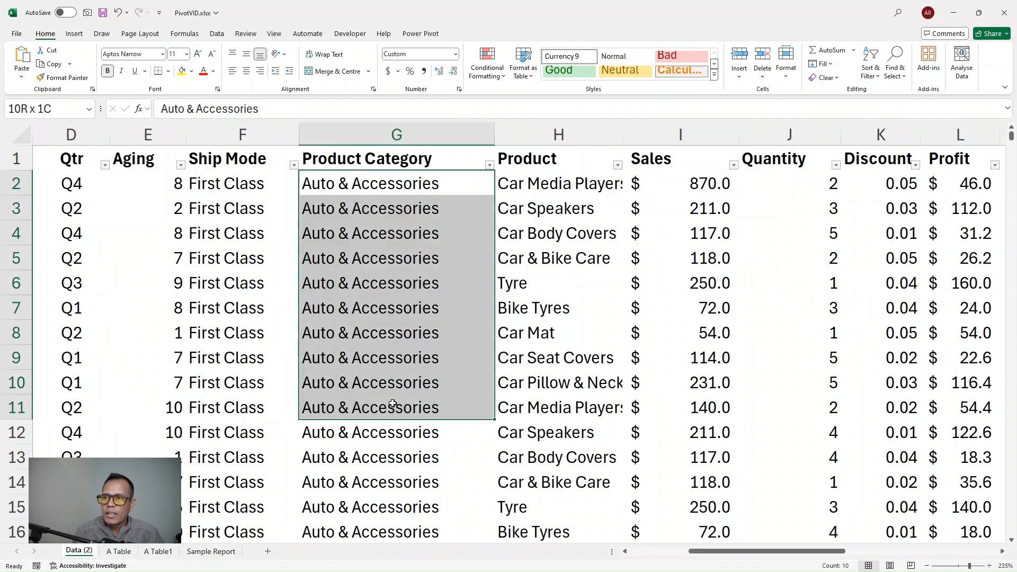
left_click_drag(548, 186, 533, 479)
left_click(416, 274)
left_click(490, 166)
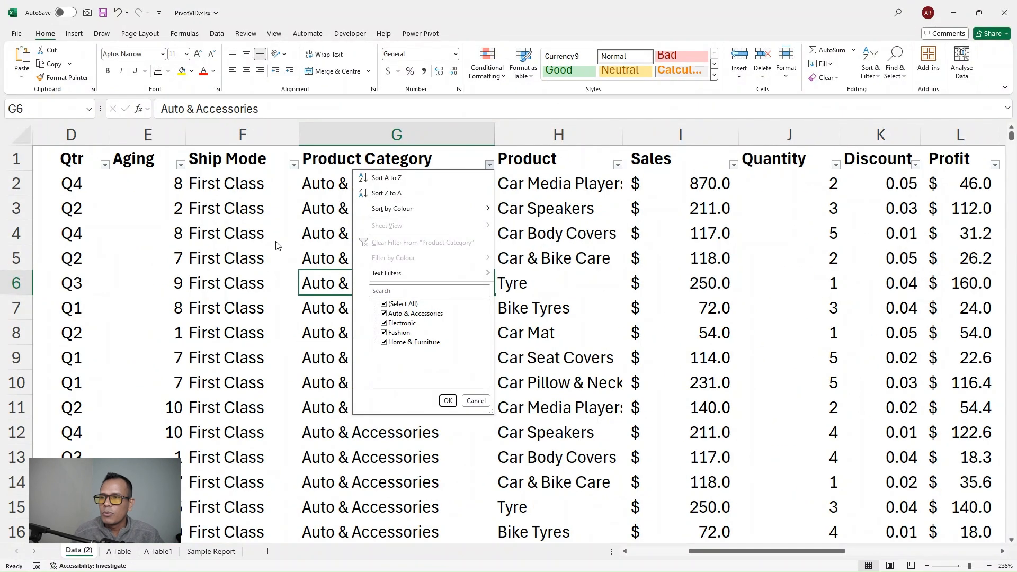
left_click(455, 448)
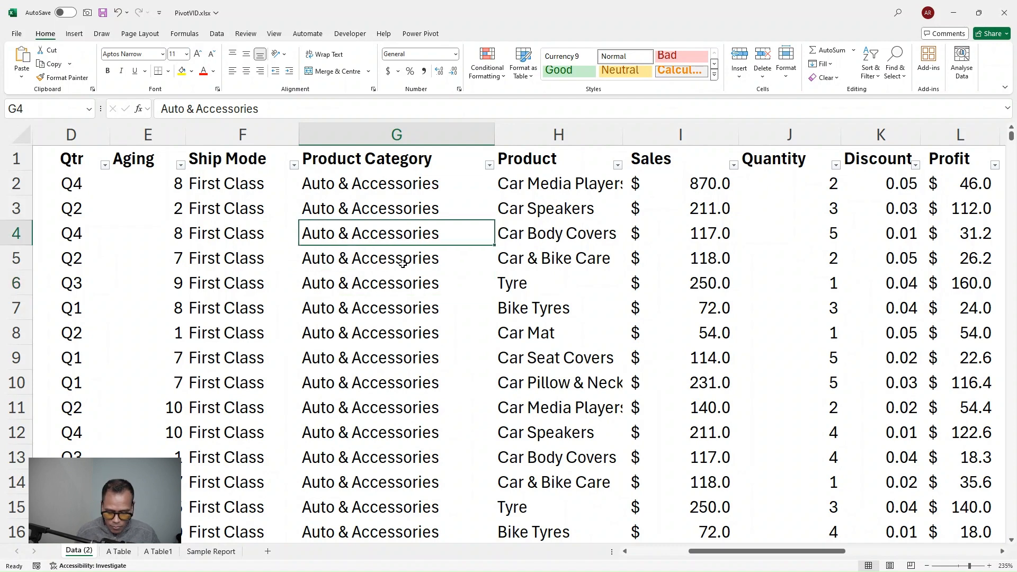
Jump to the last record in the Product Category column.
key("ctrl+Down")
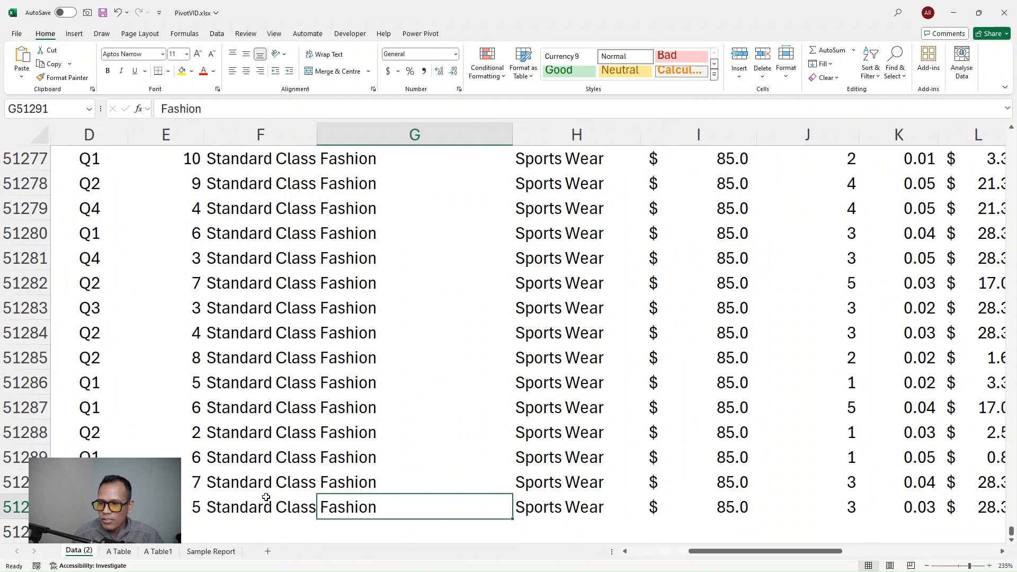
Return to the header row and examine the first Product and Sales values.
key("ctrl+Up")
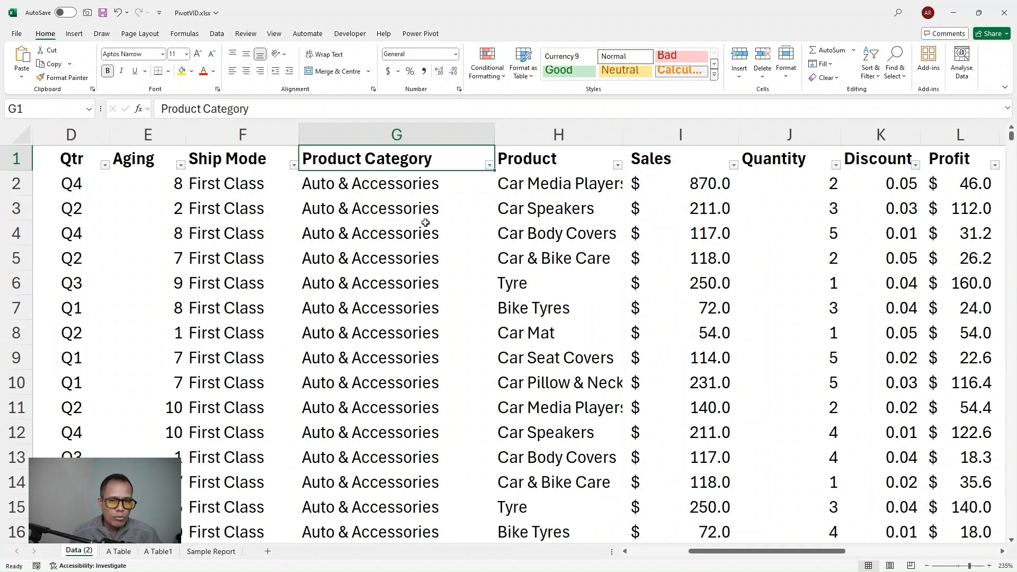
left_click(572, 183)
left_click(631, 162)
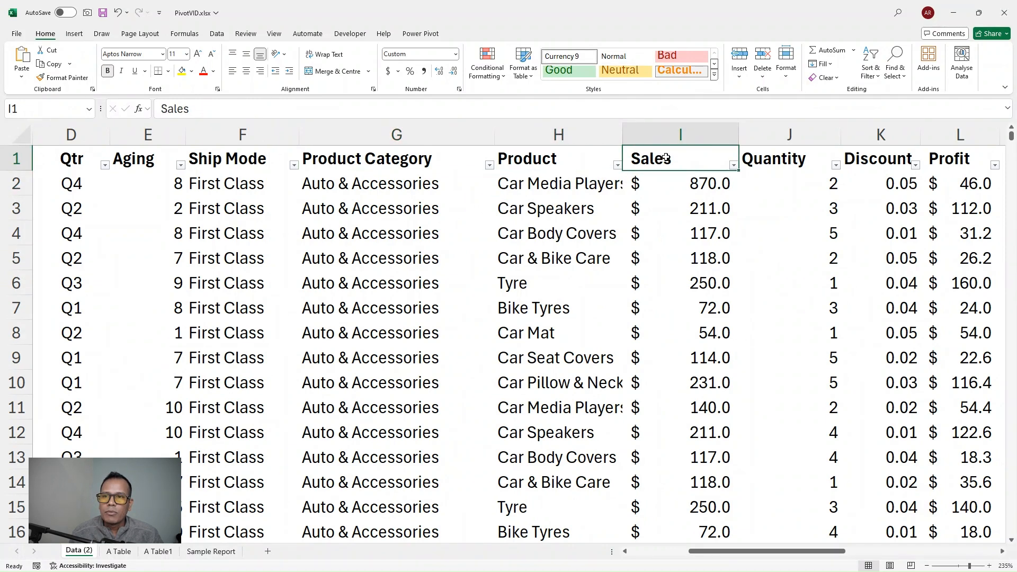
left_click_drag(666, 158, 673, 220)
left_click(681, 206)
left_click_drag(680, 186, 685, 342)
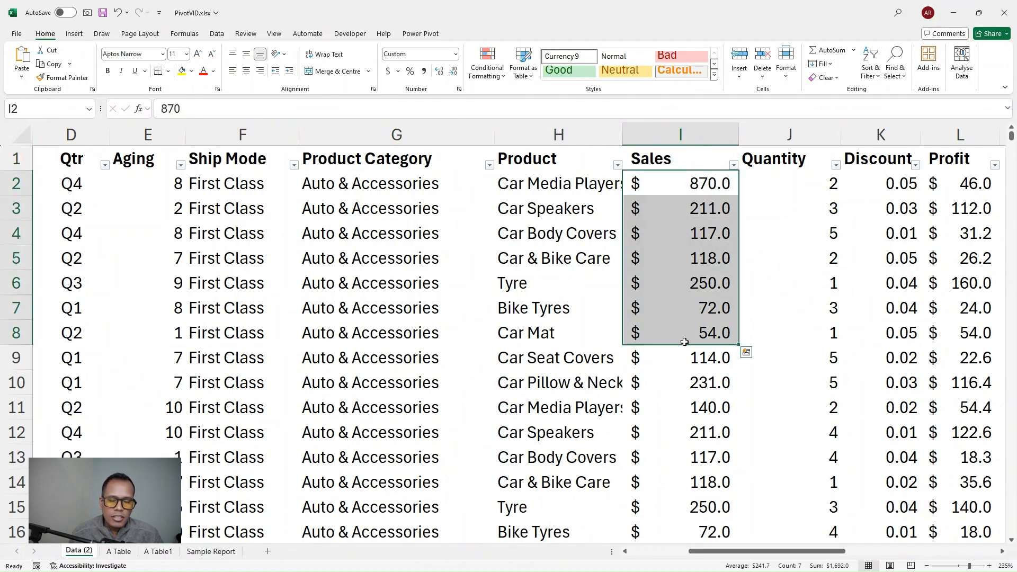
Go along the header row from Quantity past Discount and Profit, and return to the Profit header.
left_click(784, 164)
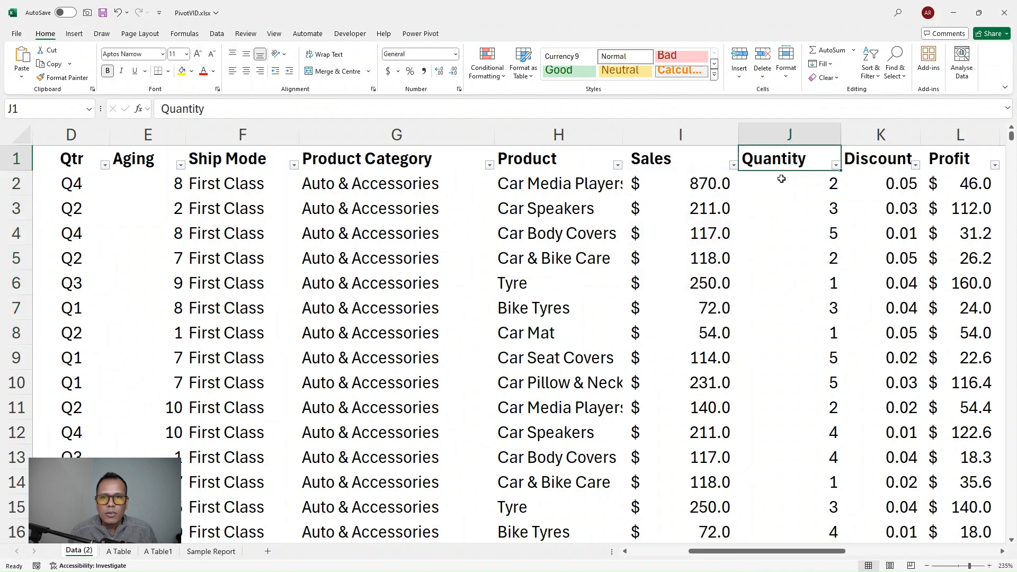
key("Right")
key("Right")
key("Right")
key("Right")
key("Right")
key("Left")
key("Left")
key("Left")
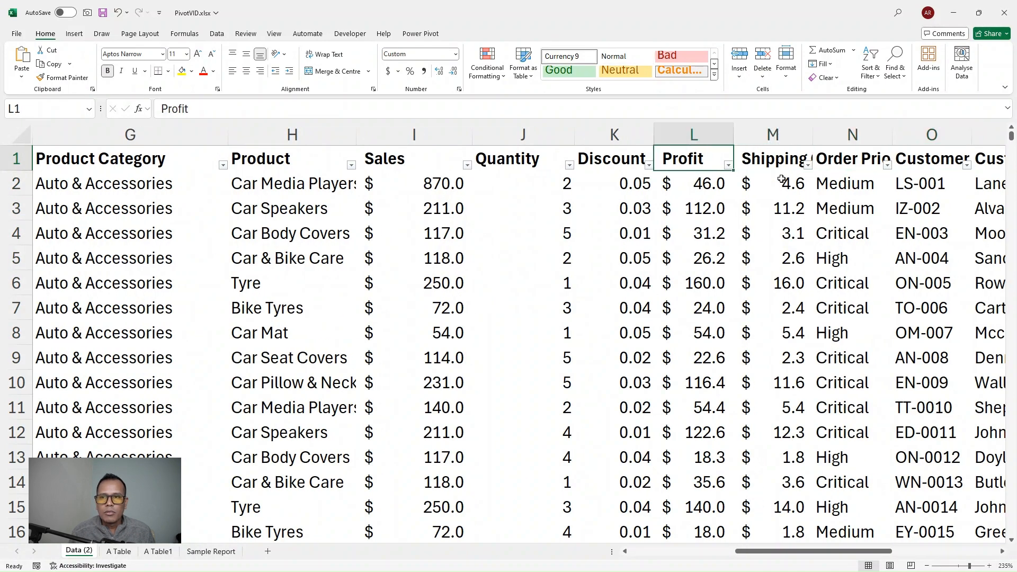
key("Left")
left_click(699, 158)
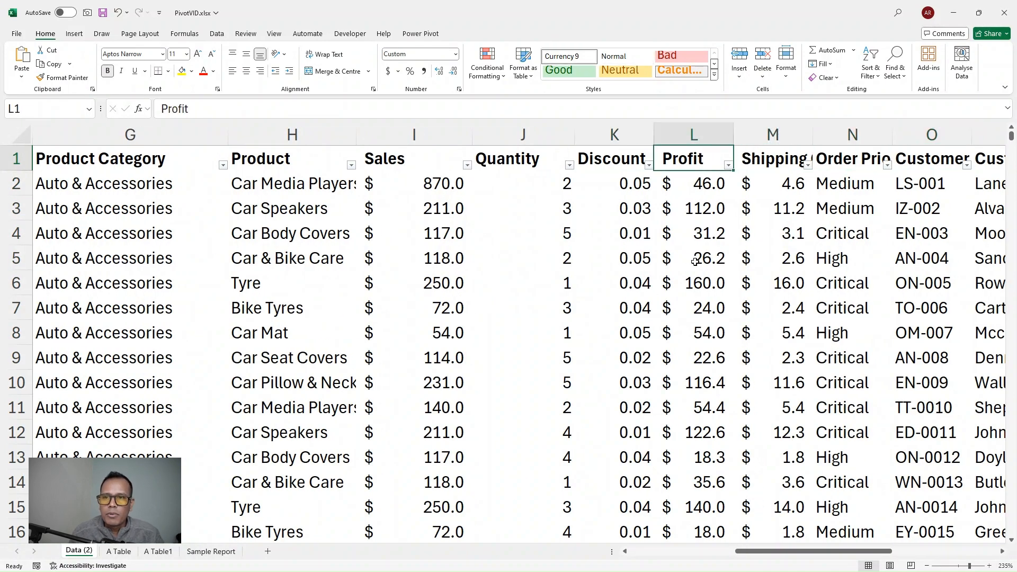
Review the Shipping Cost, Order Priority and Customer ID headers.
left_click(768, 150)
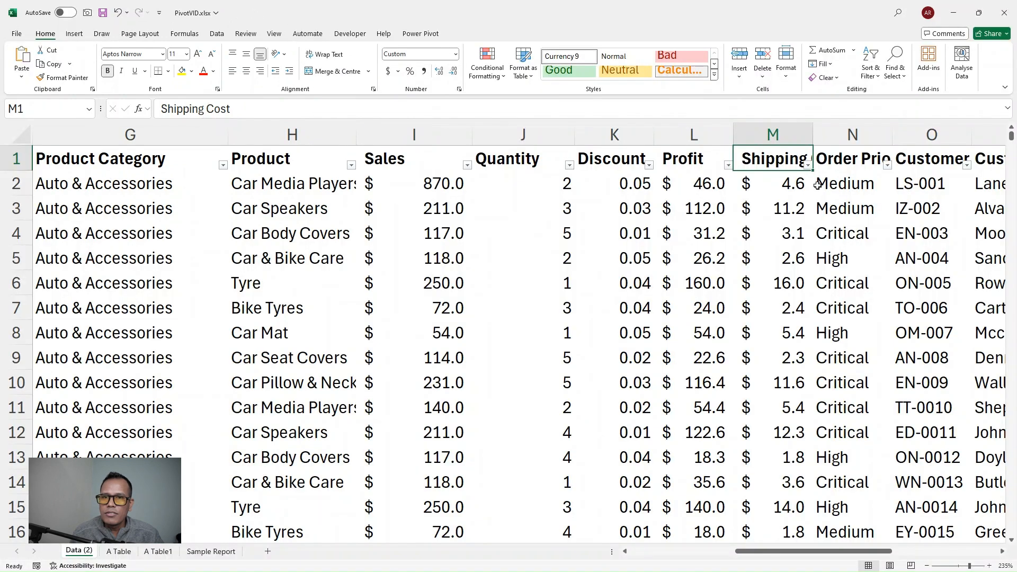
left_click(869, 167)
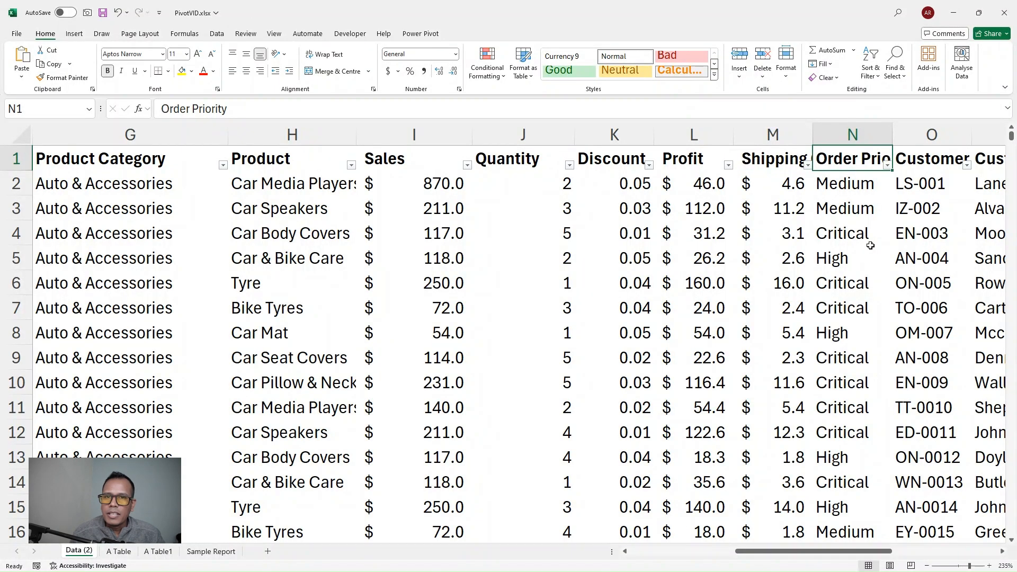
key("Right")
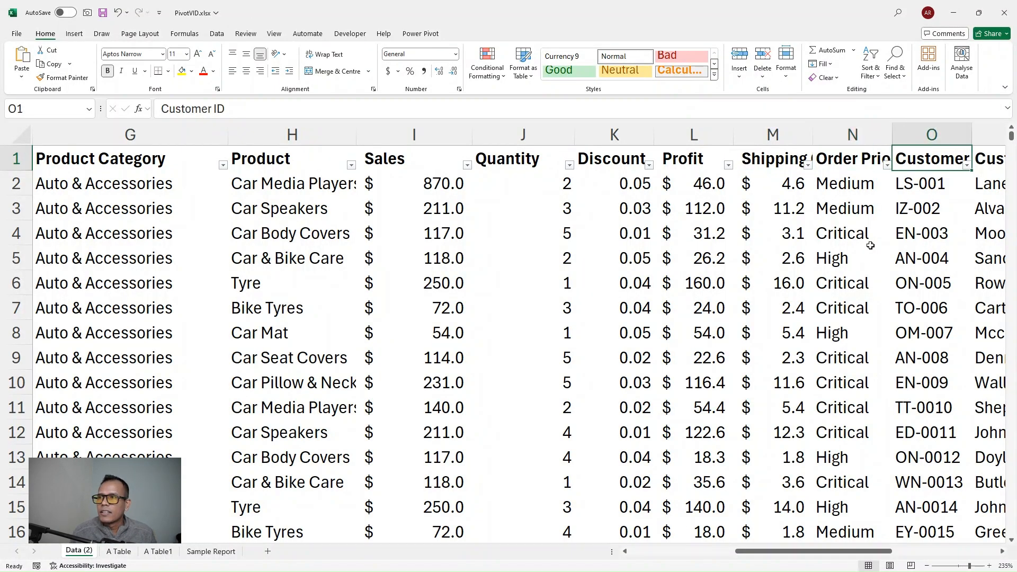
key("Right")
key("Left")
key("Left")
key("Right")
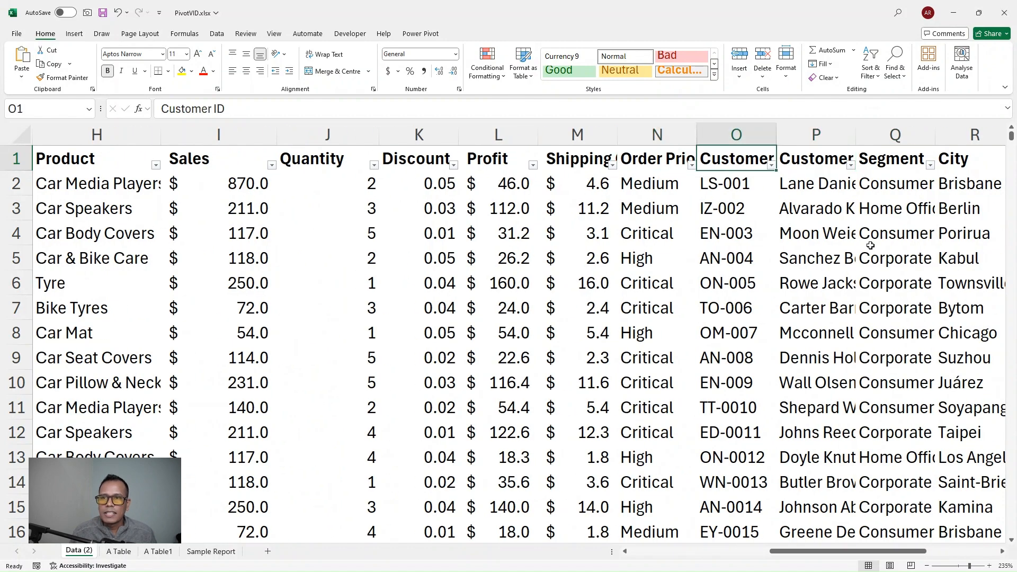
Select the Customer ID header with its first seven values to examine them, and move on to the neighbouring customer column.
key("shift+Down")
key("shift+Down")
key("shift+Down")
key("shift+Down")
key("shift+Down")
key("shift+Down")
key("shift+Down")
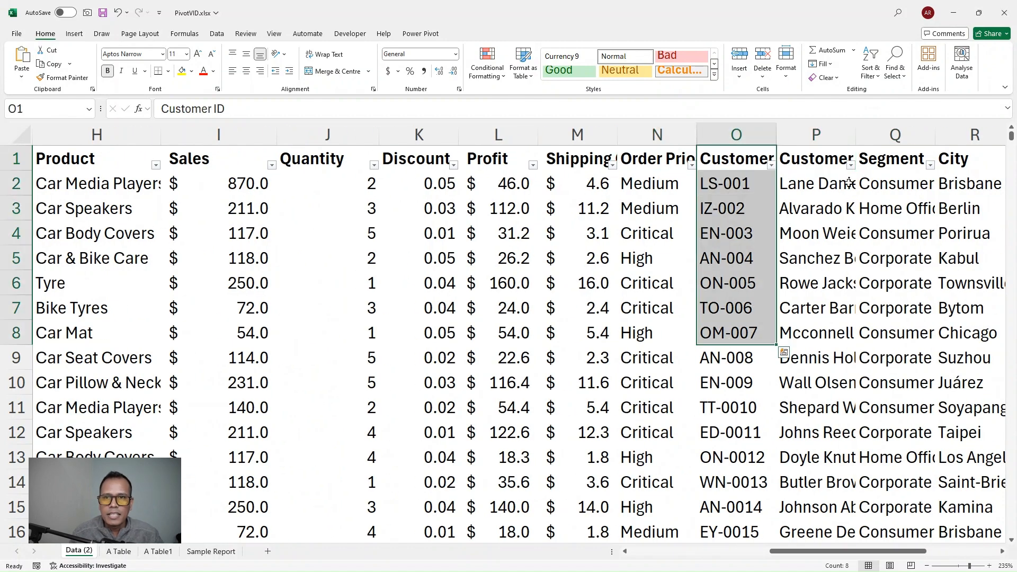
key("Right")
Check the options in the Segment column's filter and close it without filtering the data.
left_click(893, 160)
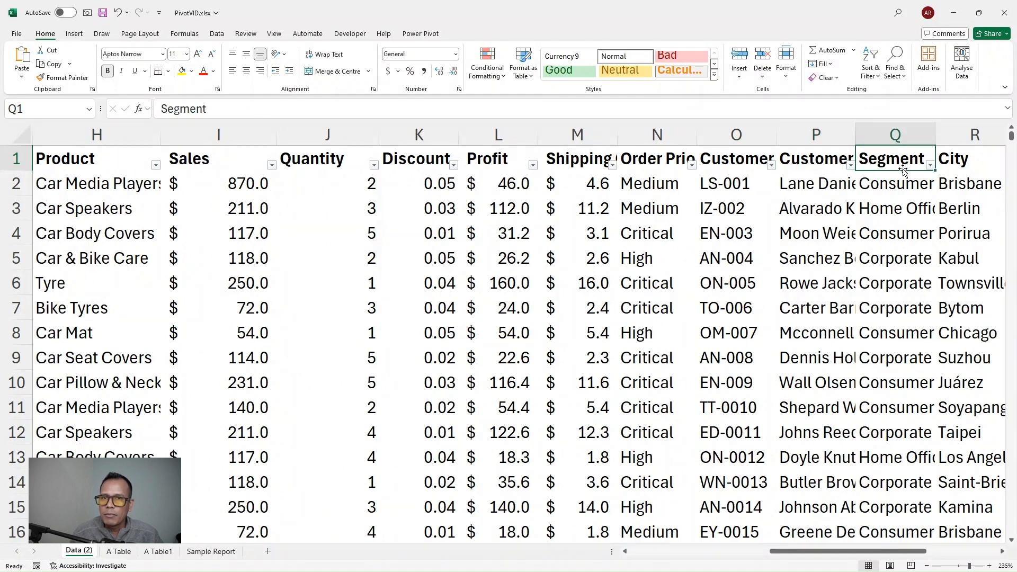
left_click(930, 166)
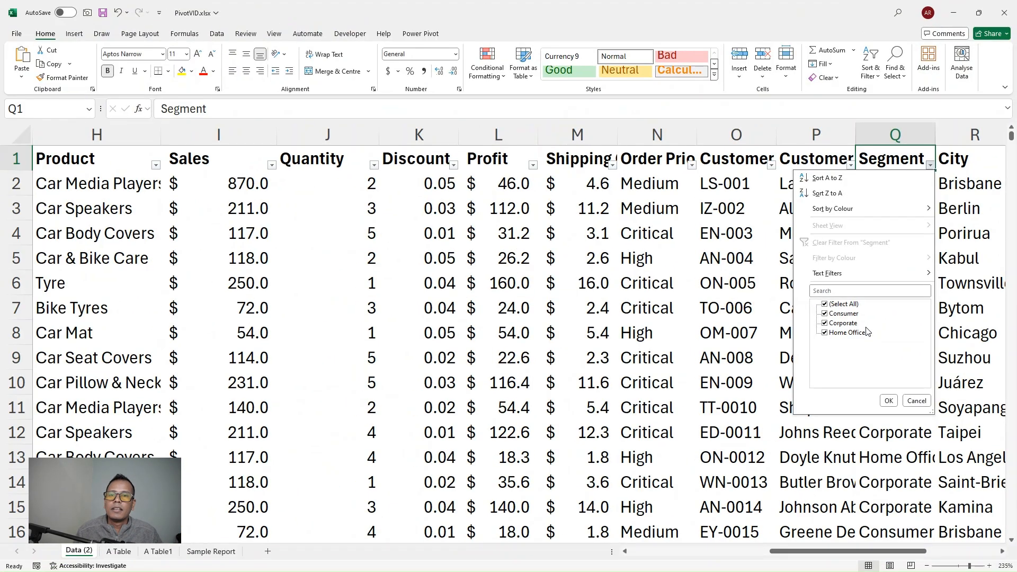
key("f")
key("Escape")
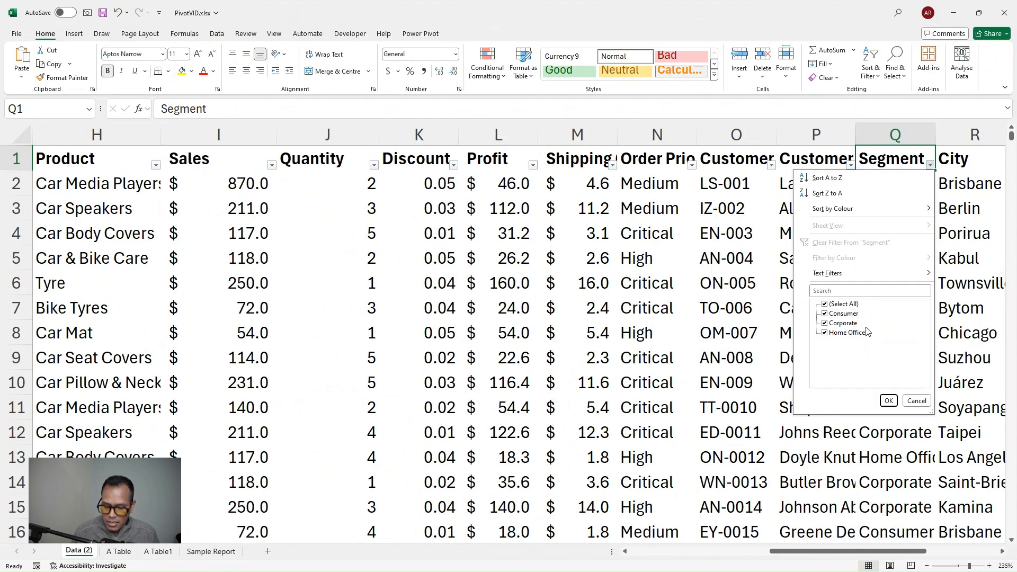
key("Escape")
Go along the header row from City towards the last columns and return to the City header.
key("Right")
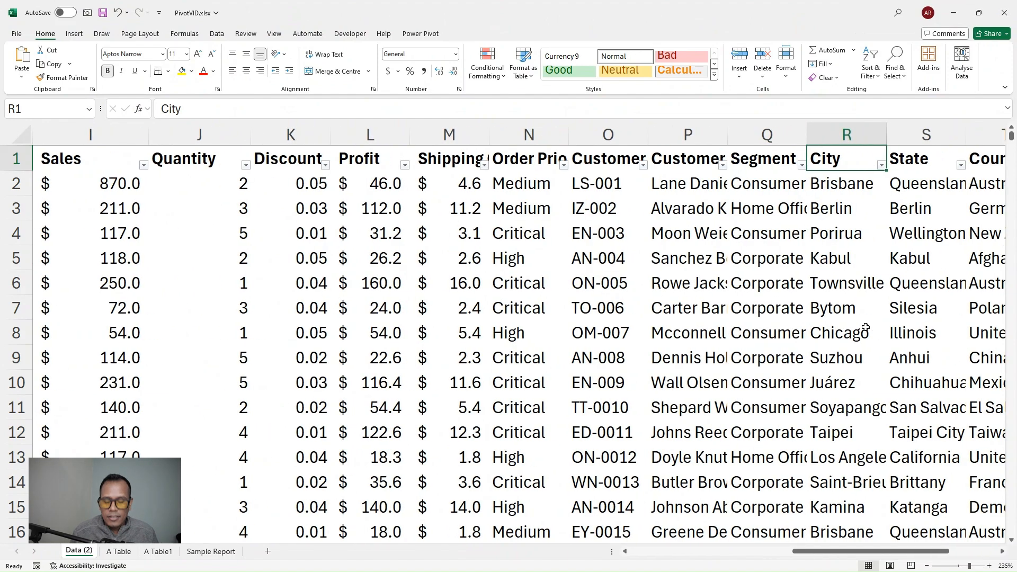
key("Right")
key("Right")
key("Right")
key("Left")
key("Left")
key("Left")
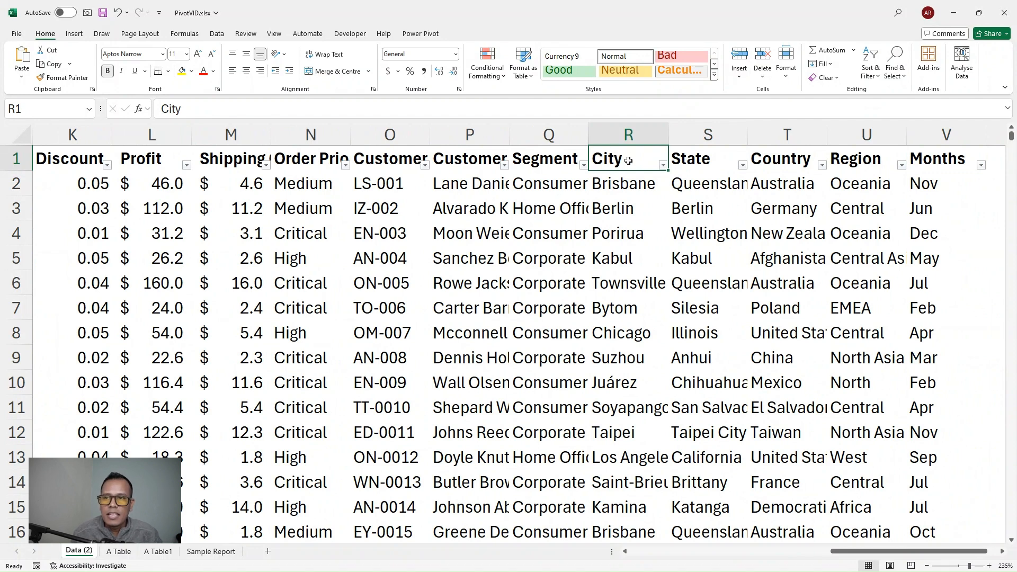
Examine the first values of the City, State, Country, Region and Months columns by selecting each in turn.
left_click_drag(629, 161, 631, 310)
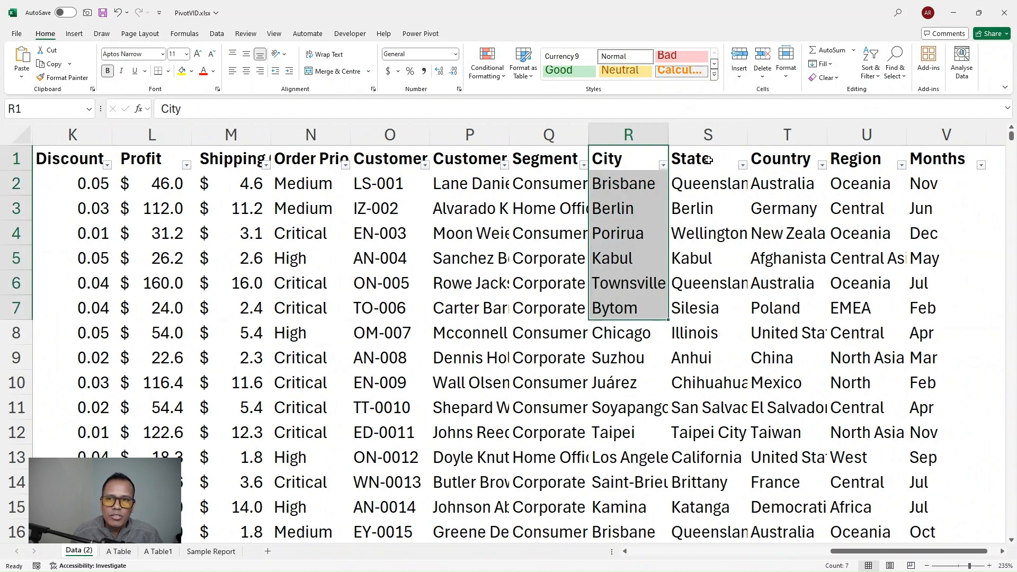
left_click_drag(709, 160, 693, 282)
left_click_drag(779, 161, 778, 308)
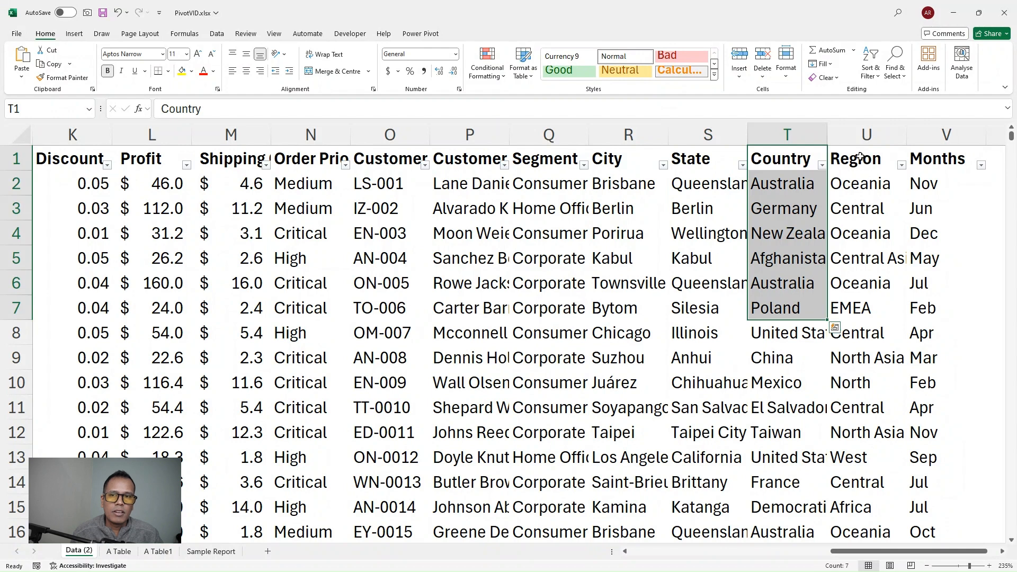
left_click_drag(861, 158, 854, 310)
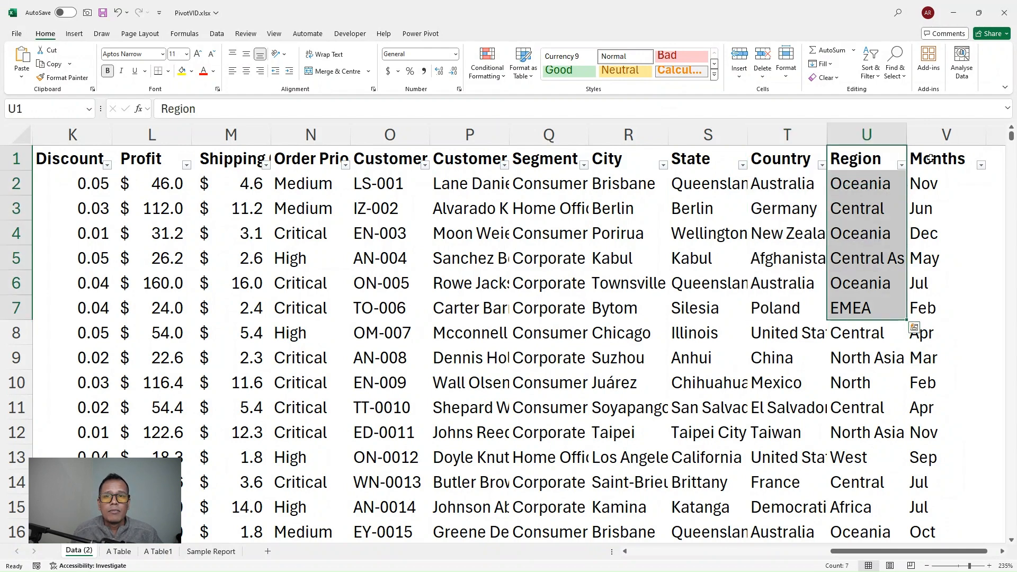
left_click_drag(934, 158, 924, 350)
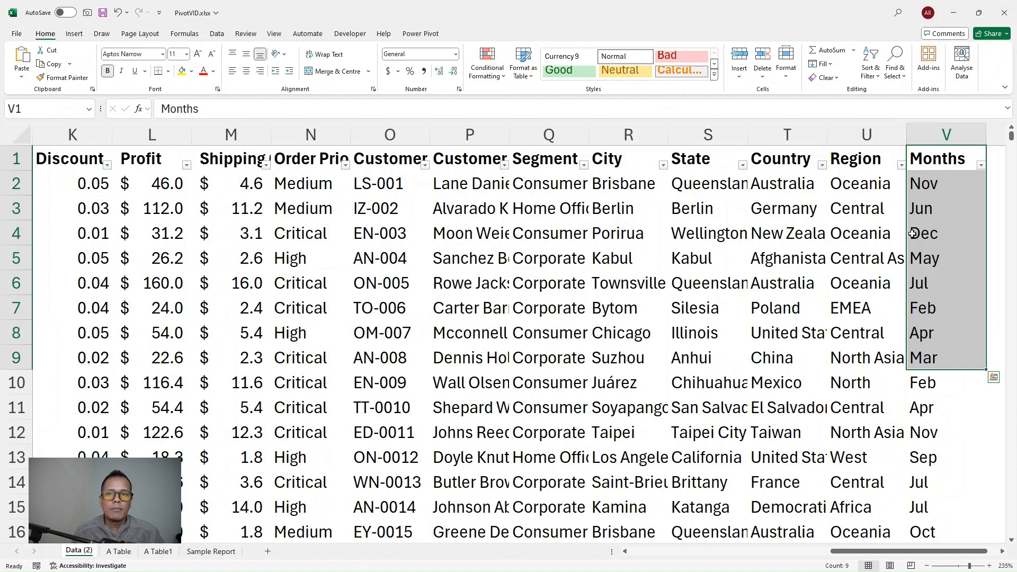
Go back along row 4 to the Order Date column and examine its first dates.
left_click(865, 240)
key("Left")
key("Left")
key("Left")
key("Left")
key("Left")
key("Left")
key("Left")
key("Left")
key("Left")
key("Left")
key("Left")
key("Left")
key("Left")
key("Left")
key("Left")
key("Left")
key("Left")
key("Left")
key("Left")
key("Left")
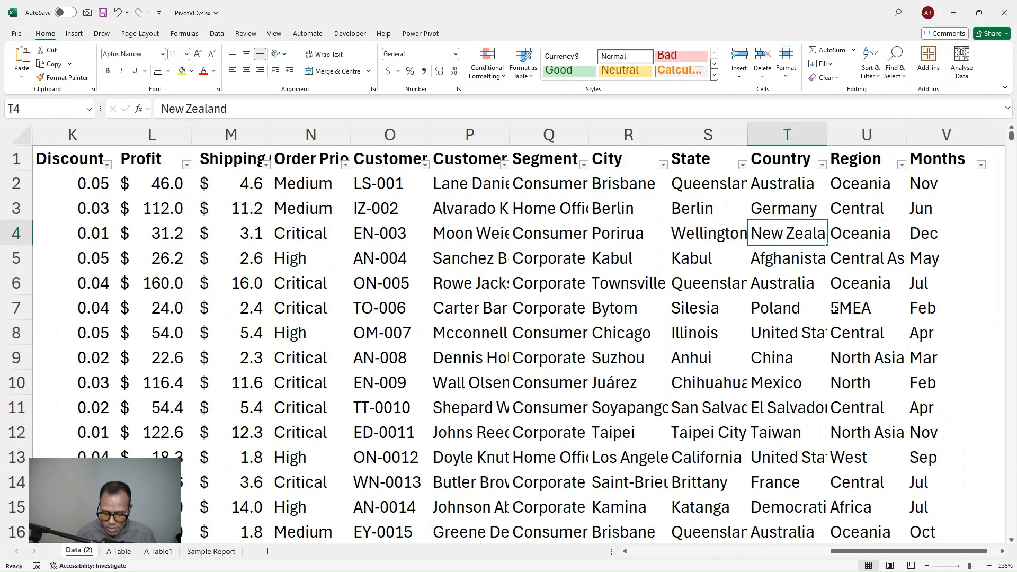
key("Right")
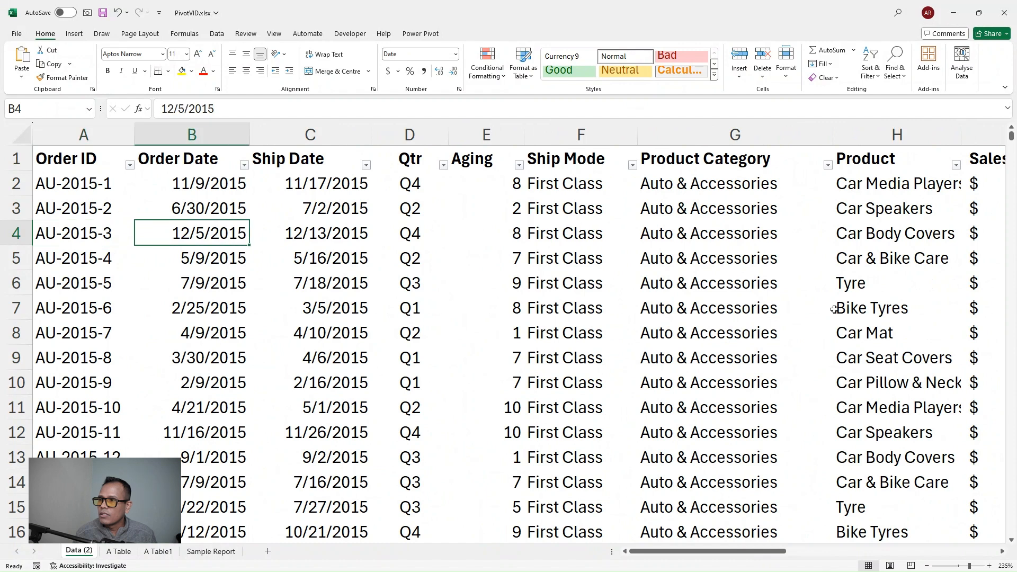
left_click_drag(203, 187, 185, 480)
left_click(187, 323)
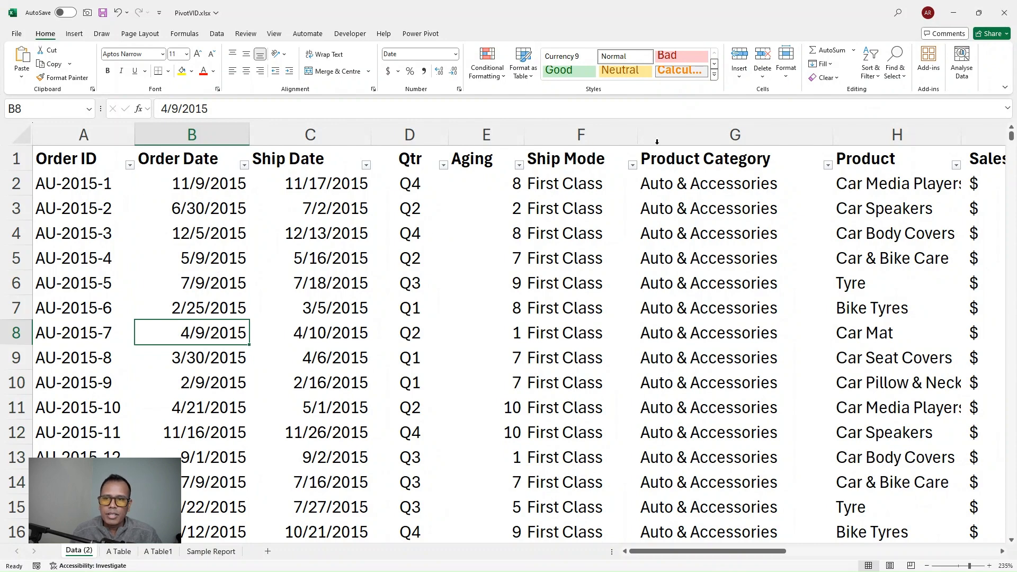
Examine the first Product Category values and go along the header row to Quantity.
left_click_drag(716, 157, 705, 345)
key("Right")
key("Right")
key("Right")
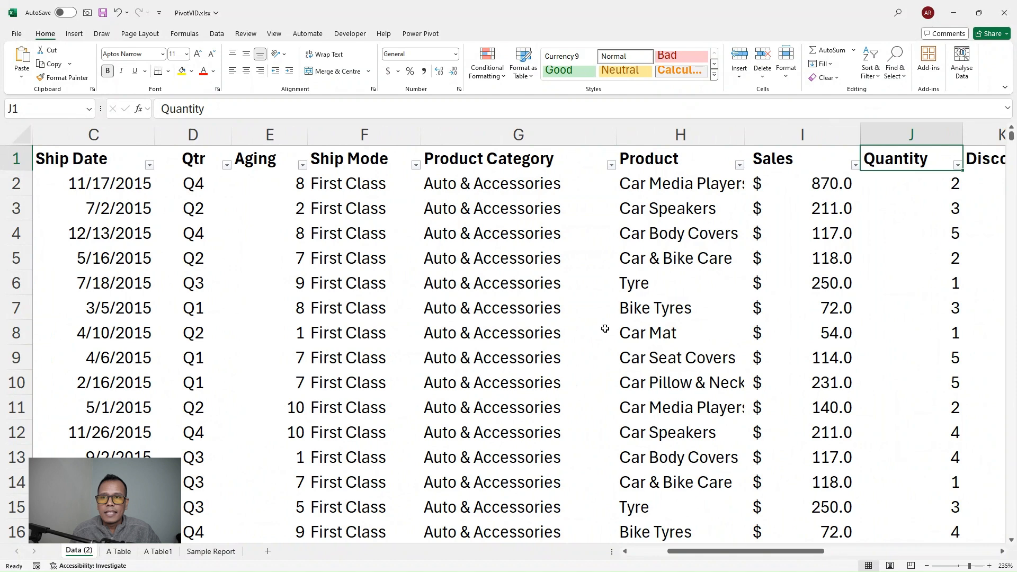
Select the entire Product Category and Sales columns together to compare them.
left_click(518, 134)
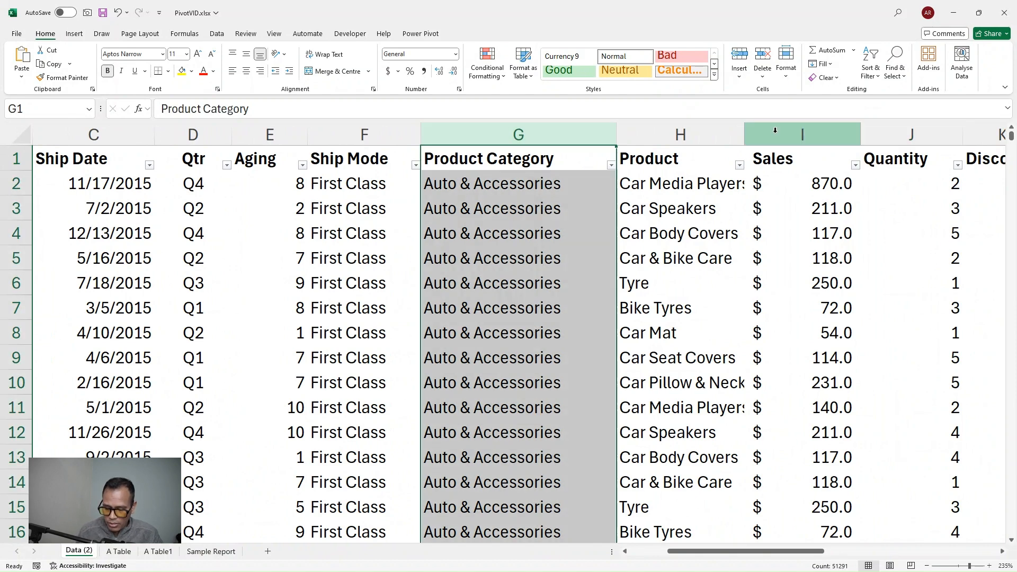
left_click(775, 130)
left_click(587, 229)
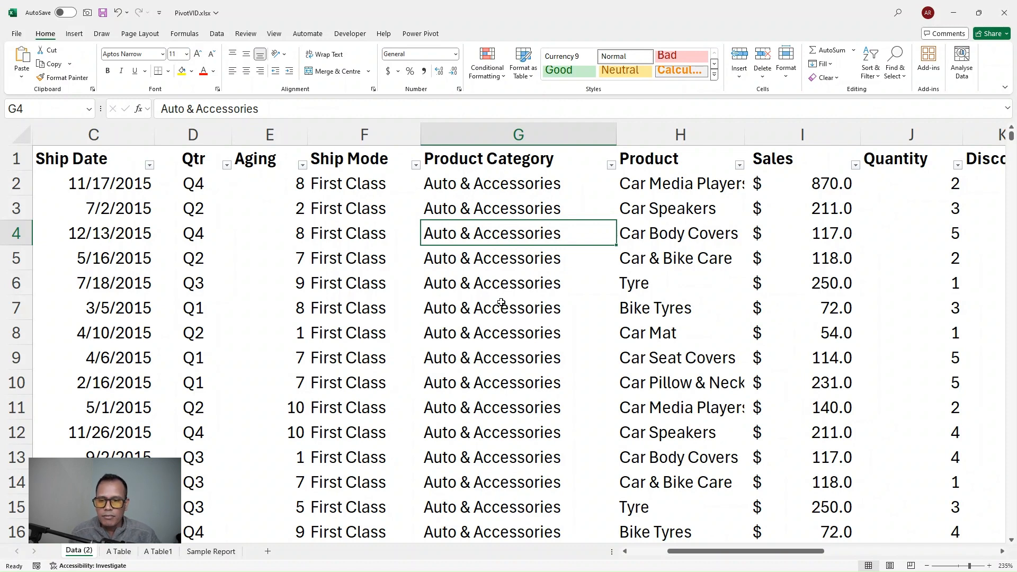
left_click(519, 135)
left_click(533, 217)
left_click(533, 134)
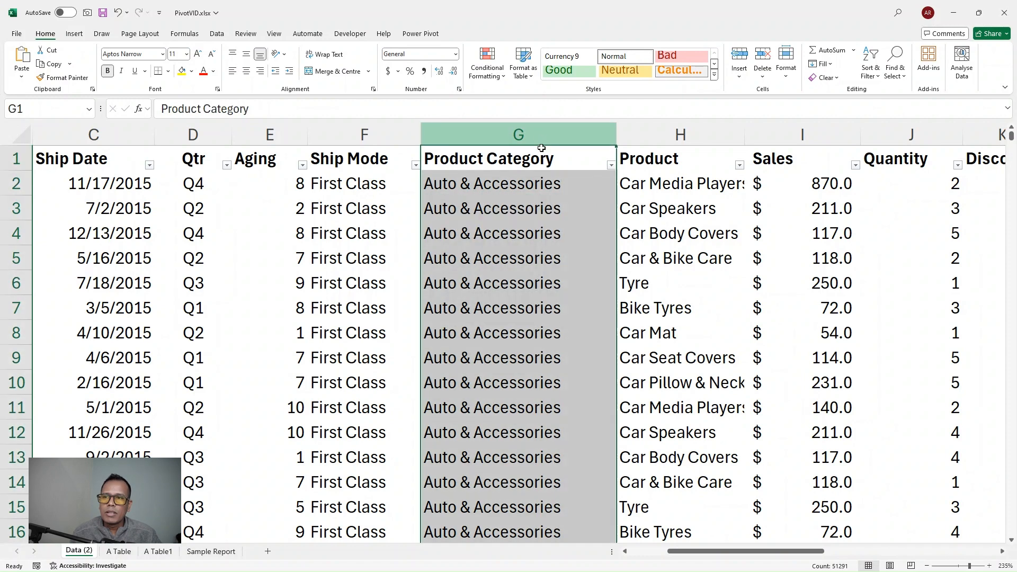
left_click(820, 135, "ctrl")
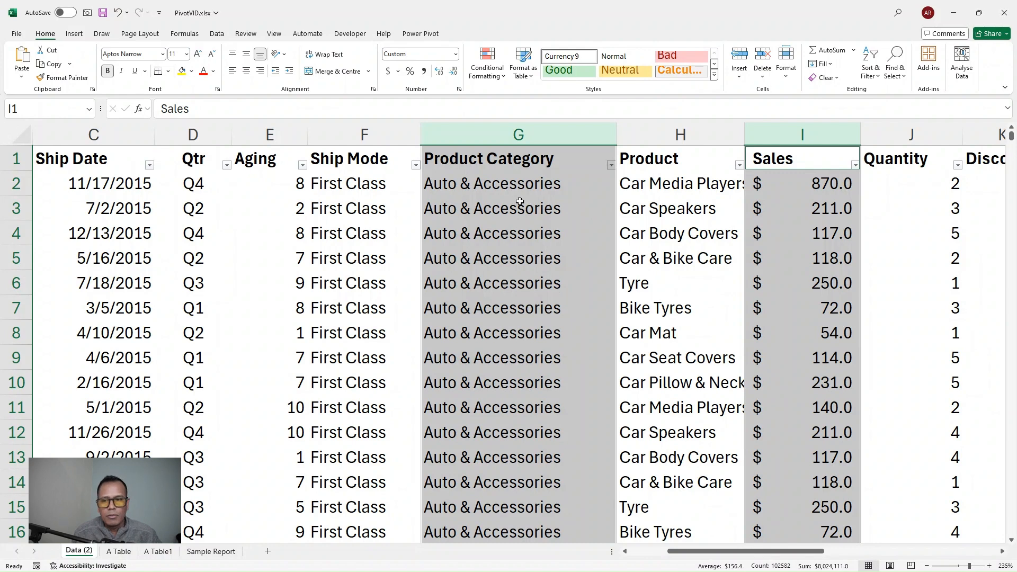
Examine the Product Category values against the Sales column by selecting each separately, ending on Product Category cell G6.
left_click_drag(509, 158, 514, 451)
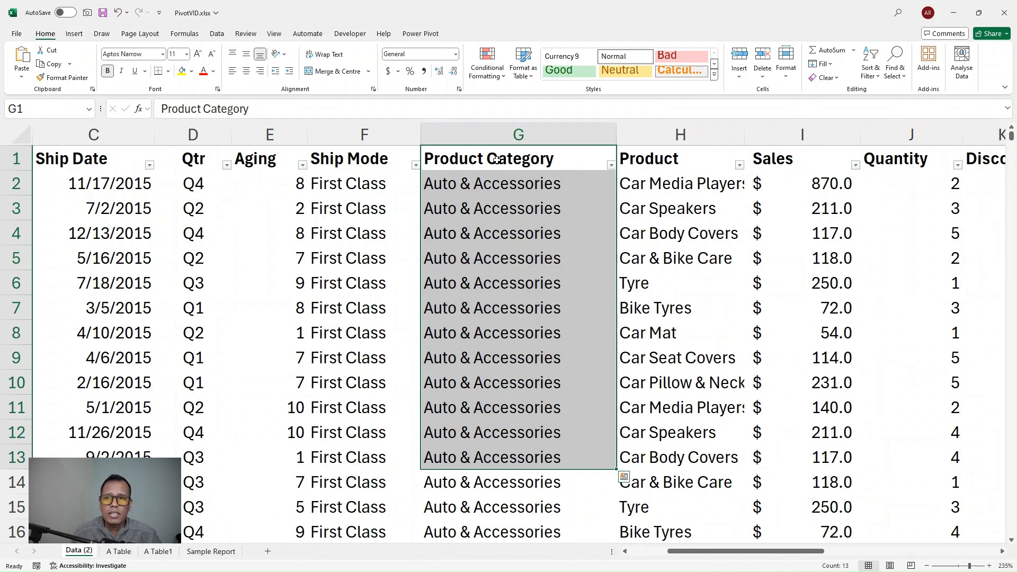
left_click(506, 130)
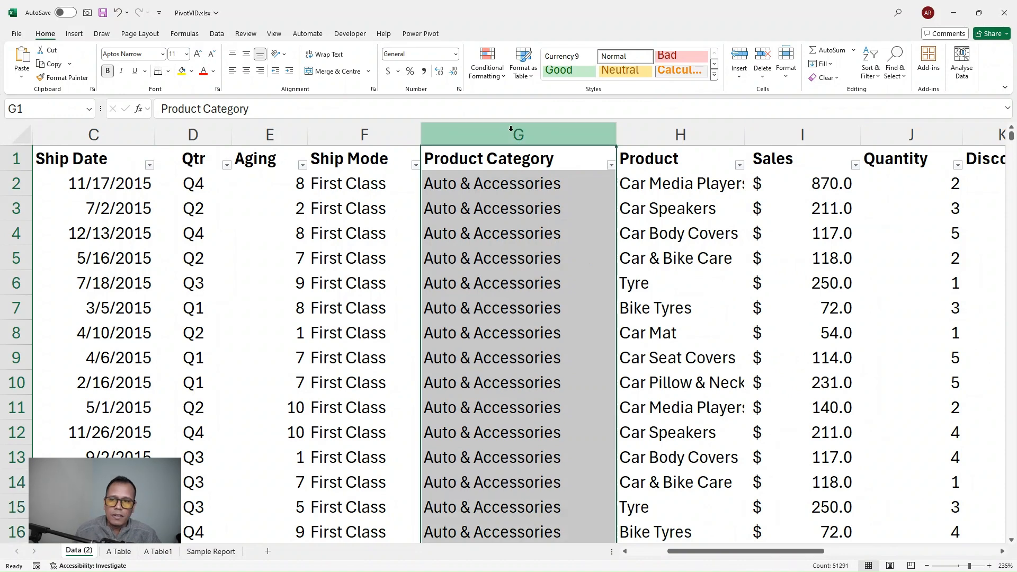
left_click_drag(496, 159, 453, 352)
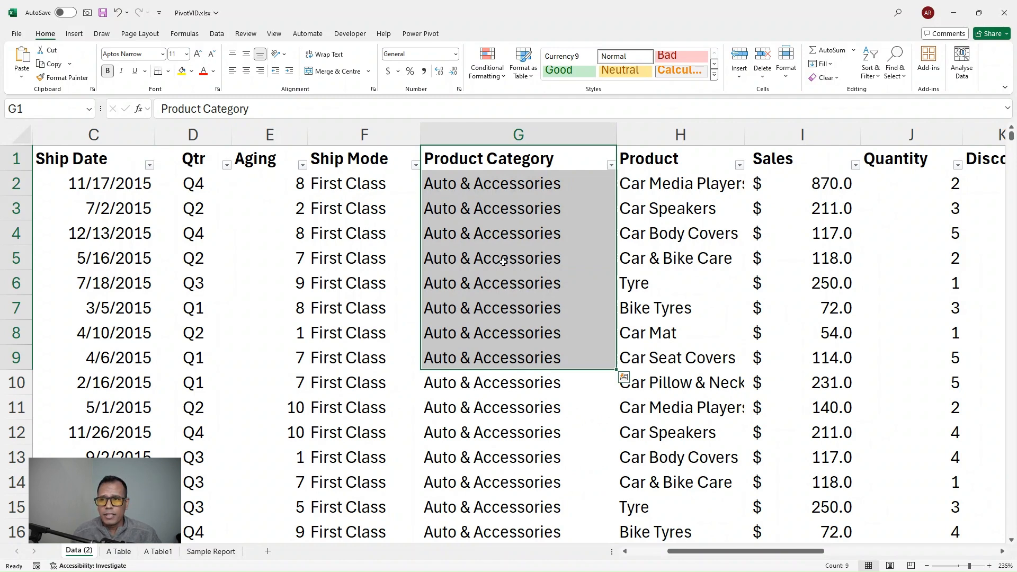
left_click_drag(530, 183, 526, 347)
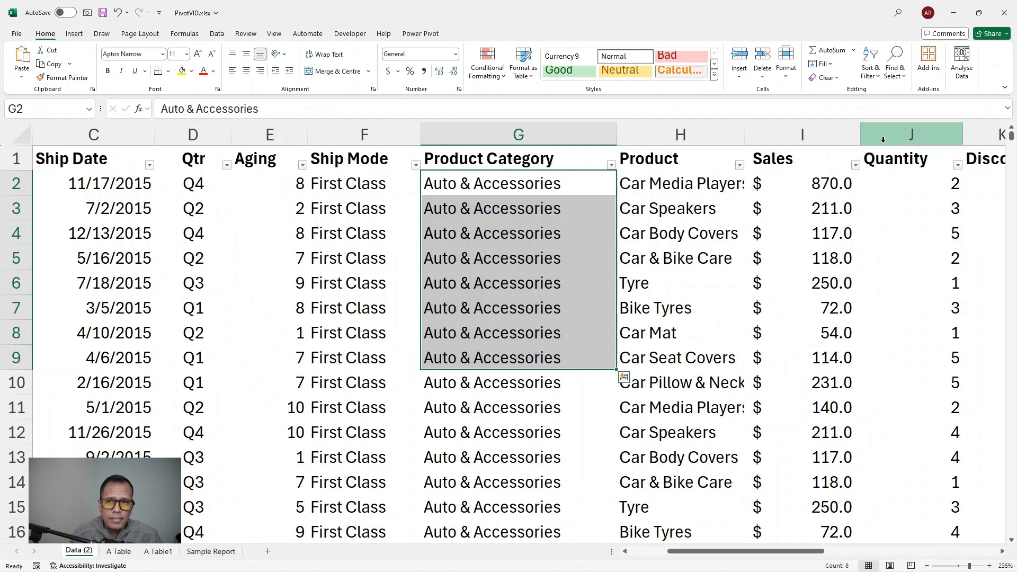
left_click(809, 135)
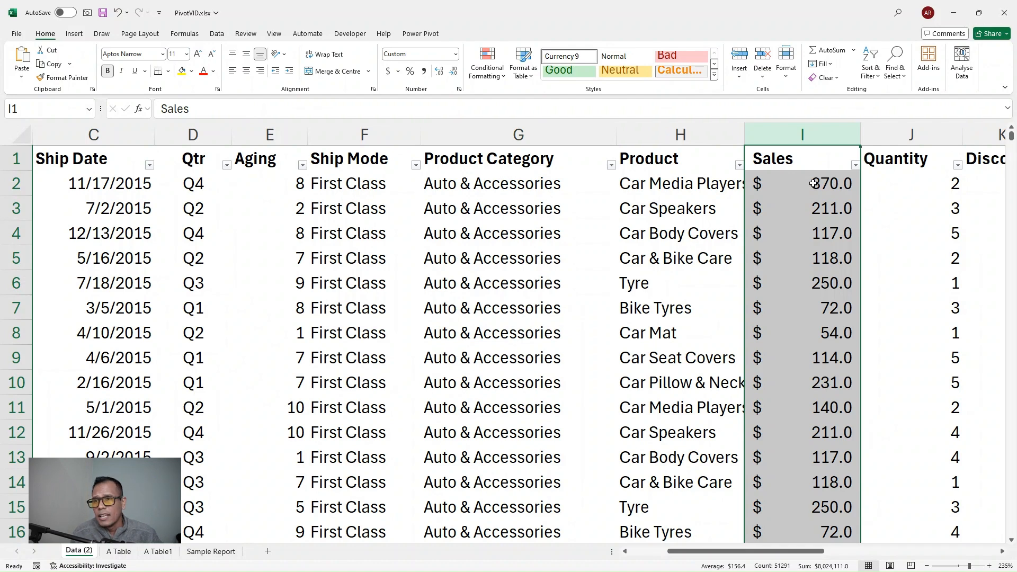
left_click(468, 165)
left_click(481, 232)
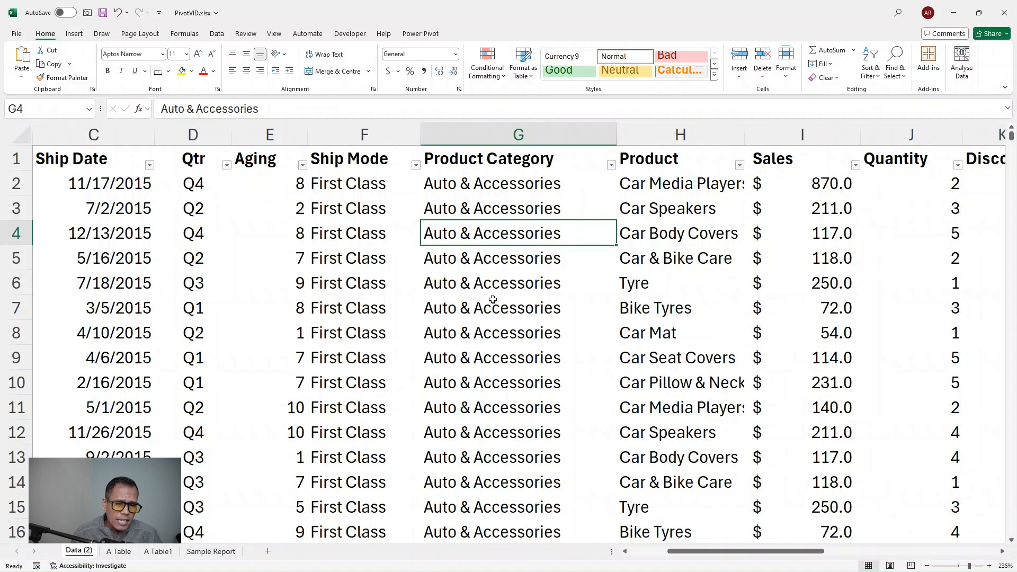
left_click(503, 276)
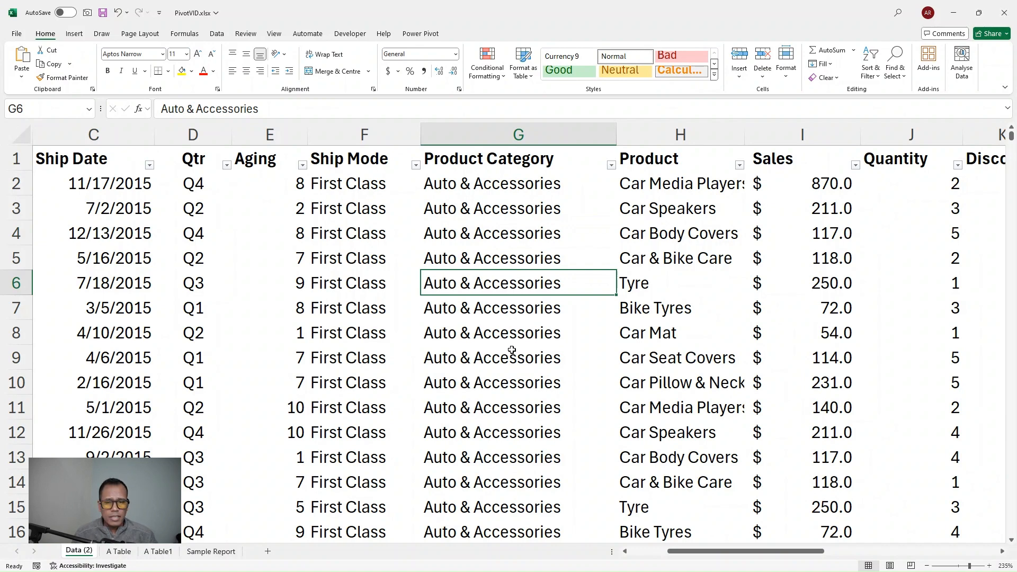
left_click(496, 306)
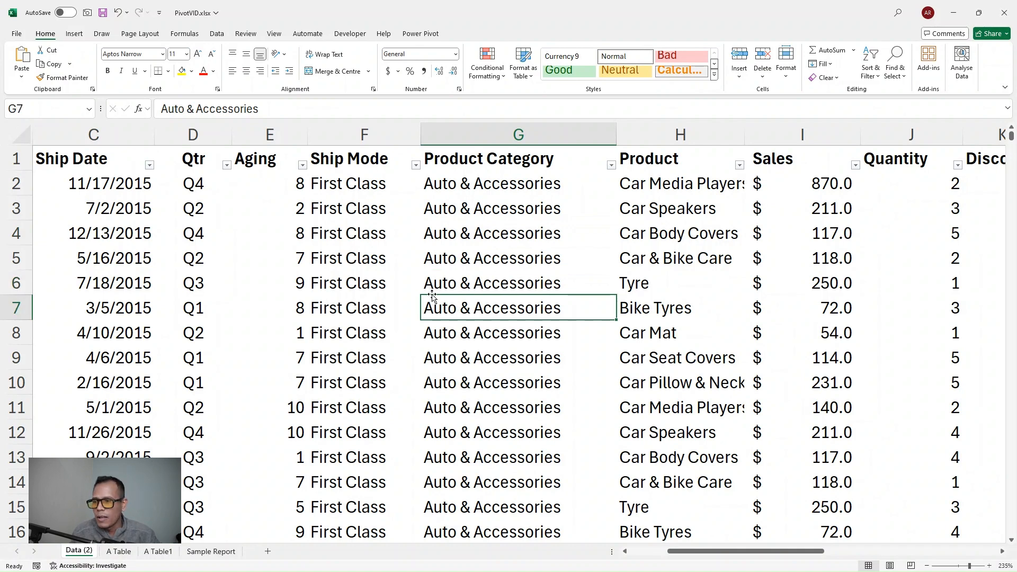
left_click(483, 259)
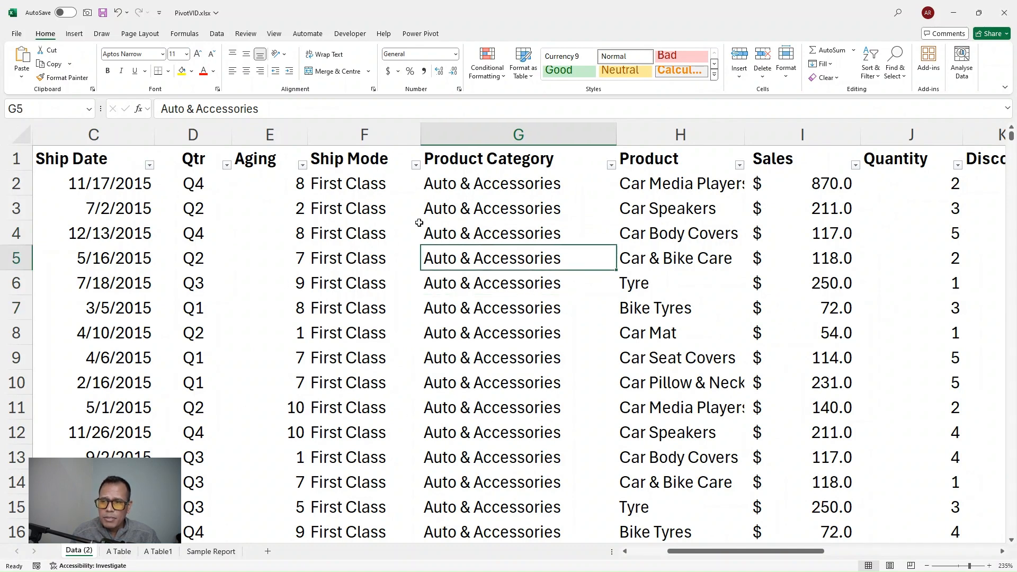
left_click(477, 230)
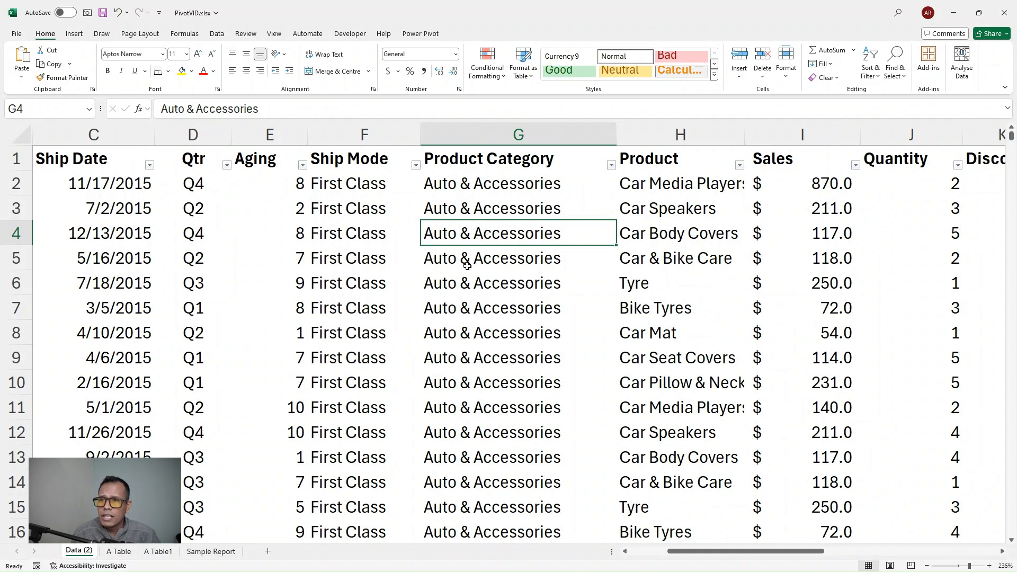
left_click(464, 282)
left_click(457, 331)
Create a PivotTable from the sales data range on a new worksheet, starting from Product Category cell G6.
left_click(457, 289)
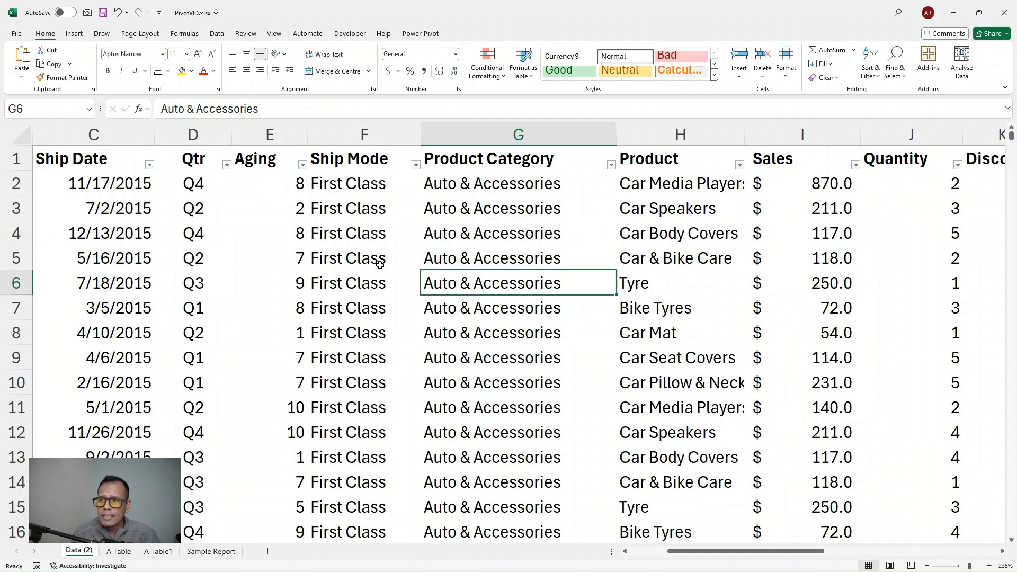
left_click(74, 33)
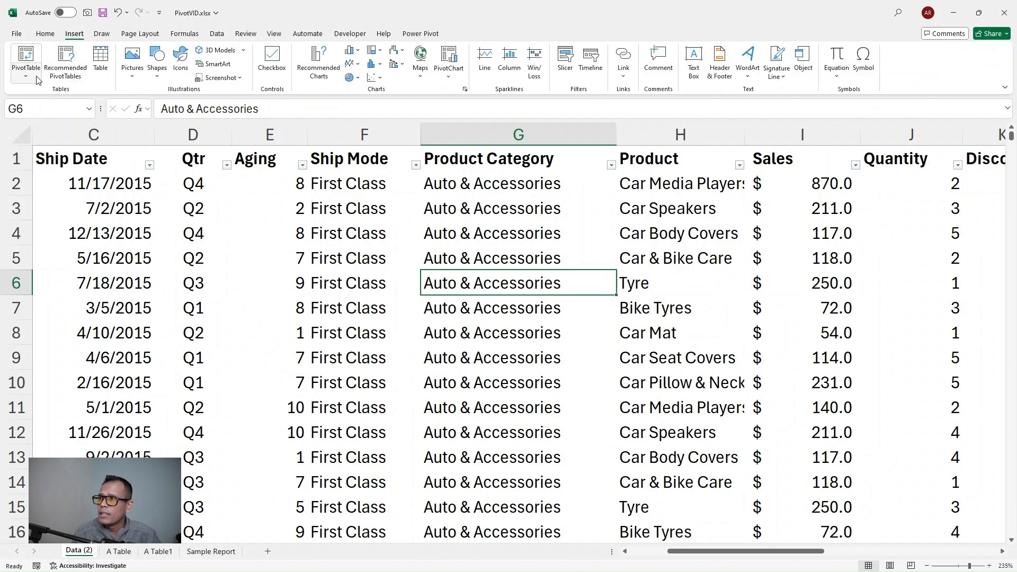
left_click(27, 78)
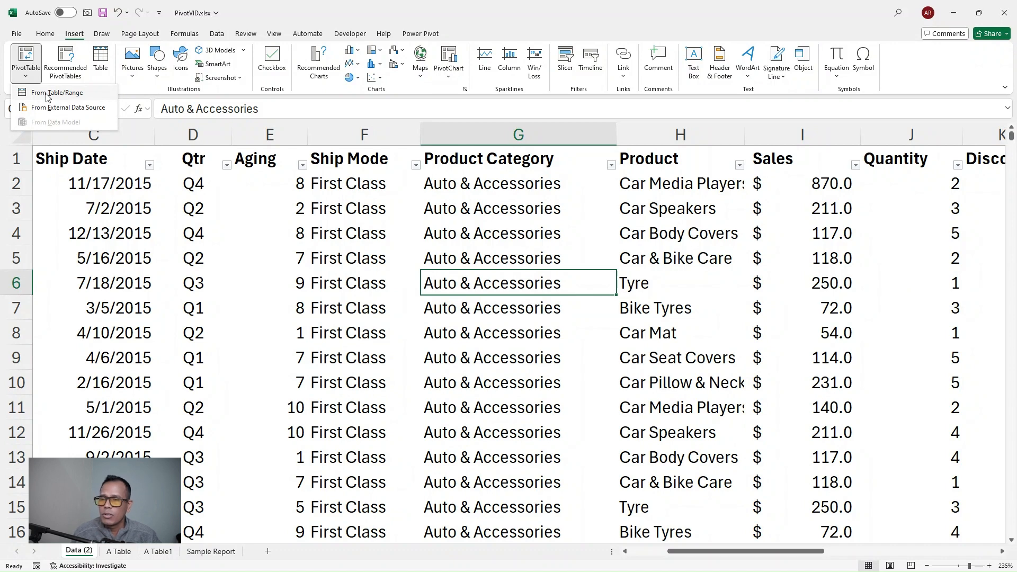
left_click(46, 93)
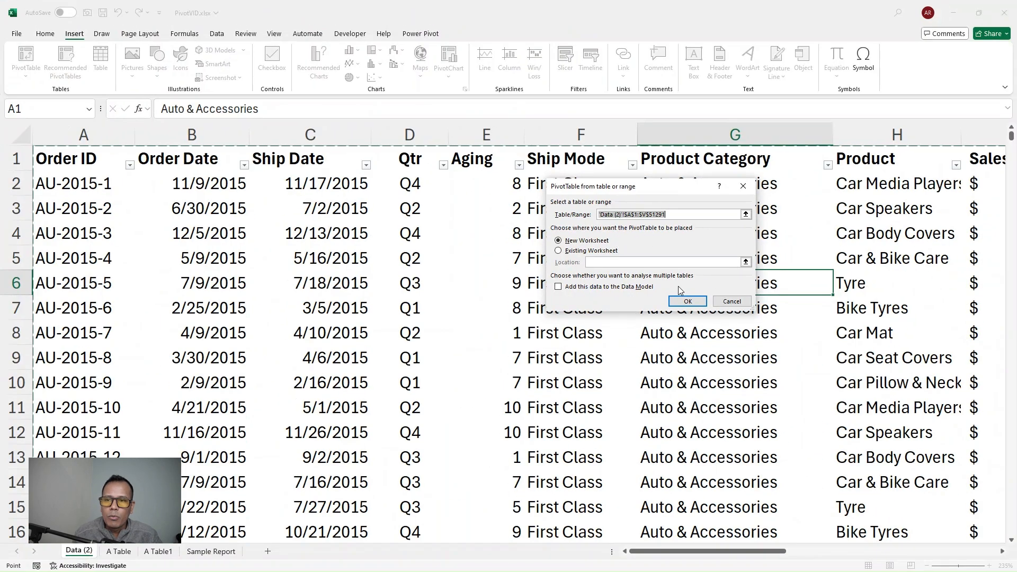
left_click(580, 373)
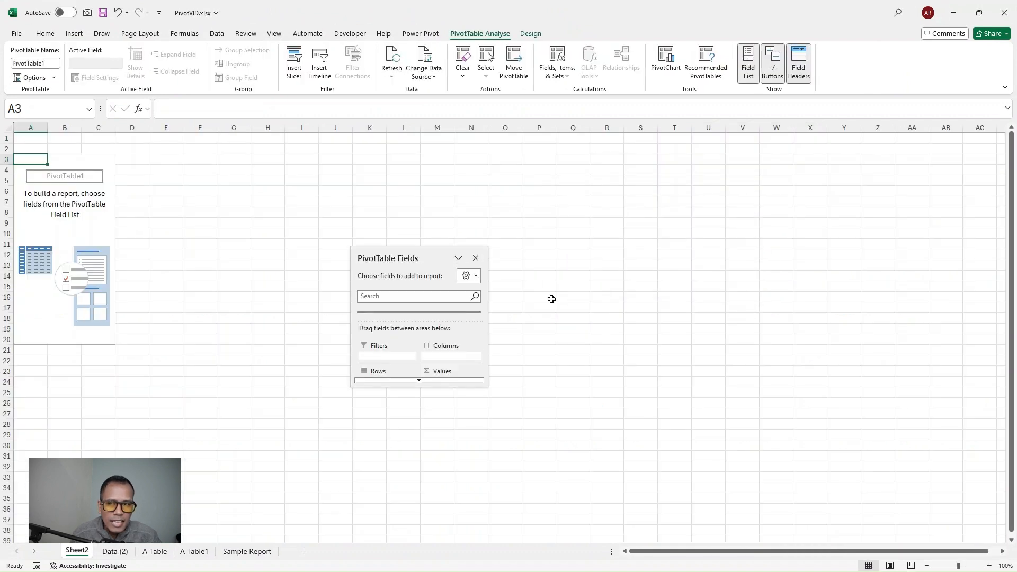
Move the floating PivotTable Fields pane away from the report area and enlarge it until the field list and all four areas show.
left_click_drag(409, 257, 819, 62)
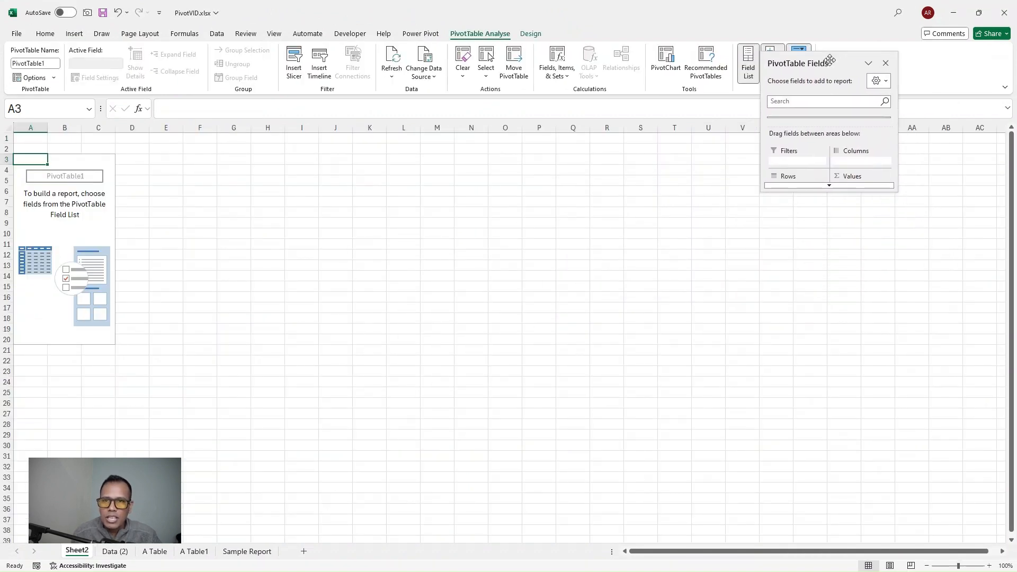
left_click_drag(896, 186, 999, 539)
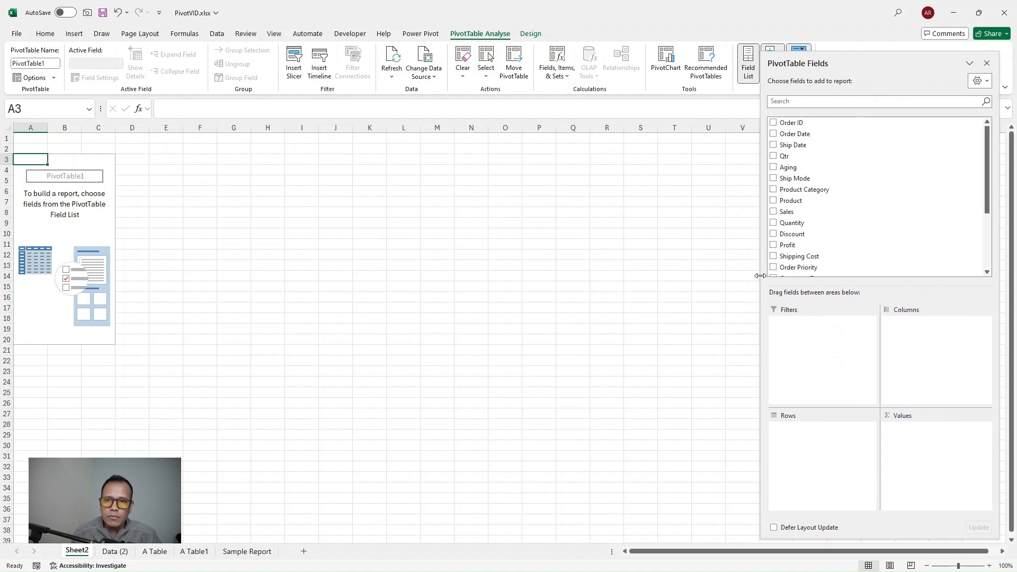
left_click_drag(761, 277, 672, 283)
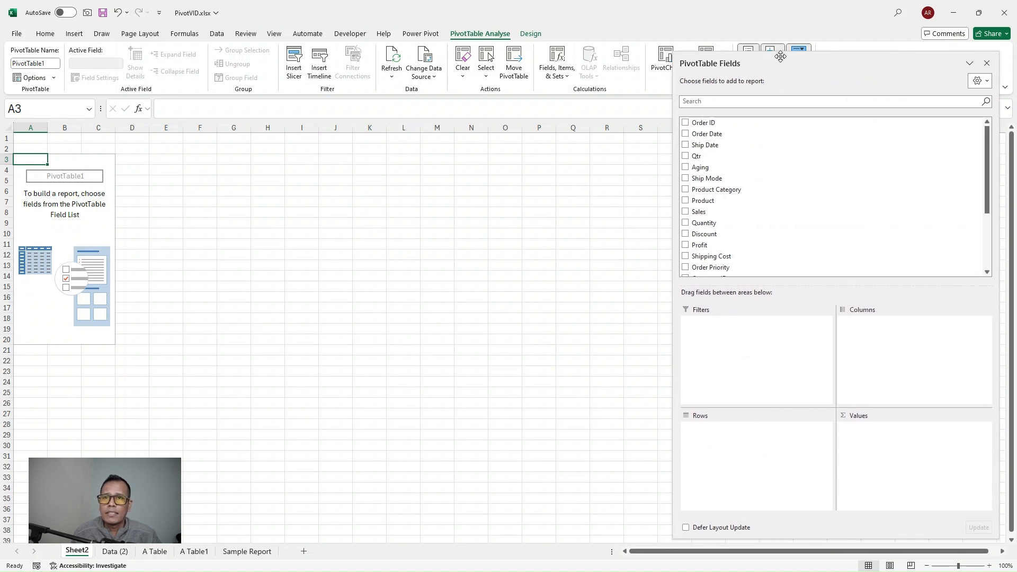
left_click_drag(781, 54, 777, 15)
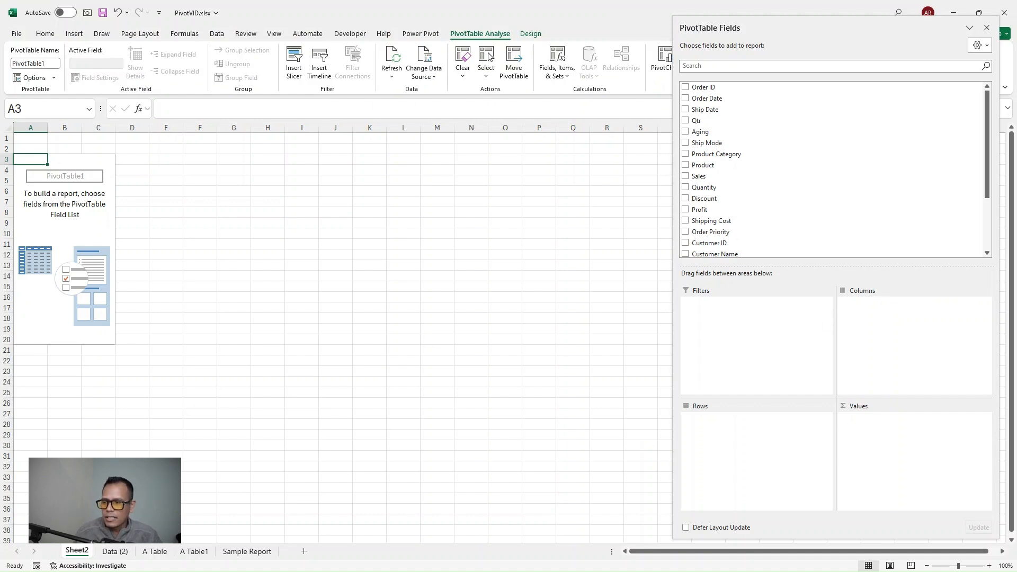
On the A Table sheet, examine the blank layout's column-heading cells B1:G1, row-heading cells A2:A9 and merged green values area.
left_click(112, 551)
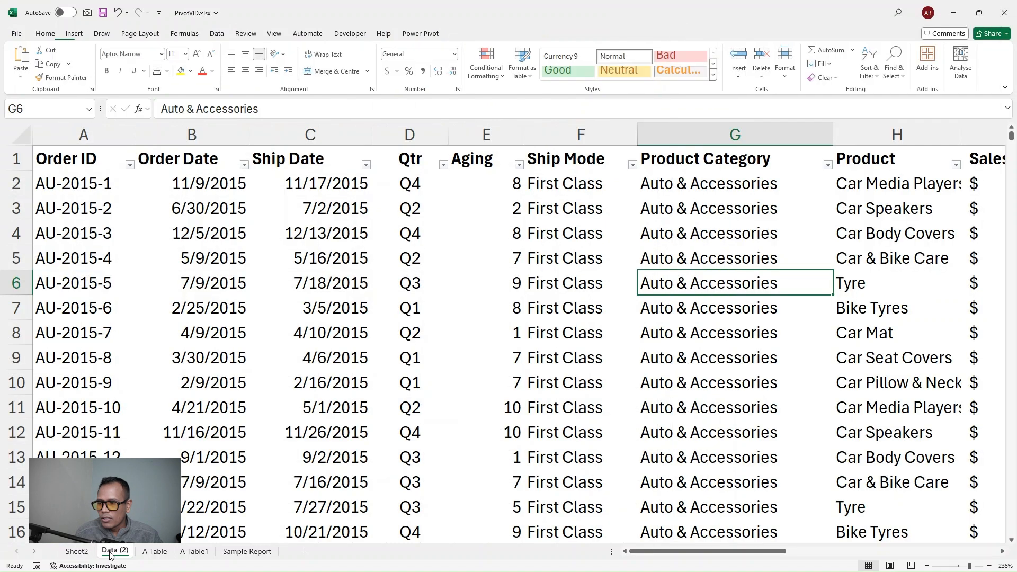
left_click(154, 552)
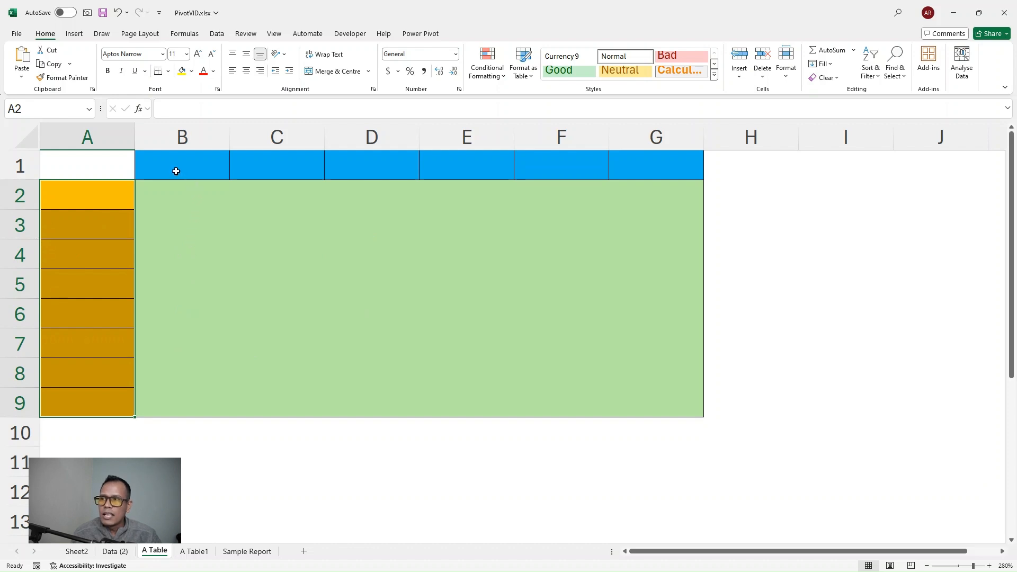
left_click_drag(175, 170, 663, 168)
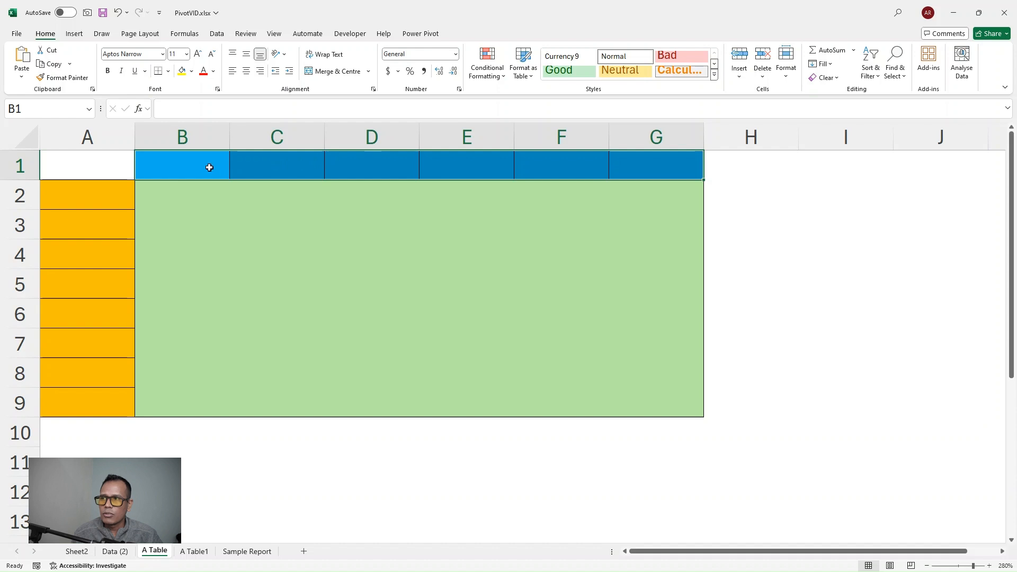
left_click_drag(168, 166, 663, 166)
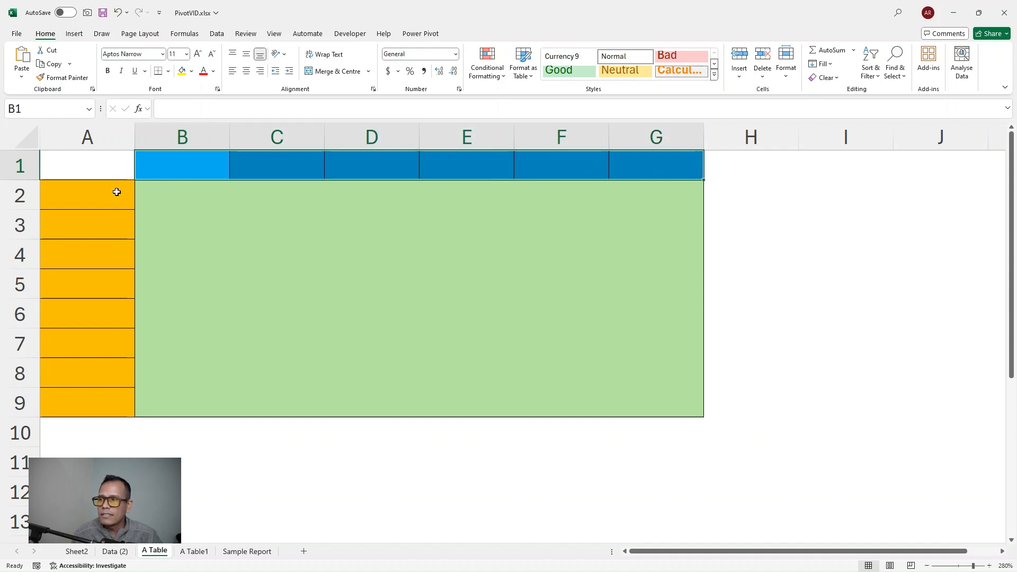
left_click_drag(99, 193, 99, 371)
left_click_drag(101, 400, 101, 397)
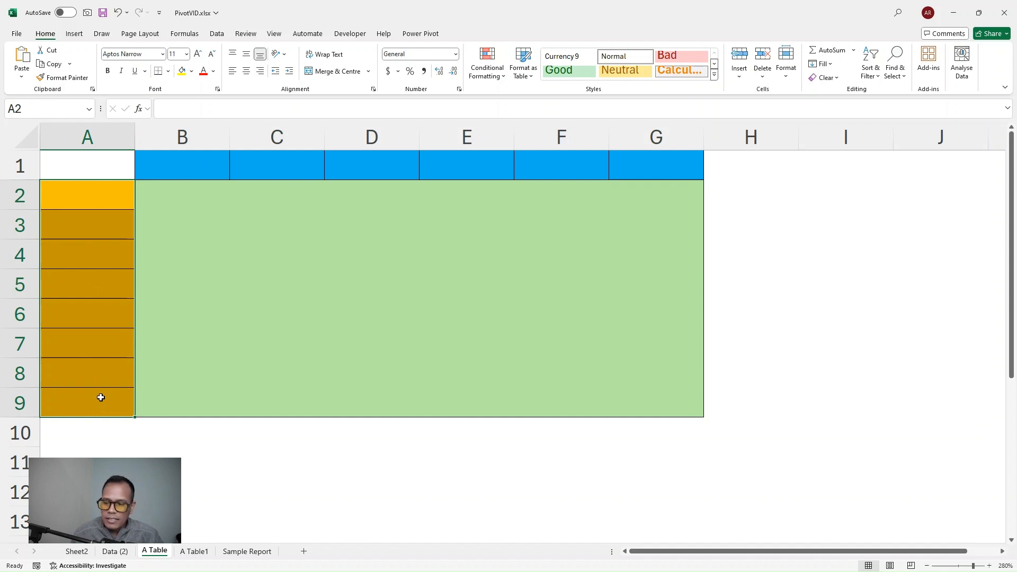
left_click(339, 271)
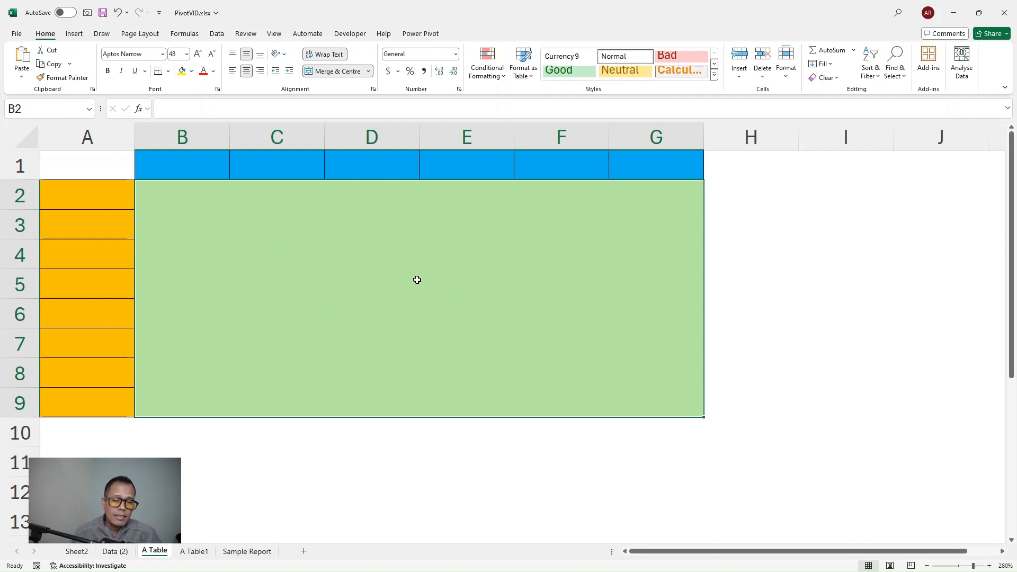
left_click_drag(194, 169, 657, 165)
left_click_drag(67, 201, 65, 402)
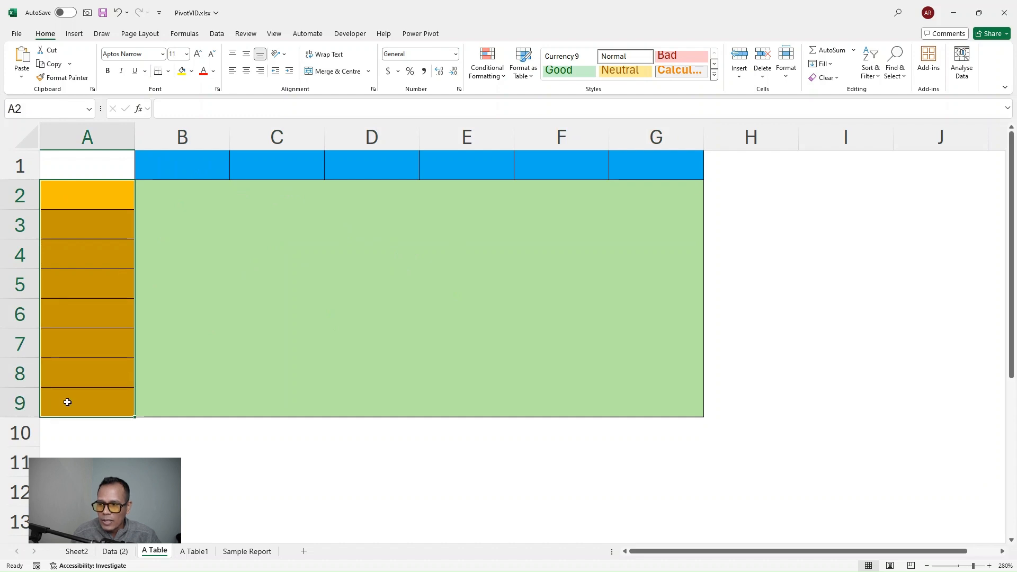
On the A Table1 sheet, examine the Column heading block and go through columns C to H one by one.
left_click(194, 552)
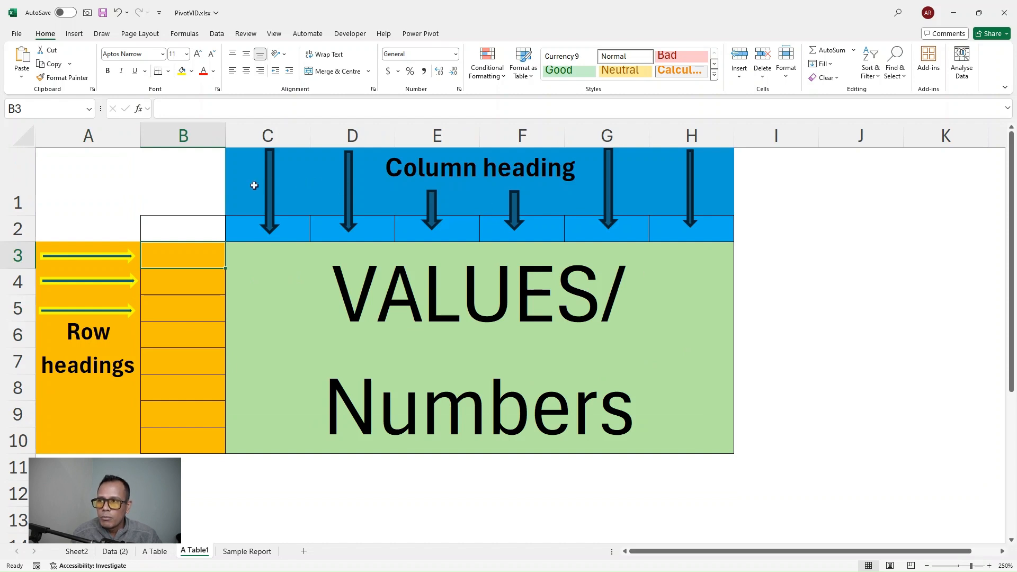
left_click_drag(254, 185, 411, 220)
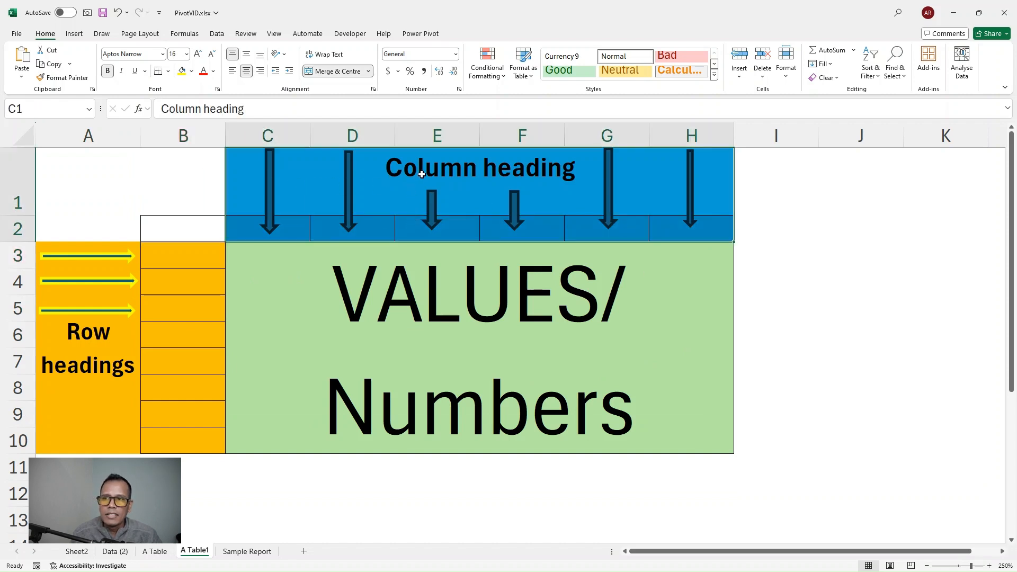
left_click(269, 130)
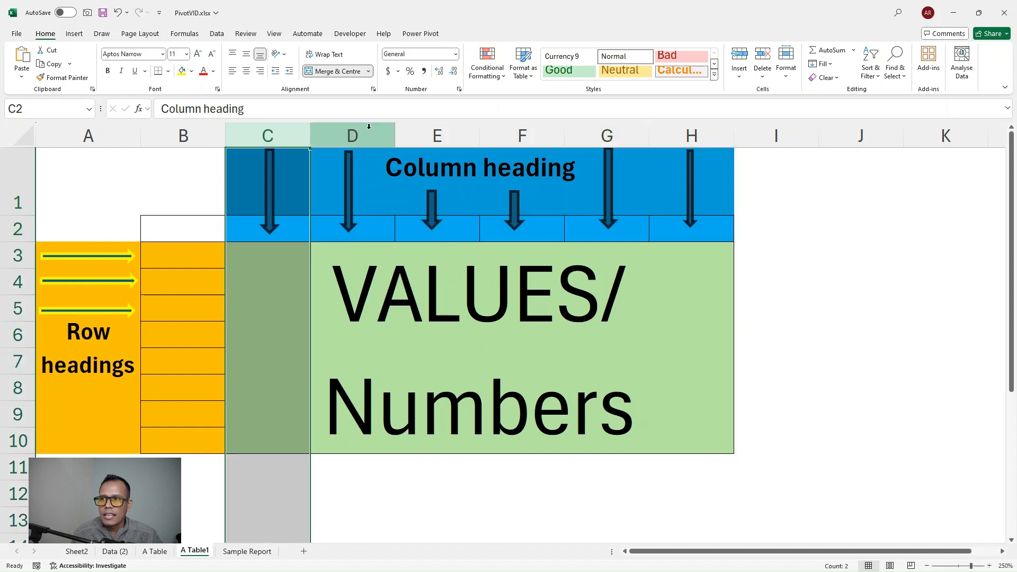
left_click(360, 133)
left_click(424, 132)
left_click(525, 133)
left_click(609, 132)
left_click(658, 133)
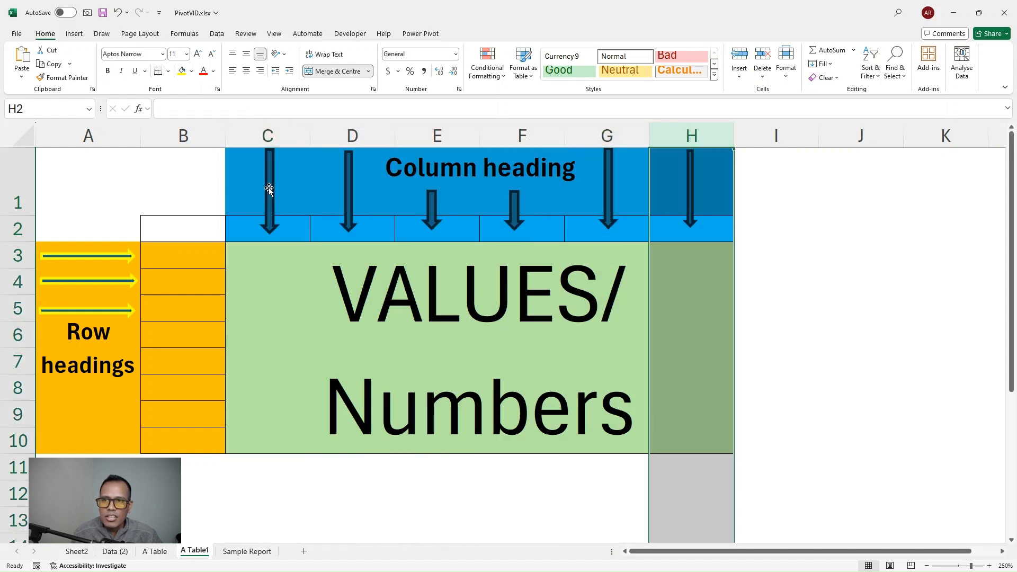
Compare the Column heading block with the row-heading cells B3:B10 and the merged VALUES/Numbers area.
left_click(256, 225)
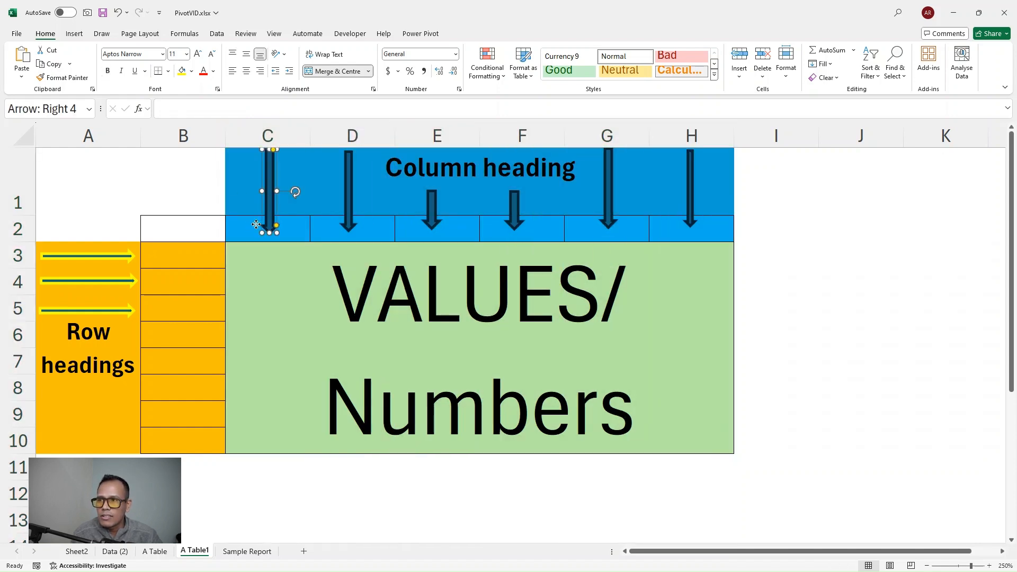
left_click(251, 211)
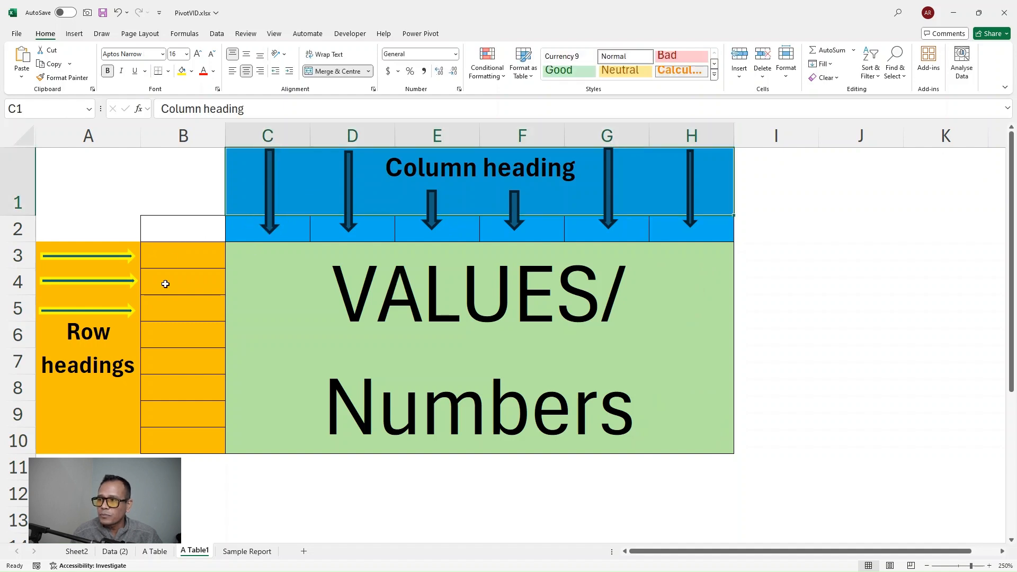
left_click_drag(177, 256, 178, 433)
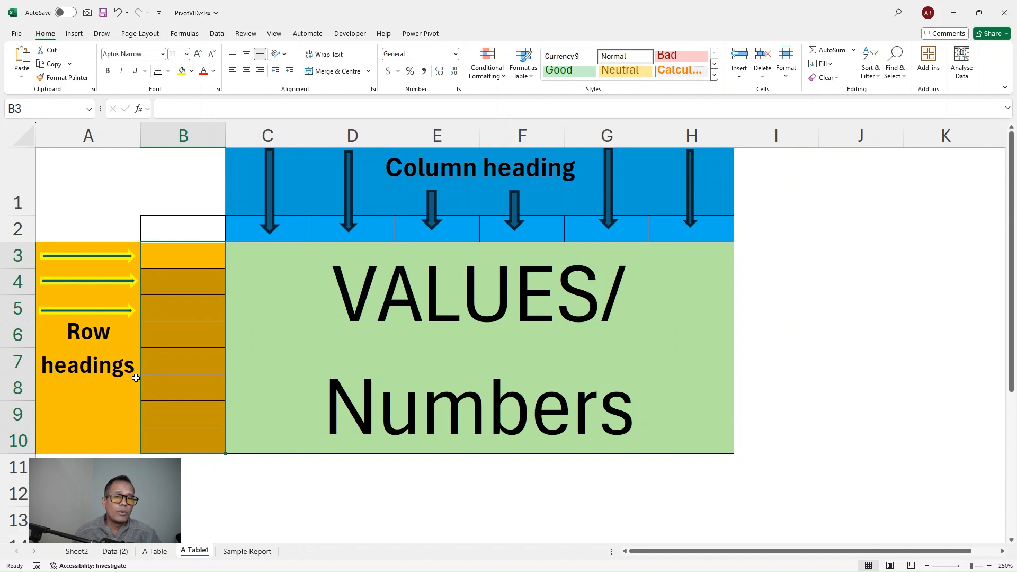
left_click(548, 351)
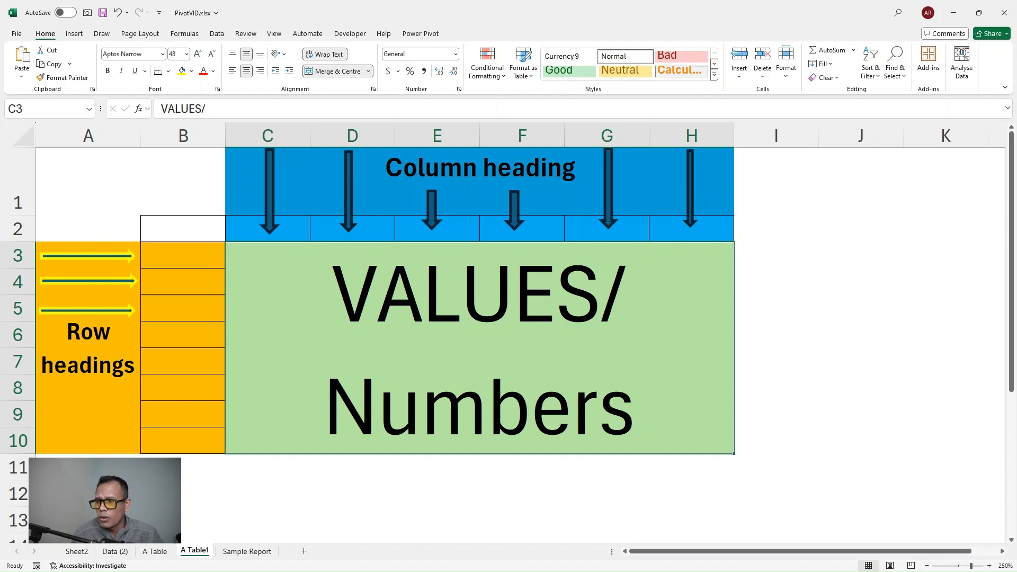
On Sheet2, add the Sales field to the PivotTable's Values area and select the resulting total in A4.
left_click(77, 551)
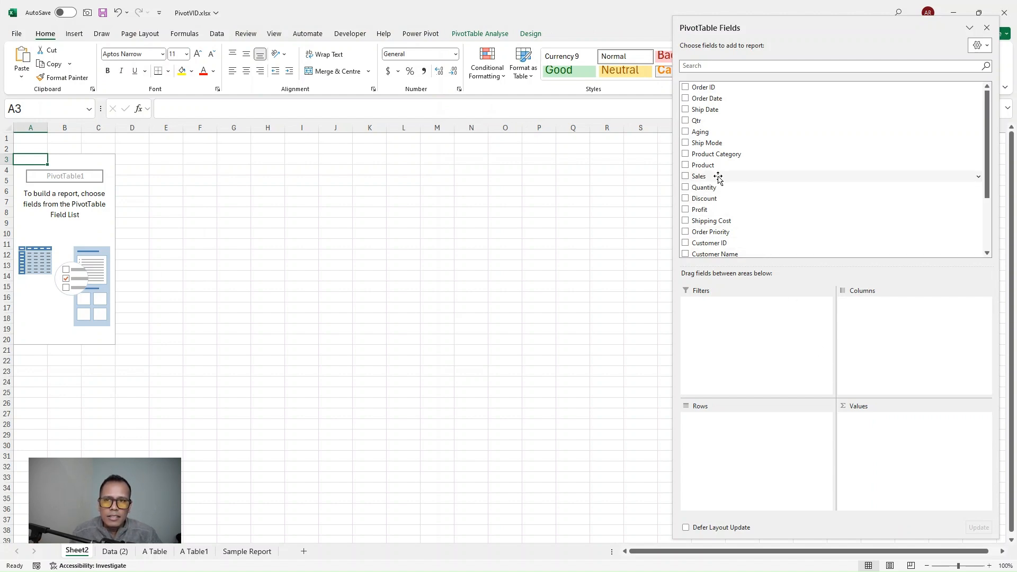
left_click_drag(719, 179, 885, 442)
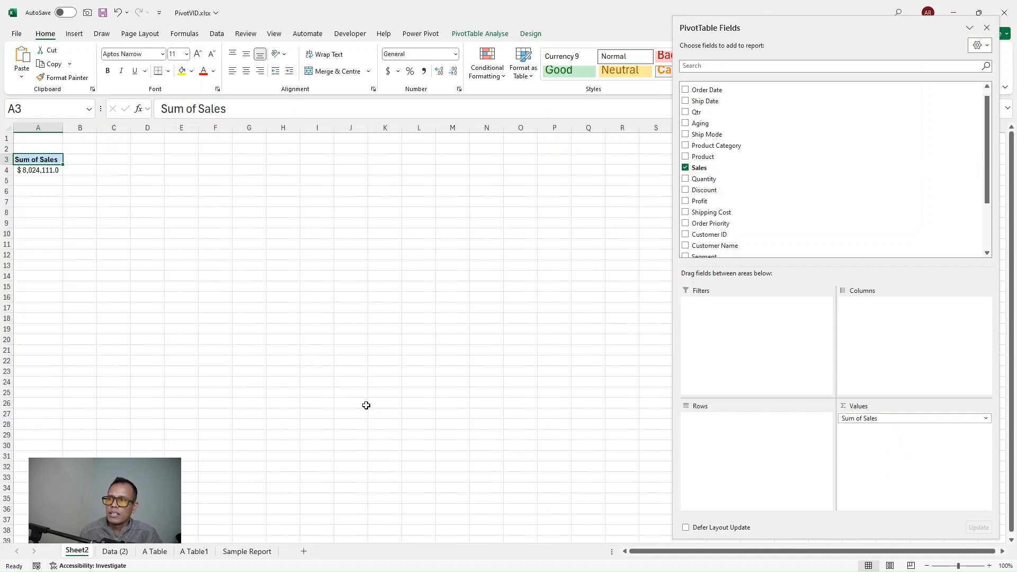
scroll(43, 220, "up", 10)
scroll(79, 259, "up", 5)
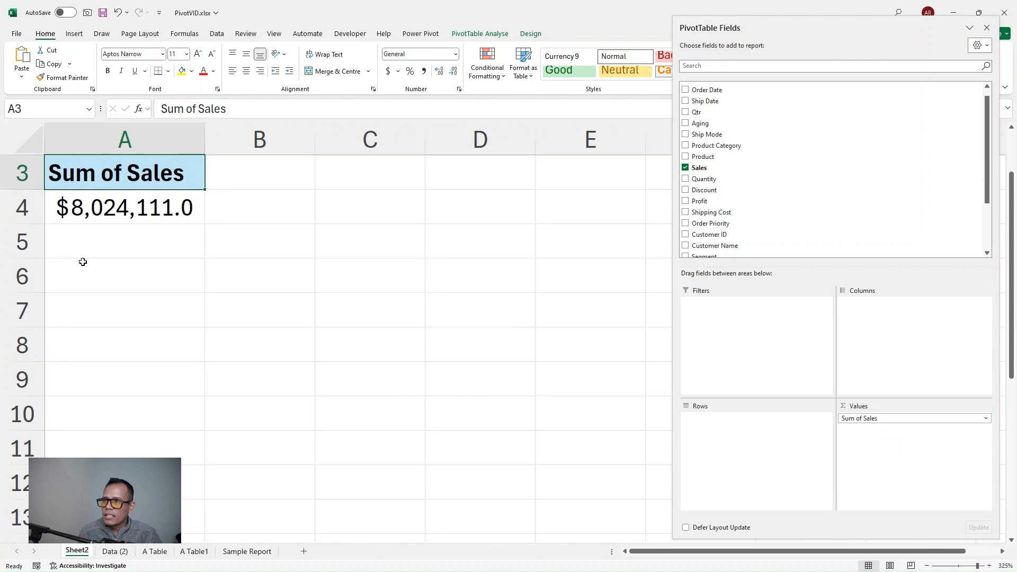
scroll(168, 309, "up", 1)
left_click(124, 276)
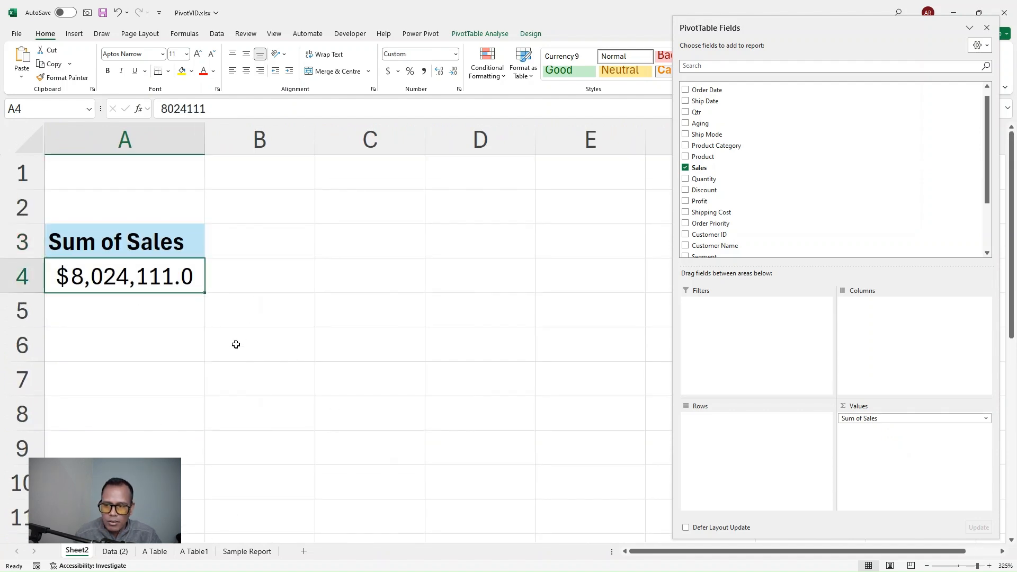
On the Data (2) sheet, select all Sales values from I2 down to the last row to check their sum.
left_click(115, 551)
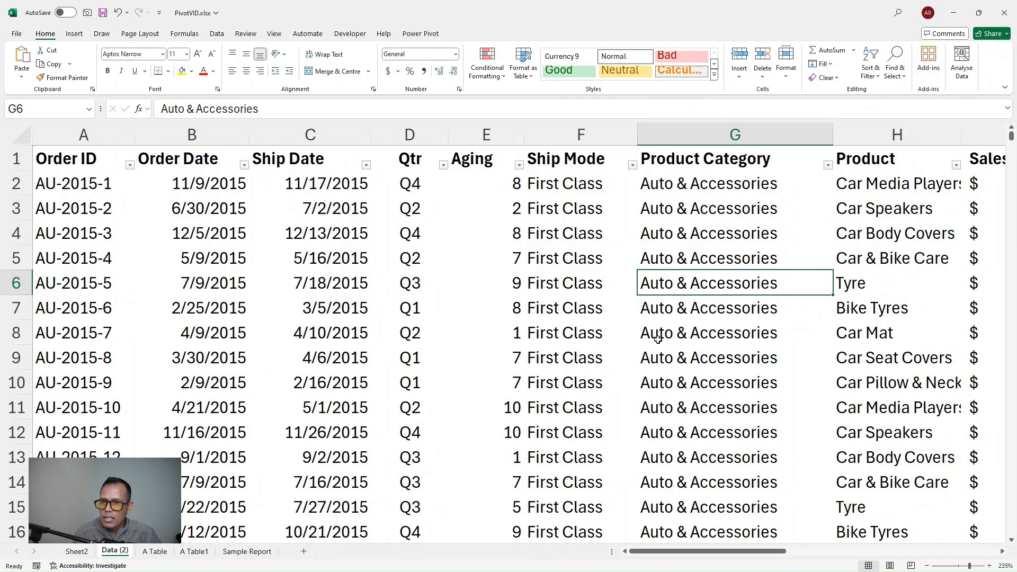
left_click(853, 328)
key("Right")
key("Right")
key("Right")
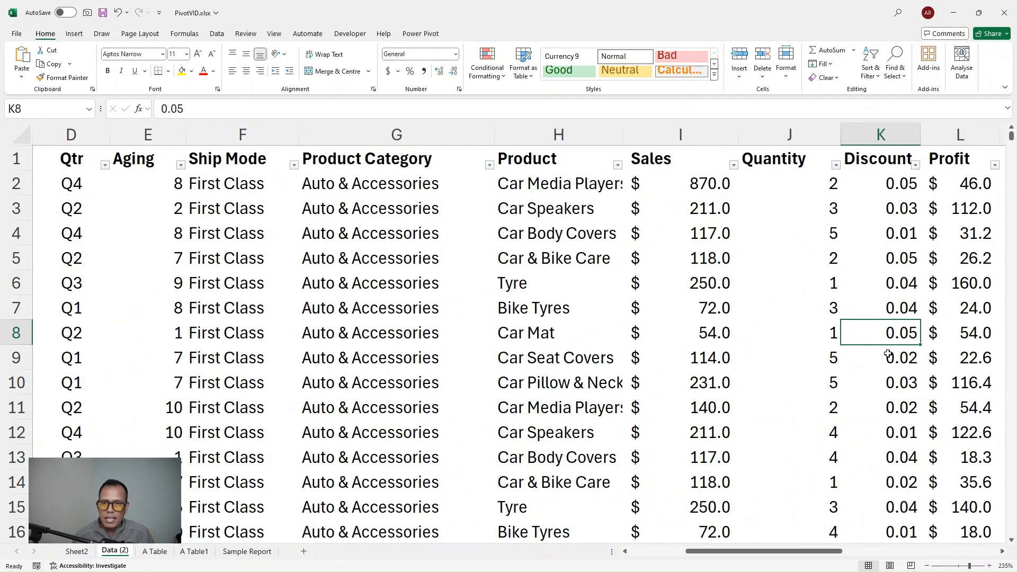
key("Left")
key("Left")
key("Up")
key("Up")
key("Up")
key("Up")
key("Up")
key("Up")
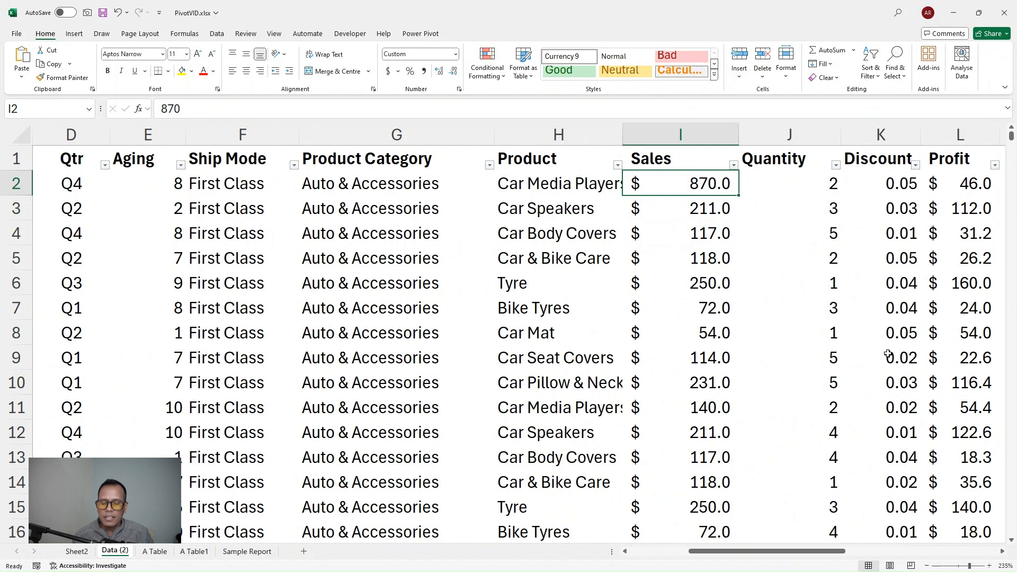
key("ctrl+shift+Down")
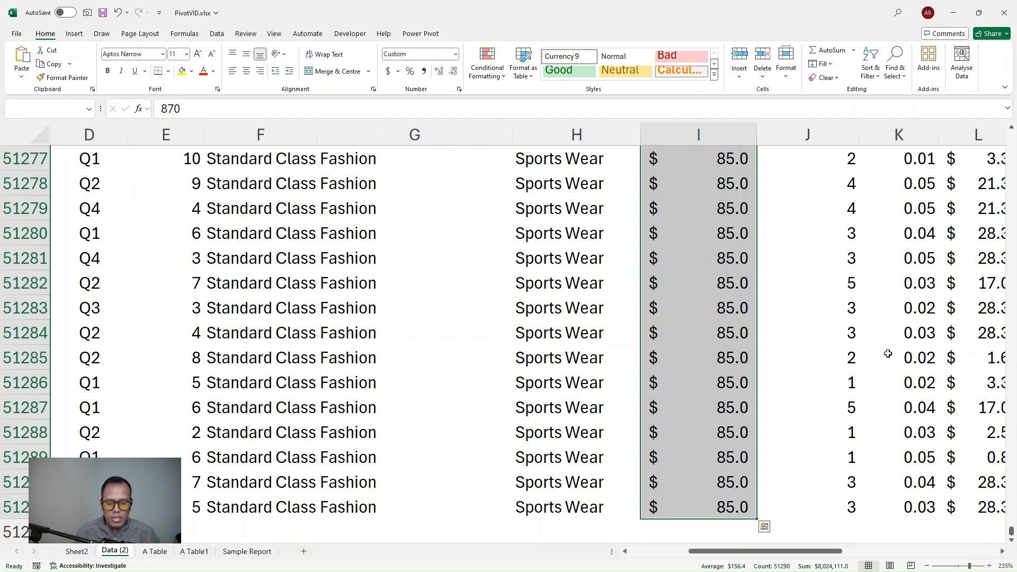
On Sheet2, add the Product Category field to the PivotTable's Columns area.
key("ctrl+q")
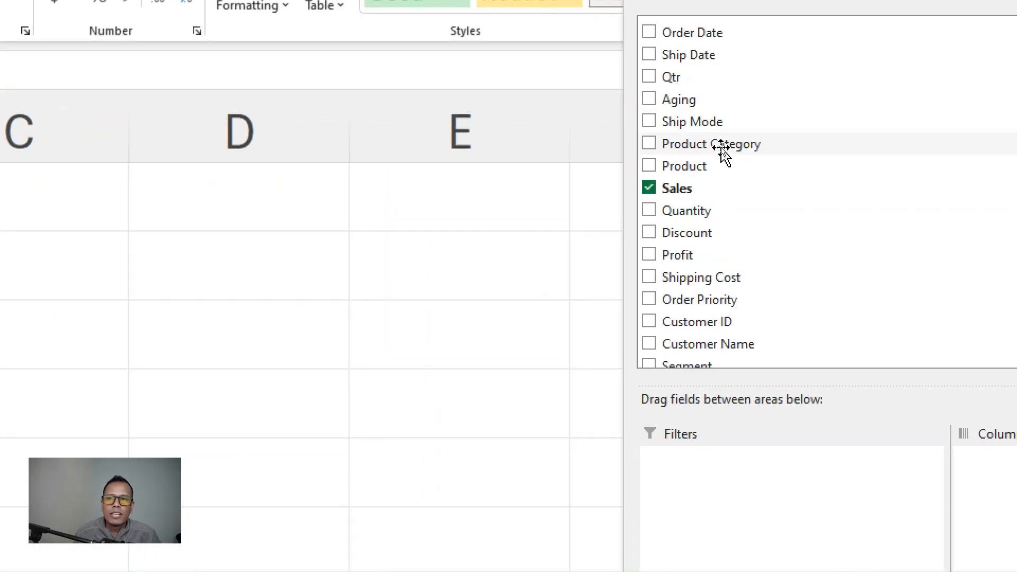
left_click_drag(713, 152, 1016, 526)
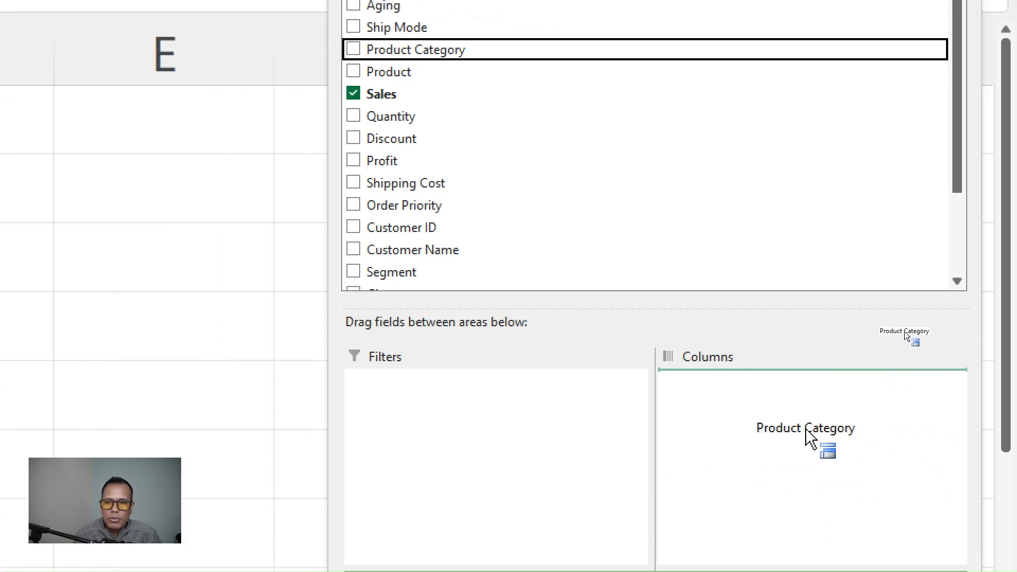
left_click_drag(806, 430, 751, 426)
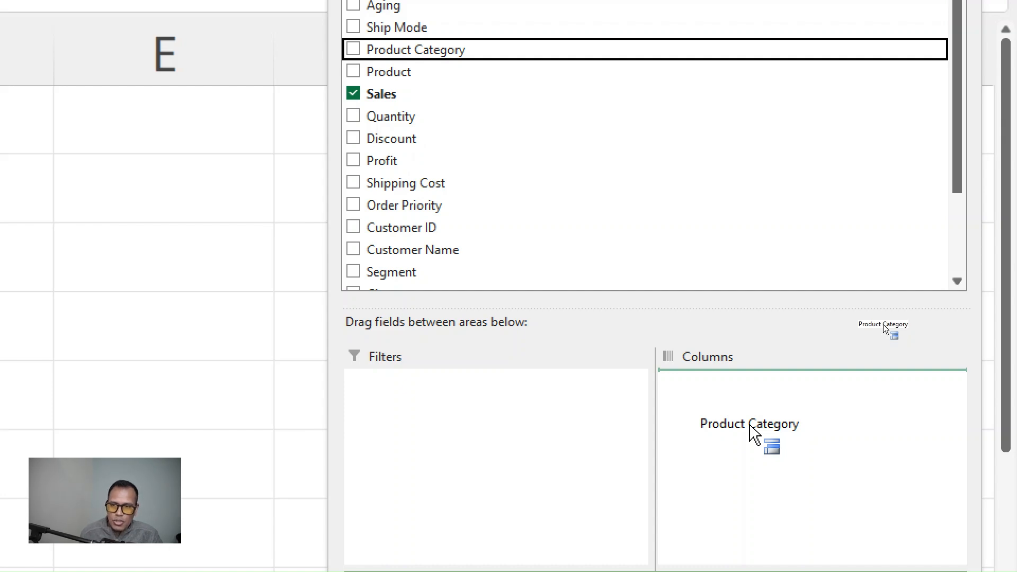
left_click_drag(755, 435, 750, 432)
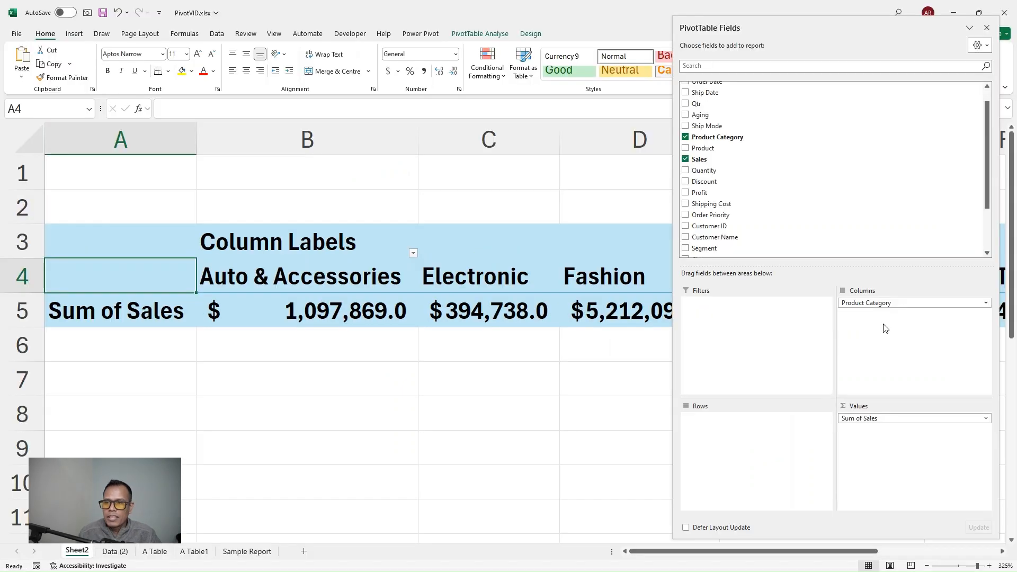
scroll(279, 389, "down", 6)
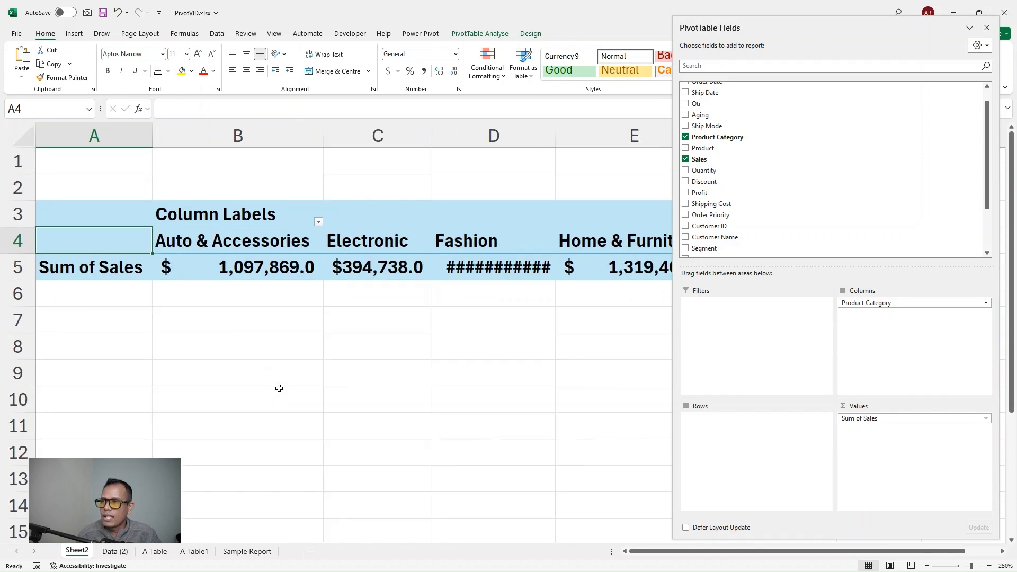
scroll(279, 388, "down", 2)
scroll(279, 388, "down", 2)
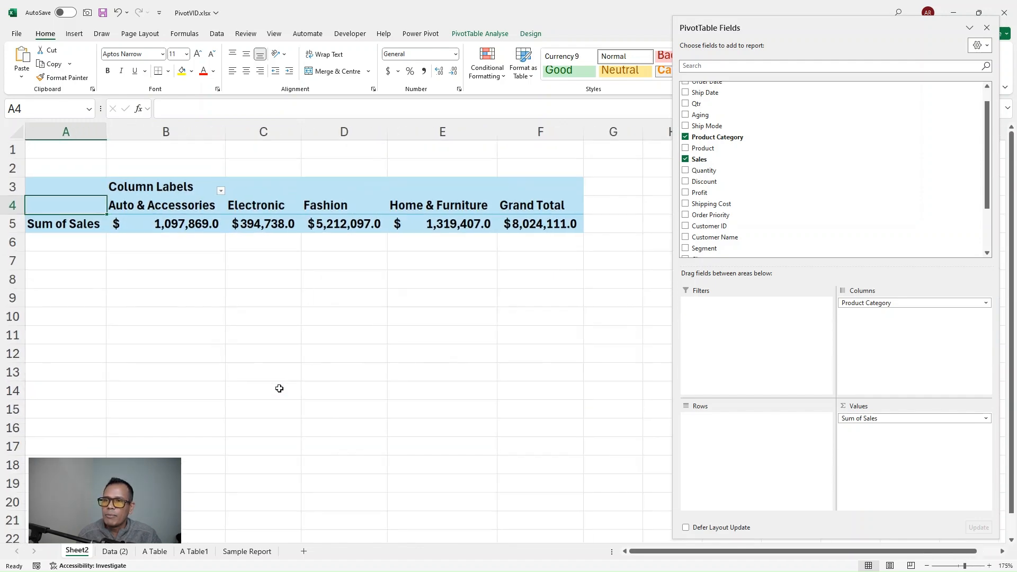
Go through each product category column with its Sum of Sales value, ending at the Grand Total.
left_click(150, 227)
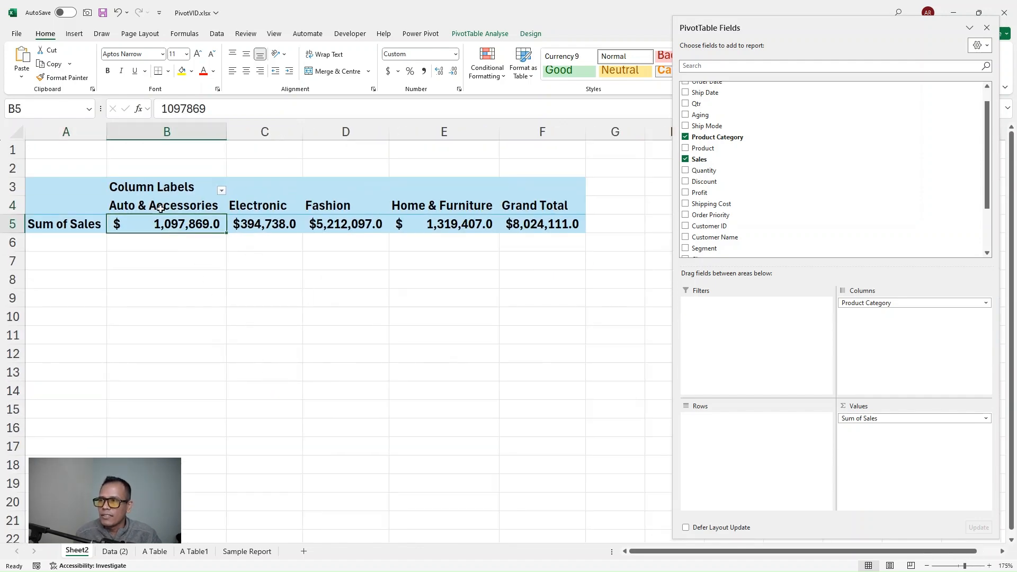
left_click_drag(159, 211, 156, 249)
left_click_drag(244, 209, 250, 245)
left_click_drag(345, 206, 347, 246)
left_click_drag(447, 211, 466, 257)
left_click(542, 210)
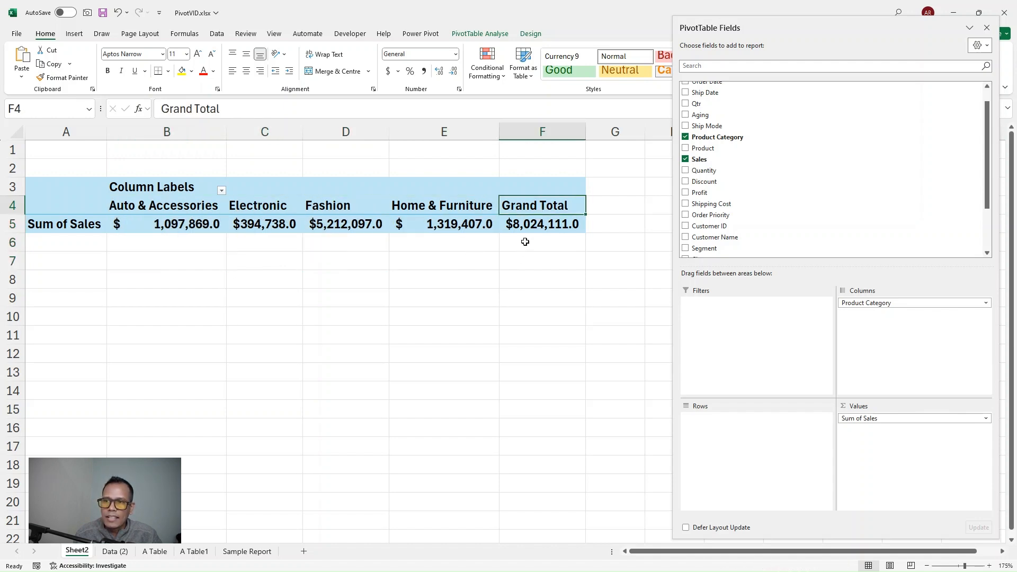
left_click(530, 231)
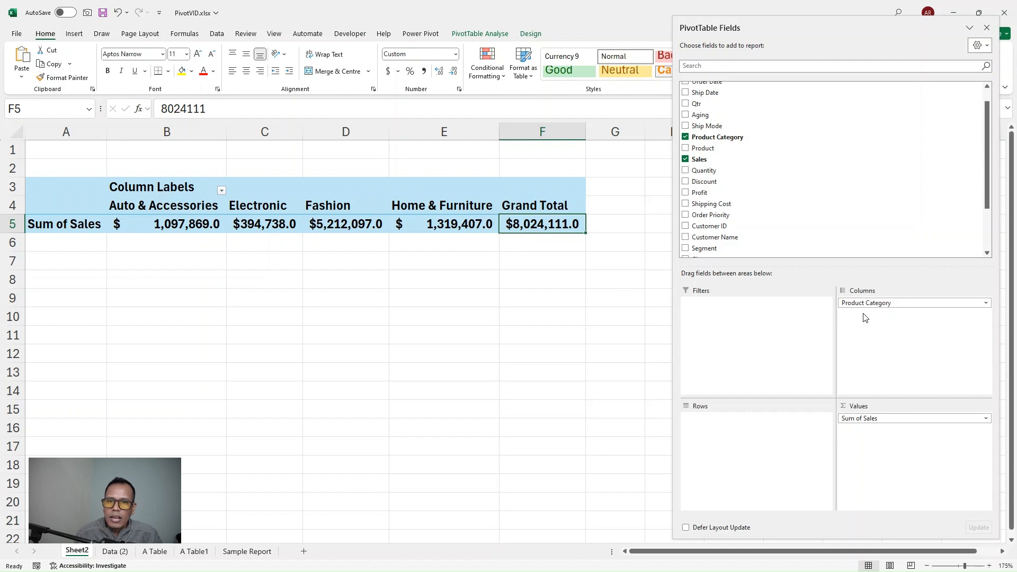
Move the Product Category field from the PivotTable's Columns area to its Rows area.
left_click_drag(905, 303, 719, 446)
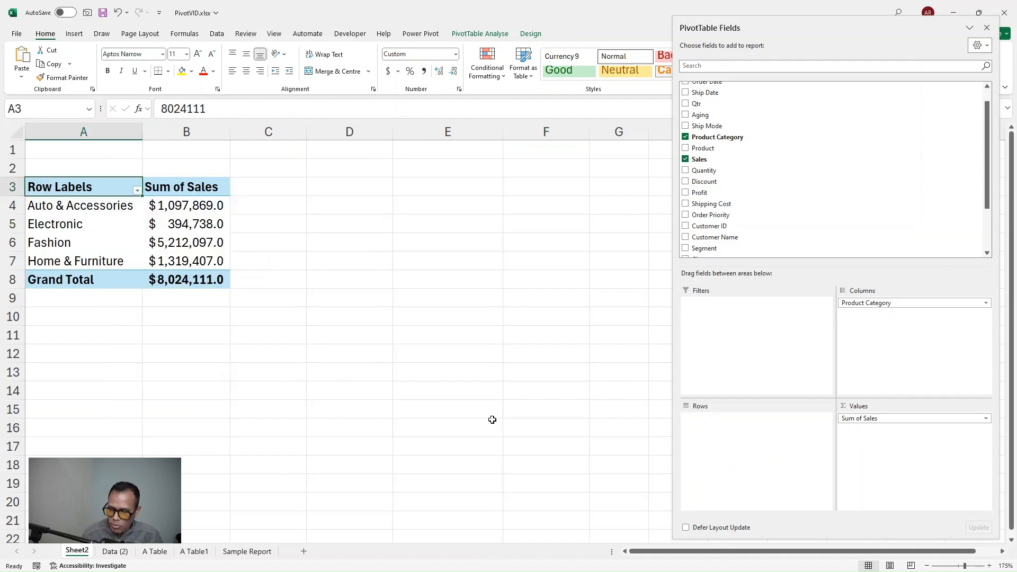
scroll(65, 244, "up", 10)
scroll(163, 289, "up", 3)
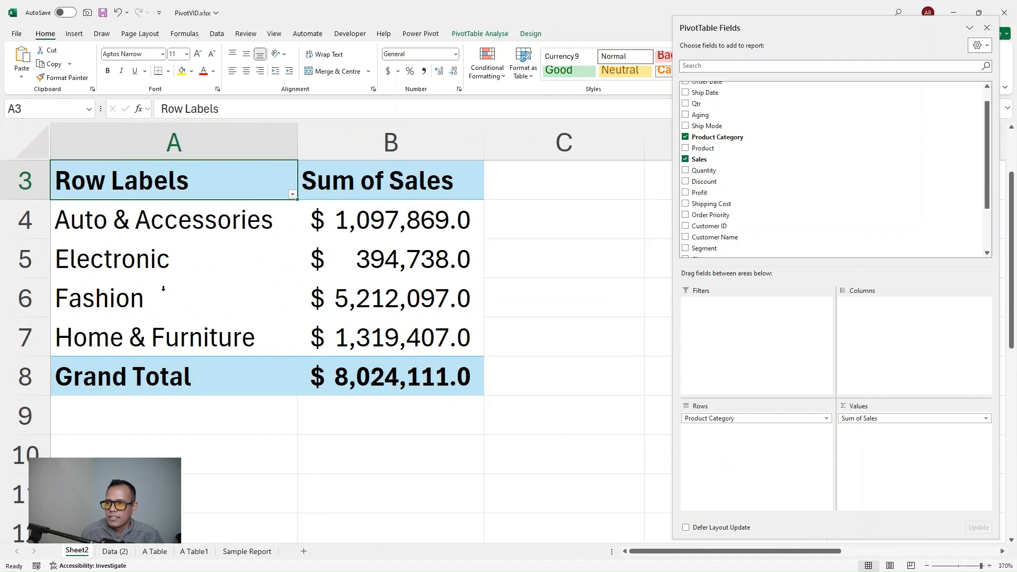
scroll(158, 286, "up", 1)
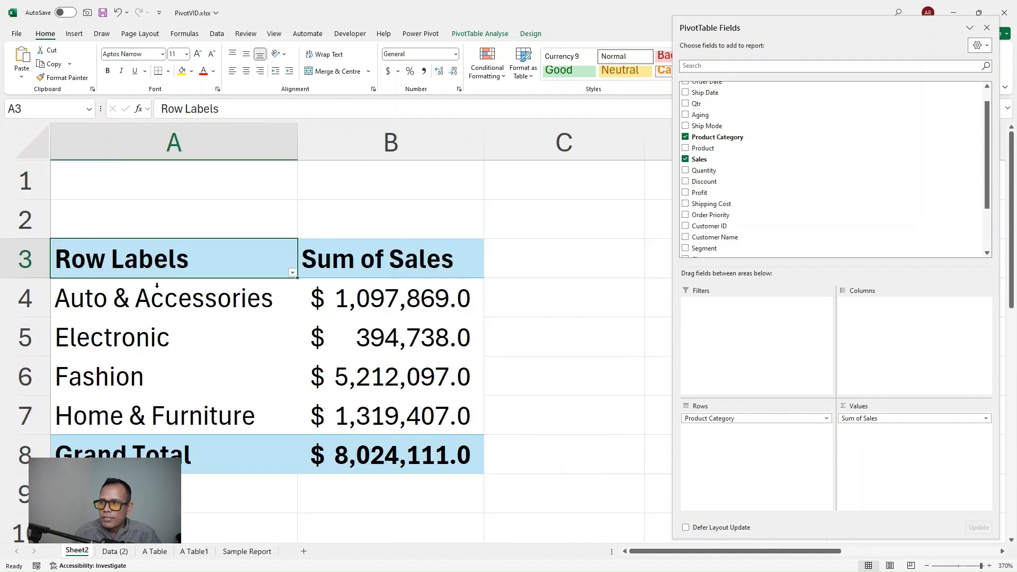
Examine the product category row labels in column A together with their sales totals in column B.
left_click(188, 296)
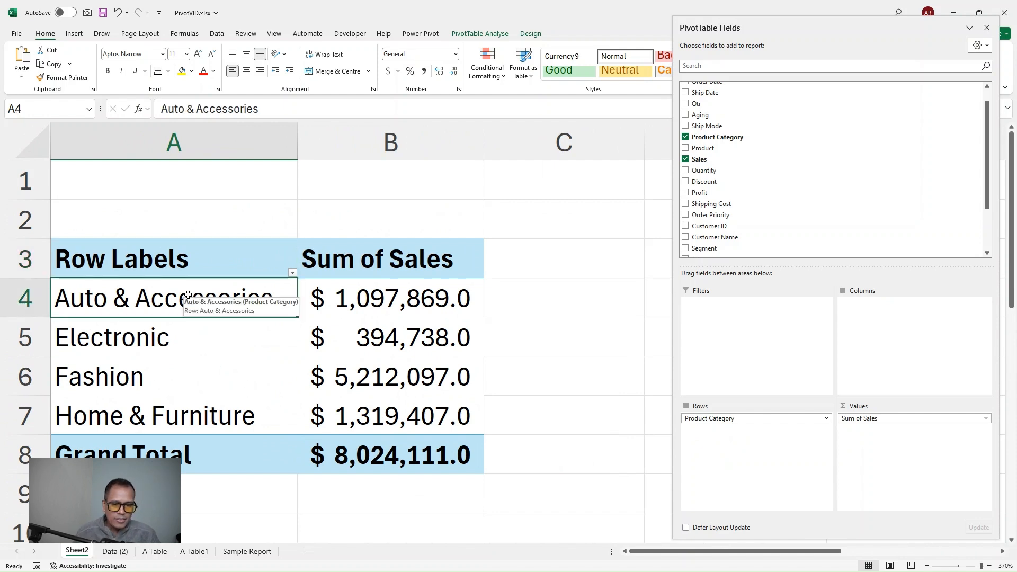
left_click(398, 304)
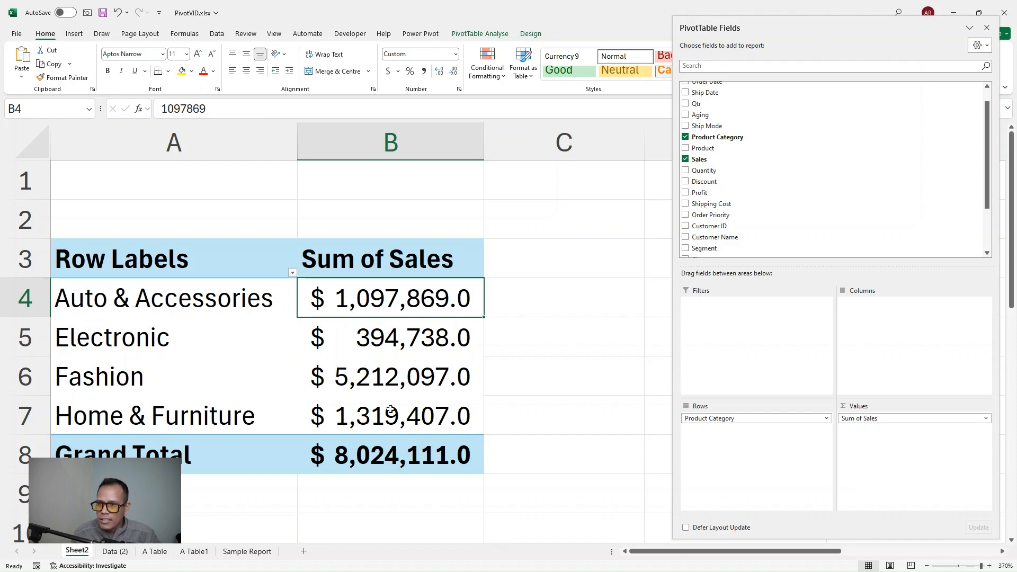
mouse_move(413, 404)
scroll(413, 404, "down", 5)
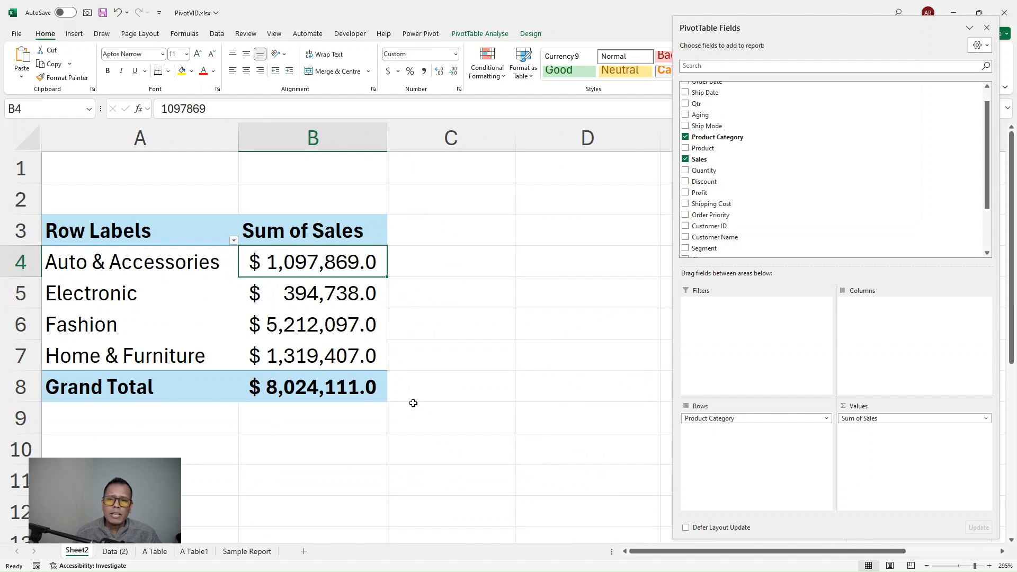
double_click(122, 263)
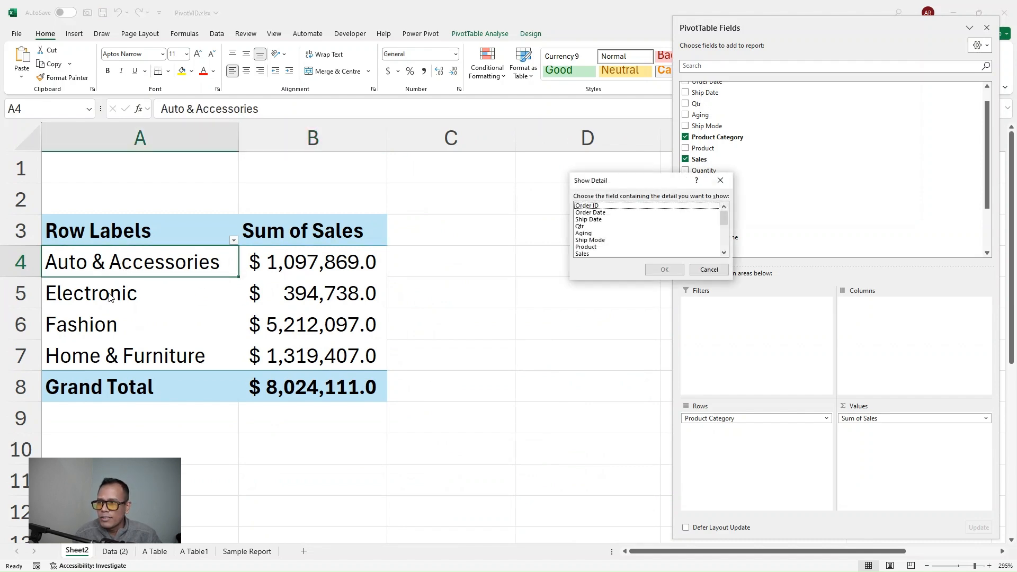
left_click(709, 269)
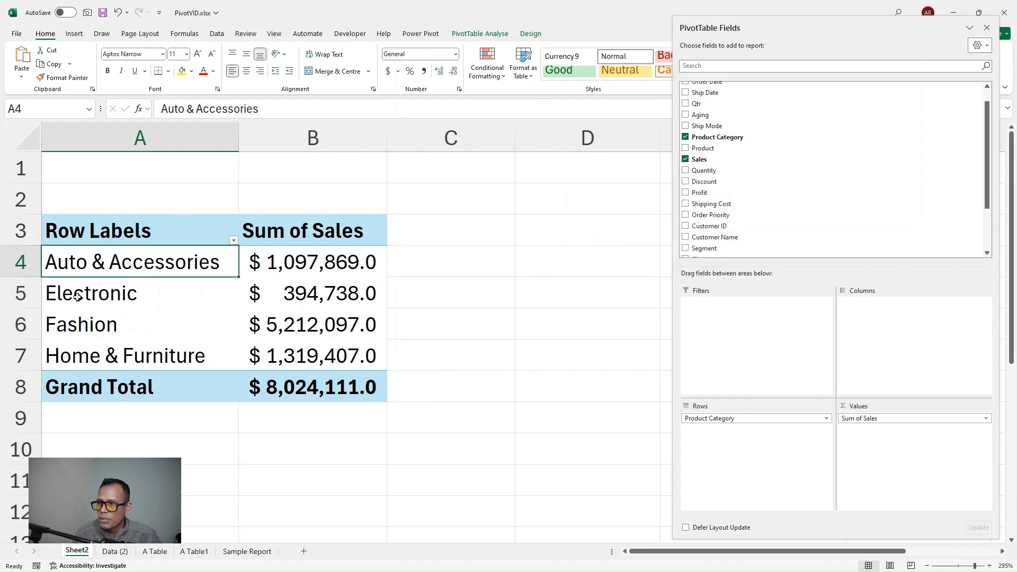
left_click(78, 297)
left_click(88, 326)
left_click(114, 344)
left_click(315, 352)
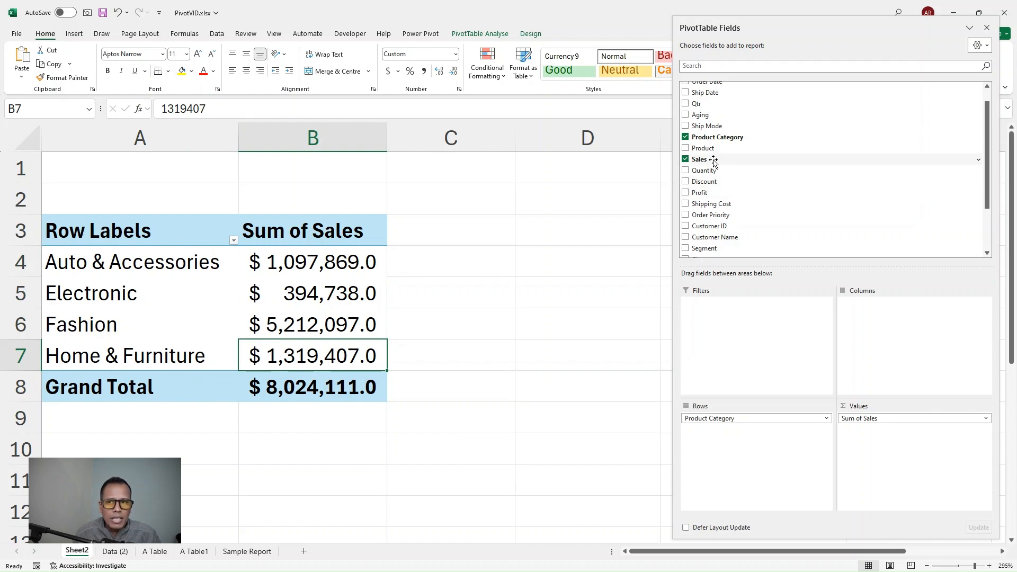
Add the Sales field to the Values area a second time and compare the new column with Sum of Sales.
left_click_drag(714, 163, 897, 463)
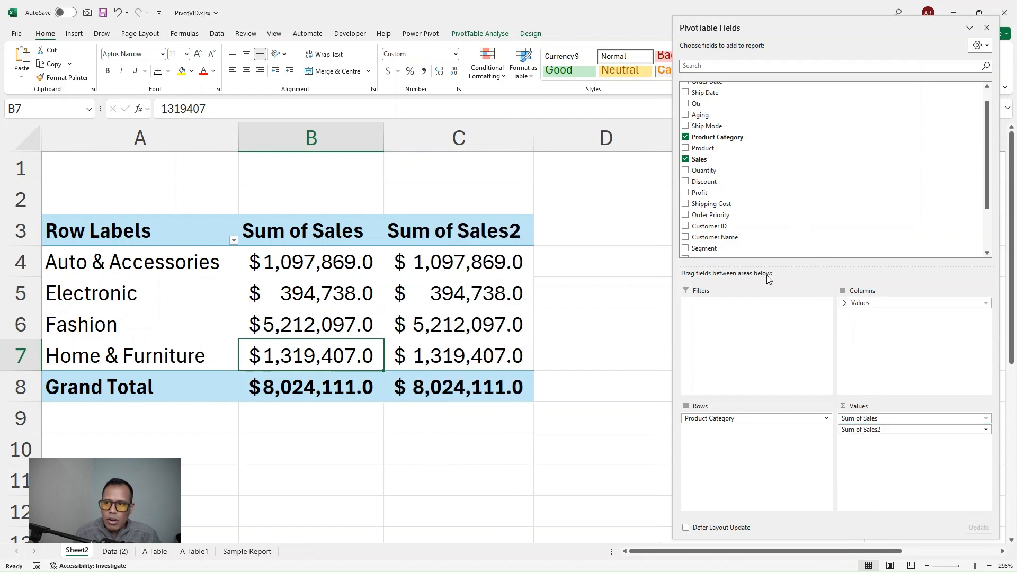
left_click(454, 296)
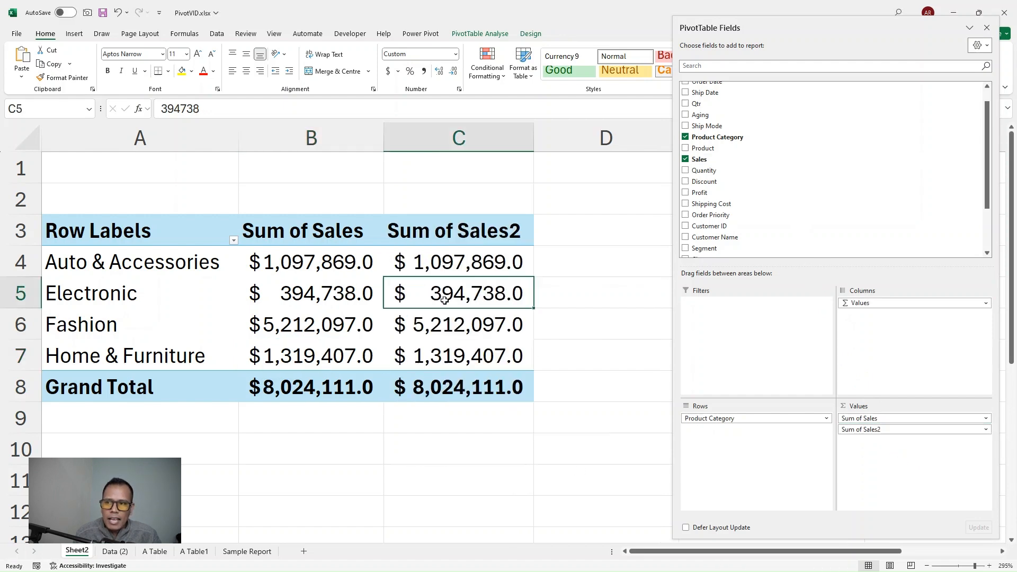
left_click(418, 237)
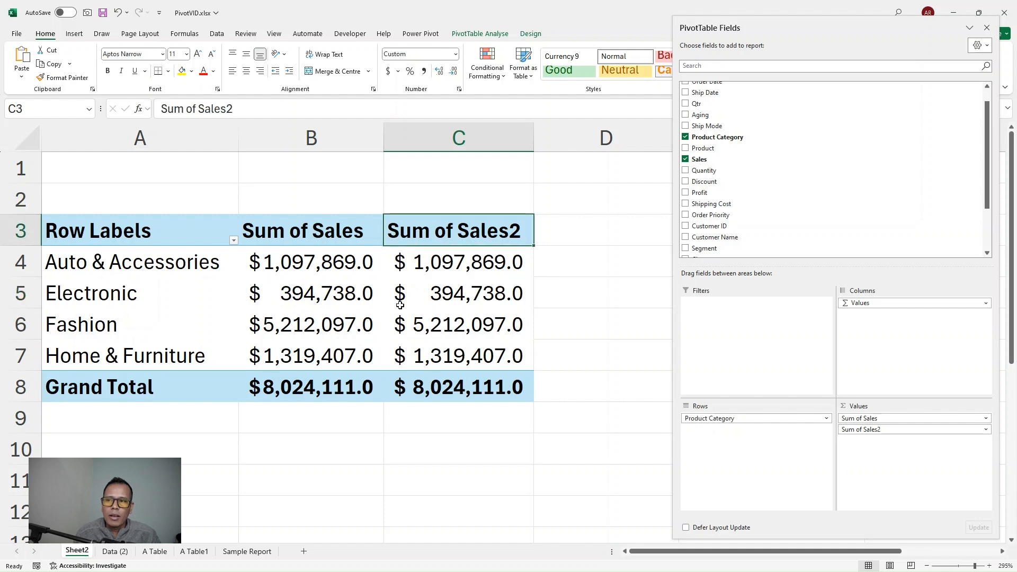
mouse_move(480, 312)
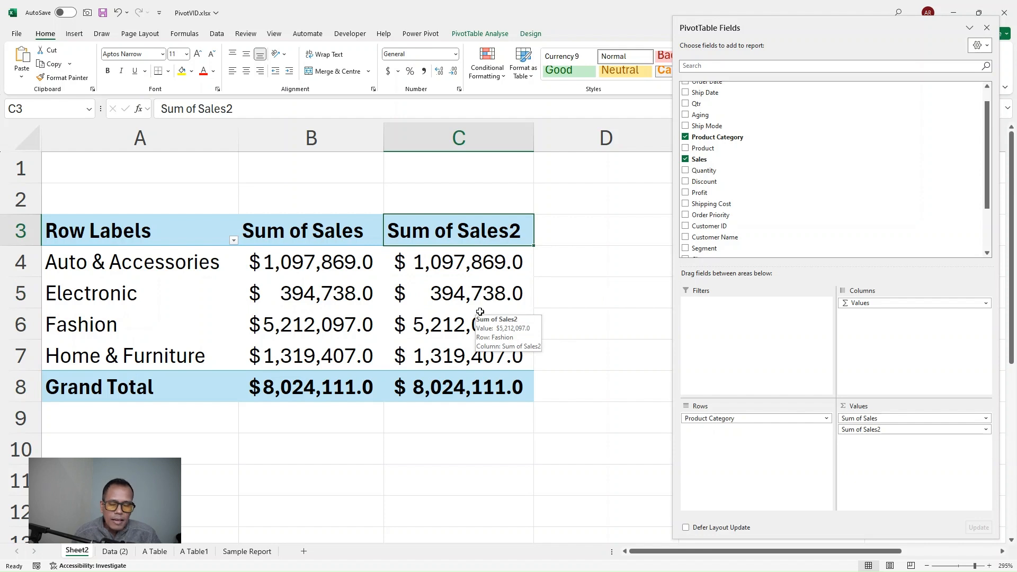
left_click(455, 263)
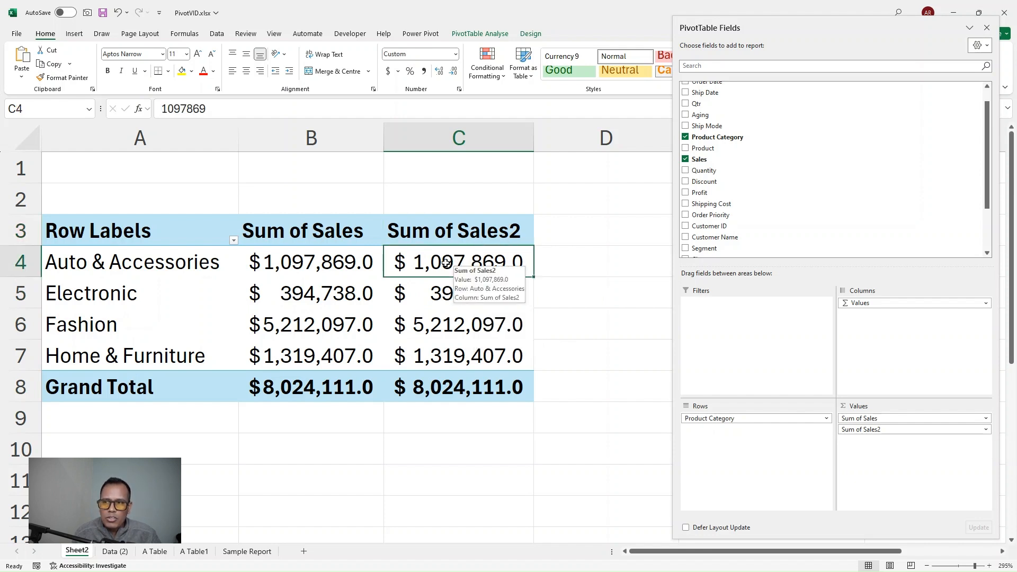
Summarise the second Sales column by Count instead of Sum.
right_click(445, 263)
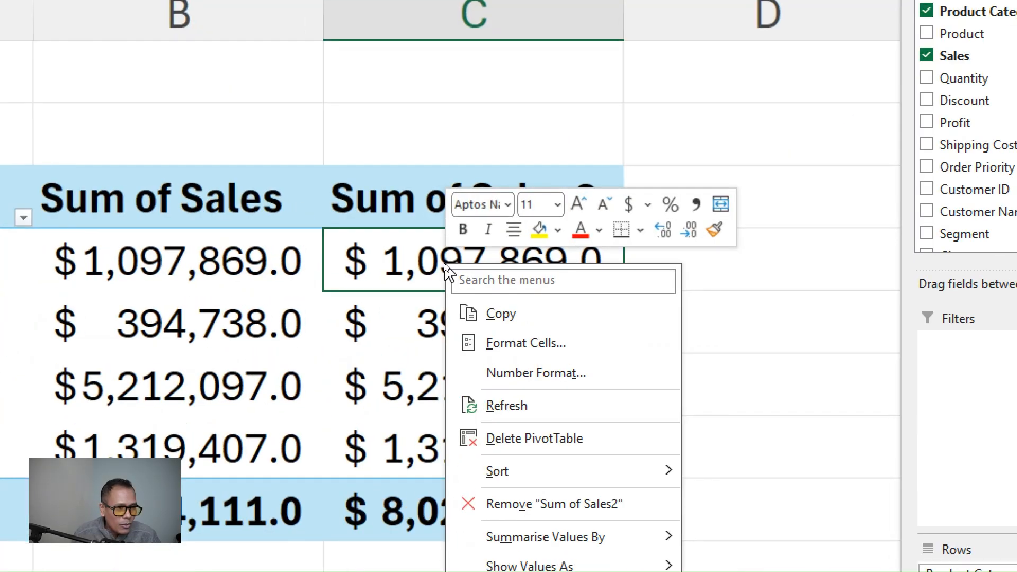
key("Escape")
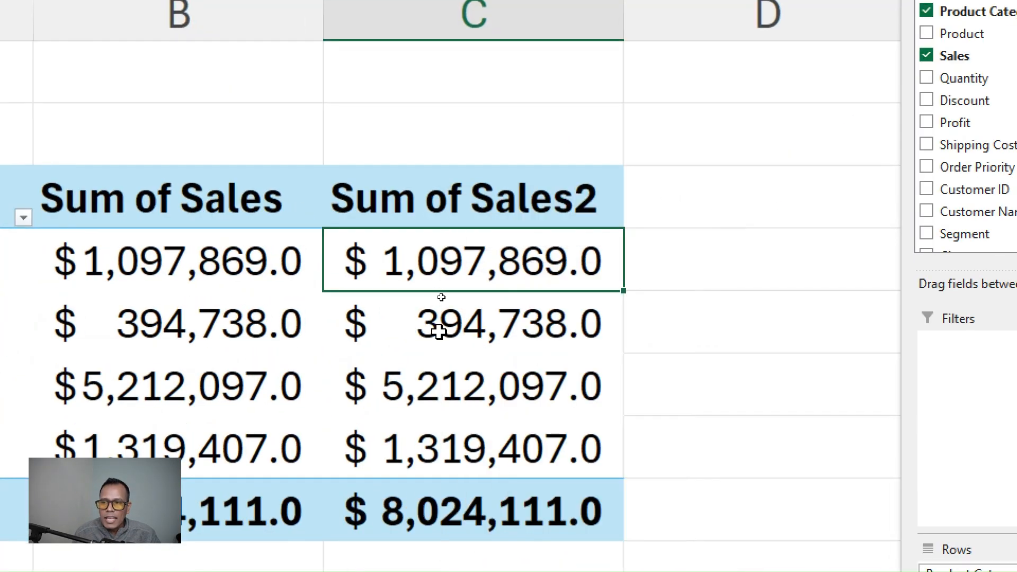
left_click(440, 303)
right_click(488, 318)
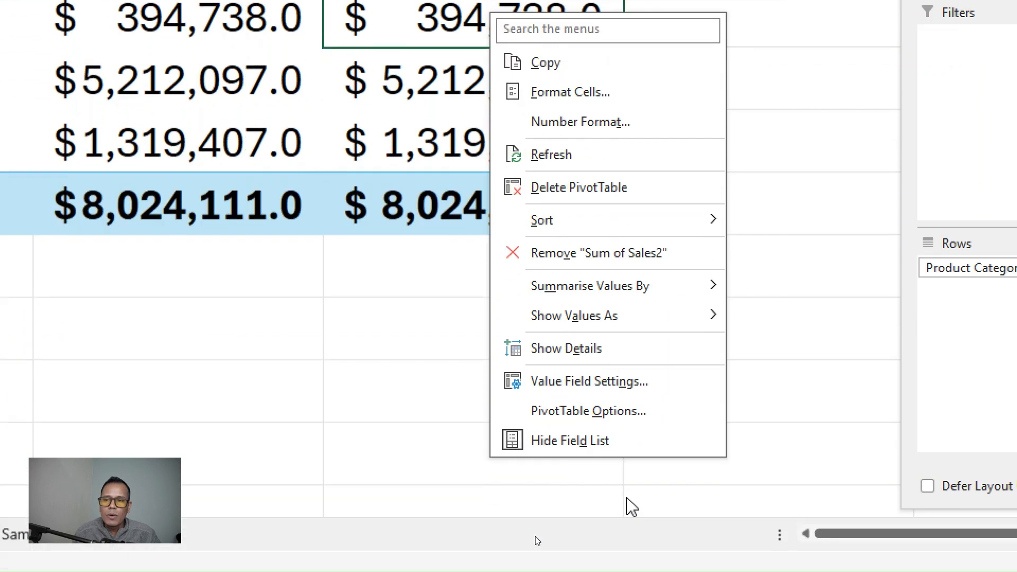
mouse_move(623, 294)
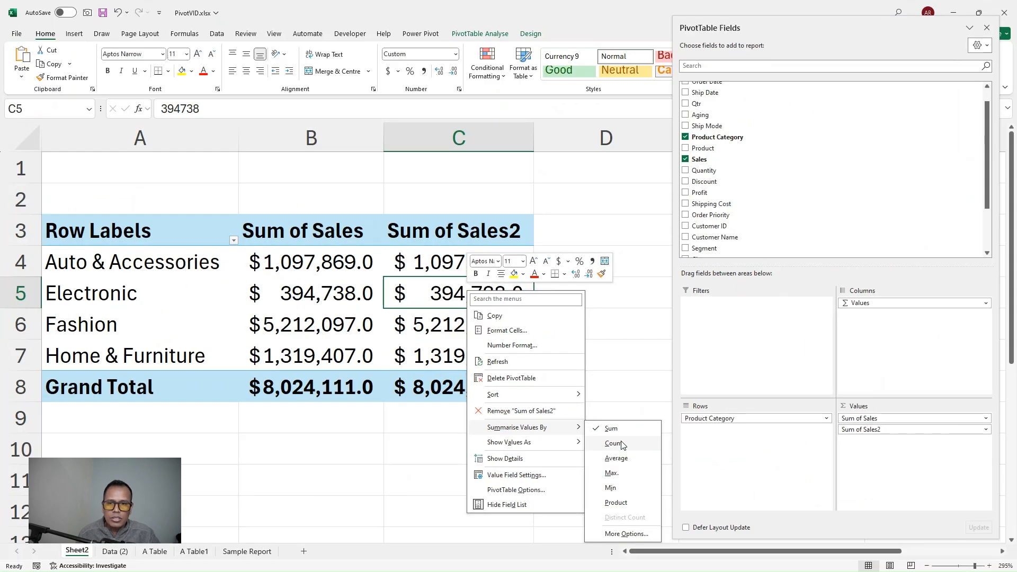
left_click(621, 444)
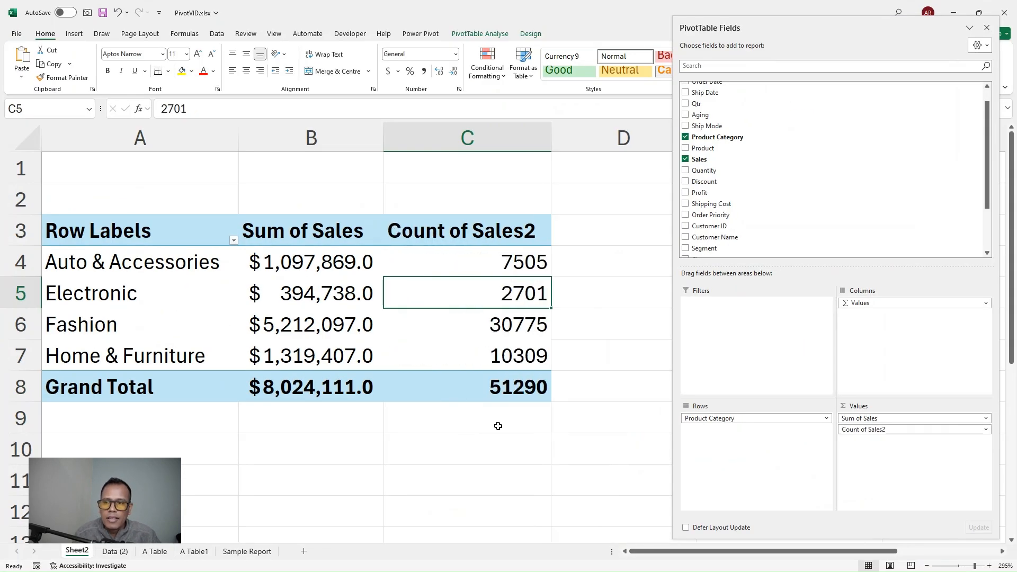
Go through the product category labels and their values in the Count of Sales2 column, including the grand total.
left_click(109, 273)
left_click(119, 295)
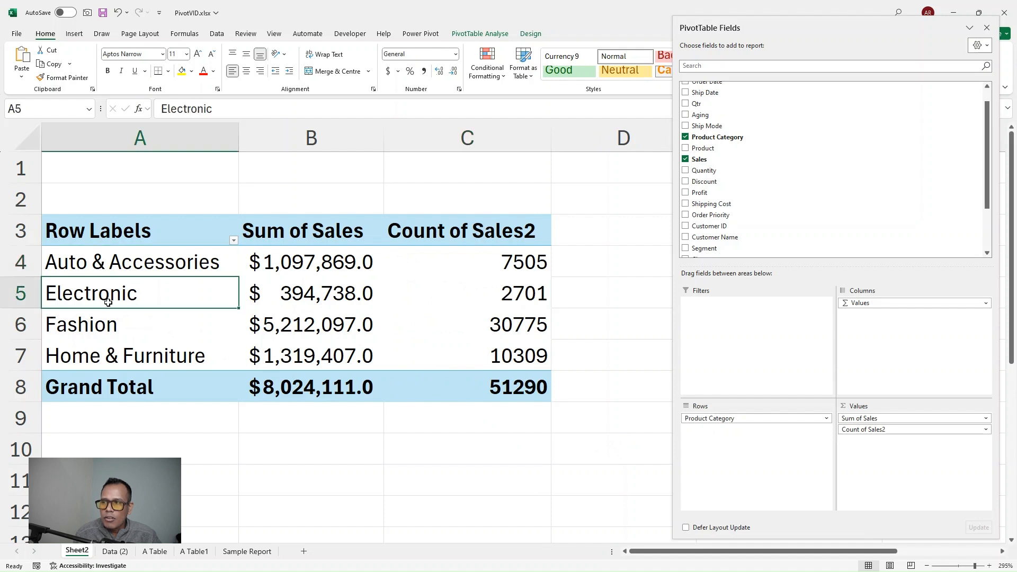
left_click_drag(108, 302, 99, 325)
left_click(99, 352)
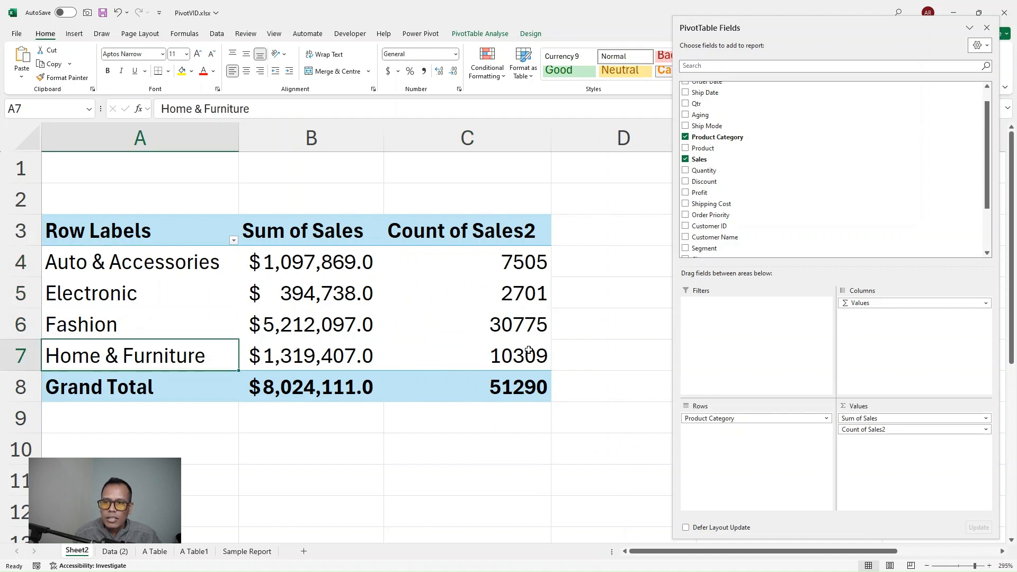
left_click(466, 397)
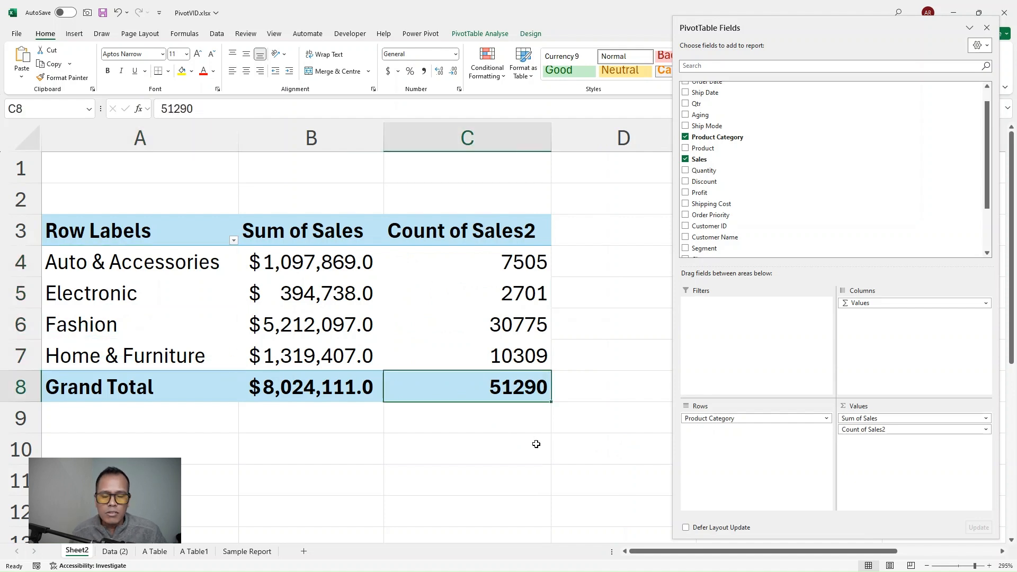
left_click(493, 324)
left_click(487, 293)
left_click(500, 262)
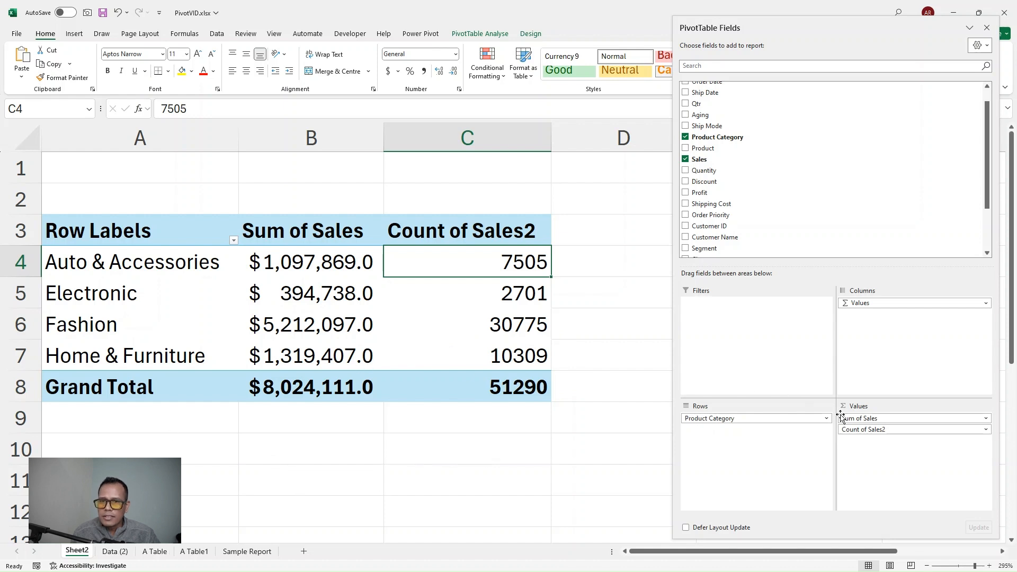
Remove both Sales fields from the PivotTable's Values area and select the product category labels in A4:A7.
left_click_drag(901, 419, 830, 192)
left_click_drag(895, 420, 813, 196)
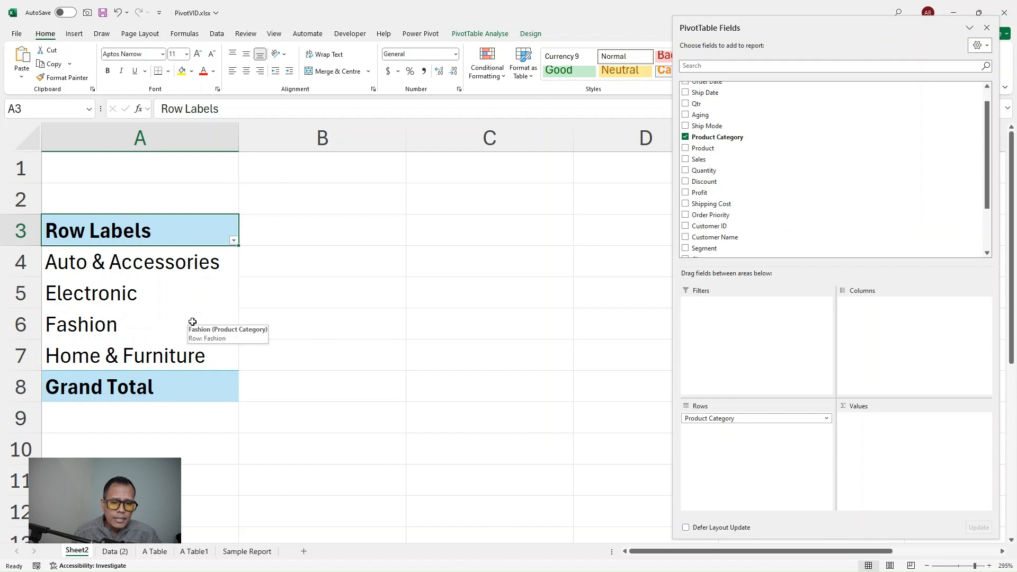
left_click(184, 272)
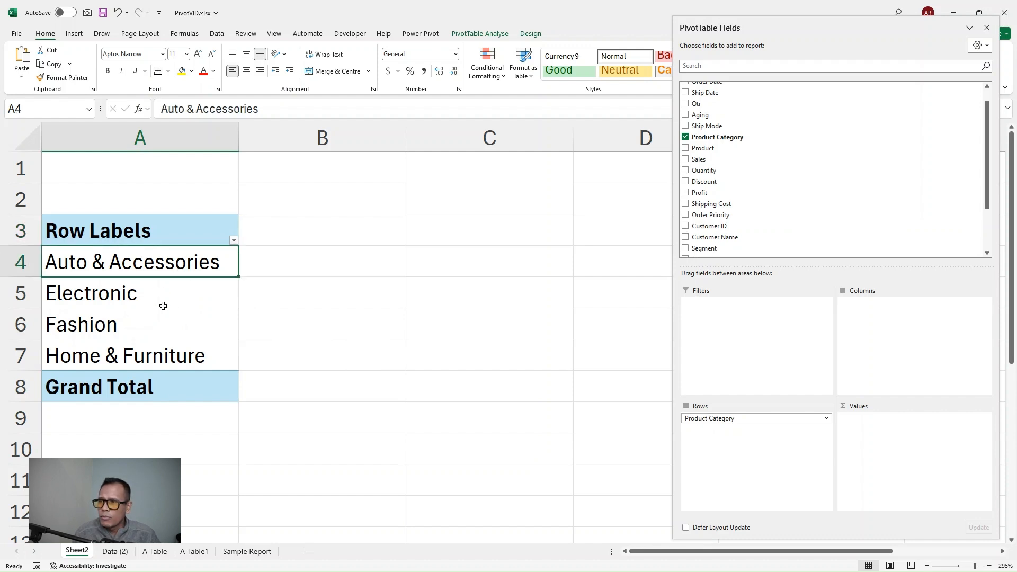
left_click(156, 297)
left_click(139, 311)
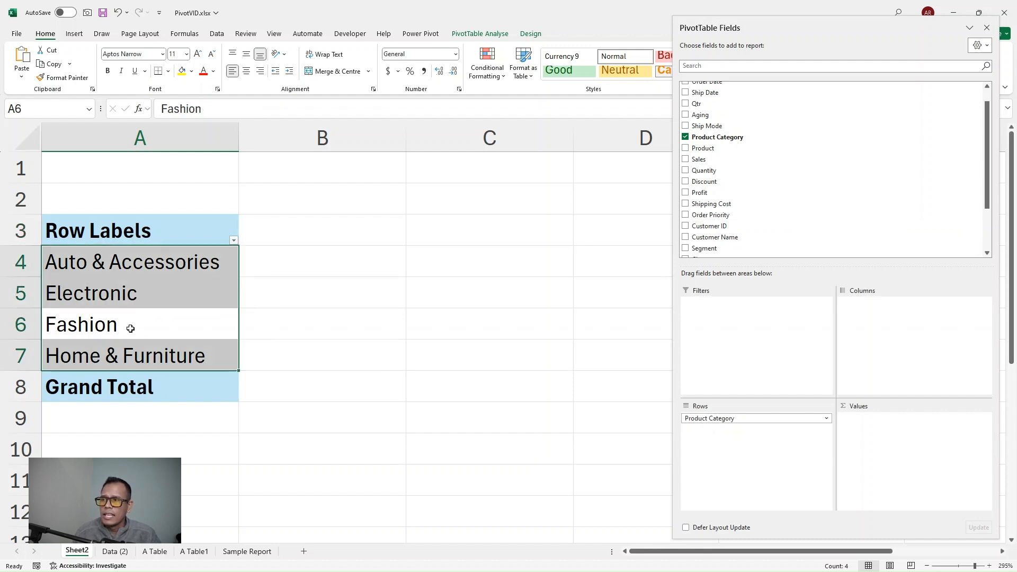
Add the Sales field to the PivotTable's Values area and go through the category labels, the Electronic sales and the grand total.
left_click(132, 358)
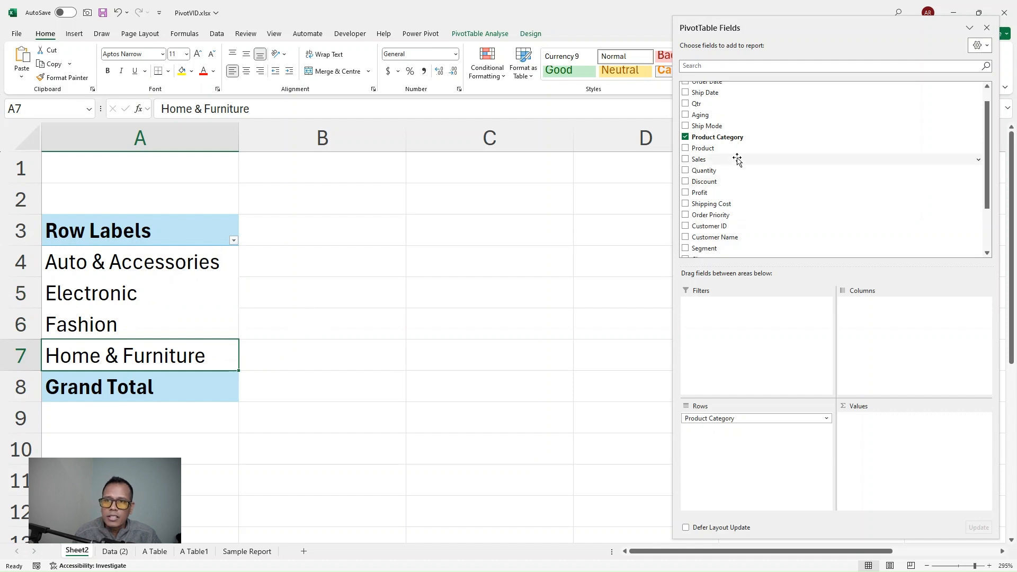
left_click_drag(716, 160, 911, 462)
left_click(331, 294)
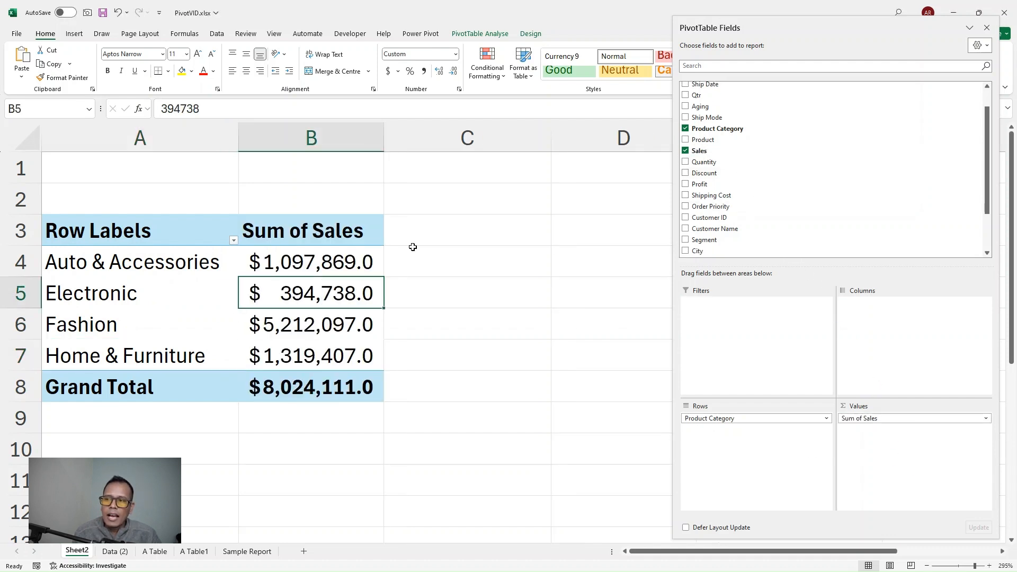
mouse_move(306, 286)
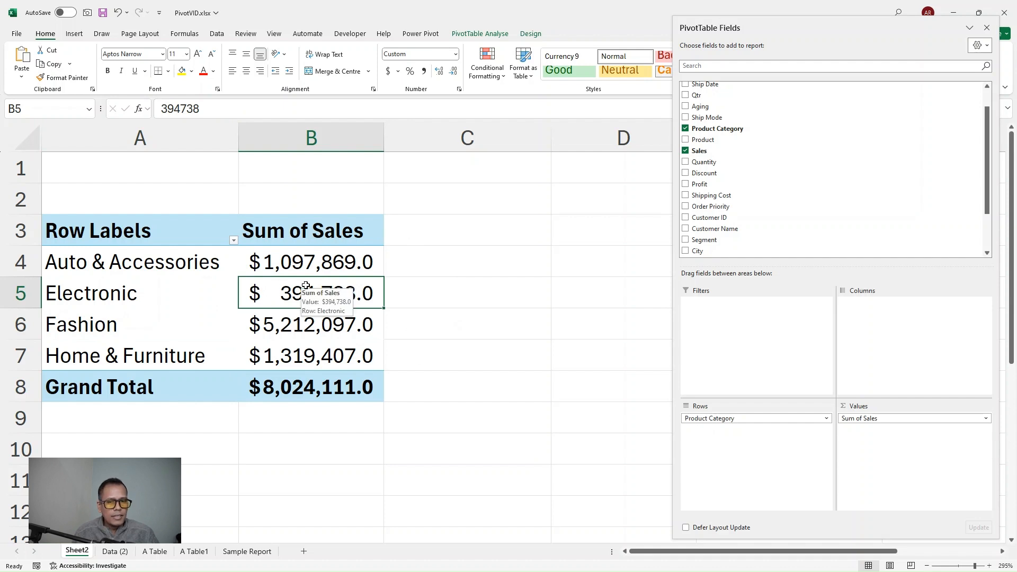
left_click(285, 389)
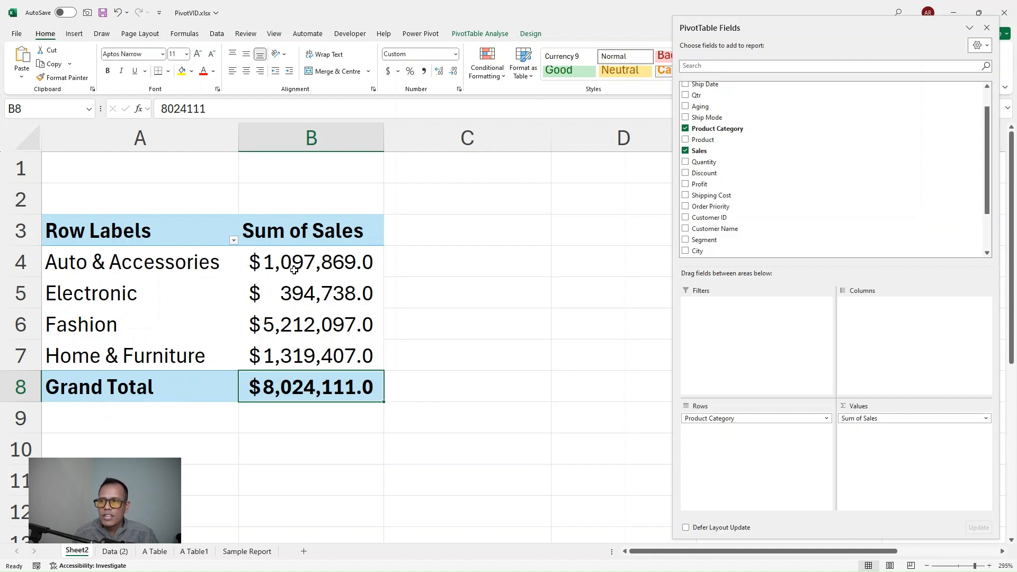
mouse_move(300, 266)
left_click(154, 262)
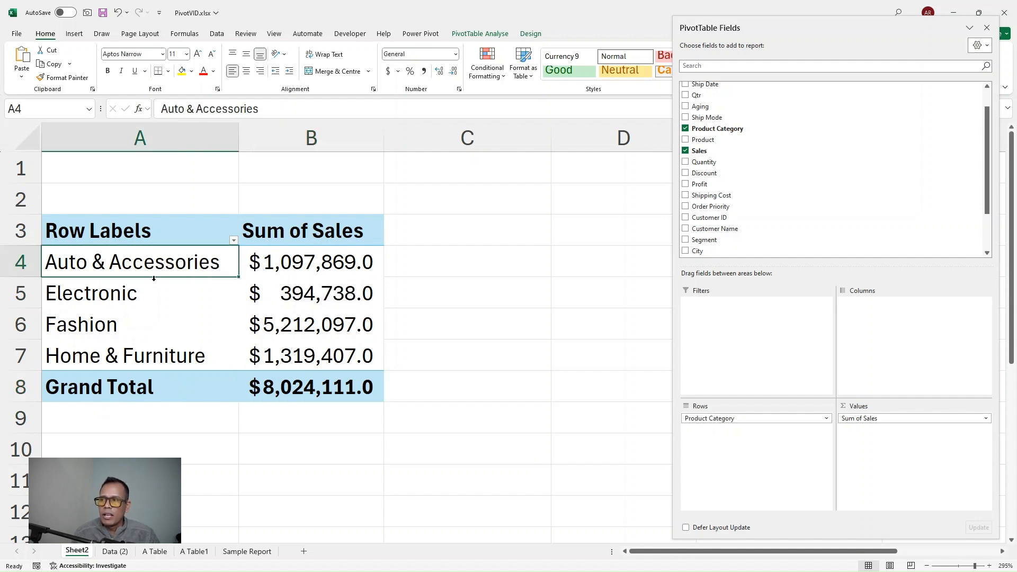
left_click(123, 297)
left_click(100, 326)
left_click(111, 361)
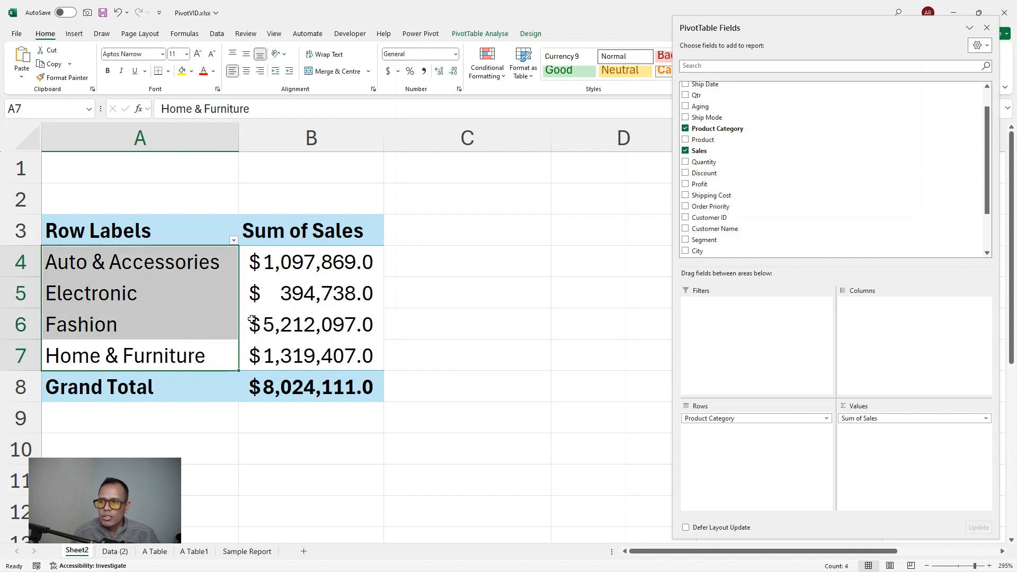
Show the Sum of Sales values as % of Grand Total.
left_click(342, 301)
right_click(327, 295)
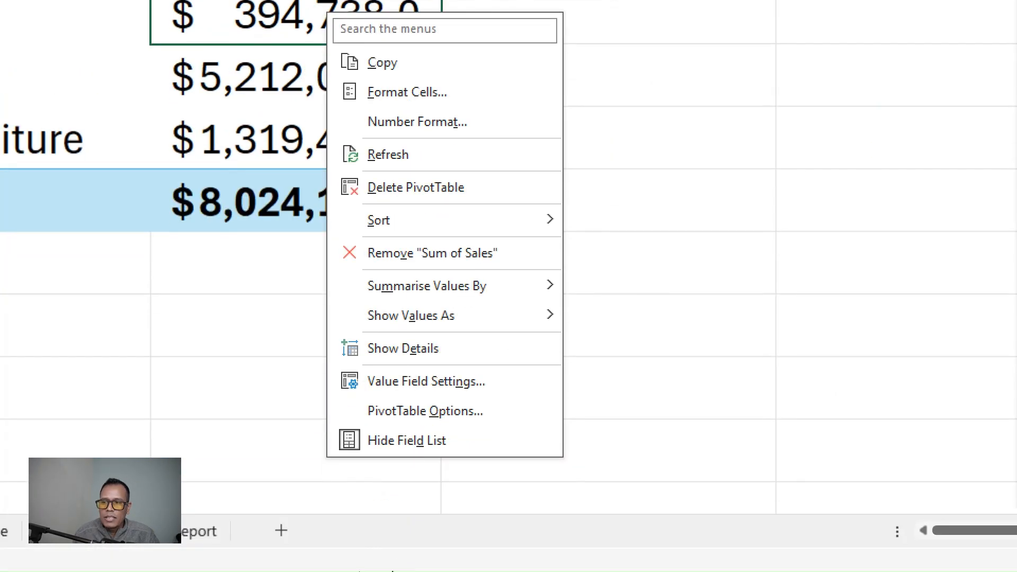
mouse_move(434, 297)
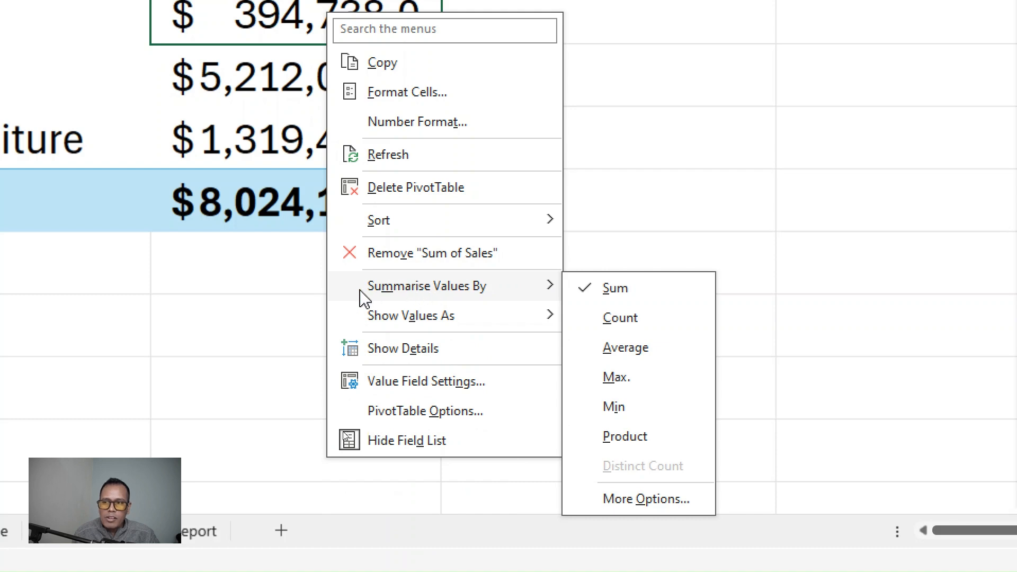
mouse_move(397, 317)
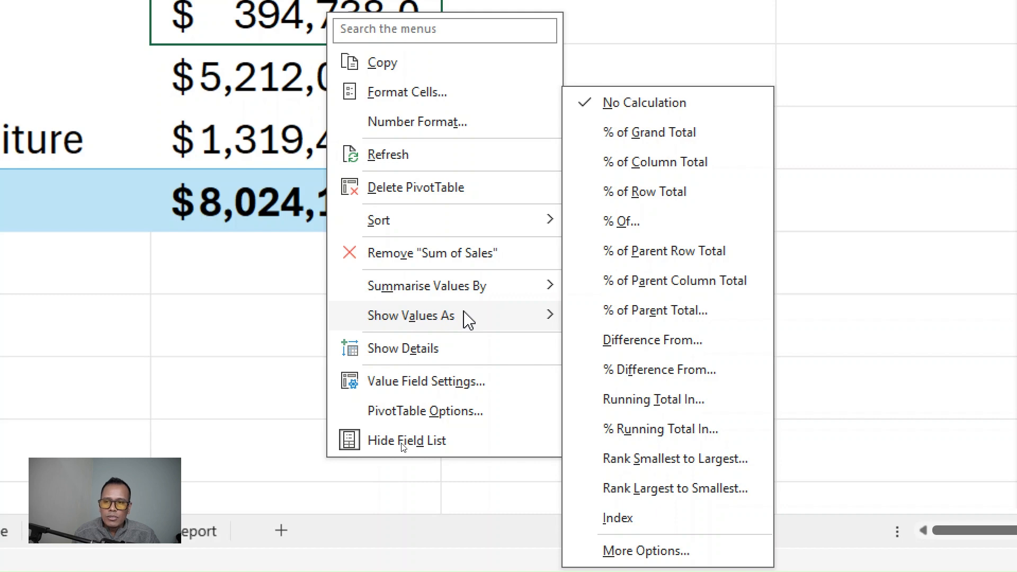
left_click(651, 132)
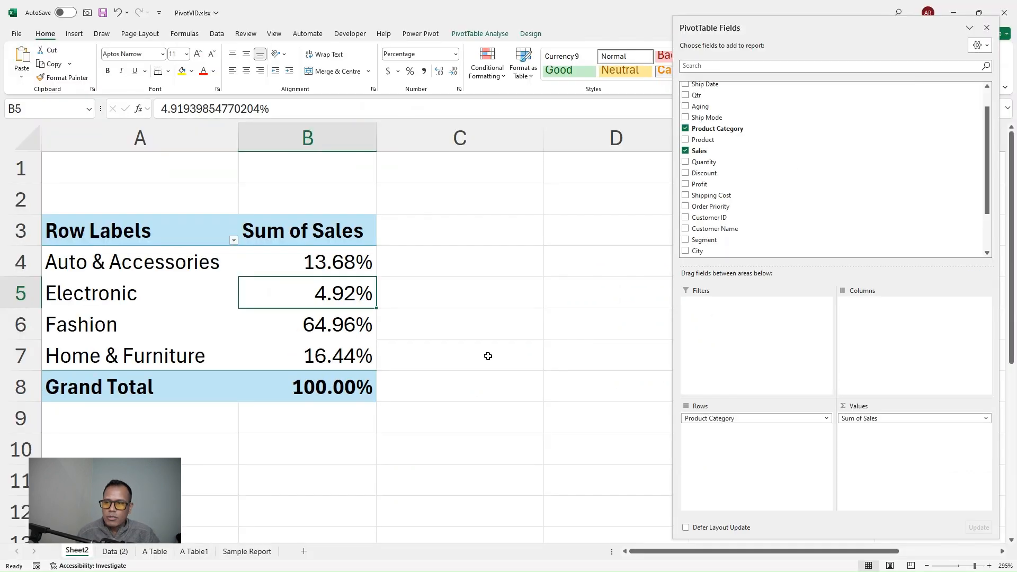
left_click(488, 338)
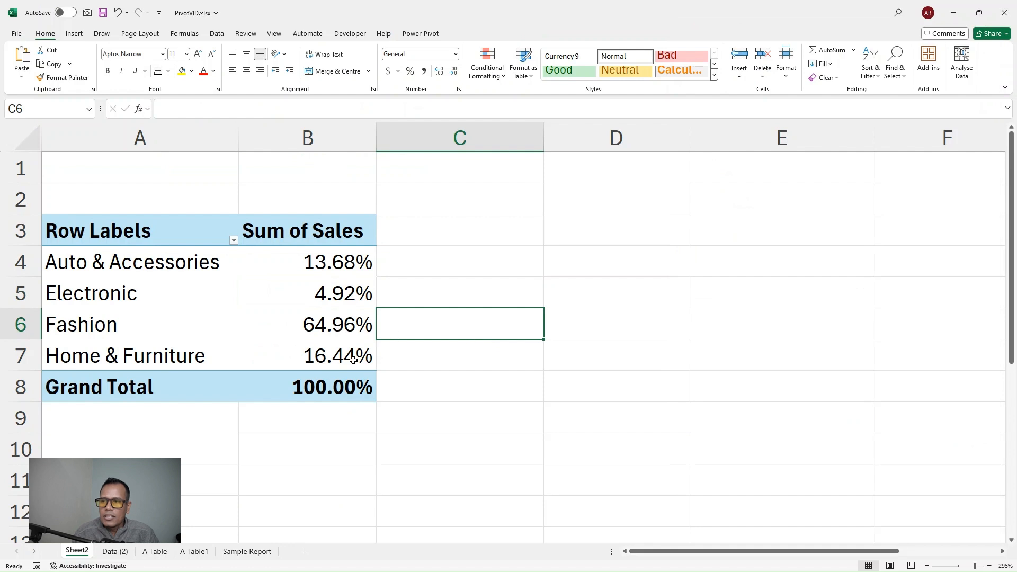
Examine the Fashion and Electronic rows and compare their percentage shares of total sales.
left_click(80, 327)
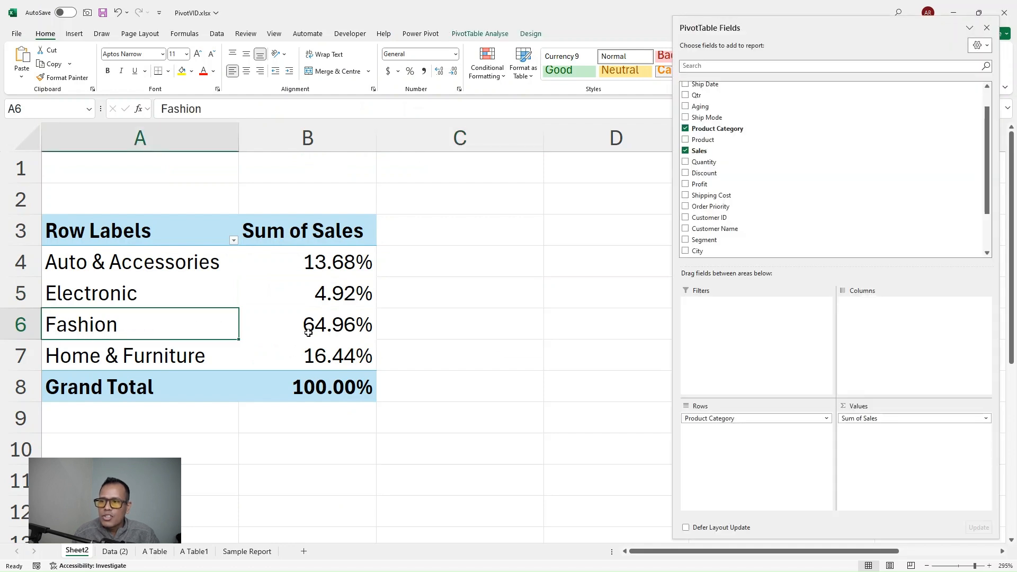
left_click(309, 326)
mouse_move(310, 370)
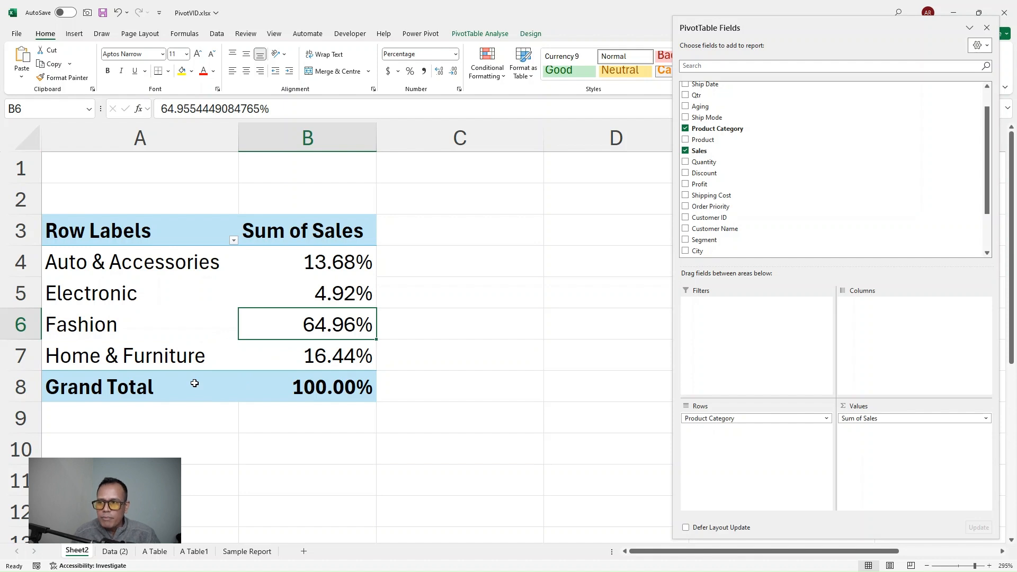
left_click(77, 327)
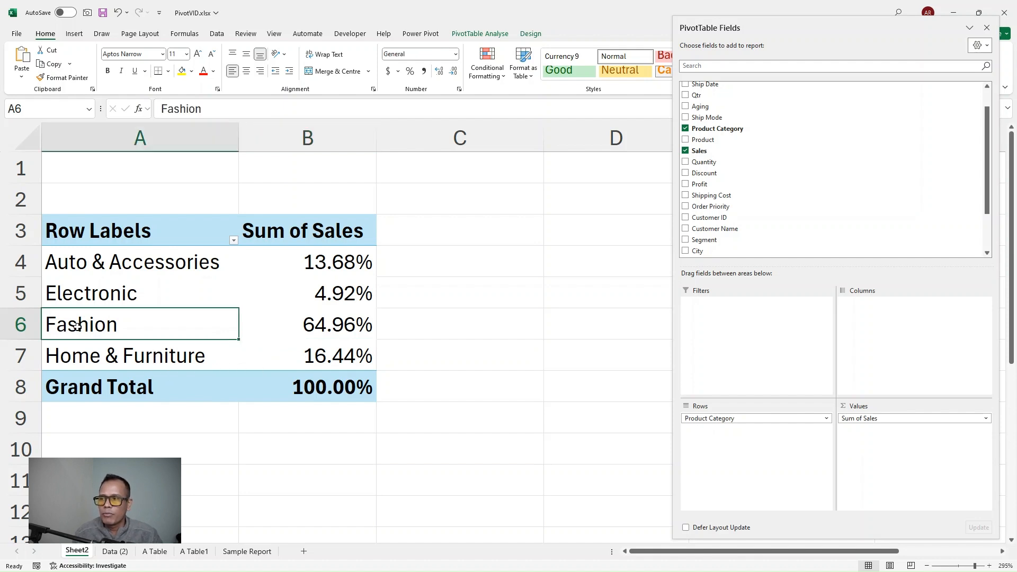
left_click_drag(178, 321, 354, 323)
left_click(223, 300)
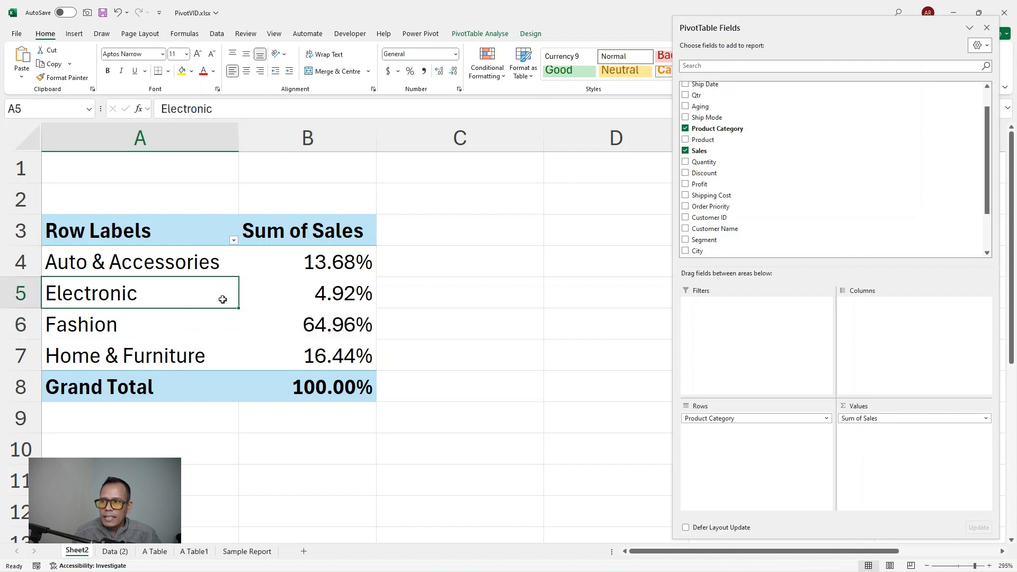
left_click(407, 288)
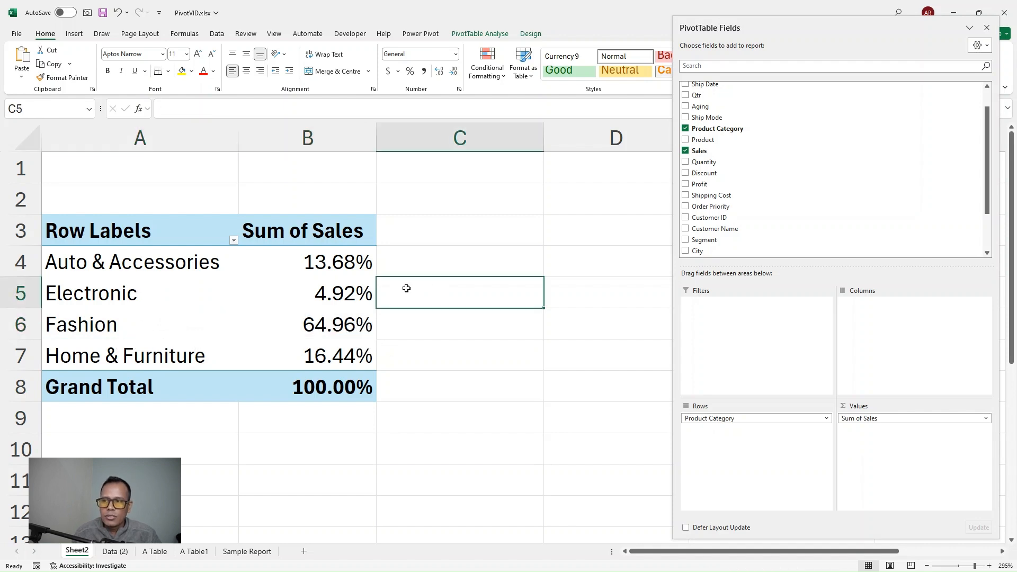
left_click_drag(407, 288, 118, 295)
left_click(305, 291)
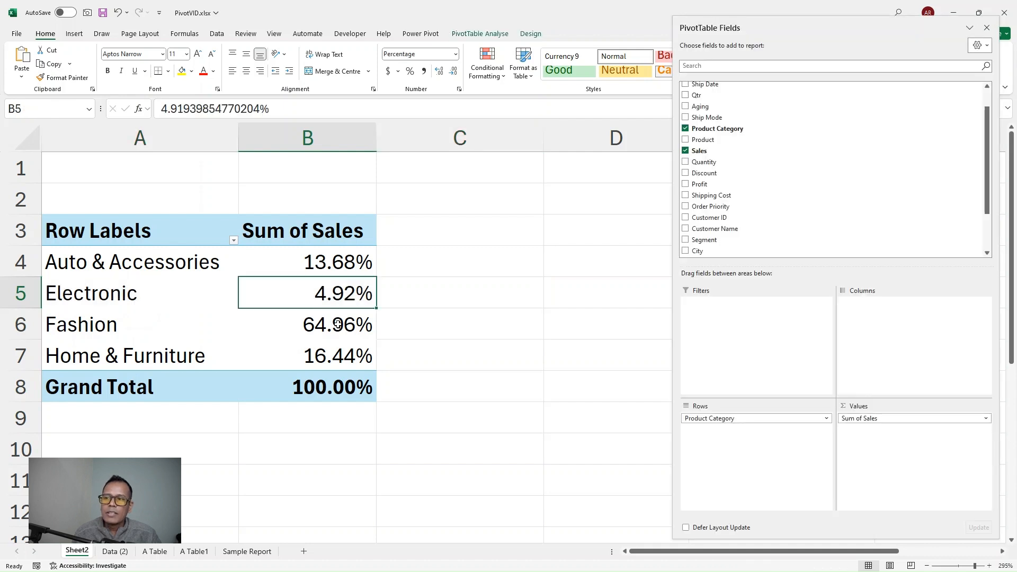
mouse_move(338, 324)
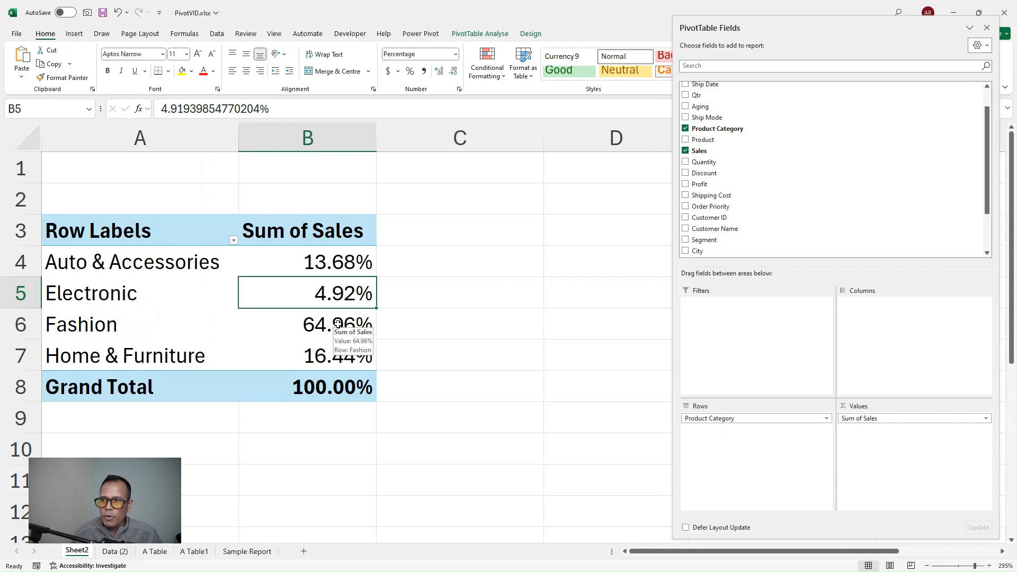
left_click_drag(407, 288, 104, 297)
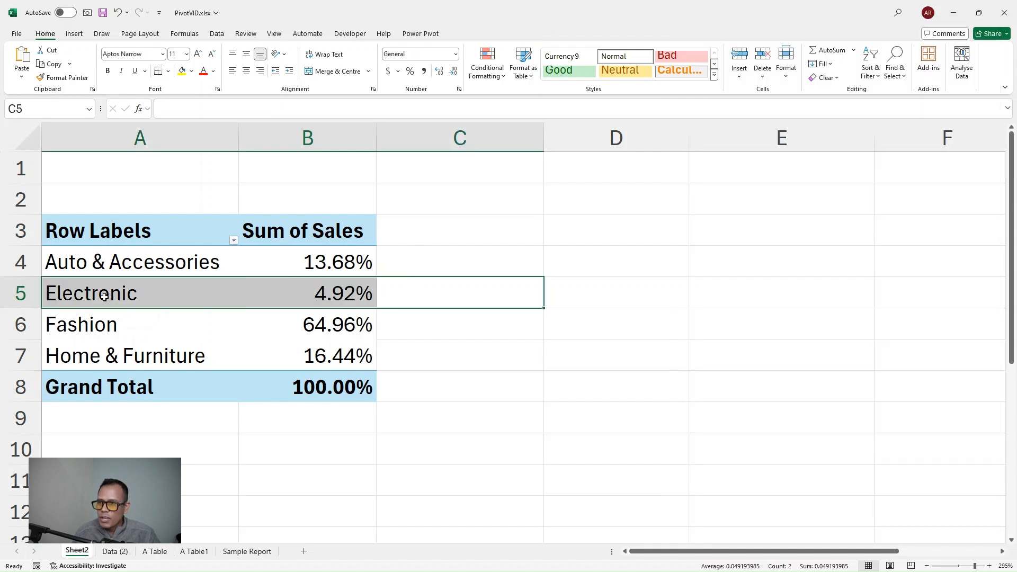
left_click(241, 294)
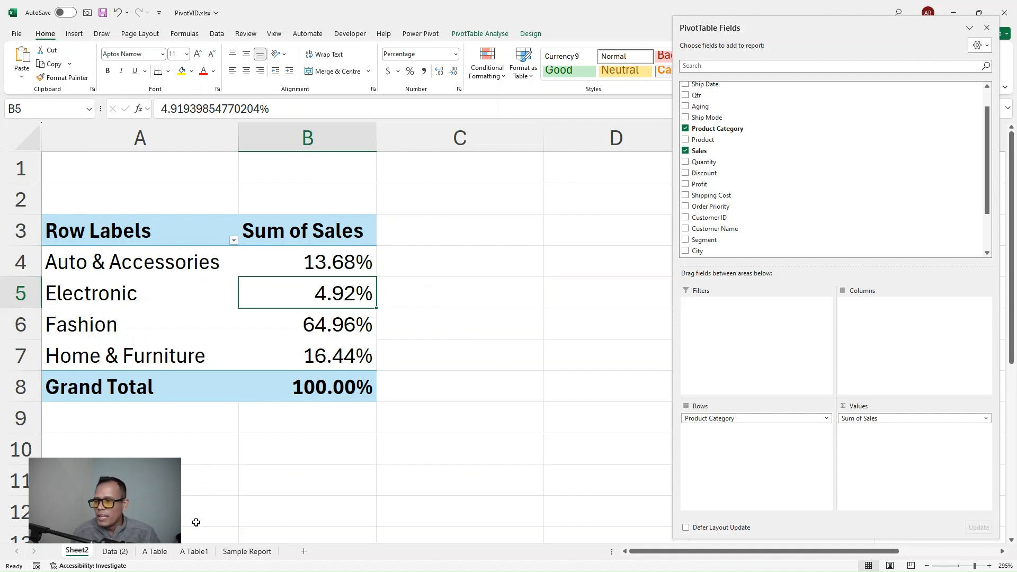
Examine the Product Category, Product and Sales columns from the header row down on the Data (2) sheet.
left_click(122, 551)
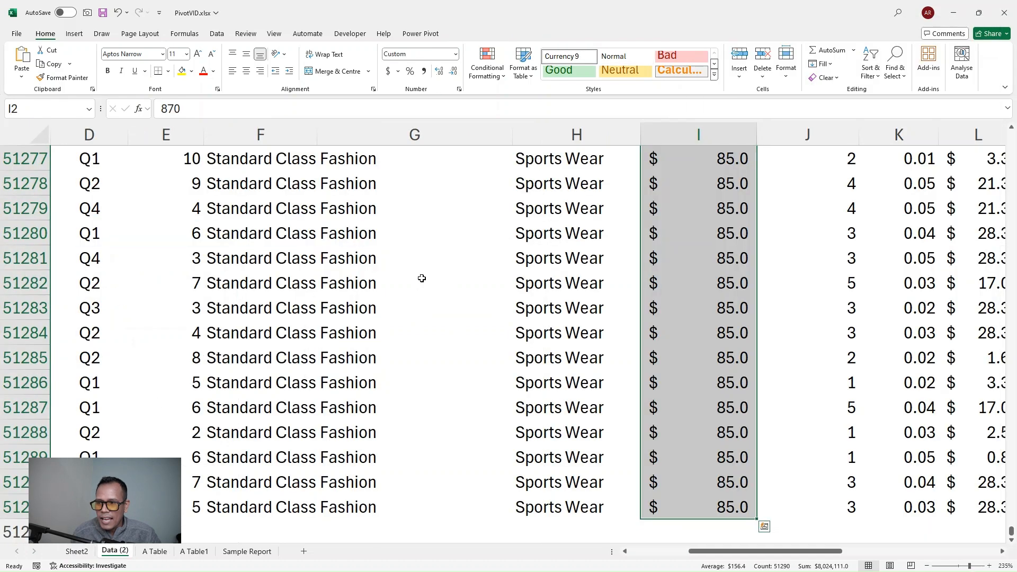
left_click(349, 327)
key("ctrl+Up")
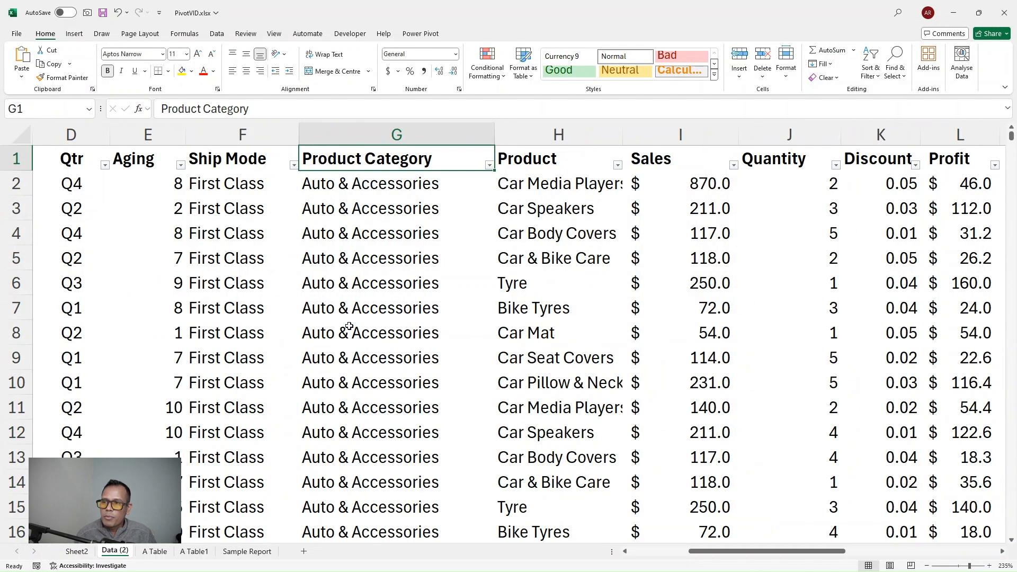
key("Down")
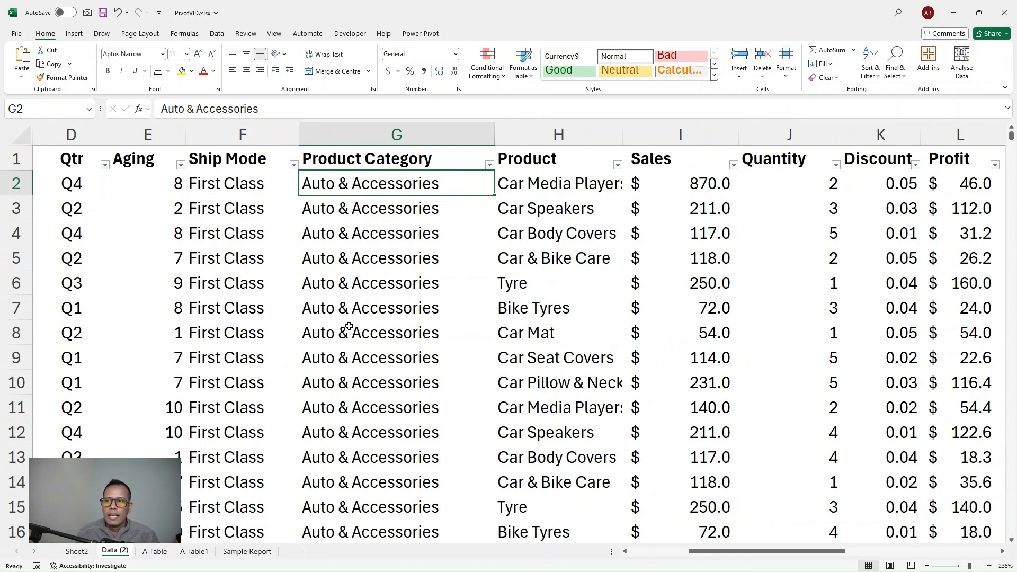
left_click(387, 132)
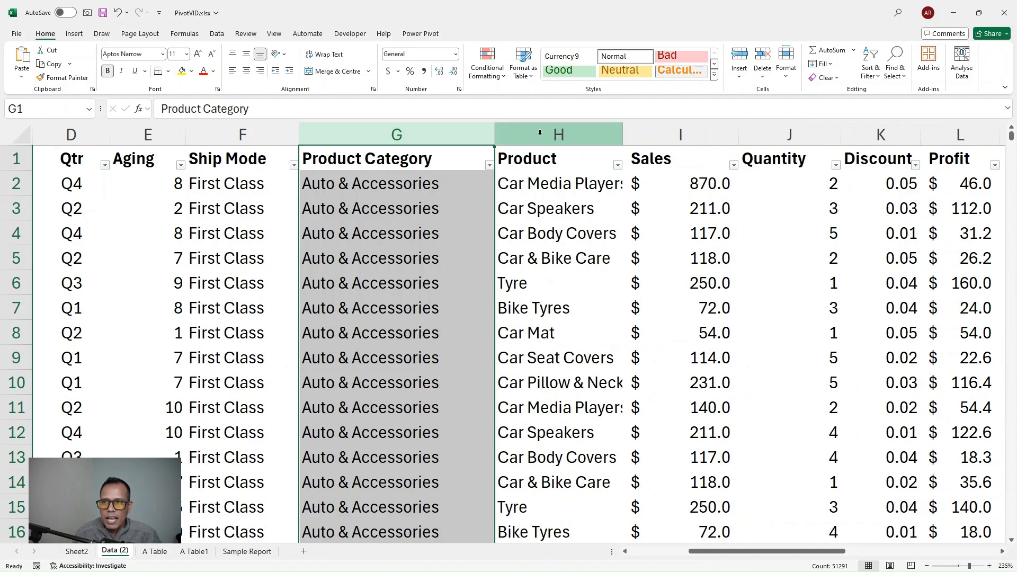
left_click(540, 133)
left_click(675, 134)
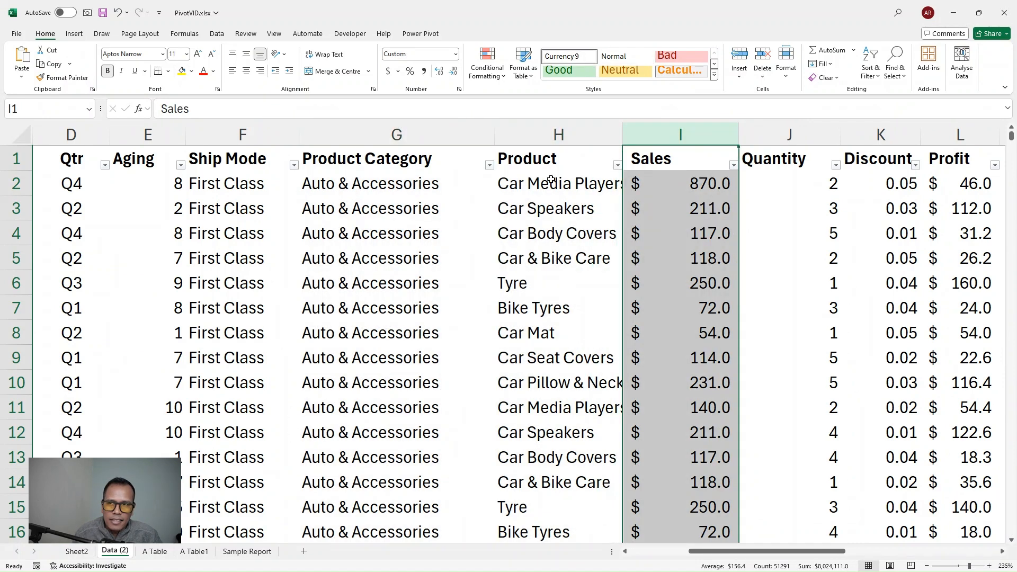
left_click_drag(416, 139, 634, 138)
left_click(583, 209)
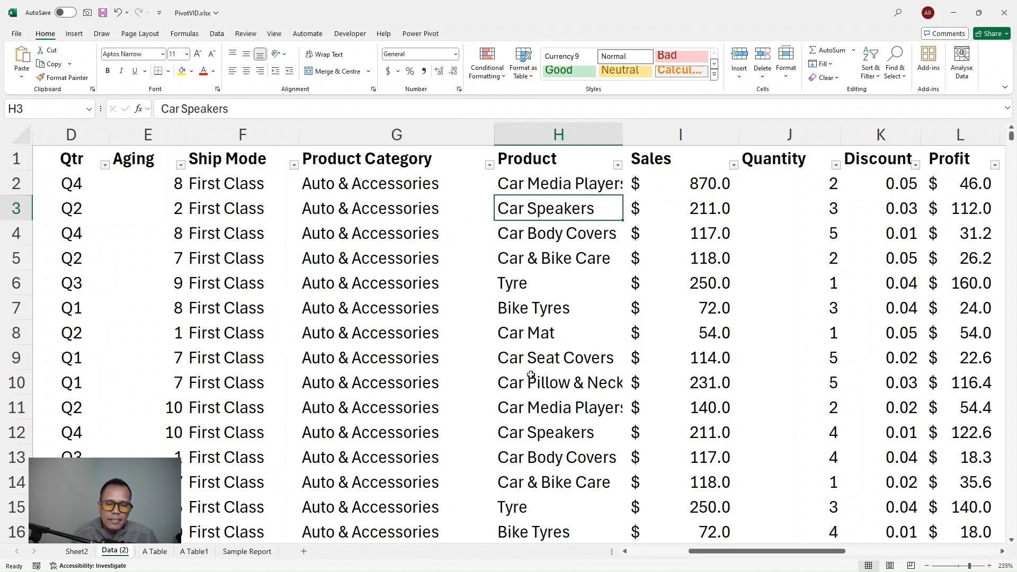
Create a second PivotTable from the Data (2) sales data on a new worksheet.
left_click(402, 342)
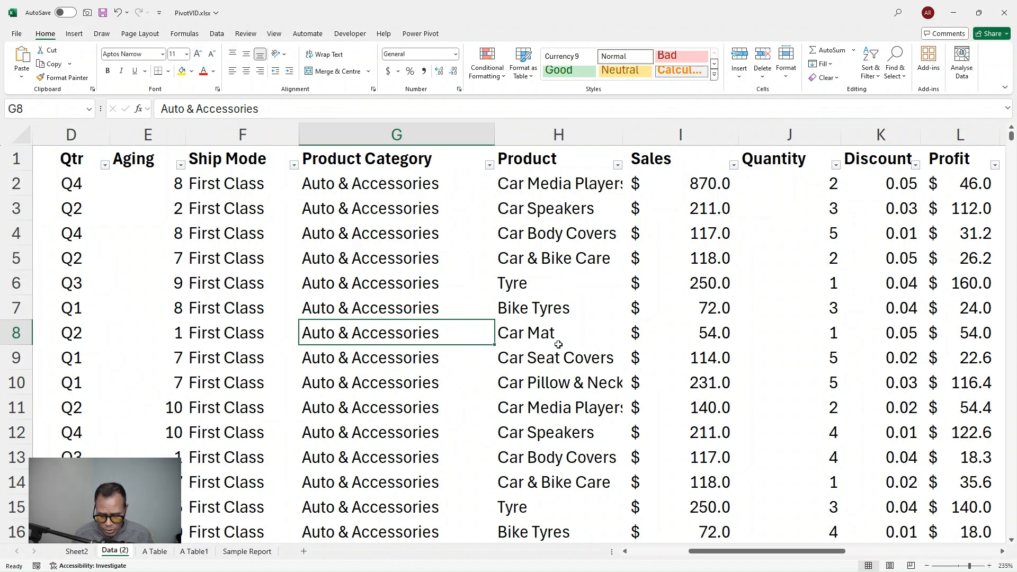
key("alt")
key("n")
key("v")
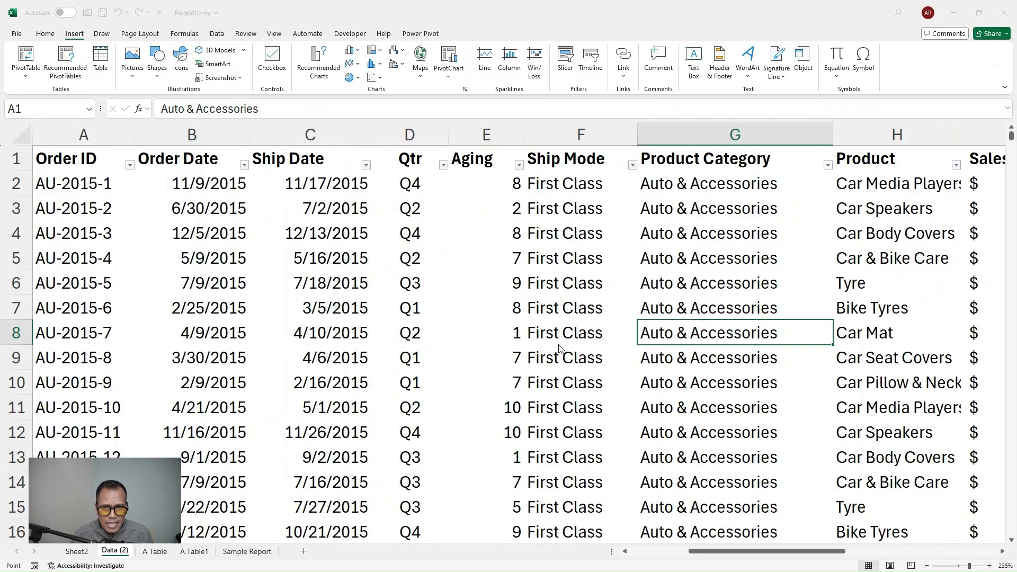
key("Return")
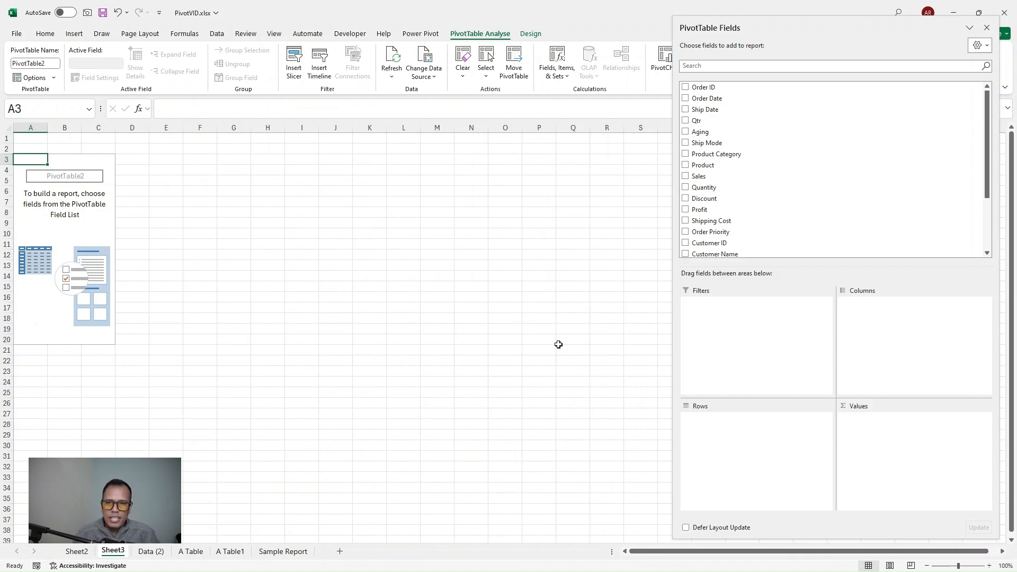
Add Product to the Rows area and Sales to the Values area of the new PivotTable, and select the product labels in A4:A15.
left_click_drag(795, 25, 824, 16)
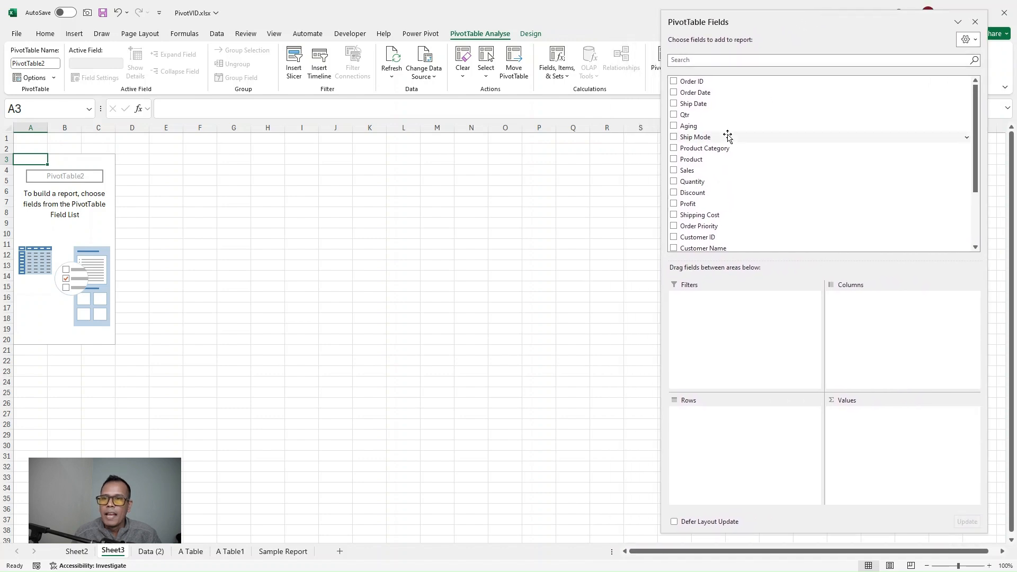
scroll(263, 262, "up", 4)
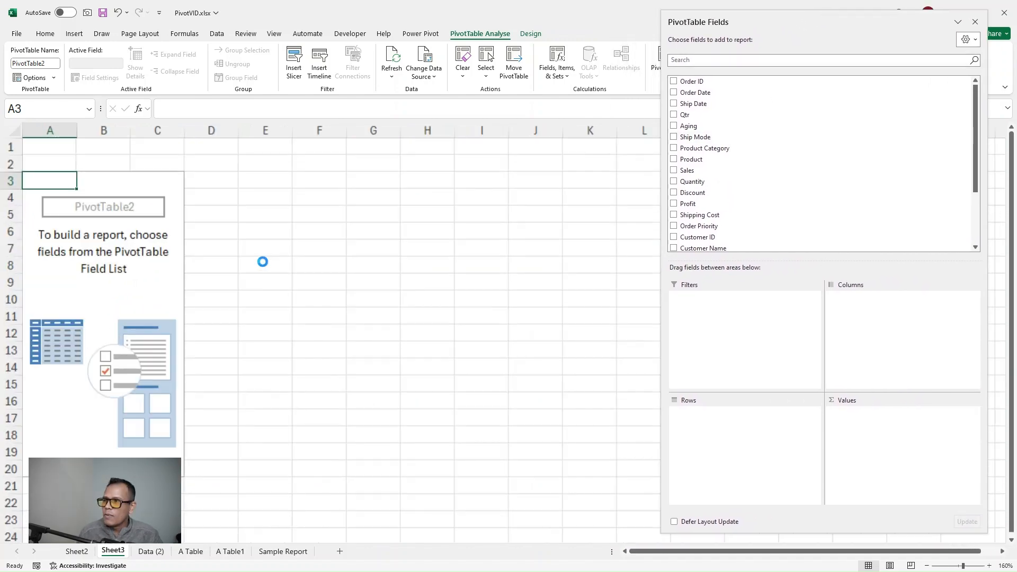
scroll(263, 262, "up", 4)
scroll(379, 274, "up", 1)
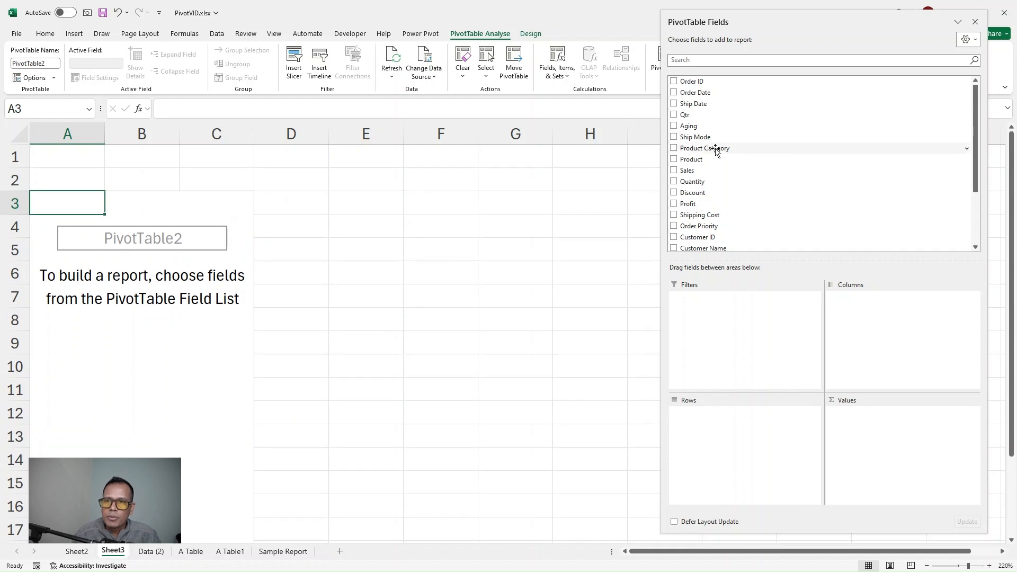
left_click_drag(694, 159, 728, 460)
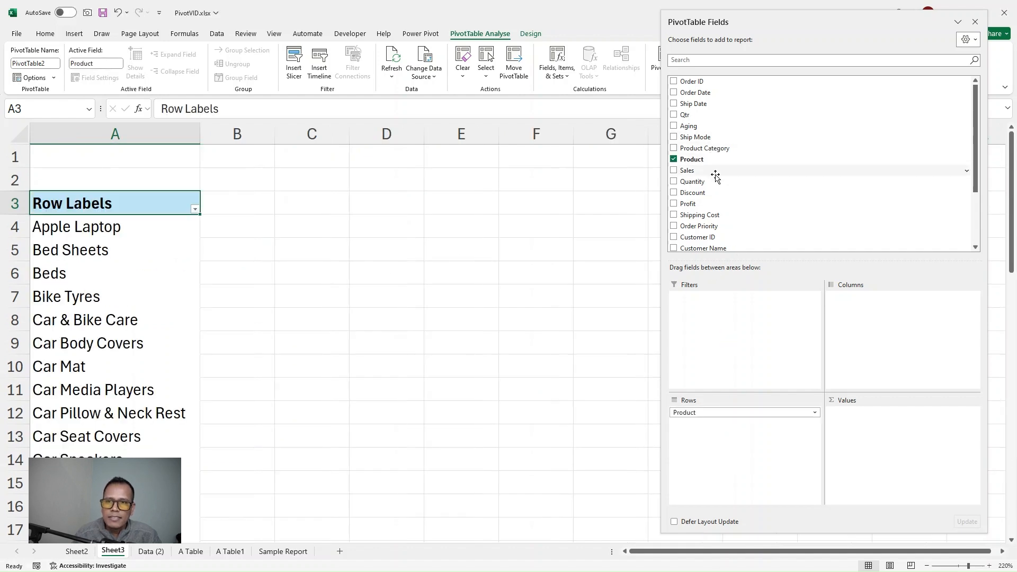
left_click_drag(716, 176, 892, 470)
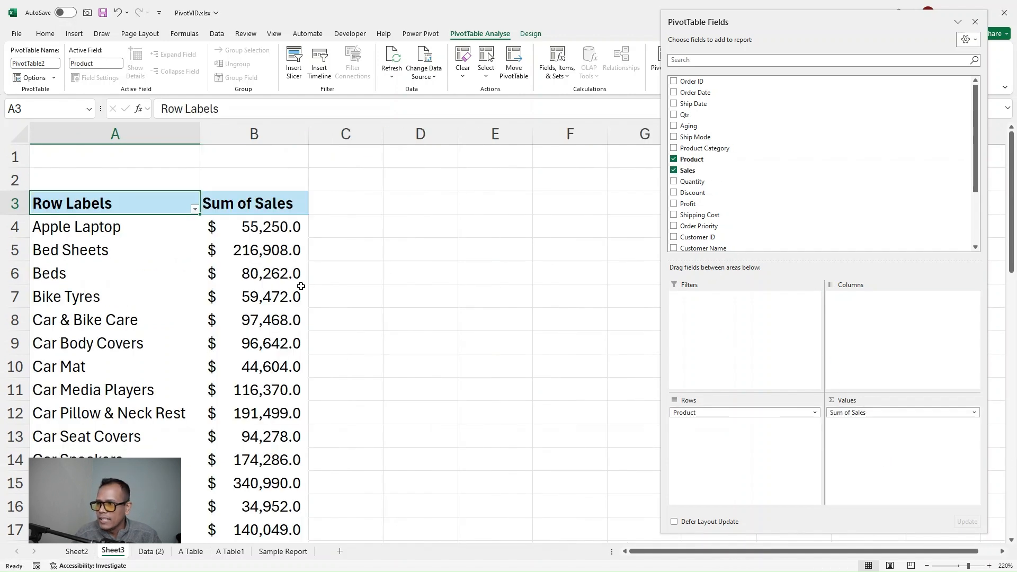
left_click_drag(127, 232, 127, 483)
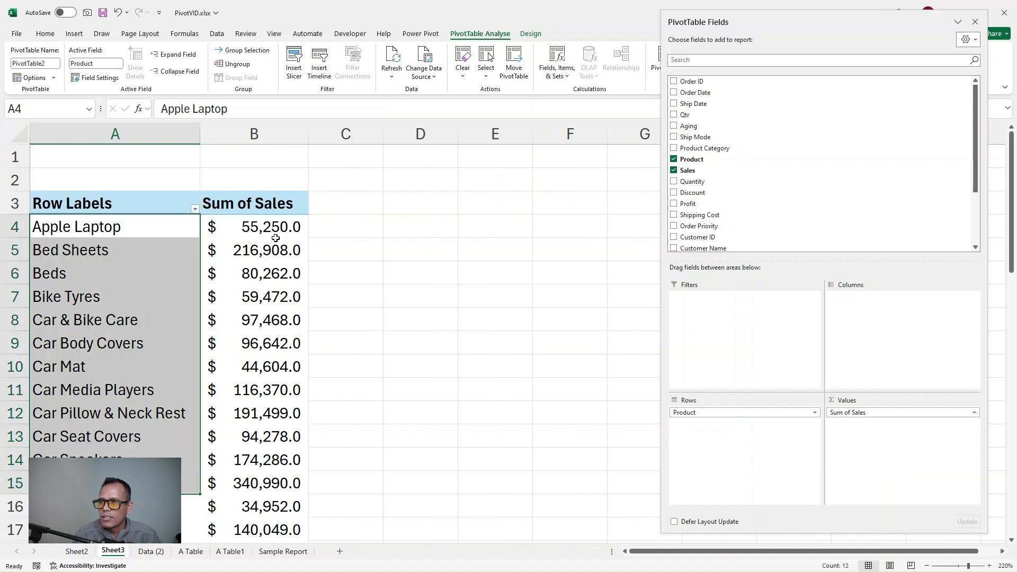
Examine the product labels from Apple Laptop down and their Sum of Sales values in the new PivotTable.
left_click_drag(276, 241, 275, 392)
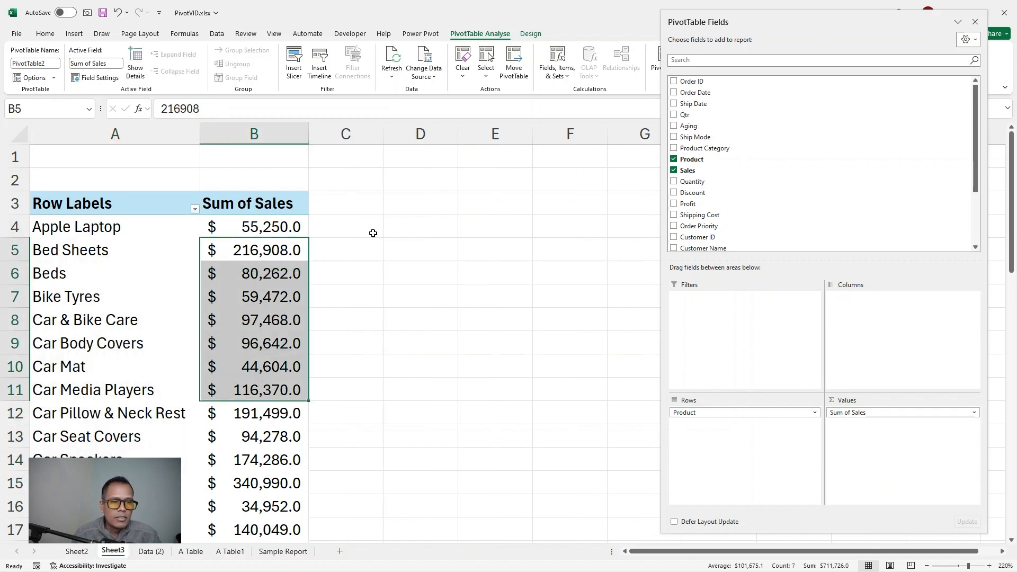
left_click(302, 225)
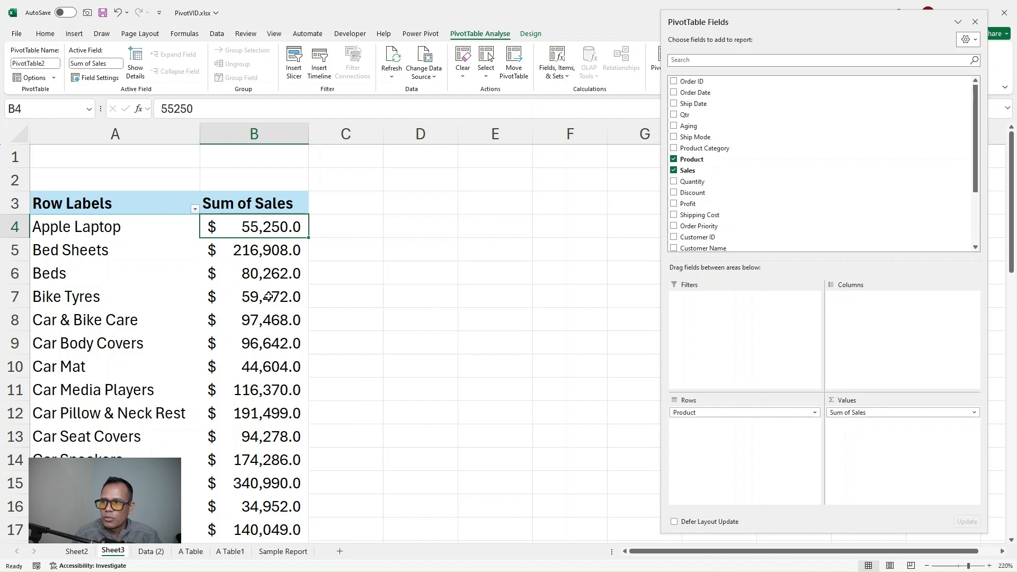
left_click(109, 224)
key("ctrl+shift+Down")
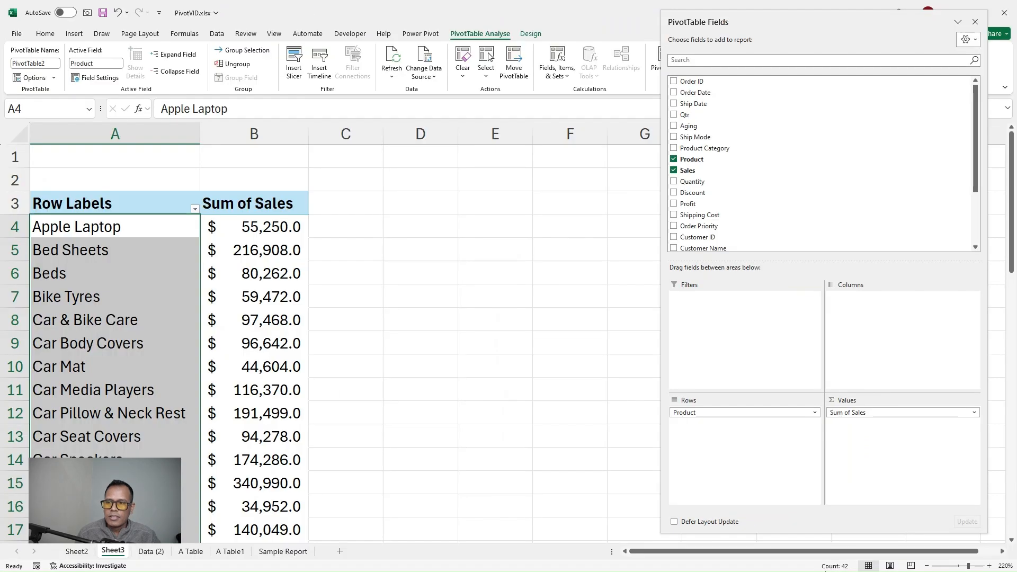
left_click(260, 292)
mouse_move(300, 353)
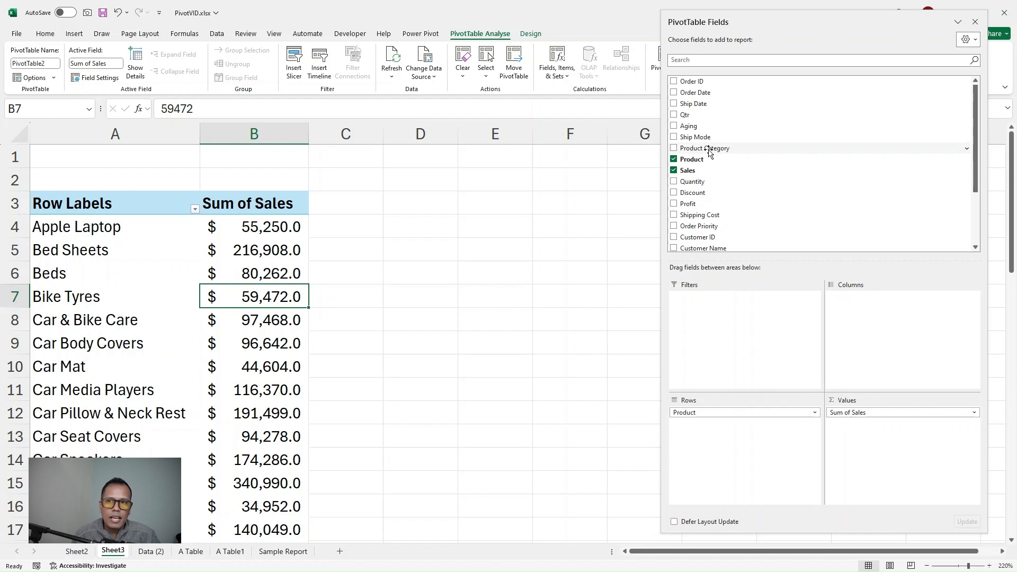
Add Product Category to the Columns area of the PivotTable.
left_click_drag(710, 152, 896, 347)
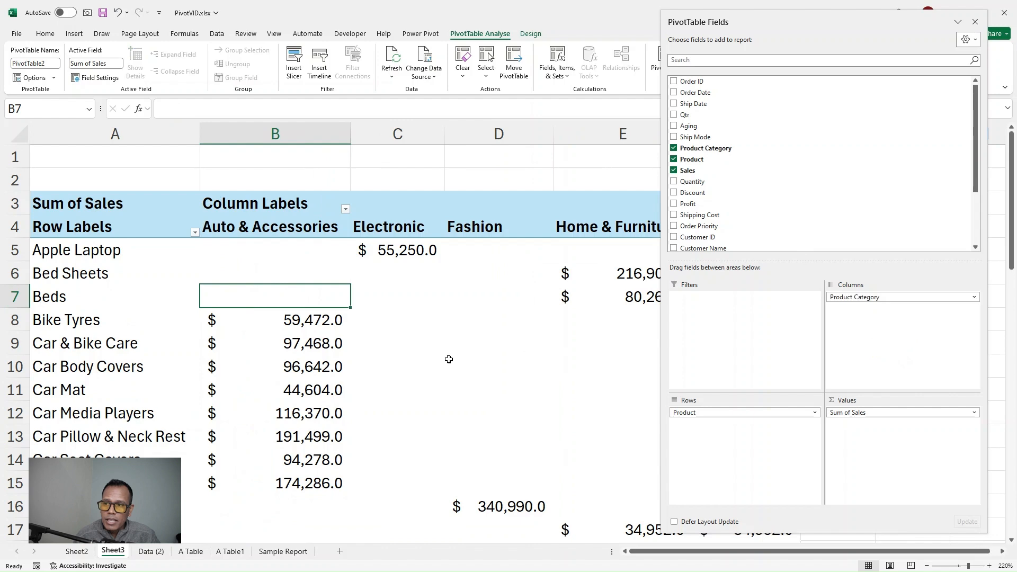
scroll(418, 348, "down", 5)
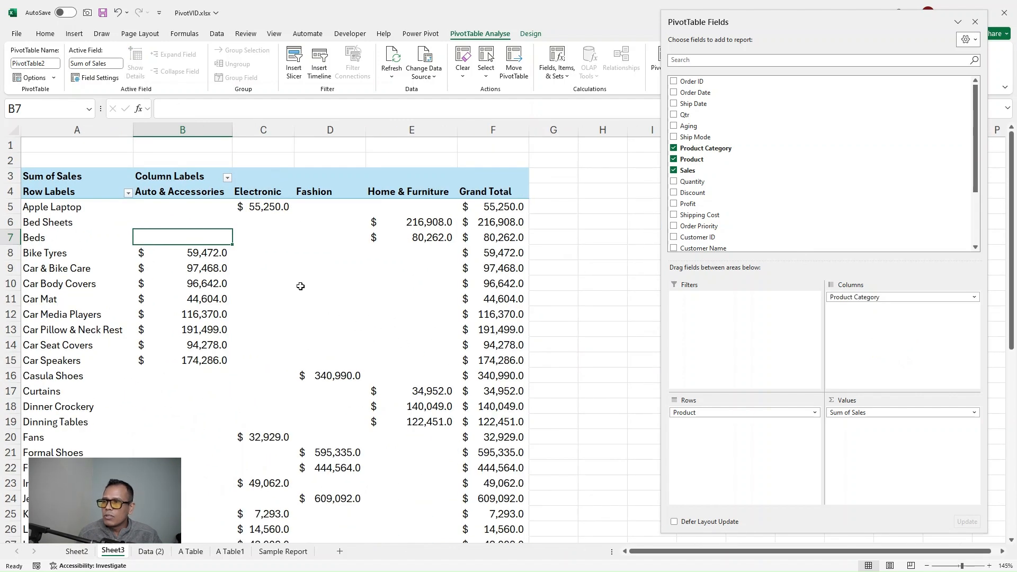
mouse_move(157, 253)
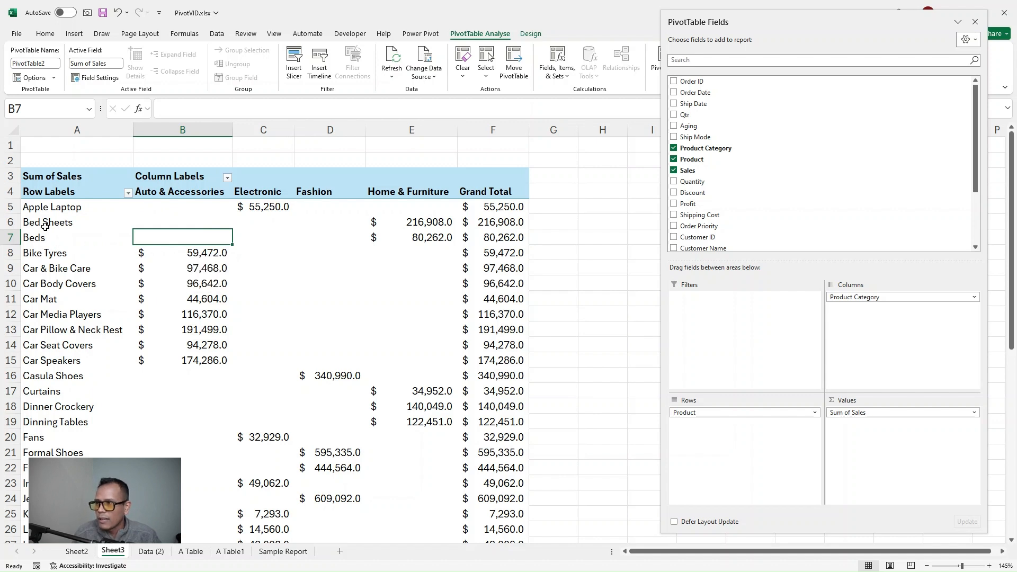
Compare product sales across the category columns, checking Bike Tyres through Car Speakers under Auto & Accessories against the other categories.
left_click_drag(49, 213, 48, 467)
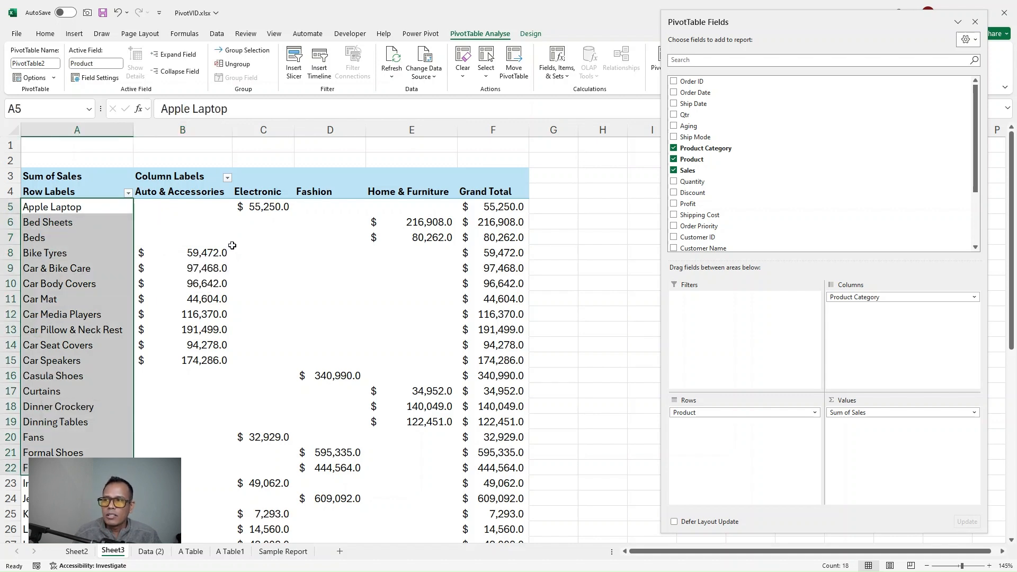
left_click_drag(178, 192, 442, 188)
left_click(200, 251)
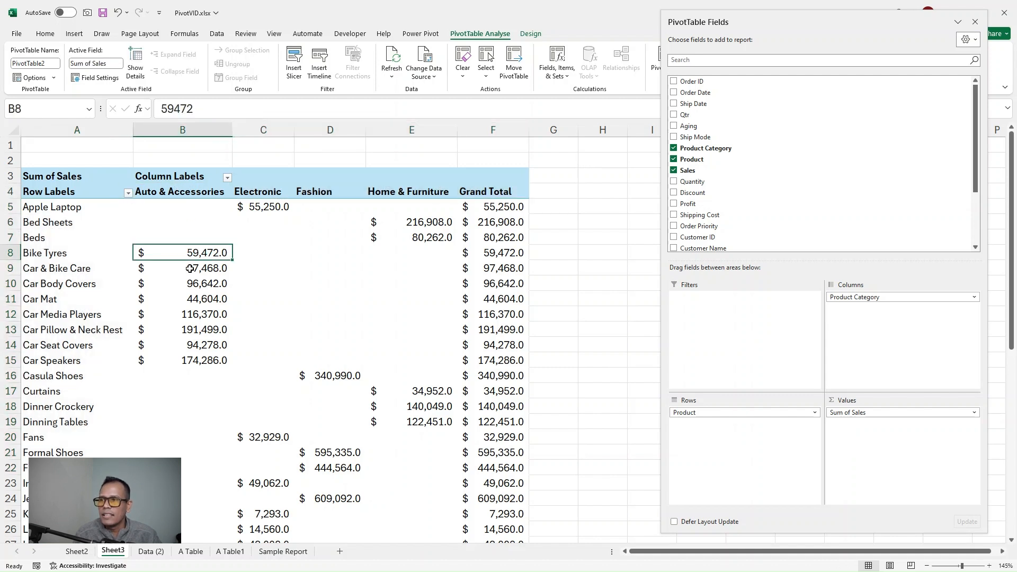
left_click(52, 253)
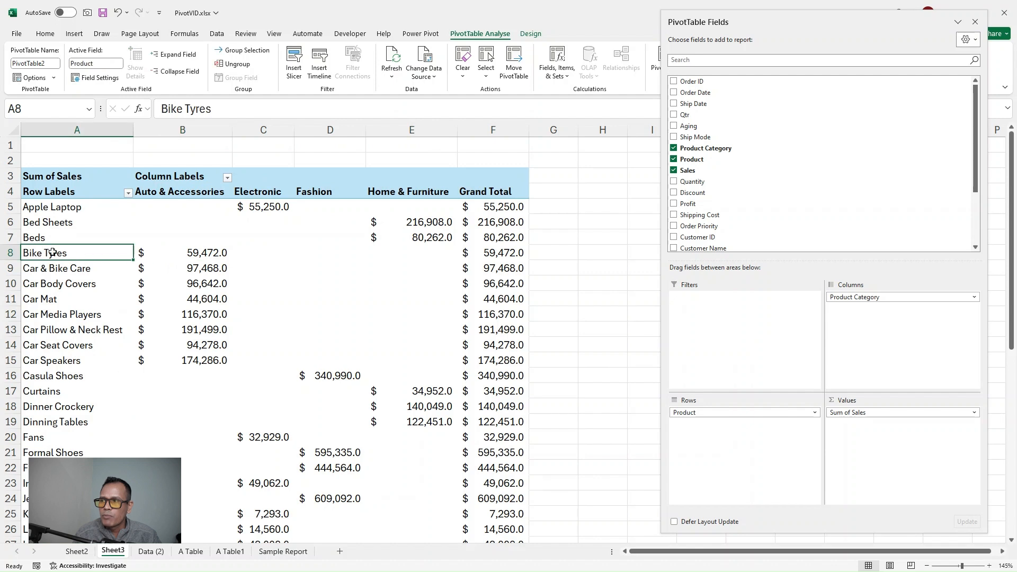
left_click(193, 256)
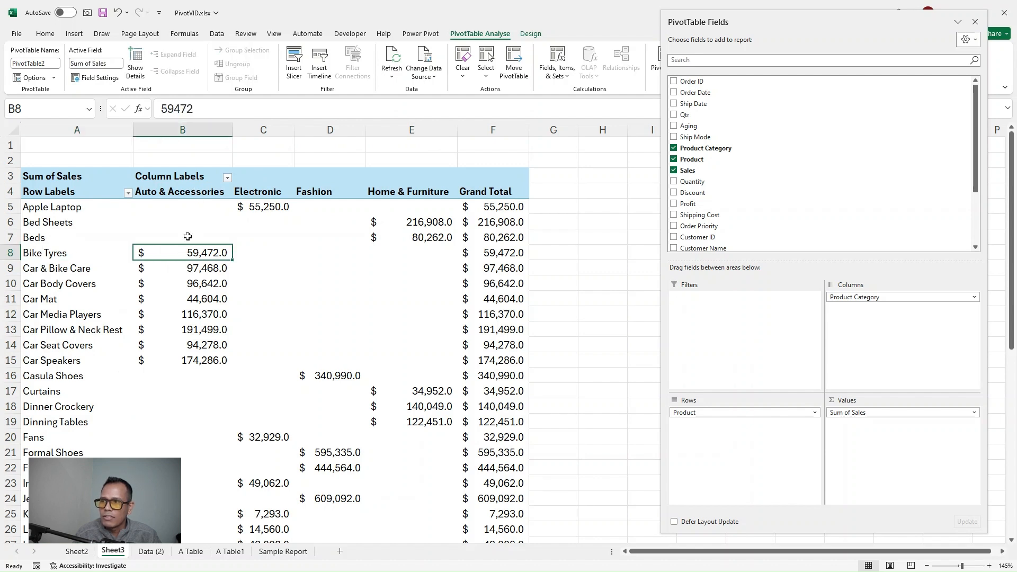
left_click_drag(255, 249, 416, 362)
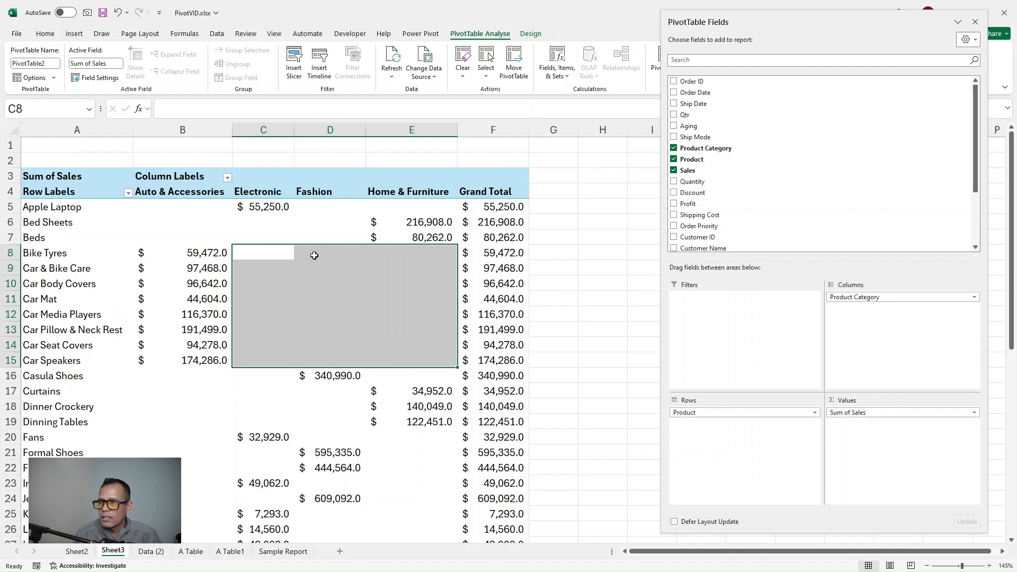
left_click_drag(62, 253, 68, 360)
left_click_drag(217, 257, 208, 361)
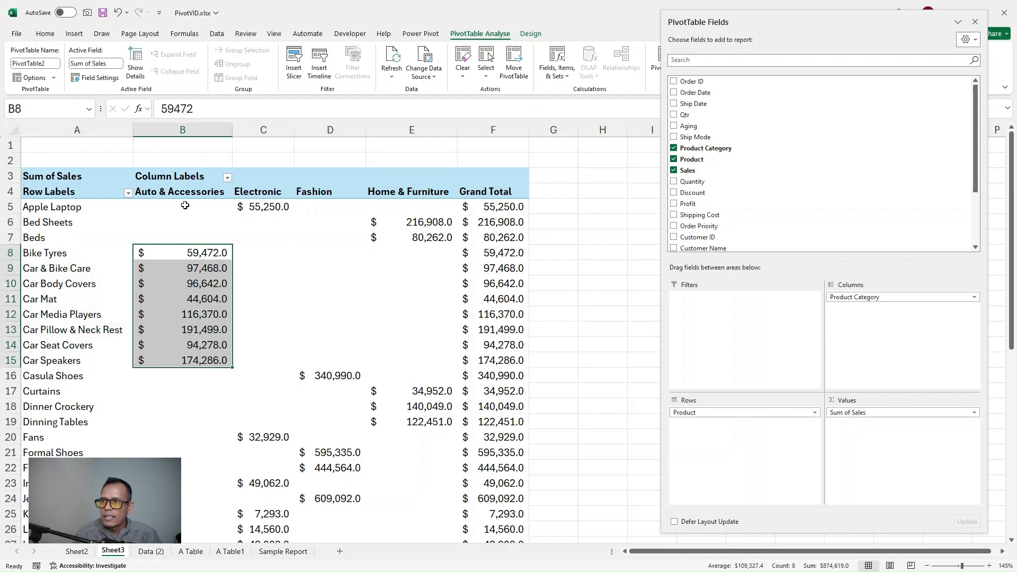
left_click(184, 190)
left_click_drag(262, 256, 420, 367)
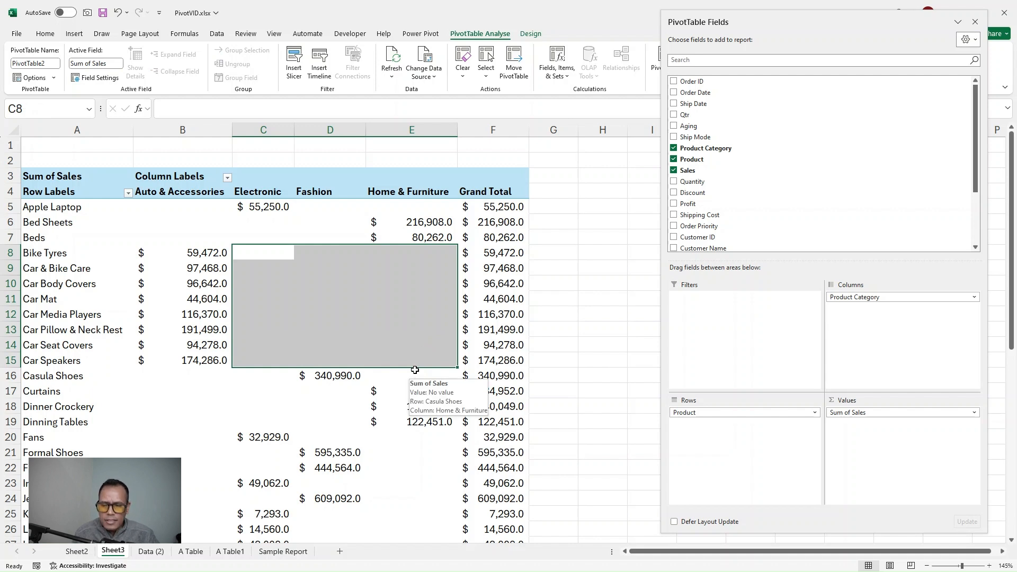
left_click(398, 315)
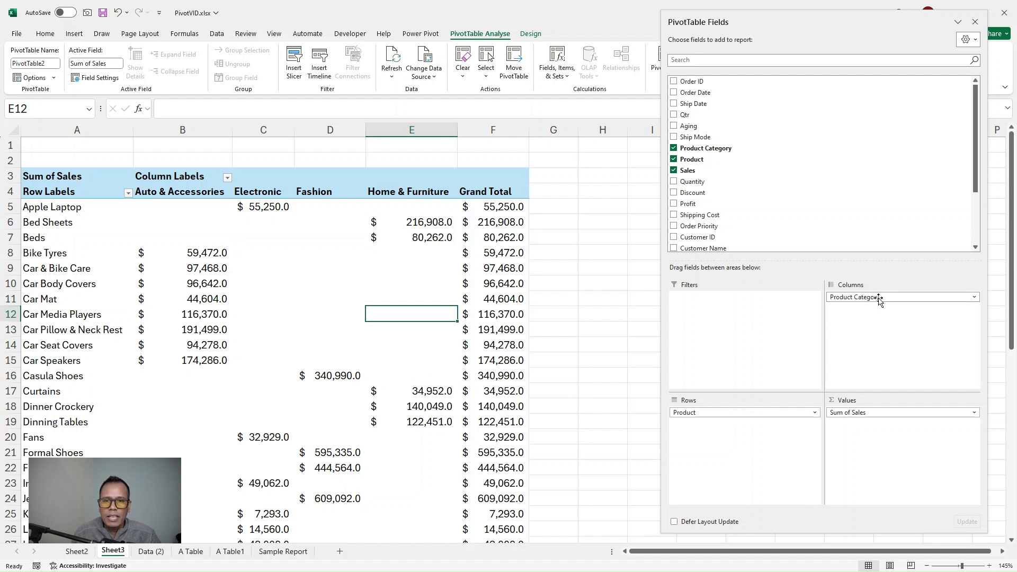
Remove Product Category from the Columns area, leaving only Product in Rows and Sum of Sales in Values.
left_click_drag(899, 295, 783, 162)
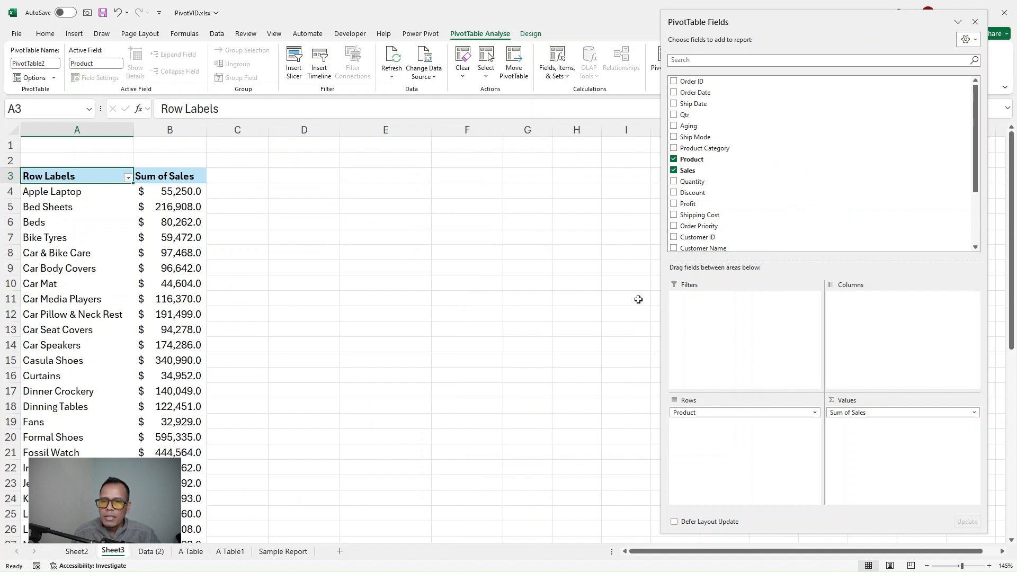
left_click_drag(724, 149, 697, 333)
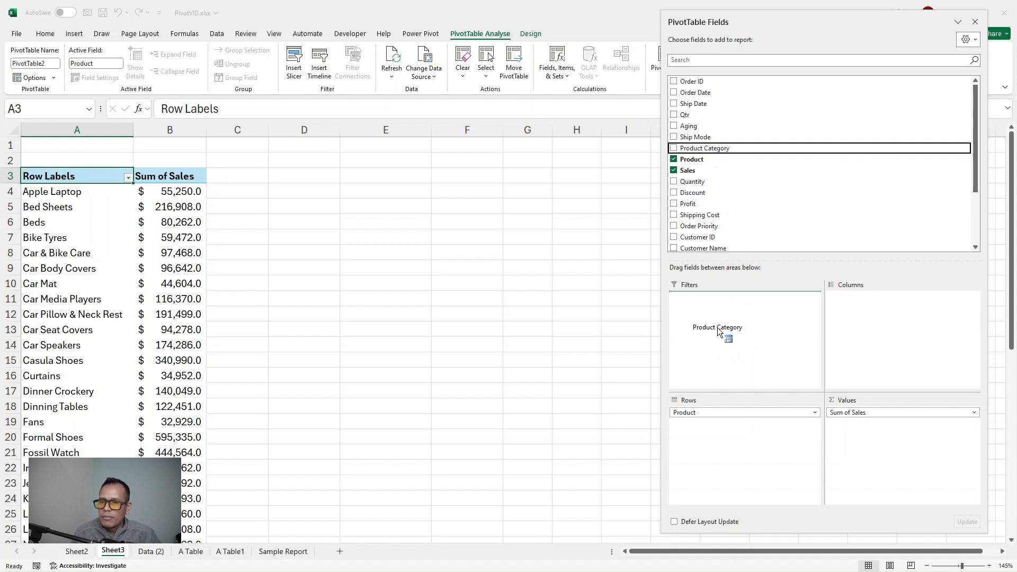
left_click_drag(717, 328, 798, 169)
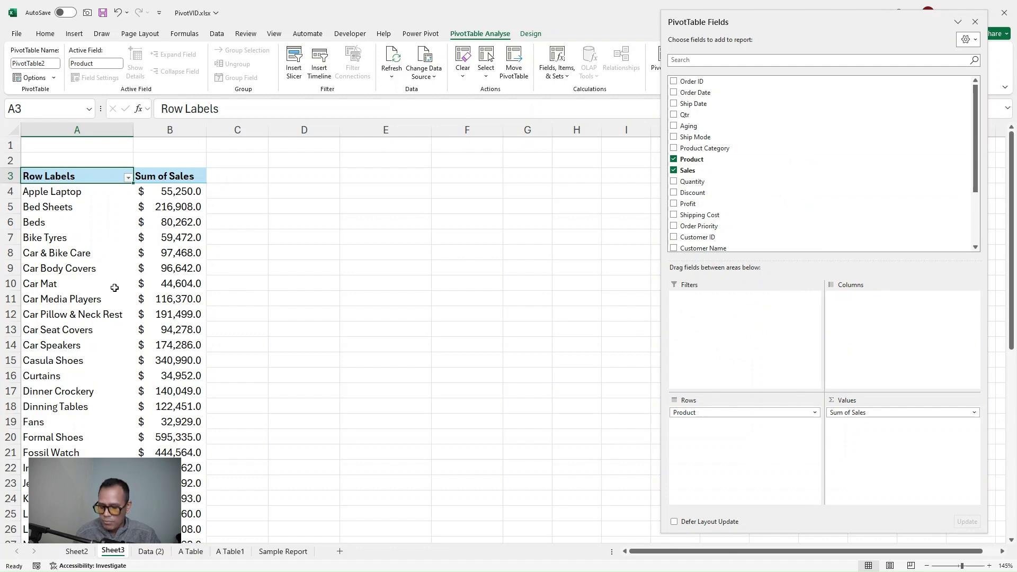
Review the product labels and their sales, and add Product Category to the Filters area of the PivotTable.
scroll(114, 287, "up", 5)
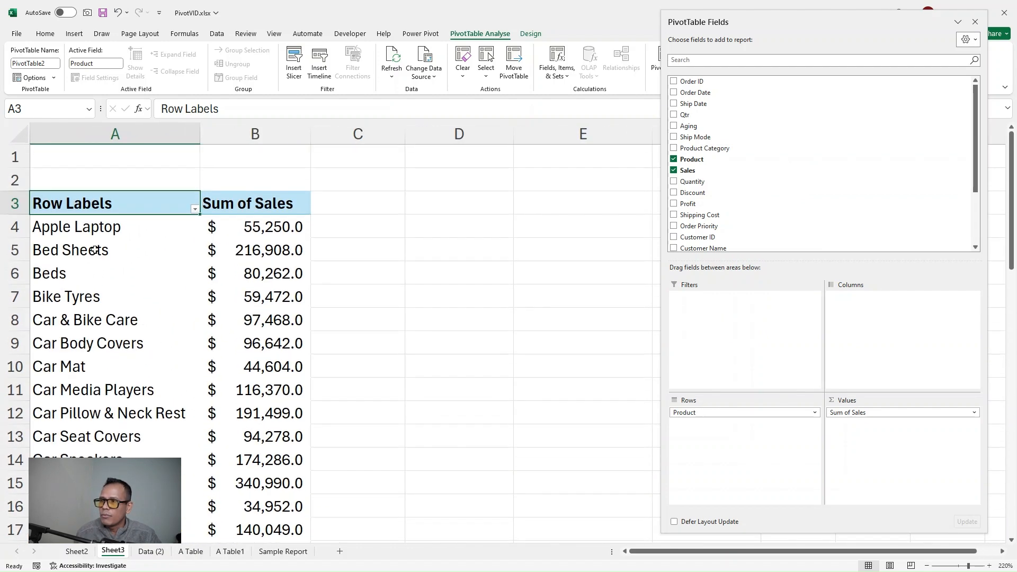
left_click_drag(94, 250, 95, 375)
left_click_drag(244, 250, 255, 437)
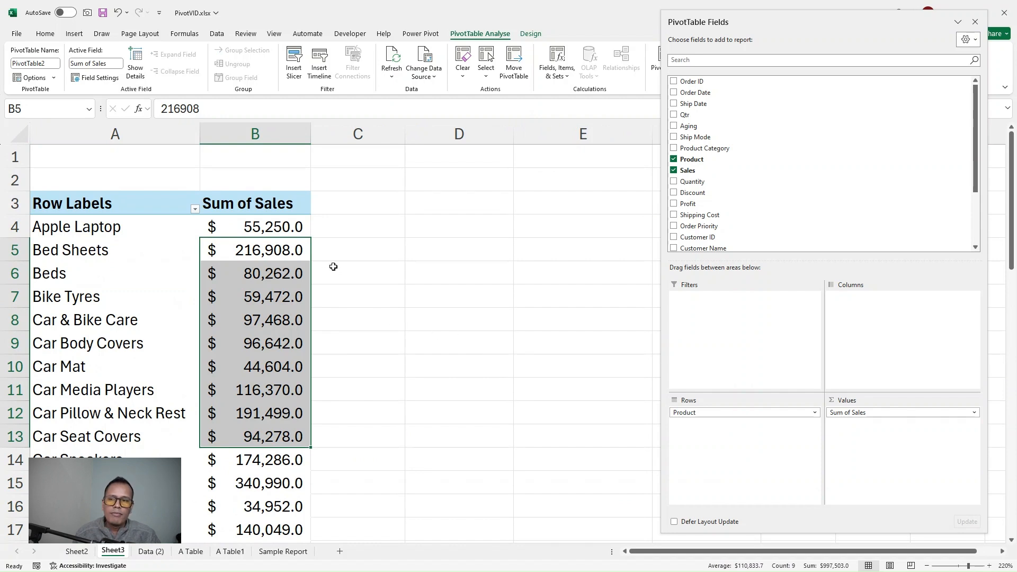
left_click(740, 342)
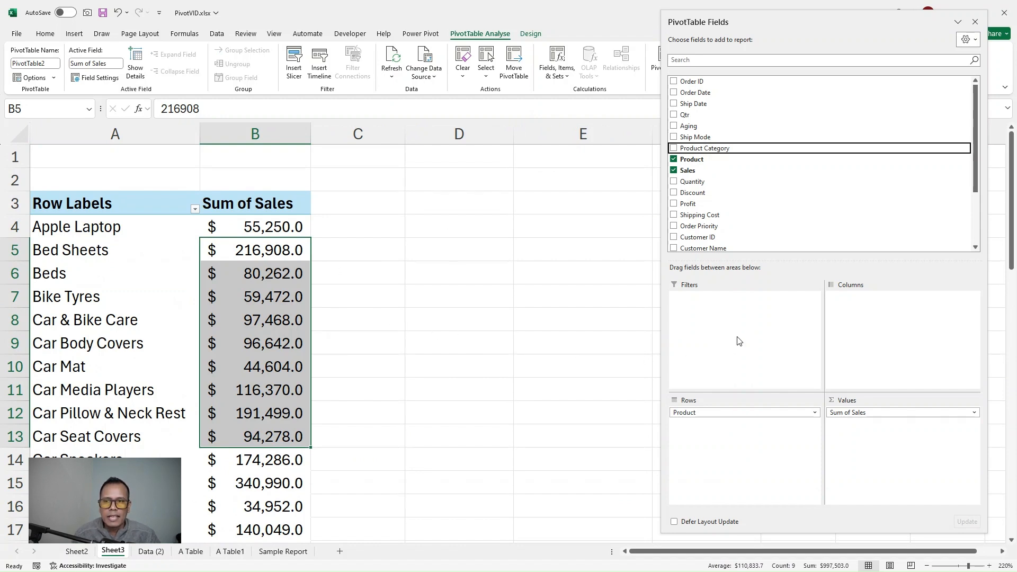
left_click(302, 292)
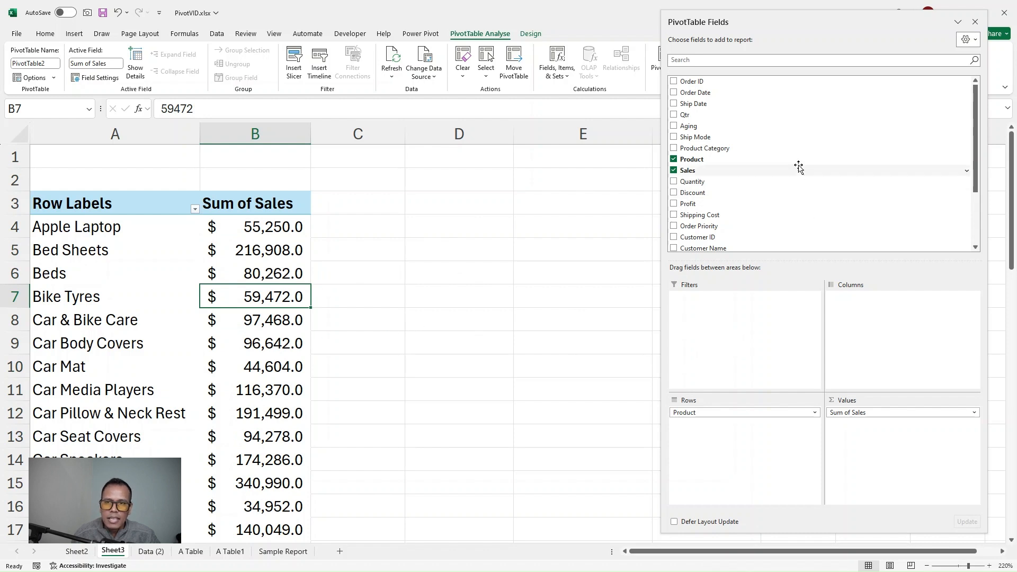
left_click_drag(736, 149, 734, 330)
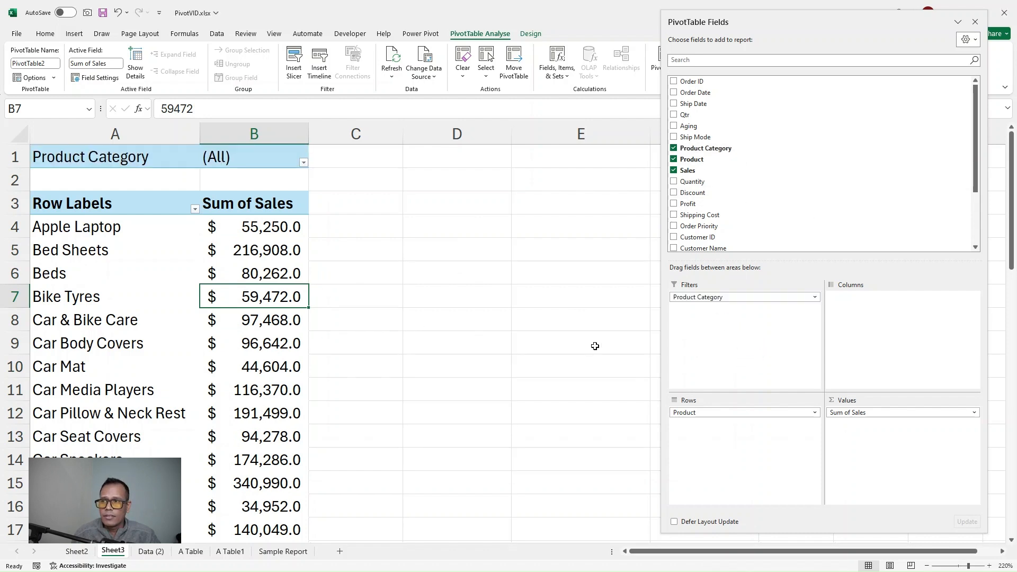
Filter the PivotTable's Product Category to Auto & Accessories, and switch the filter to Electronic.
left_click(303, 163)
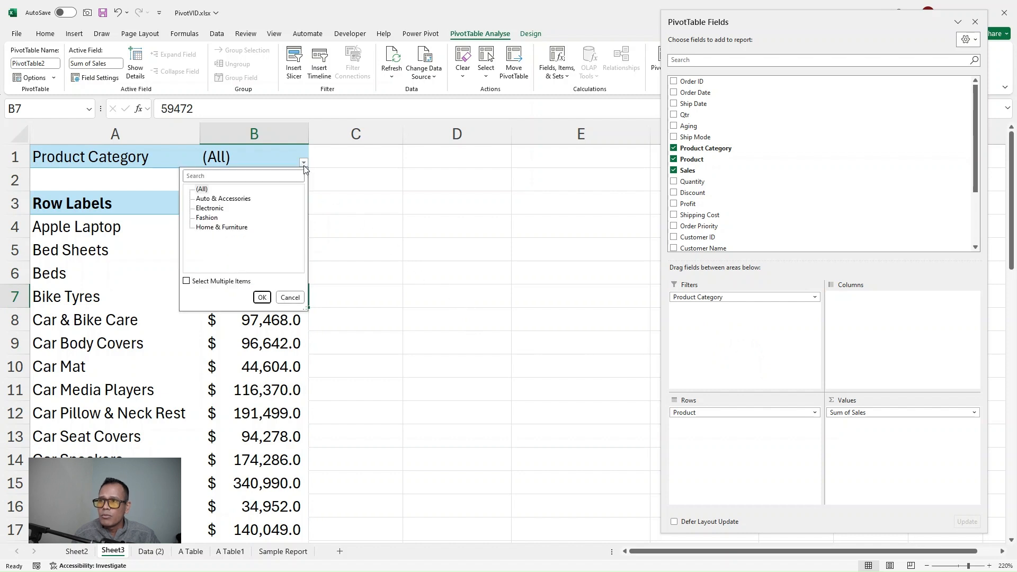
left_click(215, 199)
left_click(263, 297)
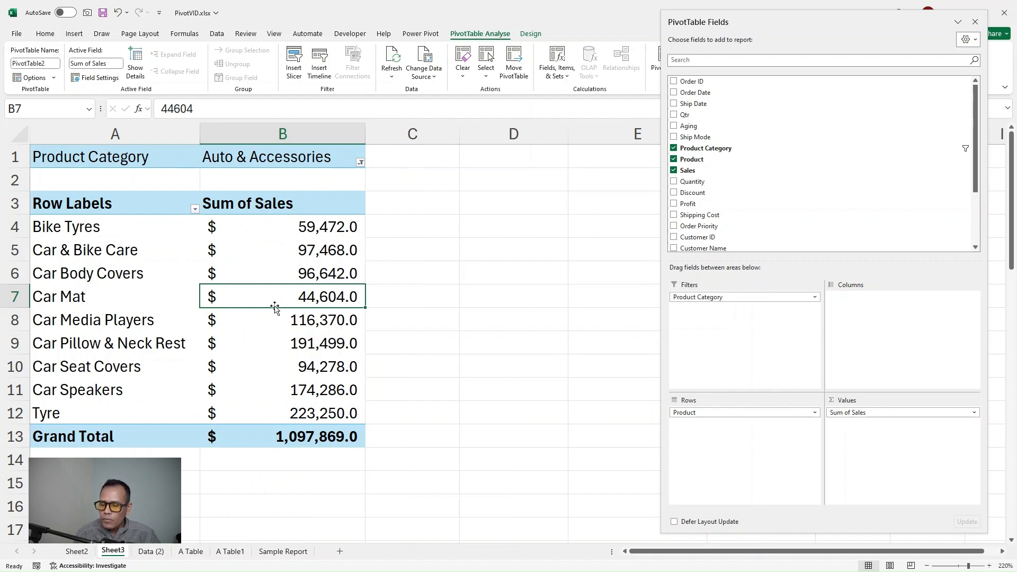
left_click(361, 162)
left_click(265, 208)
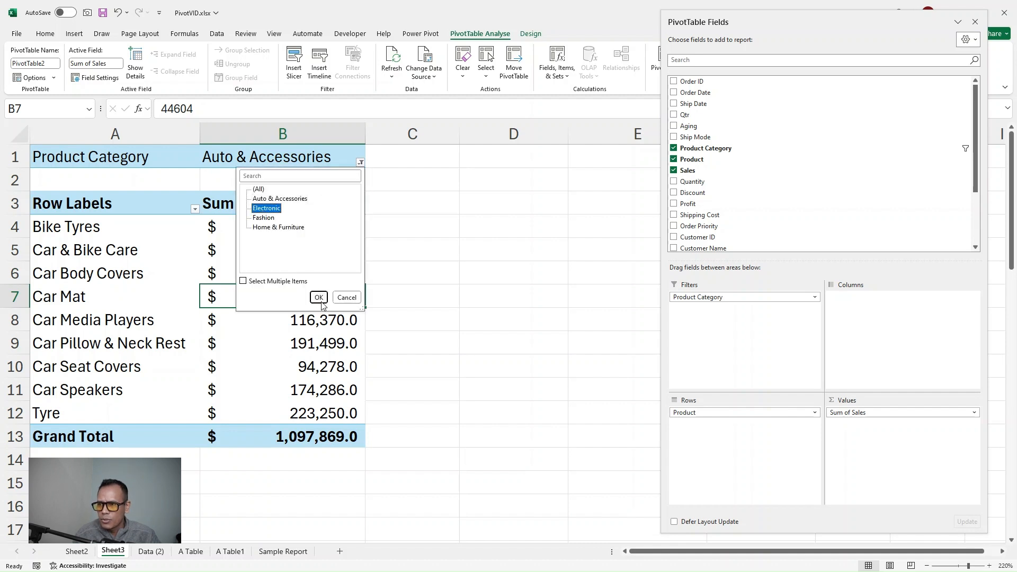
left_click(319, 297)
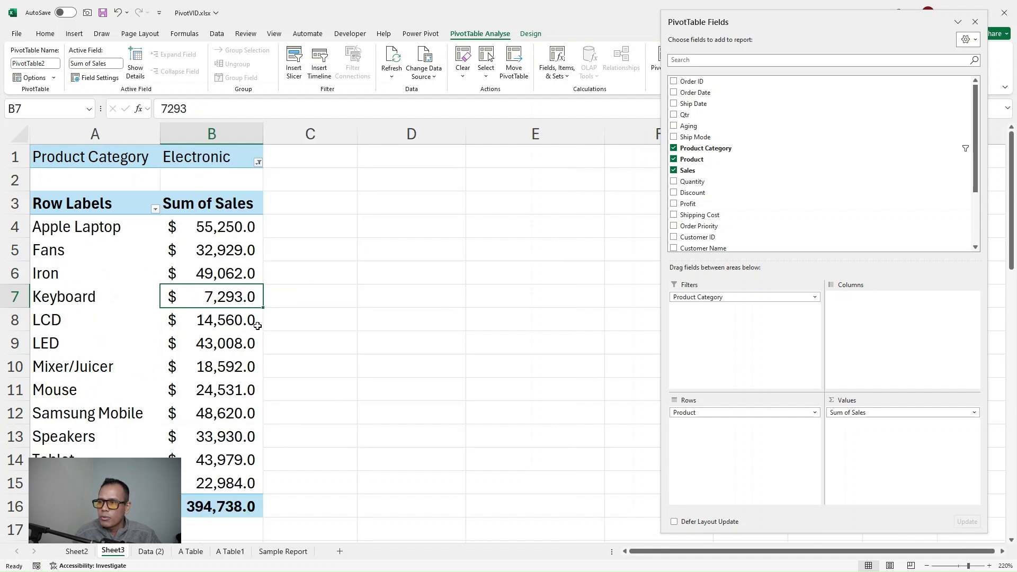
Change the Product Category report filter to Home & Furniture and check the sales of its products.
left_click(258, 163)
left_click(175, 229)
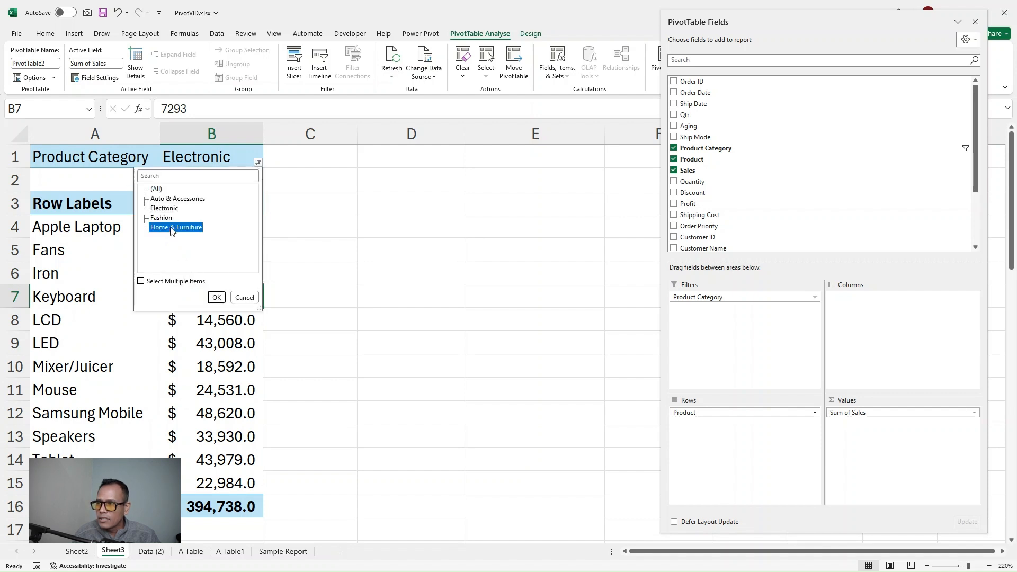
left_click(217, 298)
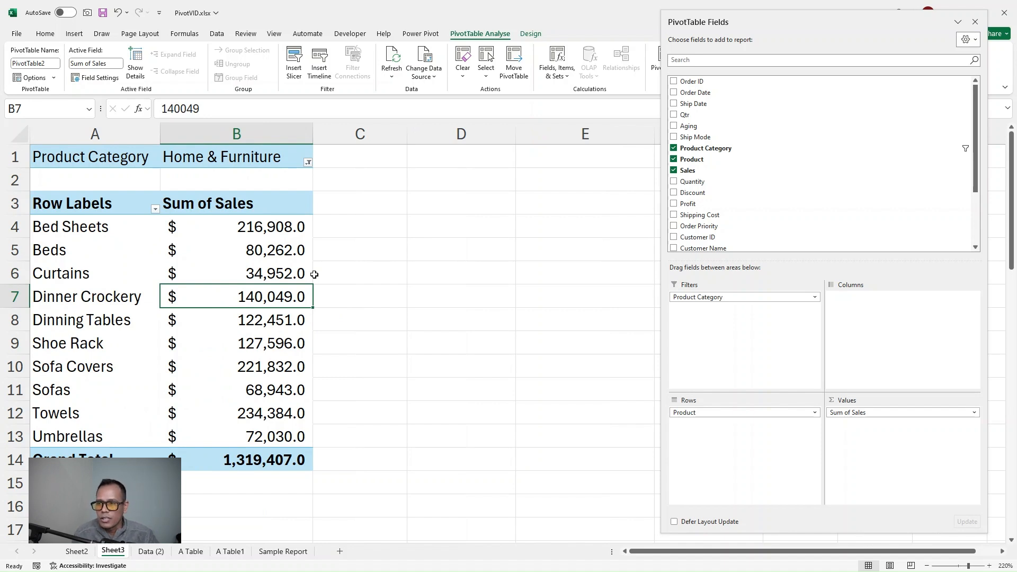
left_click(264, 254)
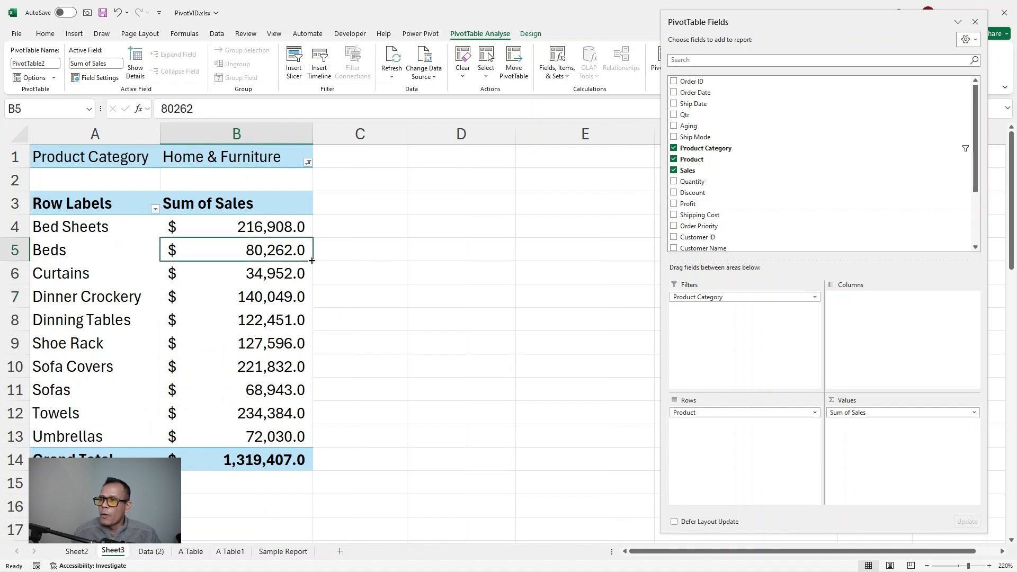
Reset the Product Category filter to (All) and remove the field from the Filters area.
left_click(309, 164)
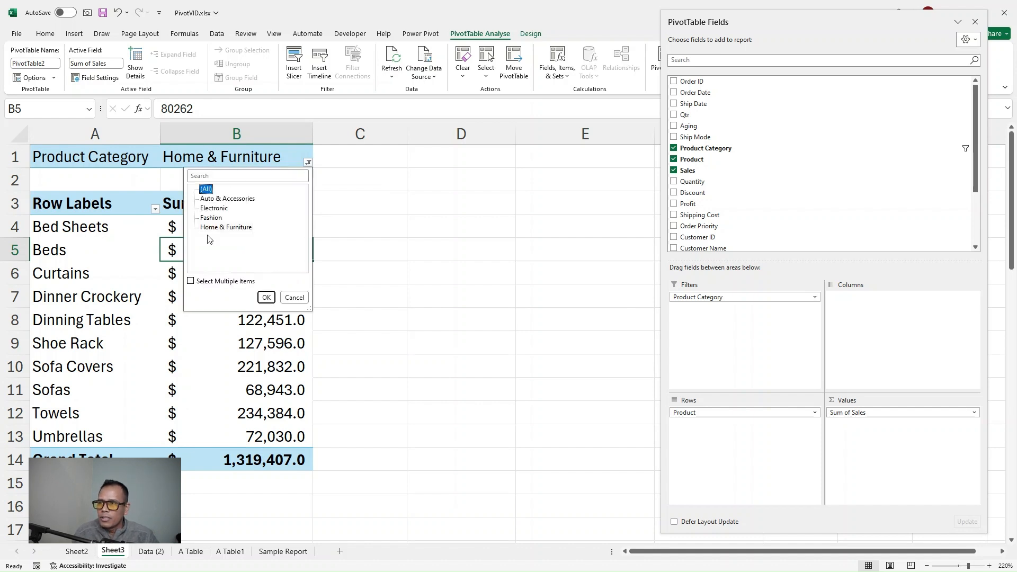
left_click(266, 298)
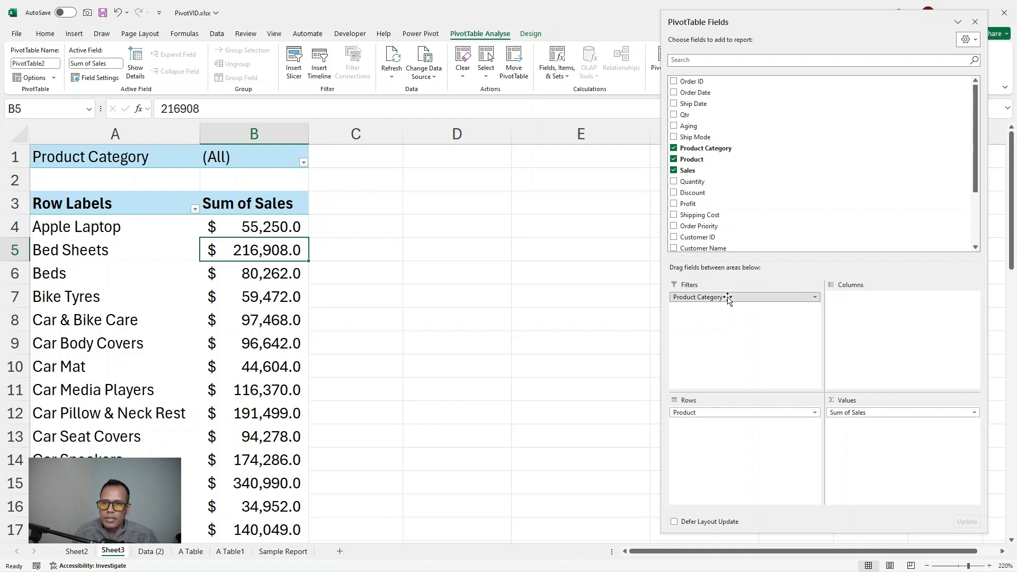
left_click_drag(740, 298, 801, 193)
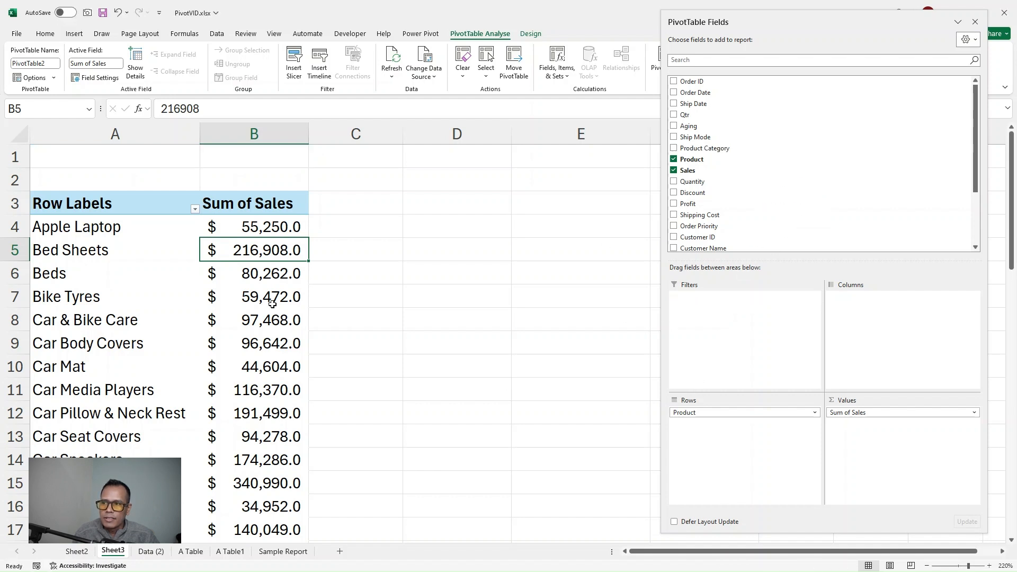
Place Product Category above Product in the Rows area so products are grouped under their categories.
left_click_drag(251, 272, 254, 416)
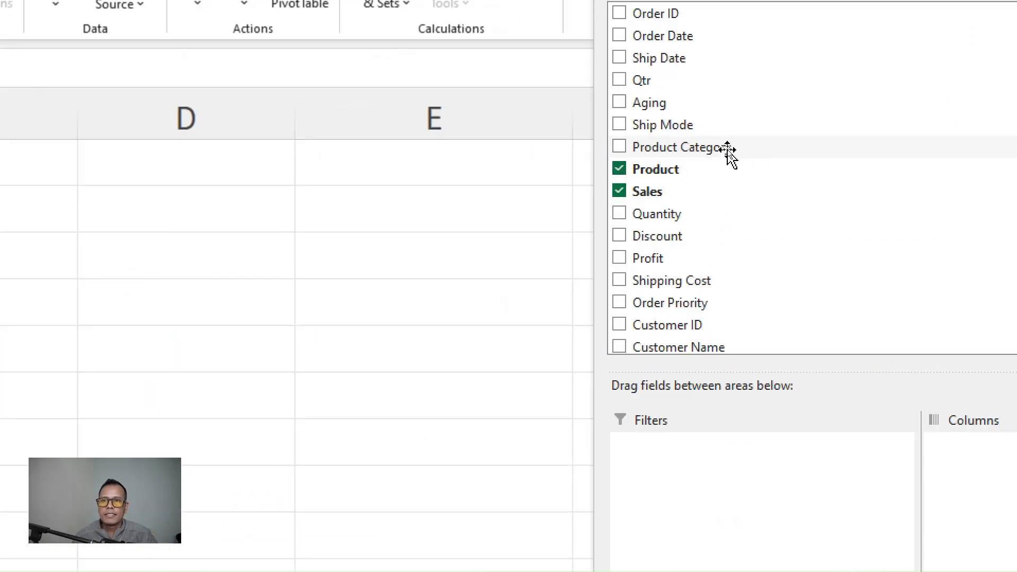
left_click_drag(730, 151, 712, 279)
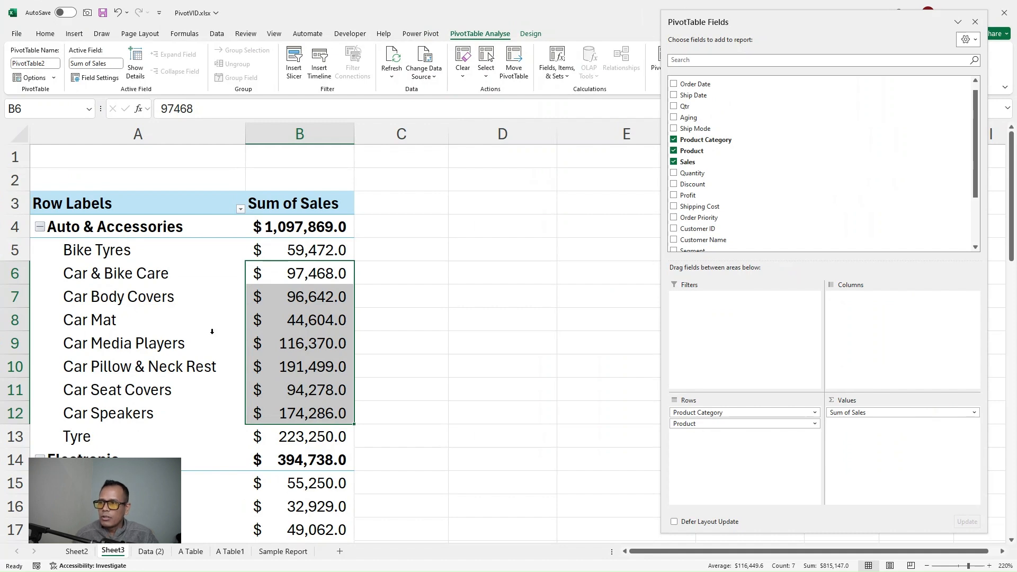
Collapse the Auto & Accessories, Electronic, Fashion and Home & Furniture groups in the PivotTable.
left_click(154, 328)
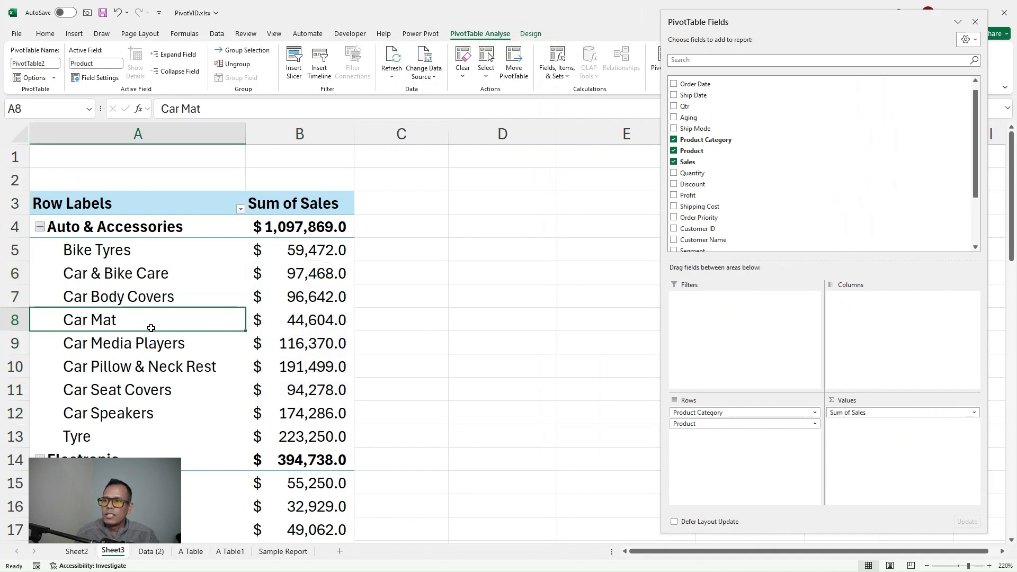
left_click(40, 226)
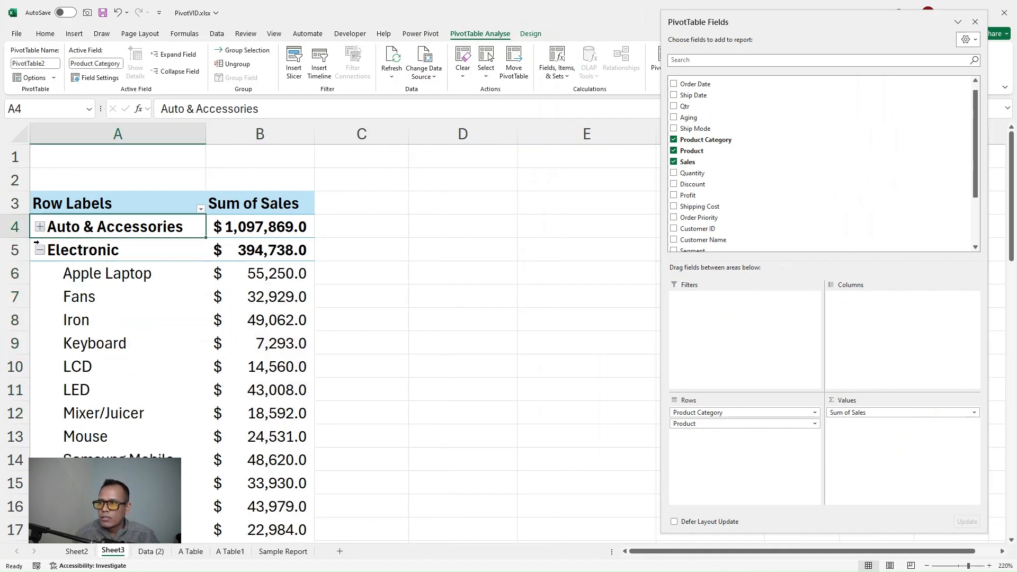
left_click(41, 251)
left_click(40, 273)
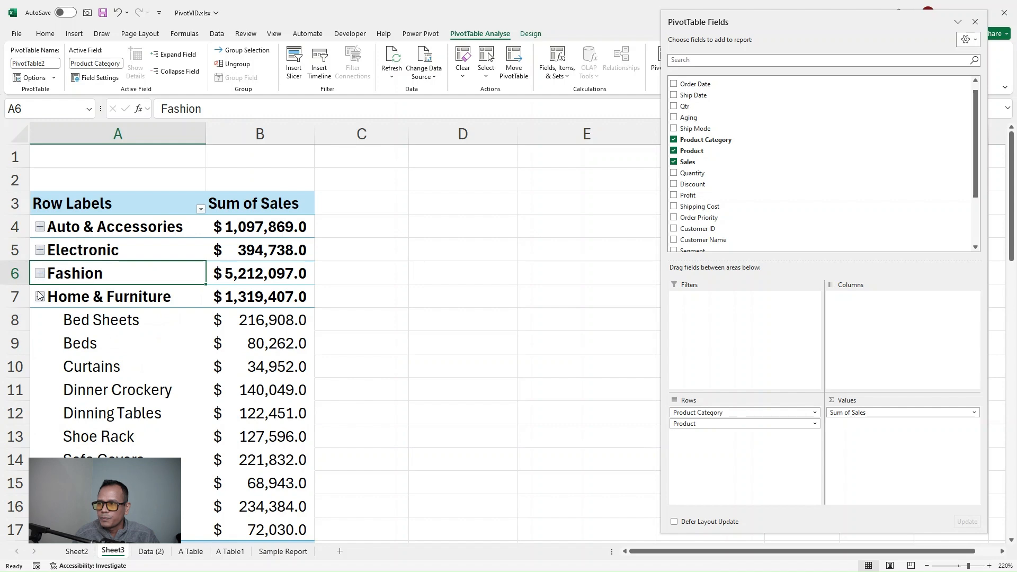
left_click(40, 297)
Expand the Fashion, Electronic and Auto & Accessories groups to show their products again.
left_click(39, 273)
left_click(40, 250)
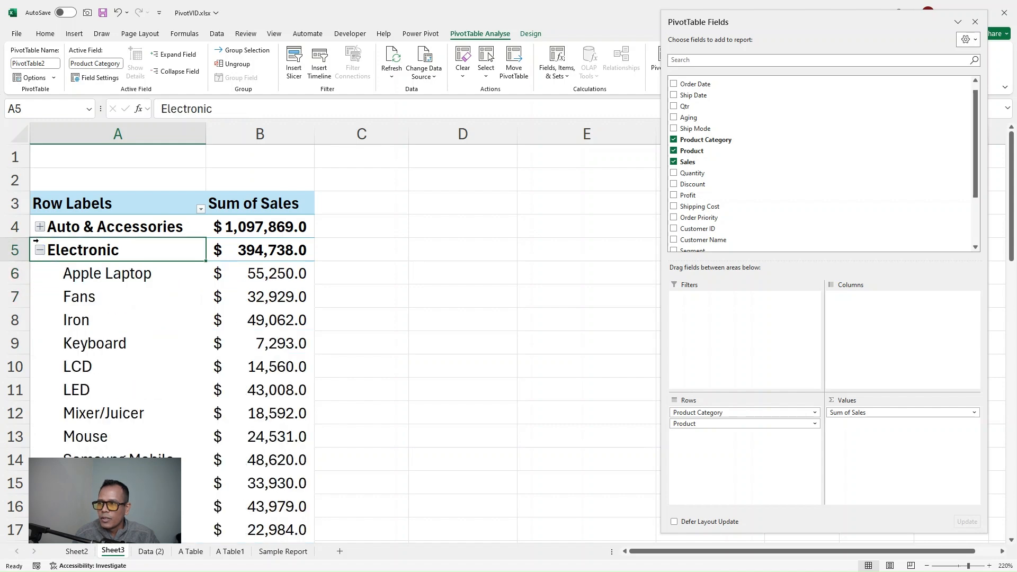
left_click(39, 226)
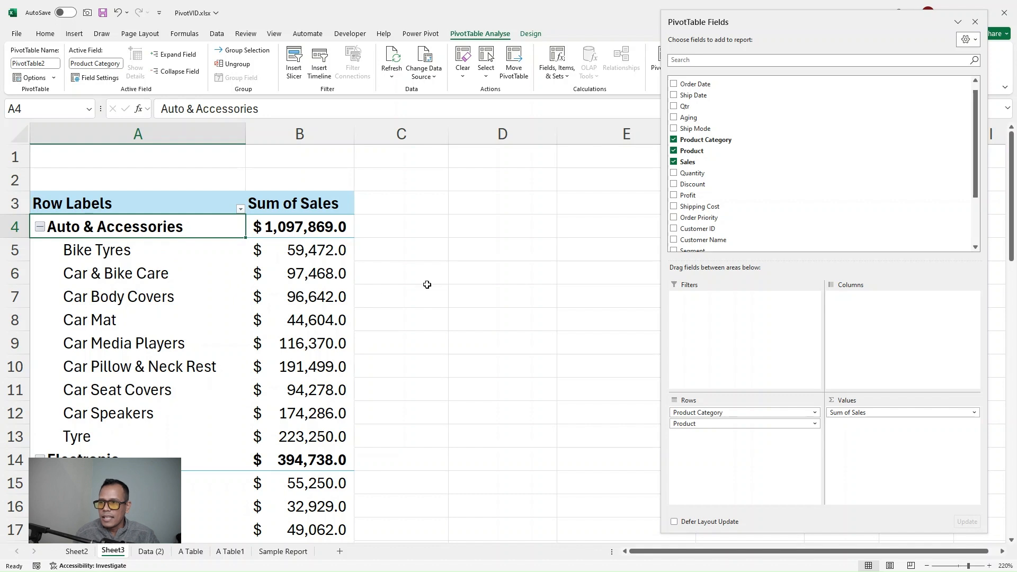
Check the Auto & Accessories subtotal against its product sales, and shorten the floating PivotTable Fields pane.
left_click(347, 291)
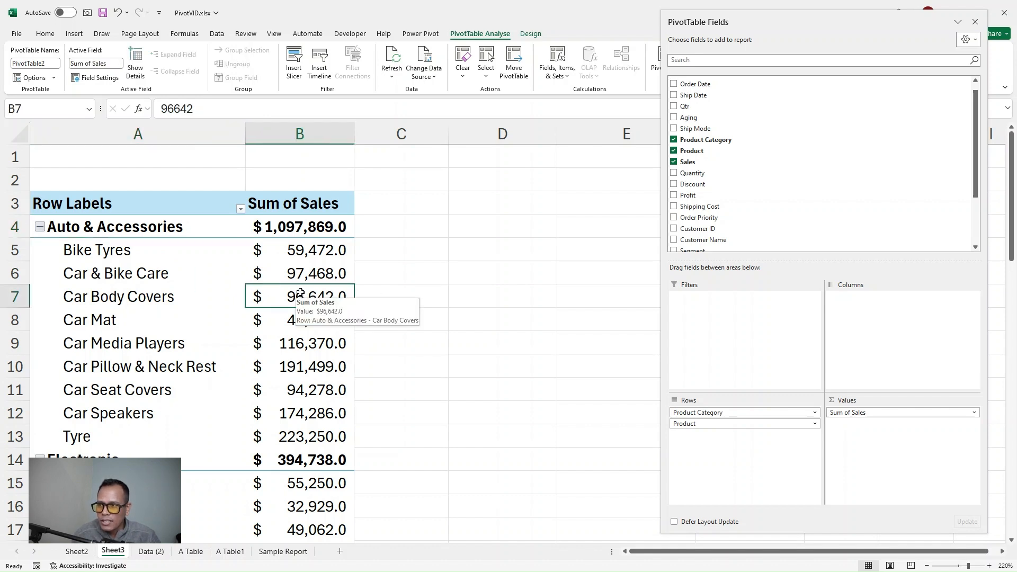
left_click(94, 228)
left_click(282, 221)
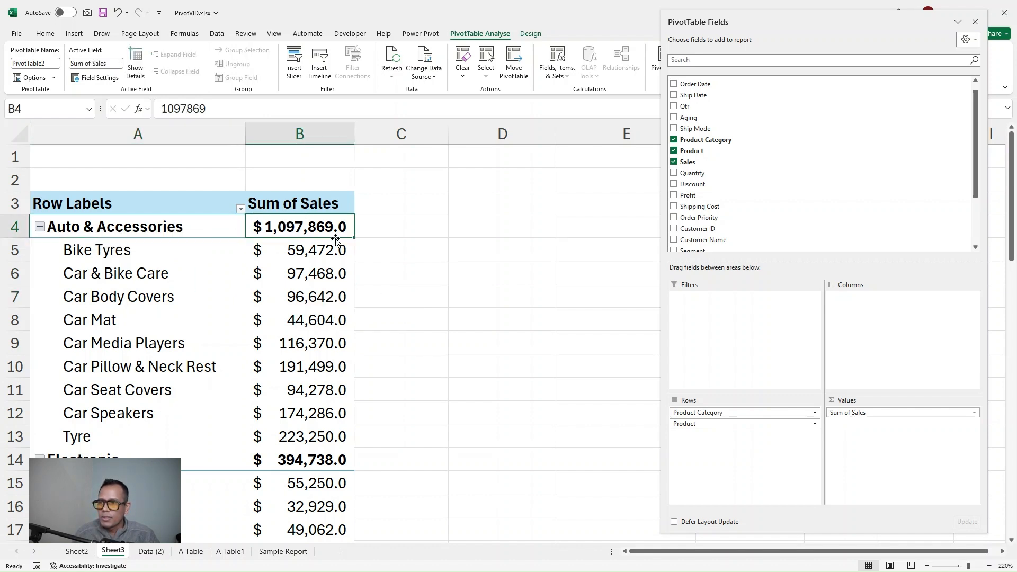
left_click_drag(310, 309, 313, 291)
left_click(313, 275)
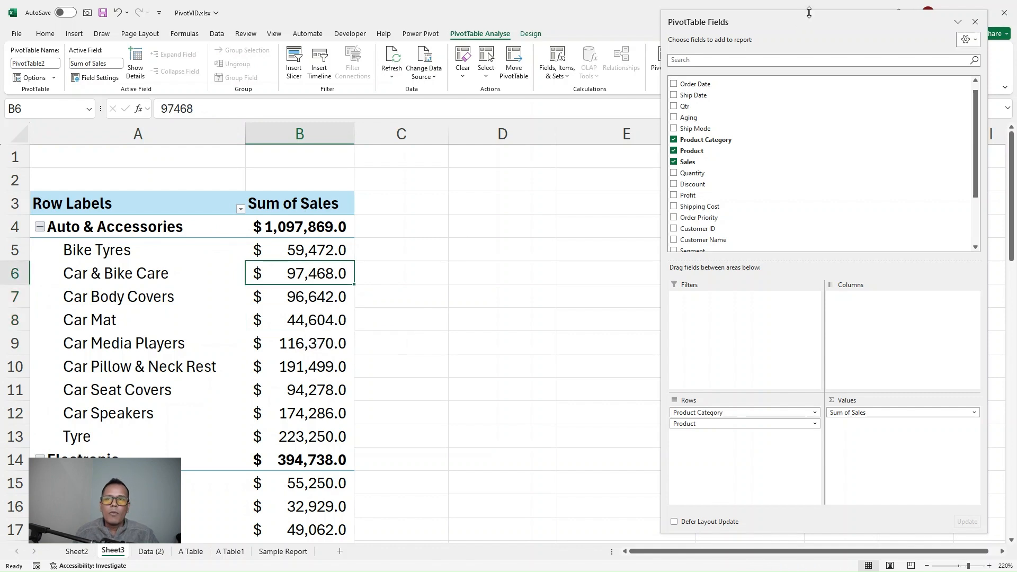
left_click_drag(811, 10, 811, 108)
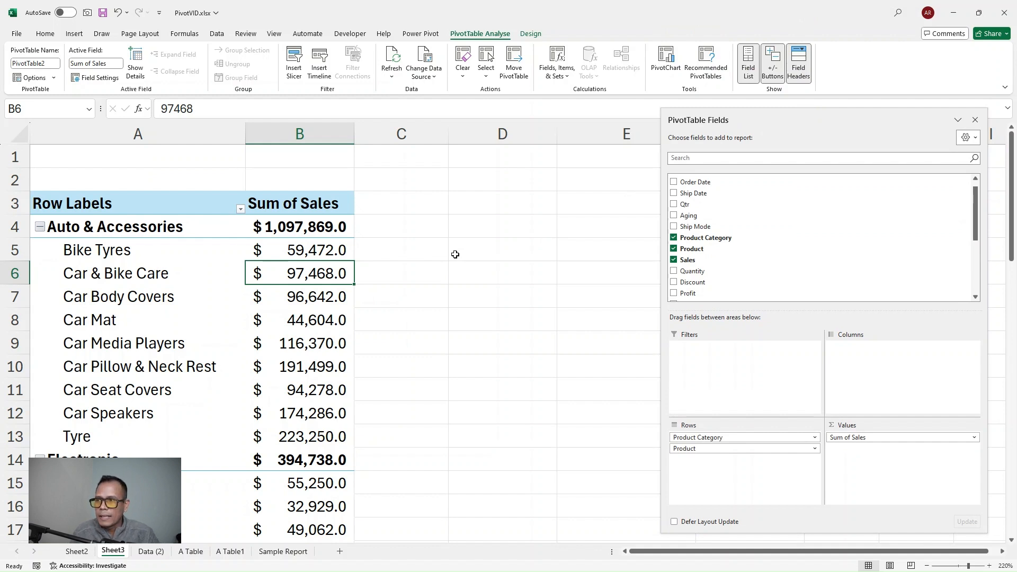
Examine how the nested categories and products share column A while the sales occupy column B.
left_click(136, 134)
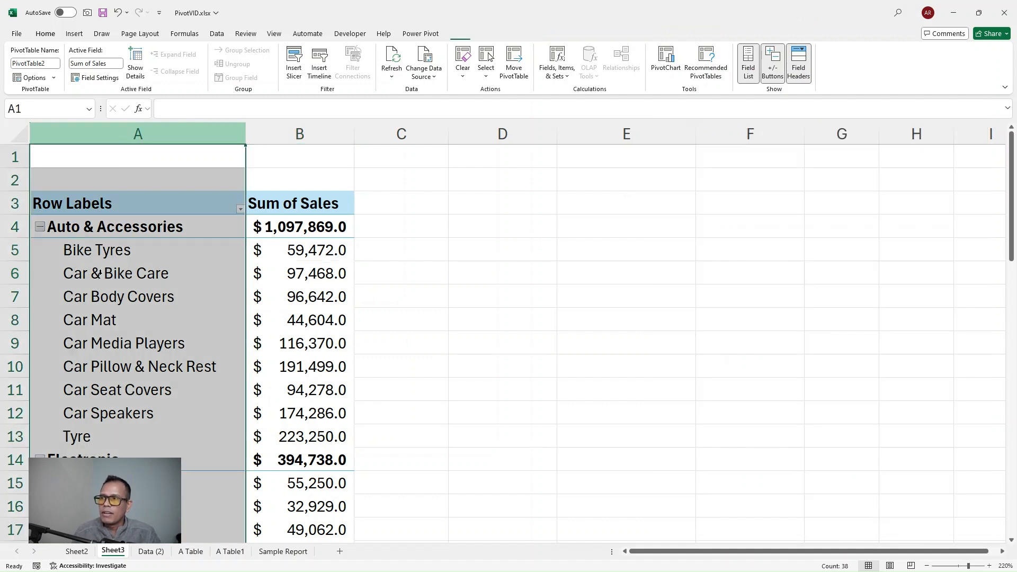
left_click(112, 161)
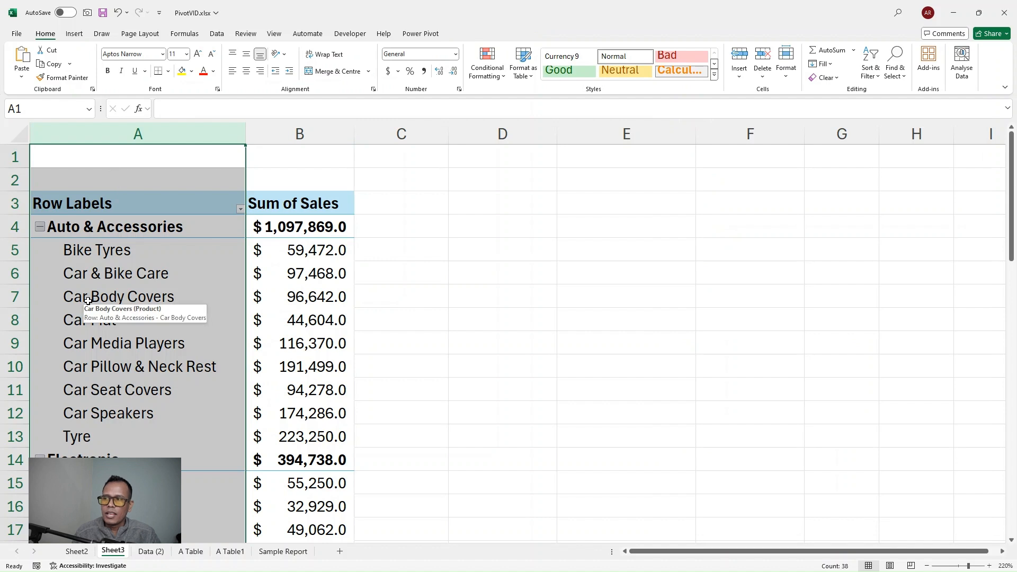
left_click(315, 129)
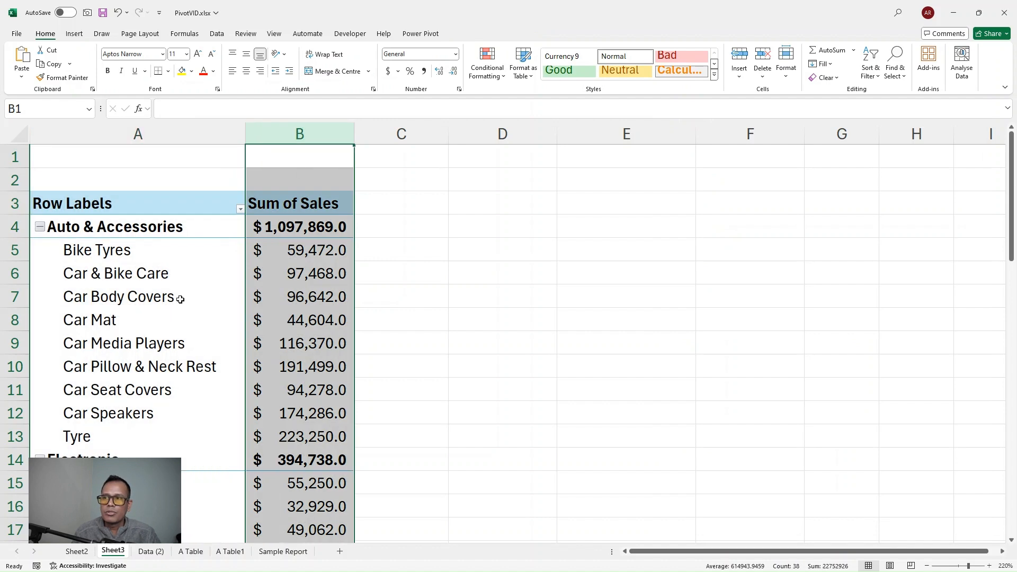
left_click(402, 134)
left_click(309, 297)
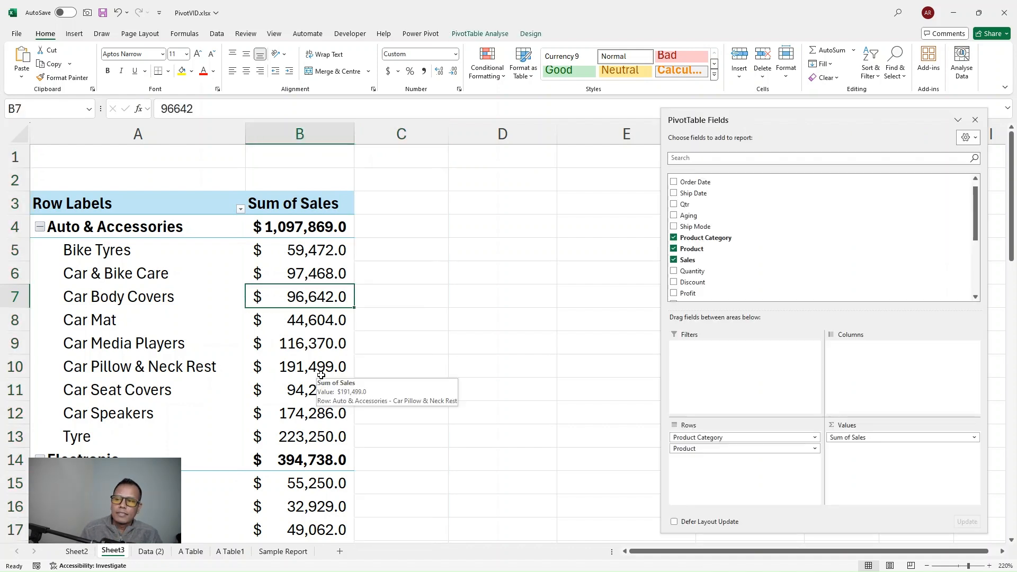
Select cells inside and outside the PivotTable to compare when its contextual commands are available.
left_click(317, 270)
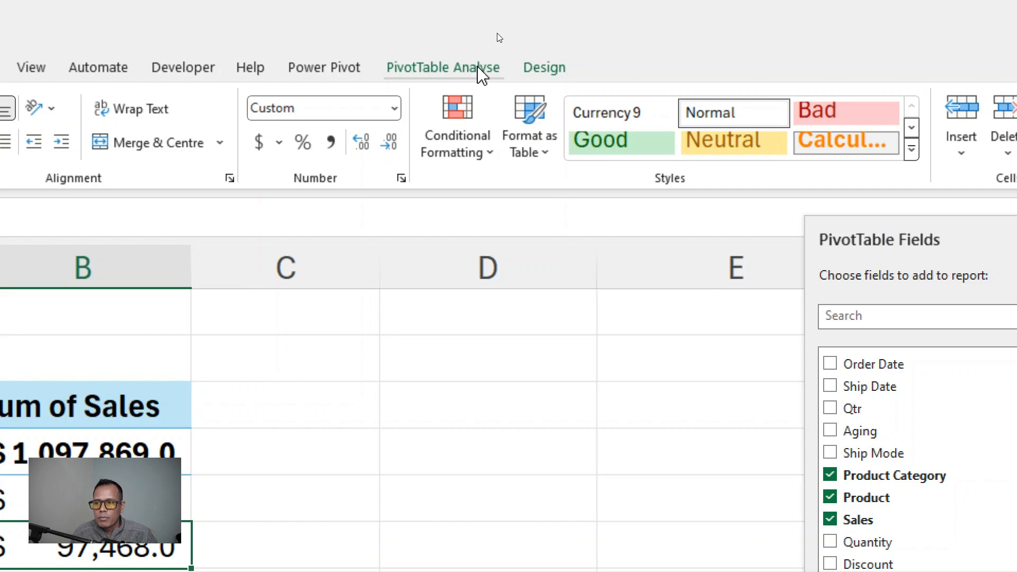
left_click(408, 402)
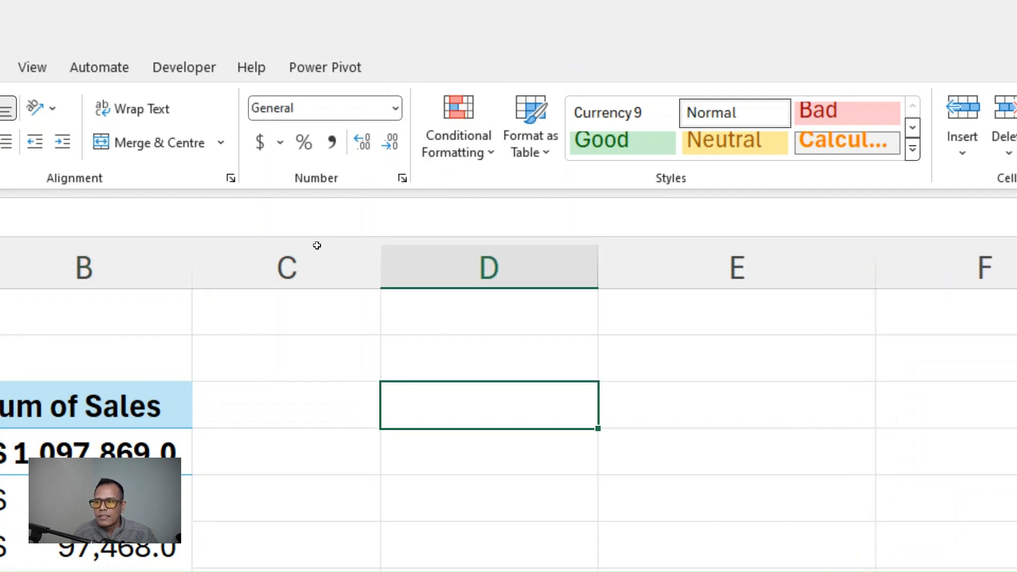
left_click(151, 490)
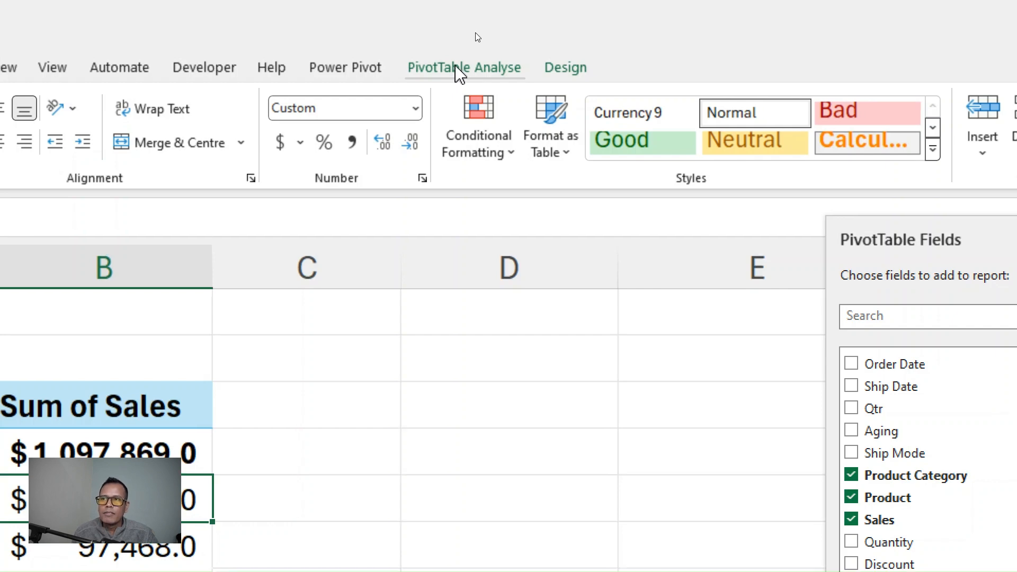
Review the PivotTable analysis and design commands, and preview the styles in the PivotTable Styles gallery.
left_click(456, 69)
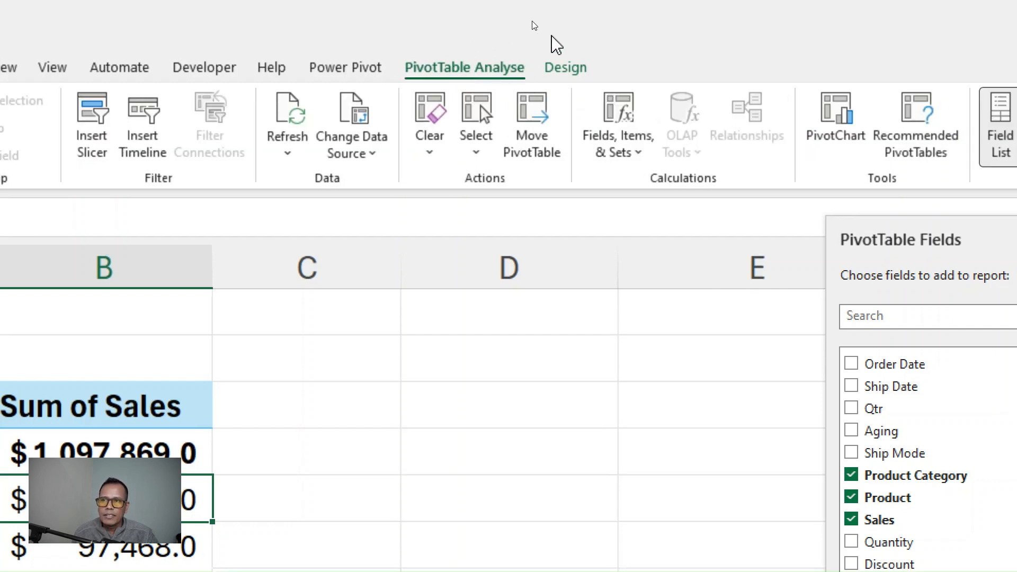
left_click(580, 68)
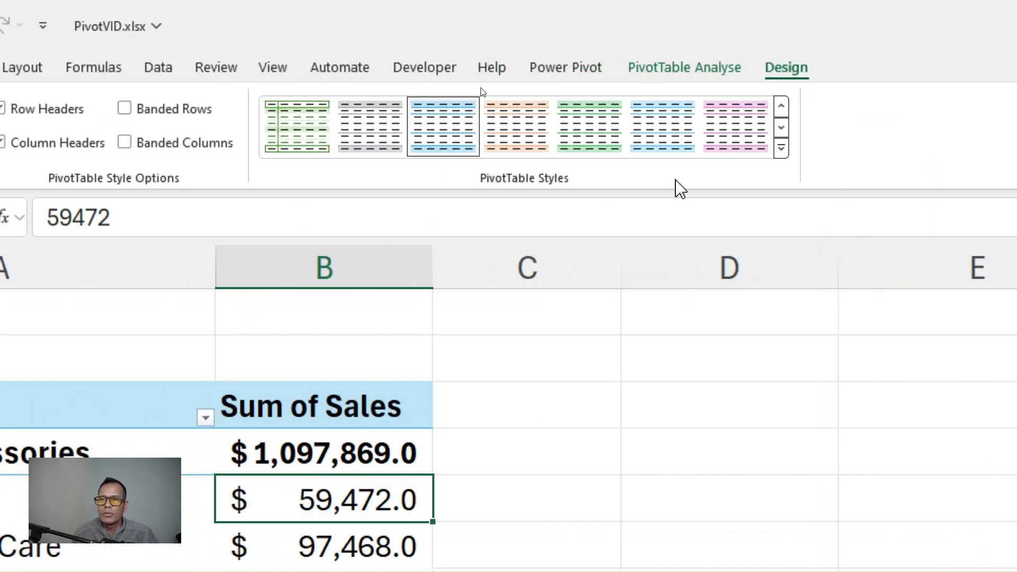
left_click(781, 148)
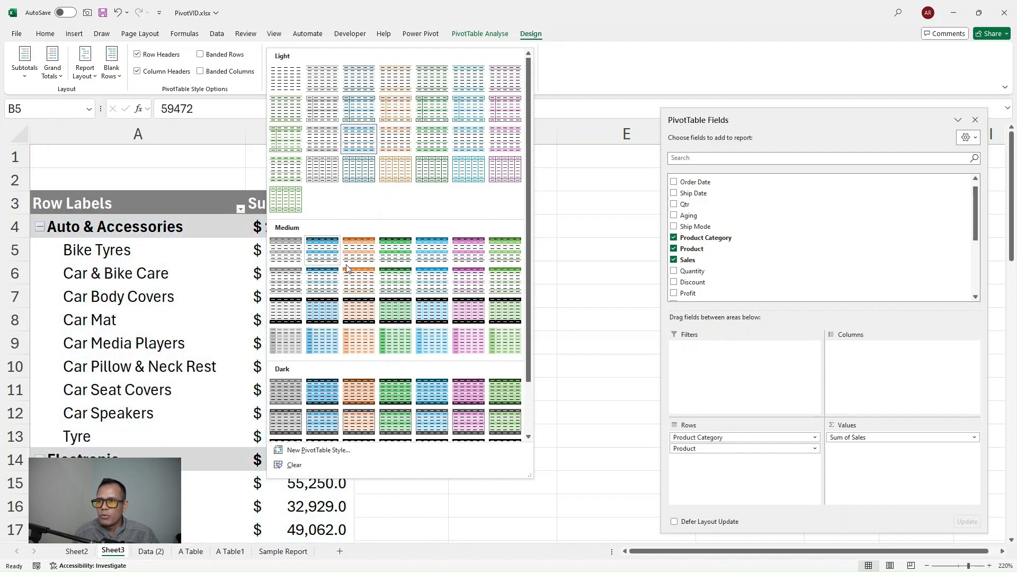
left_click(536, 35)
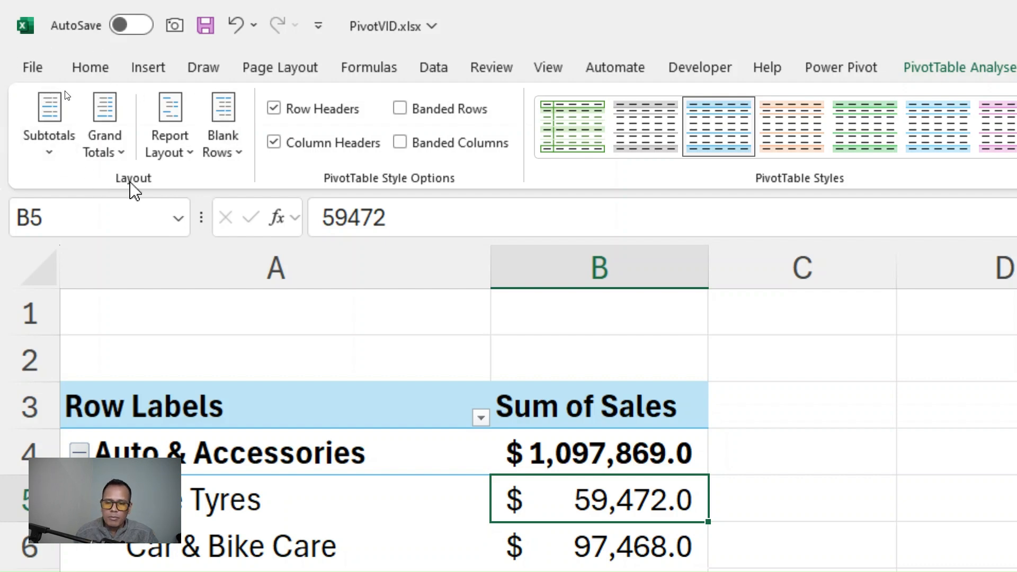
Change the PivotTable's report layout to Tabular Form.
left_click(178, 154)
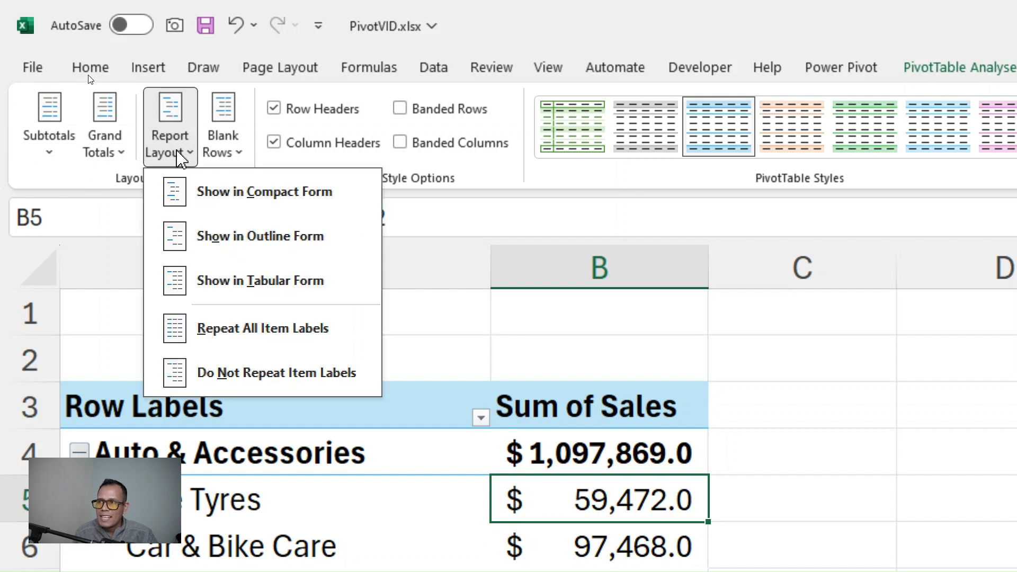
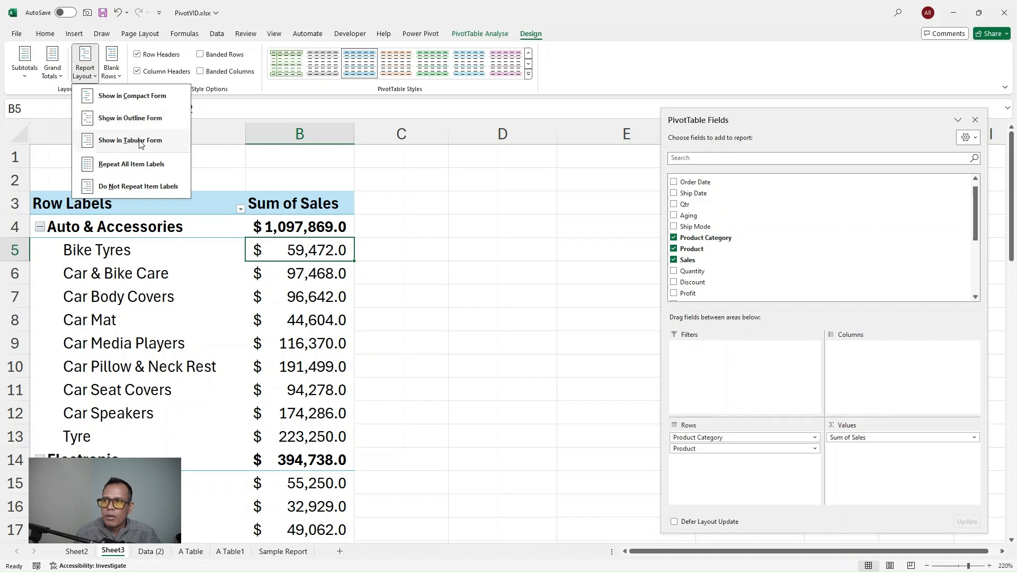
left_click(140, 142)
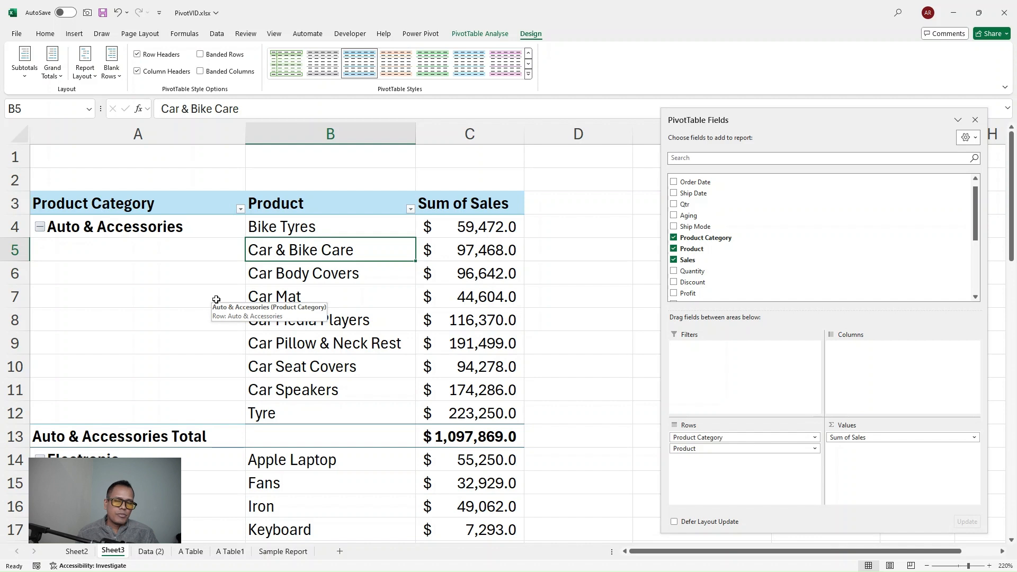
Examine the separate Product Category and Product columns, including the blank category cells beneath Auto & Accessories.
left_click(147, 202)
left_click_drag(147, 202, 141, 320)
left_click_drag(318, 204, 329, 320)
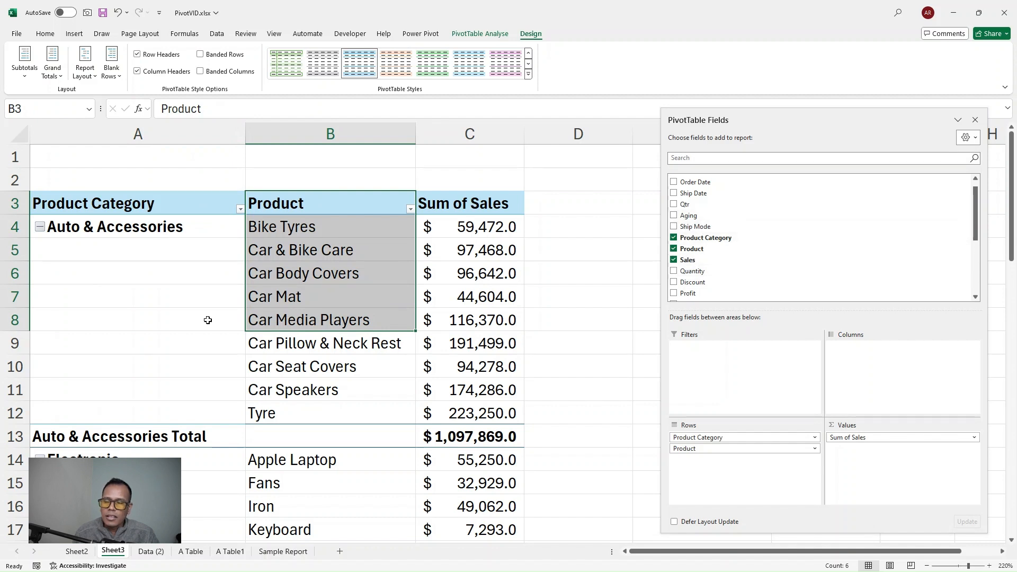
left_click(191, 281)
left_click(174, 231)
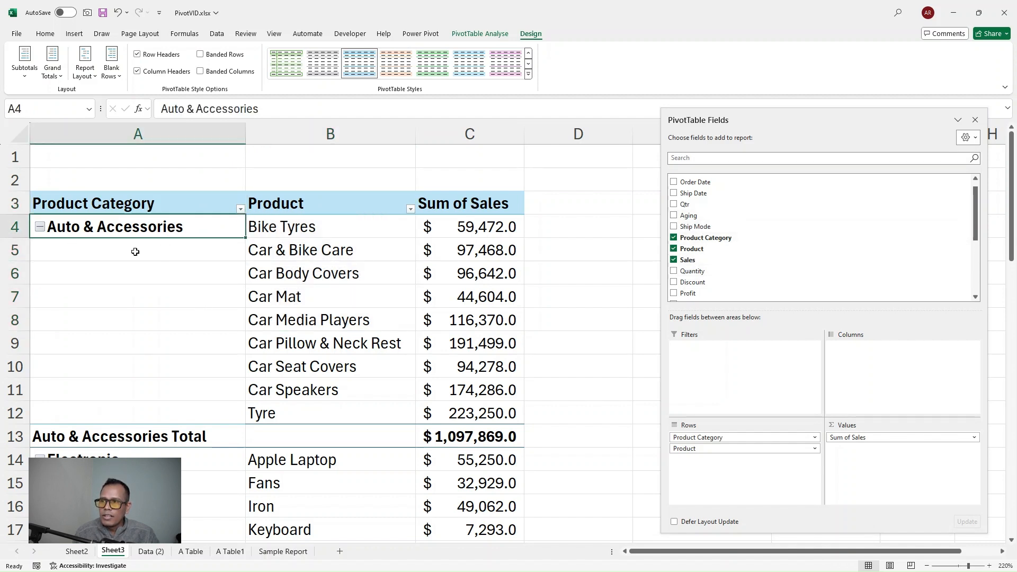
left_click_drag(123, 245, 134, 419)
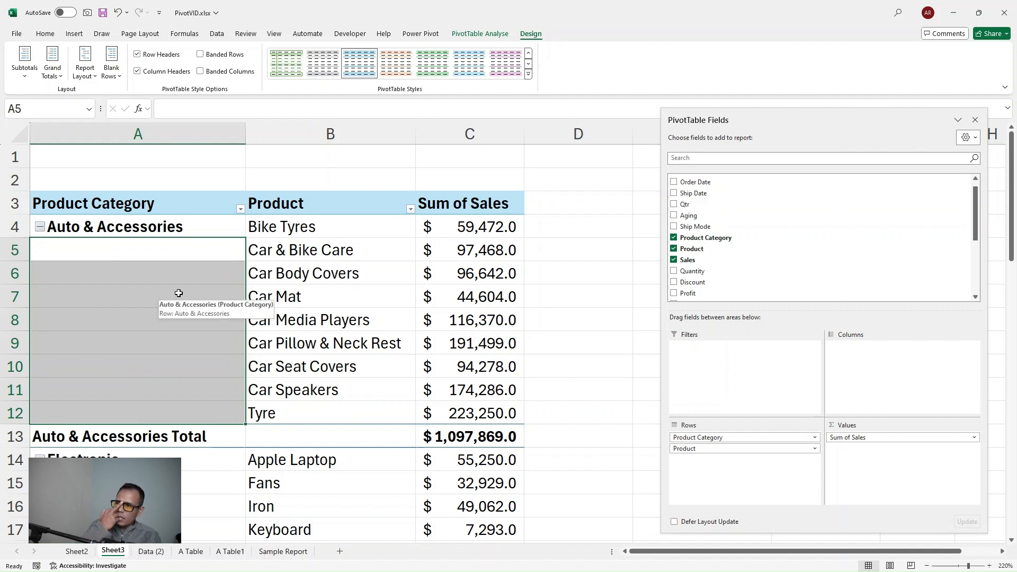
left_click(250, 275)
left_click(342, 278)
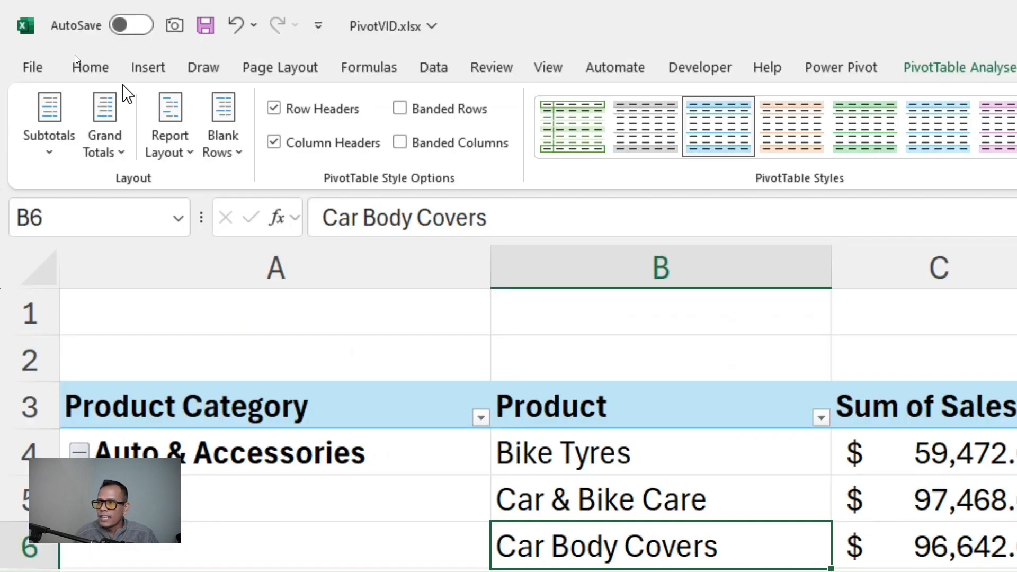
Set the PivotTable's report layout to repeat all item labels, filling the category name on every product row.
left_click(182, 159)
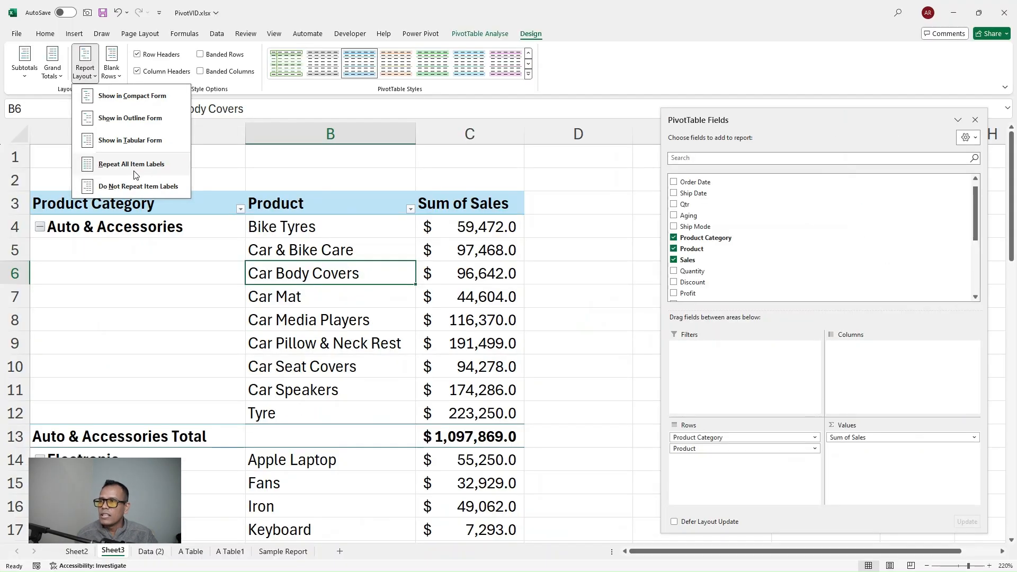
left_click(269, 334)
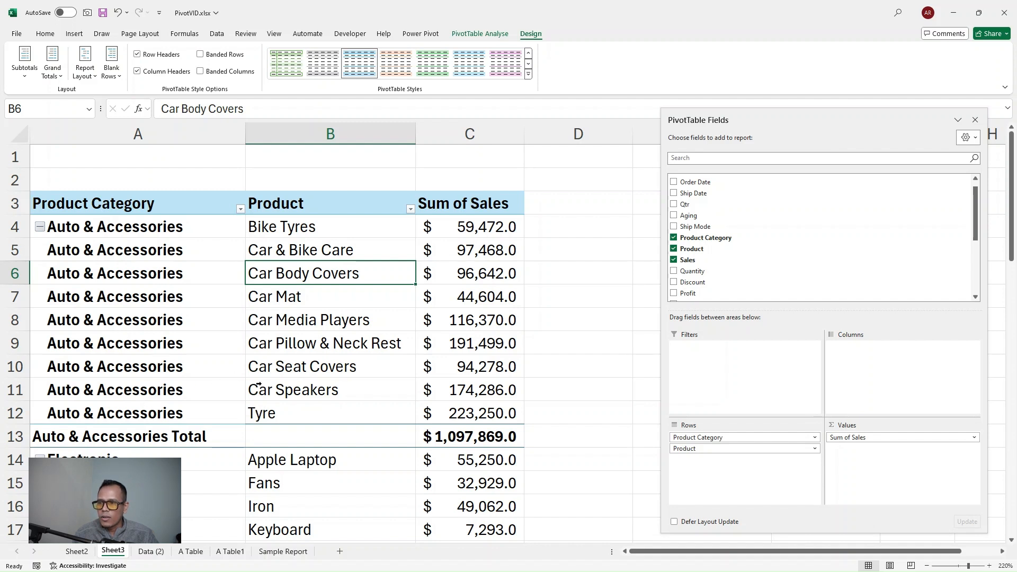
left_click_drag(289, 343, 183, 336)
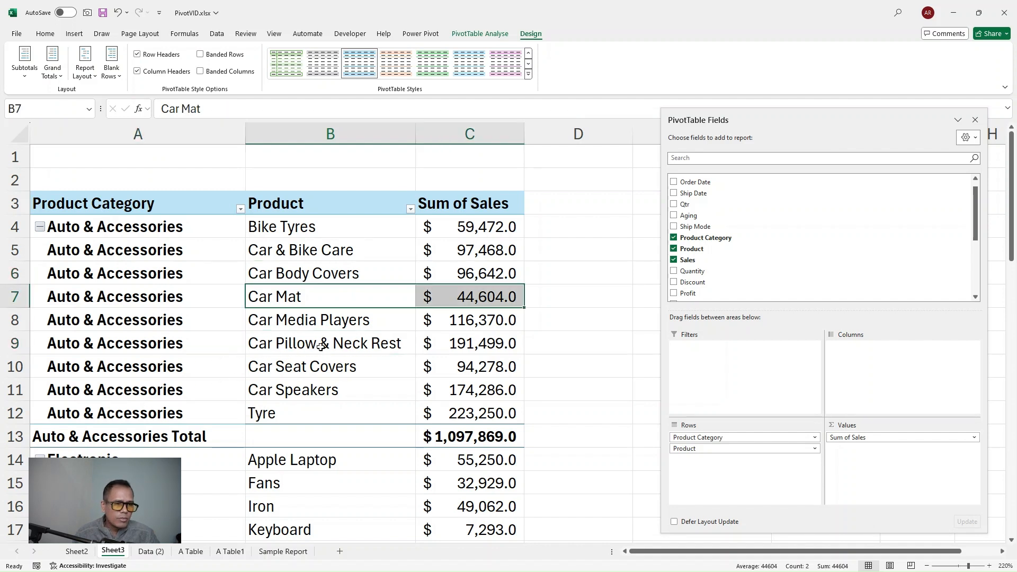
left_click(321, 279)
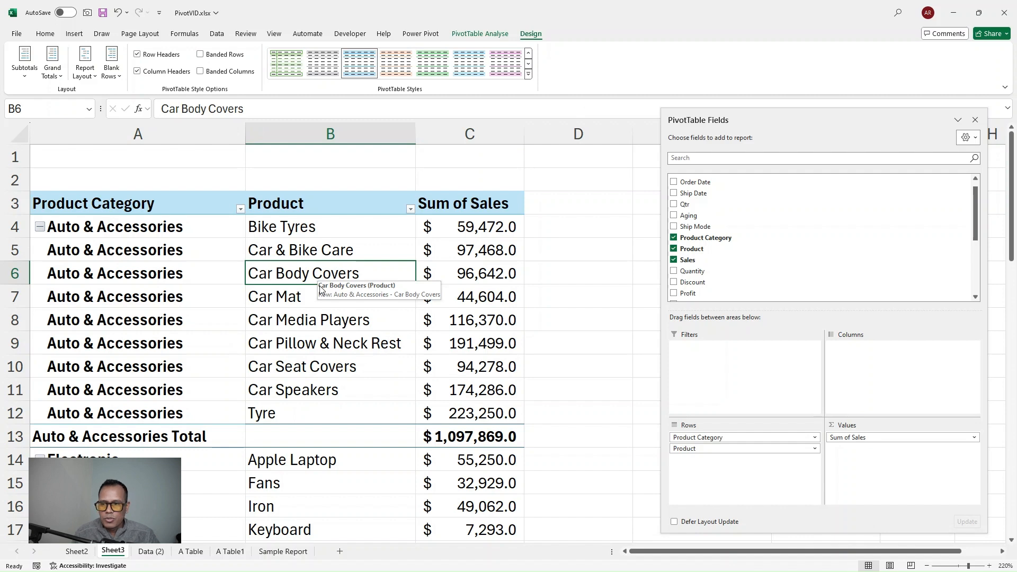
left_click(481, 299)
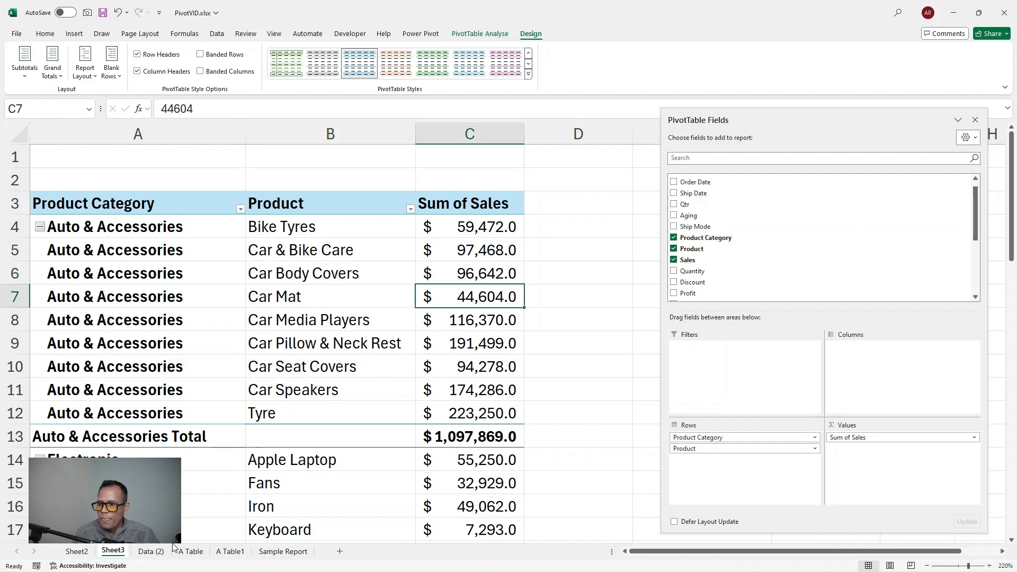
Go to the Data (2) sheet and inspect the Ship Mode and Product Category columns of the source data.
left_click(150, 552)
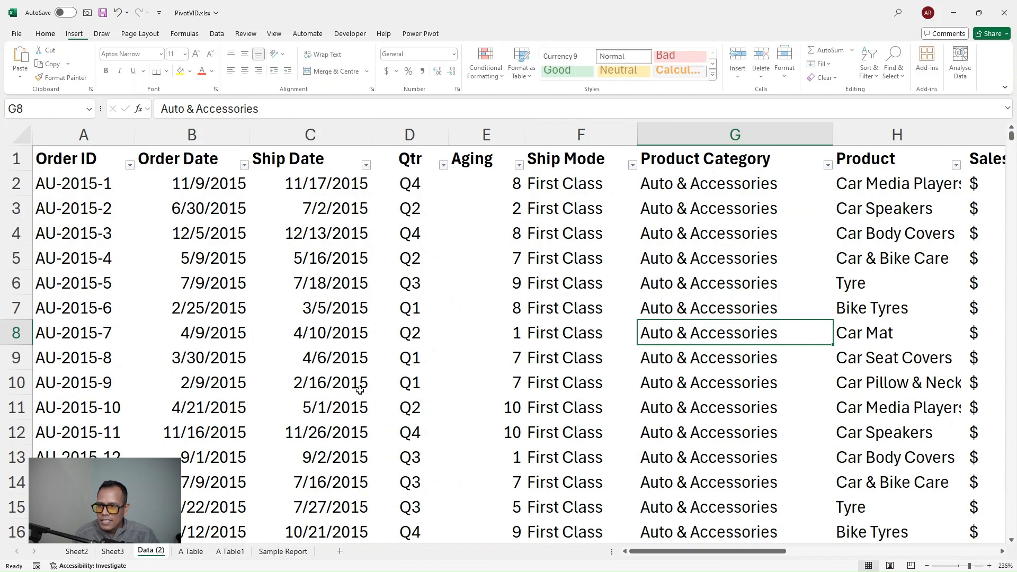
key("Left")
key("Up")
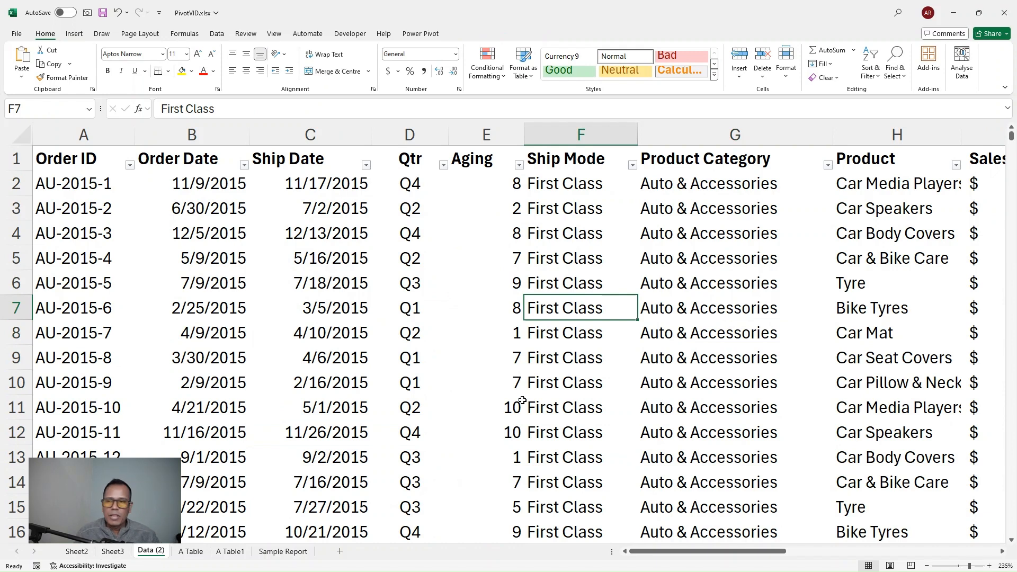
left_click(640, 293)
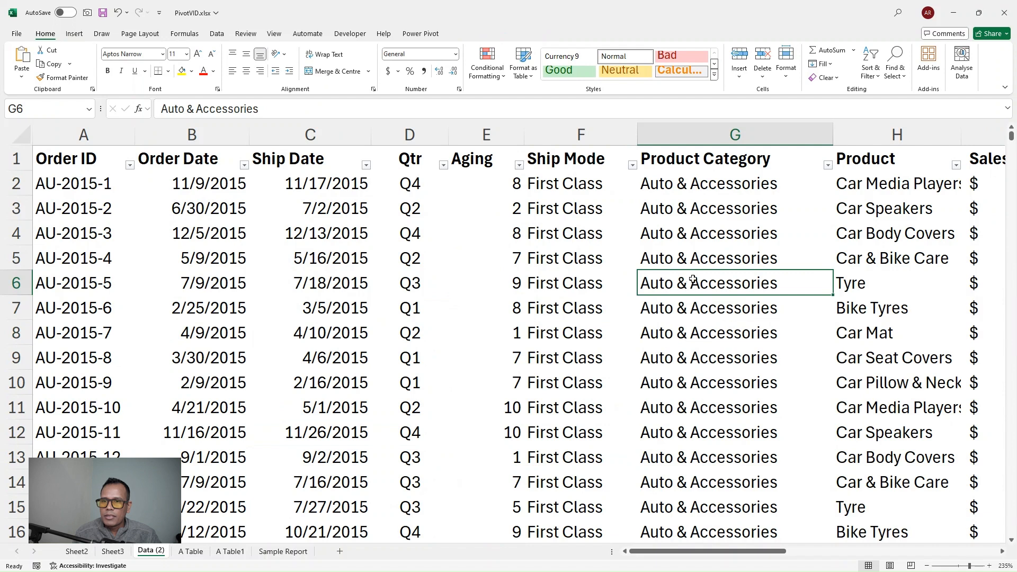
Inspect the dates in the Order Date column of the source data, along with the neighbouring Aging and Ship Mode columns.
left_click(690, 258)
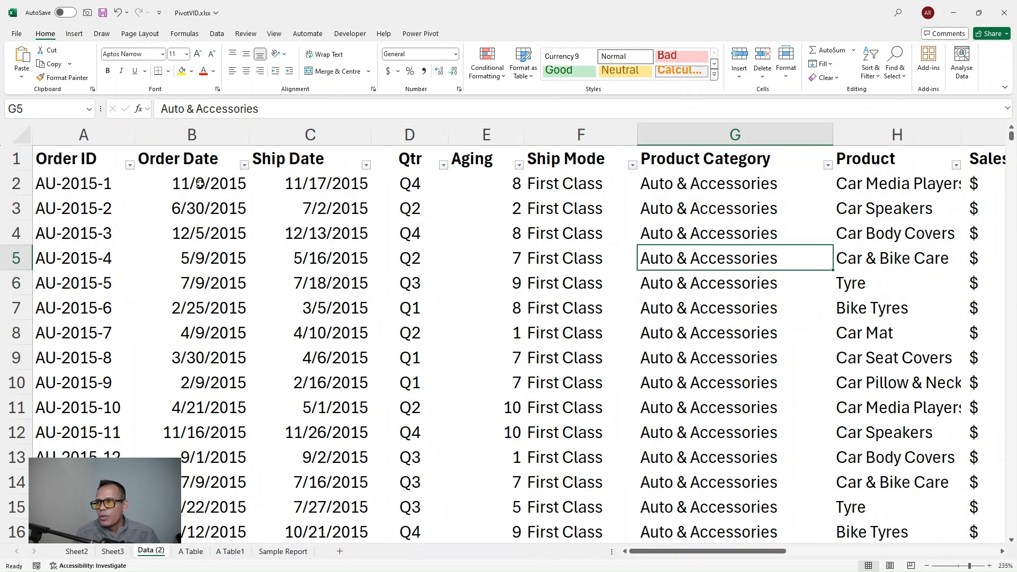
left_click_drag(199, 183, 194, 501)
left_click_drag(200, 184, 201, 386)
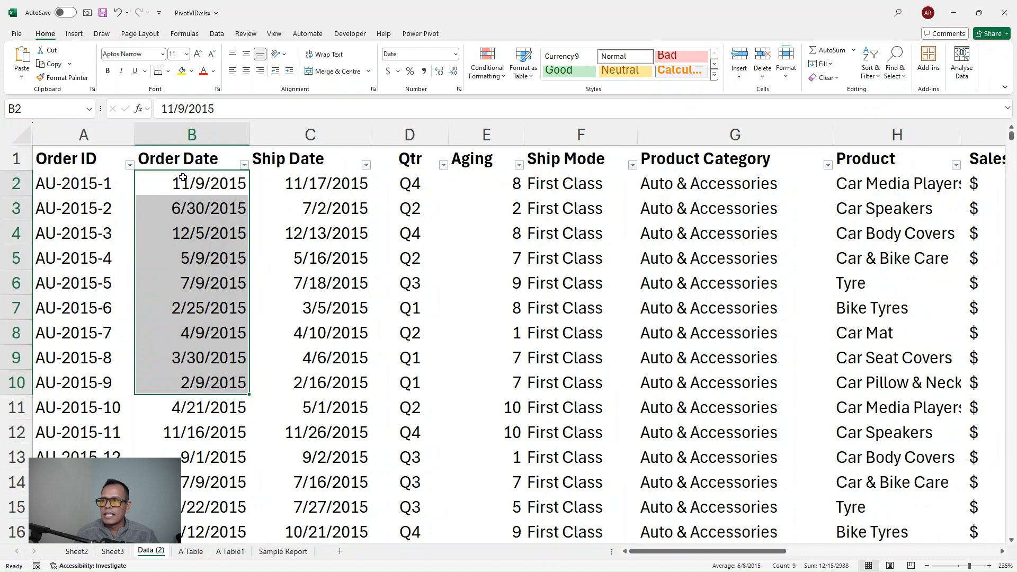
left_click(199, 181)
left_click(193, 158)
left_click(193, 134)
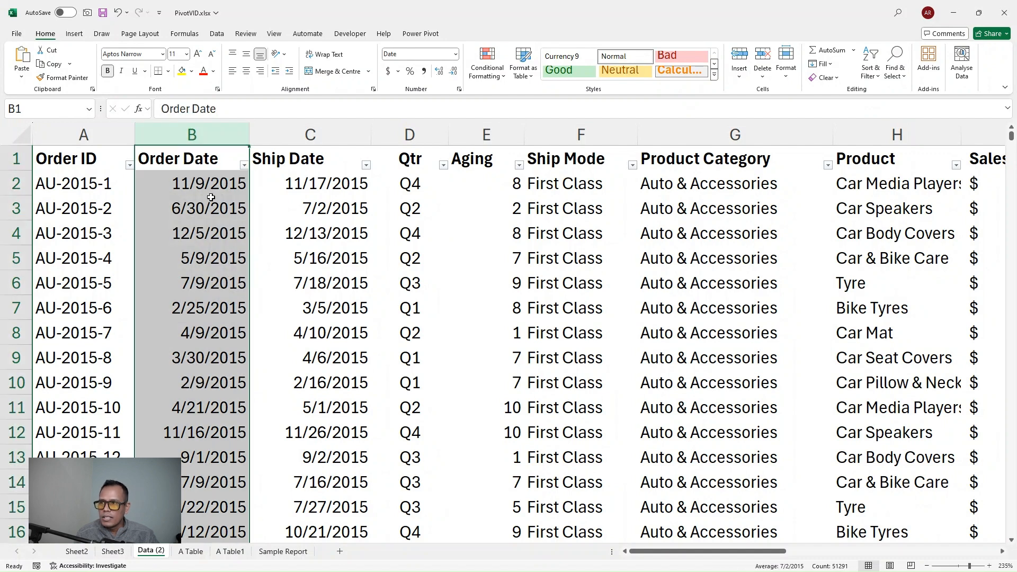
left_click(193, 233)
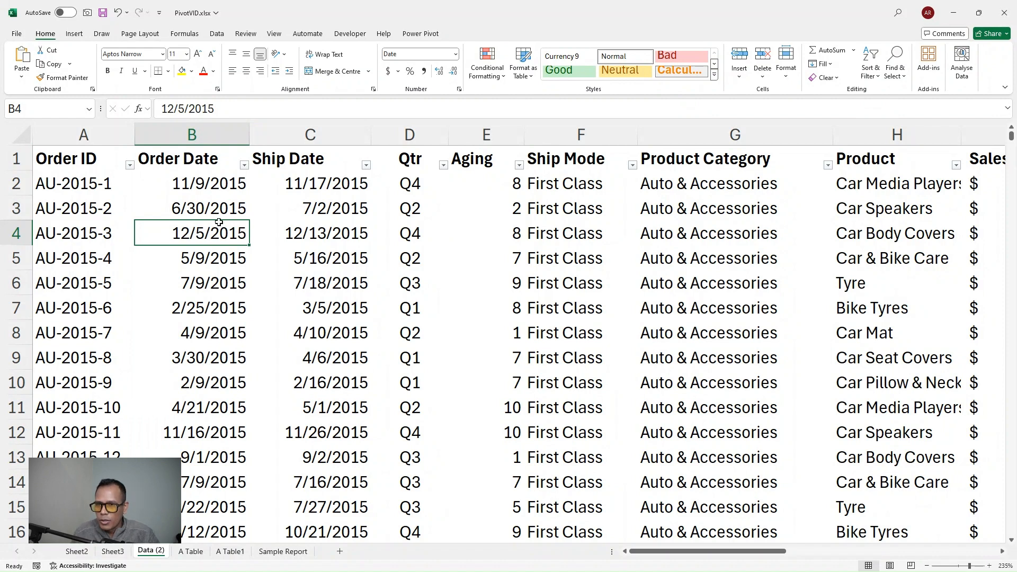
left_click(687, 304)
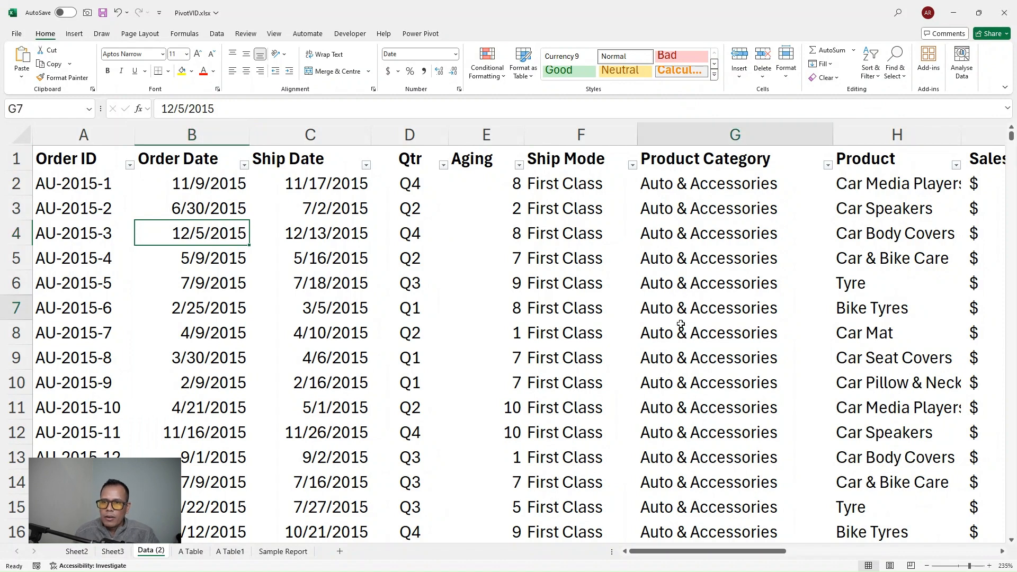
left_click(538, 283)
left_click(366, 315)
left_click(490, 323)
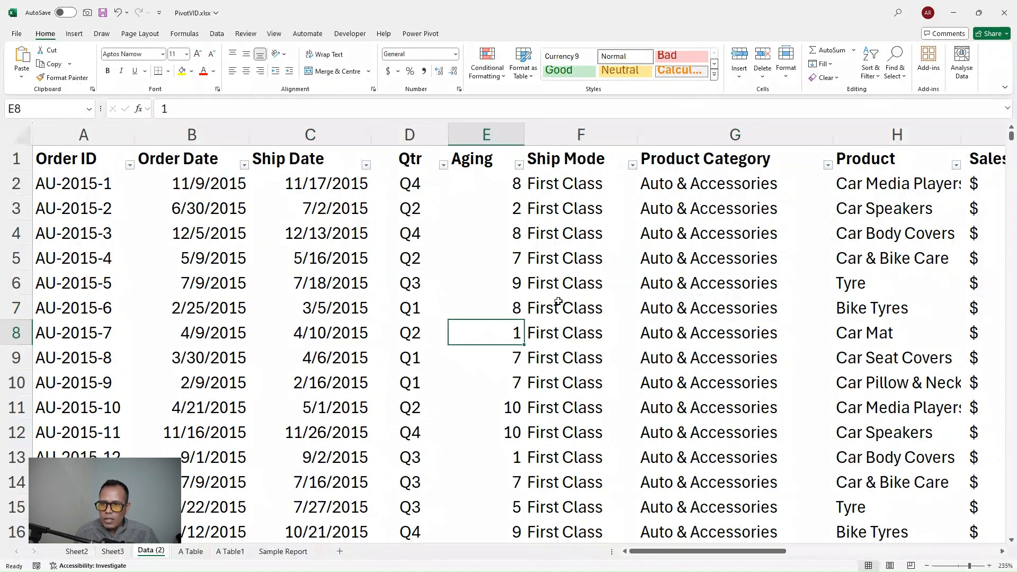
left_click(559, 301)
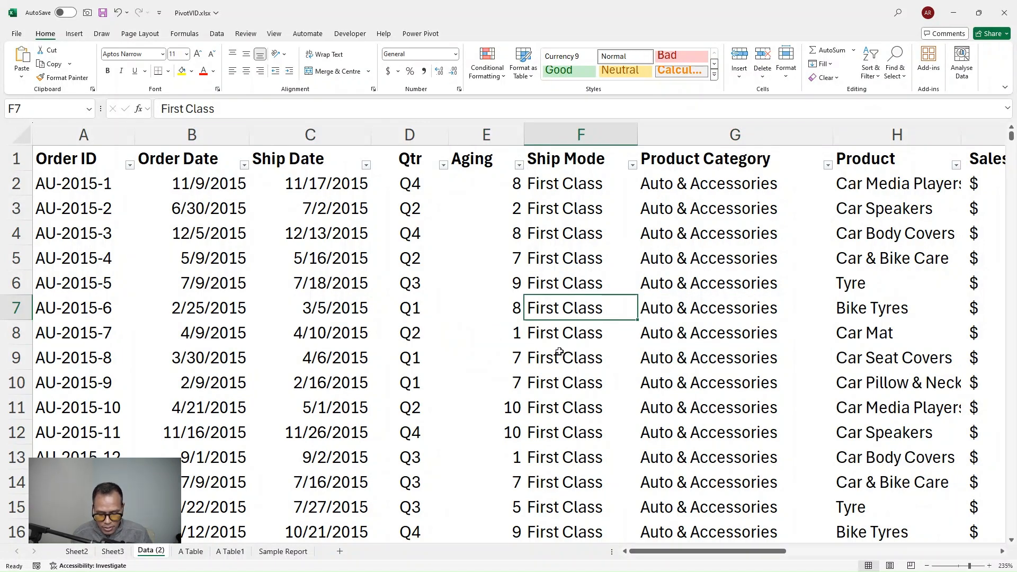
Insert a new PivotTable from the sales data on a new worksheet, then reposition and enlarge the PivotTable Fields pane.
key("alt")
key("n")
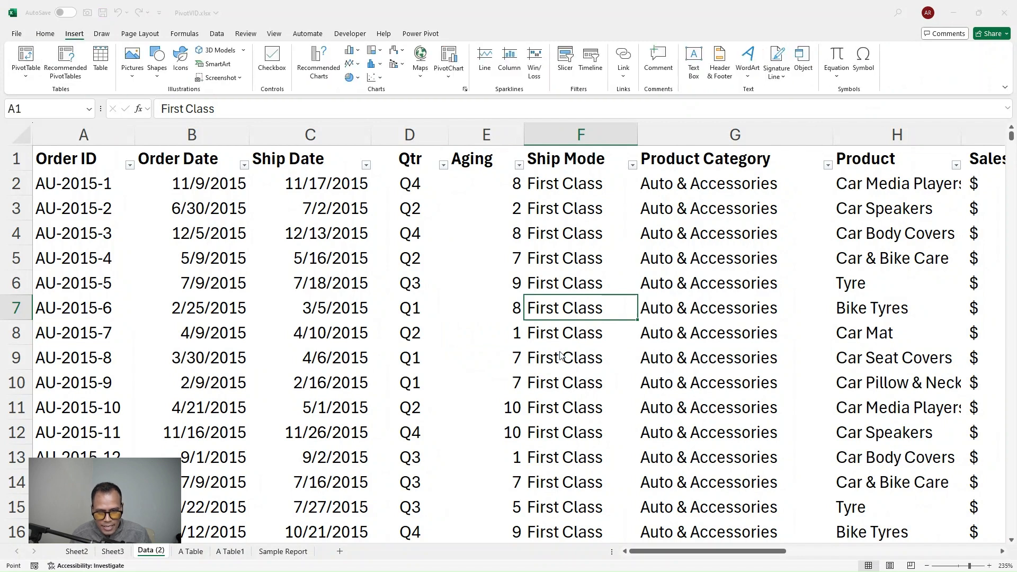
key("Return")
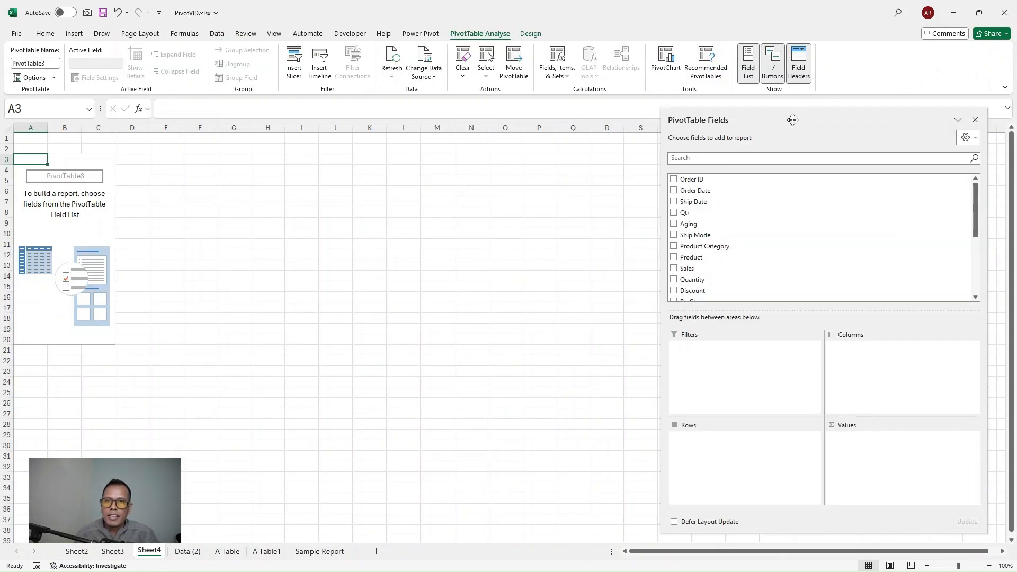
left_click_drag(794, 120, 777, 42)
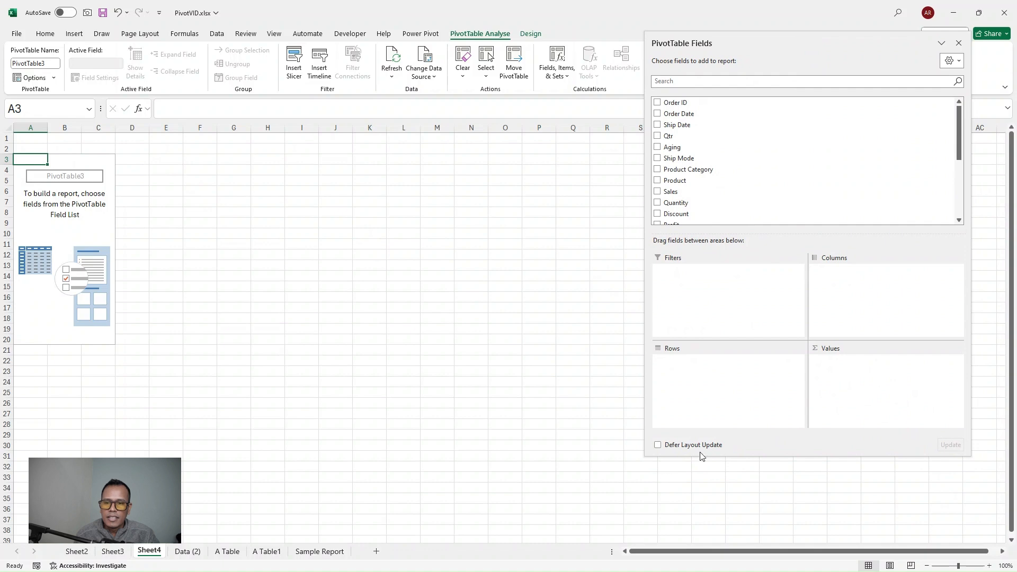
left_click_drag(701, 456, 704, 515)
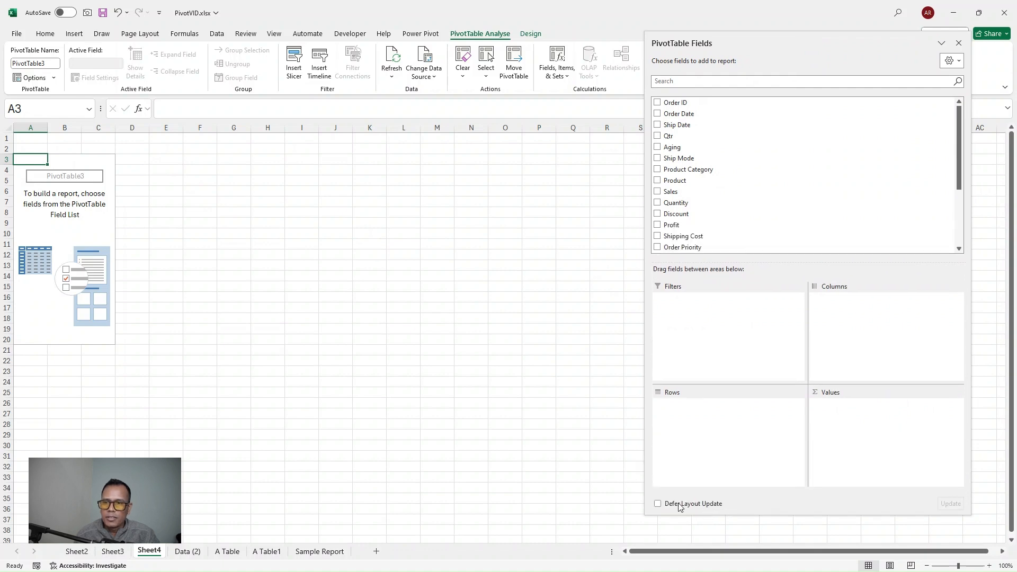
Add the Profit field to the PivotTable's Values area as a sum.
scroll(145, 304, "up", 6, "ctrl")
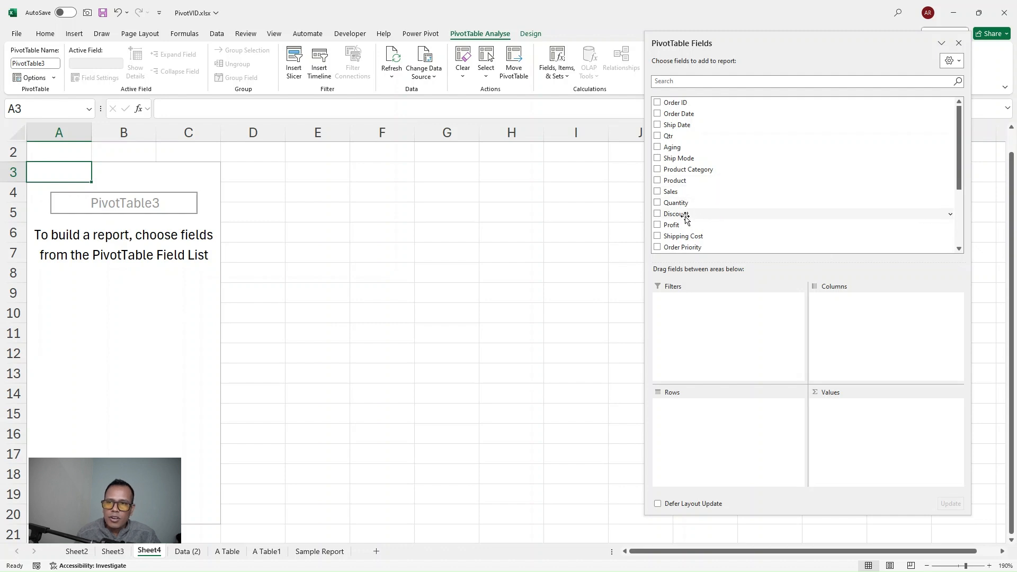
left_click_drag(682, 225, 874, 428)
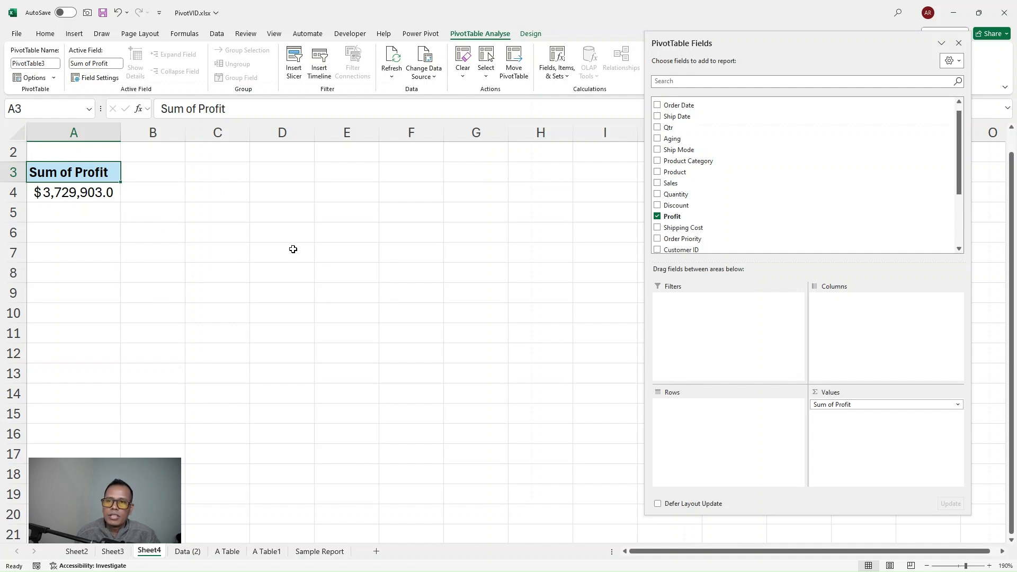
left_click(87, 195)
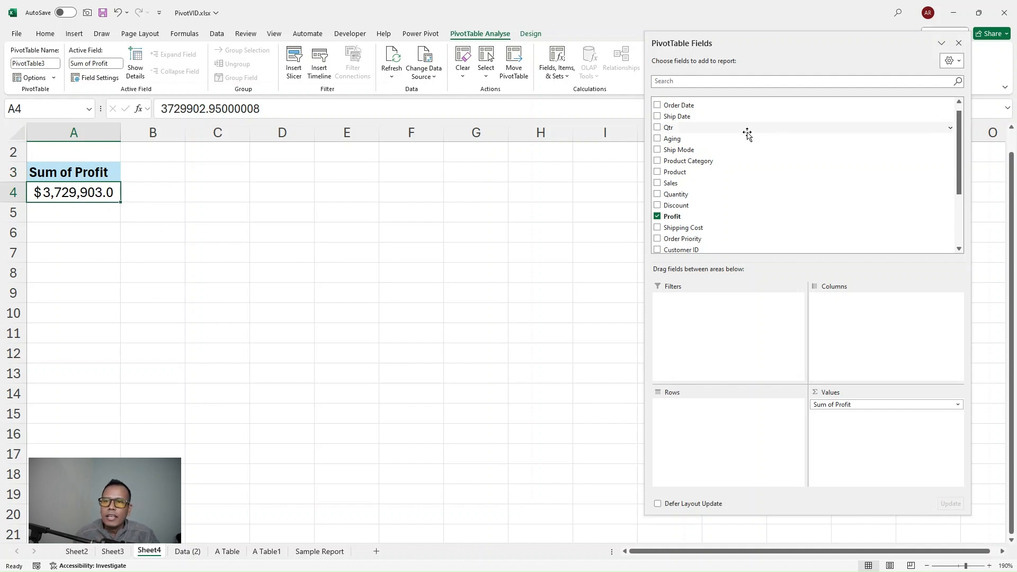
Check the order dates on the Data (2) sheet, then add the Order Date field to the Rows area of the PivotTable on Sheet4.
left_click(695, 105)
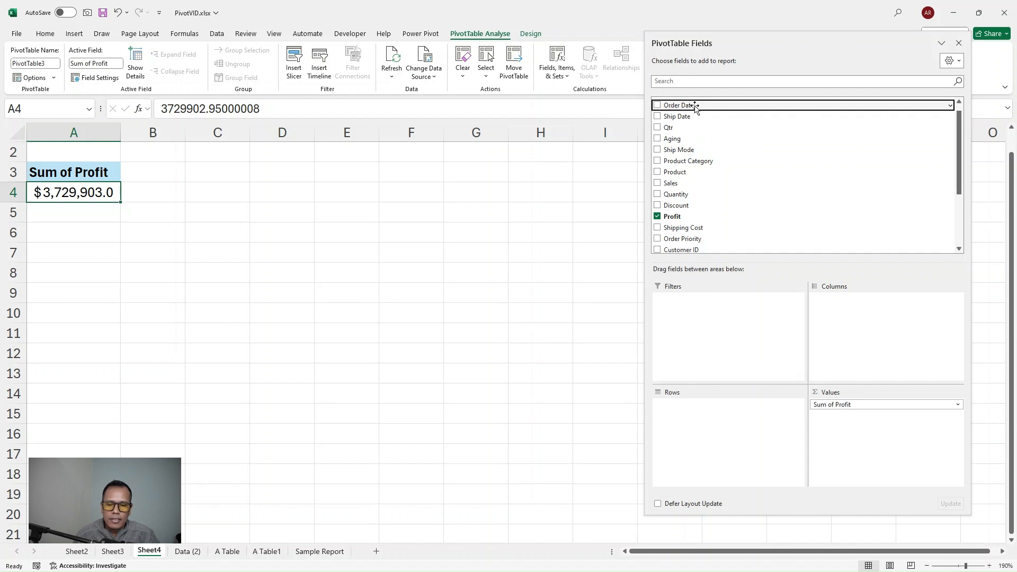
left_click(196, 553)
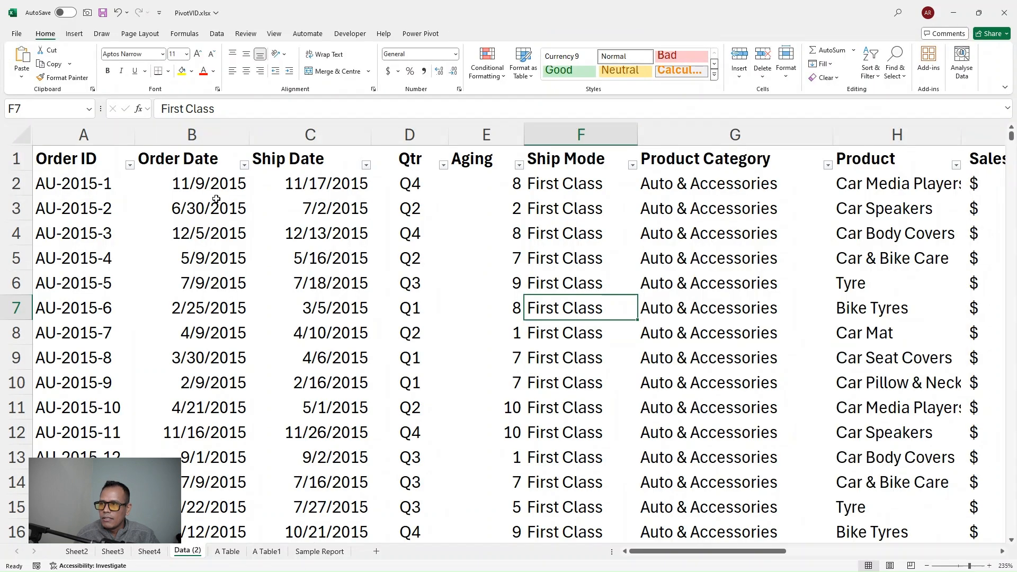
left_click_drag(217, 183, 223, 434)
left_click(149, 551)
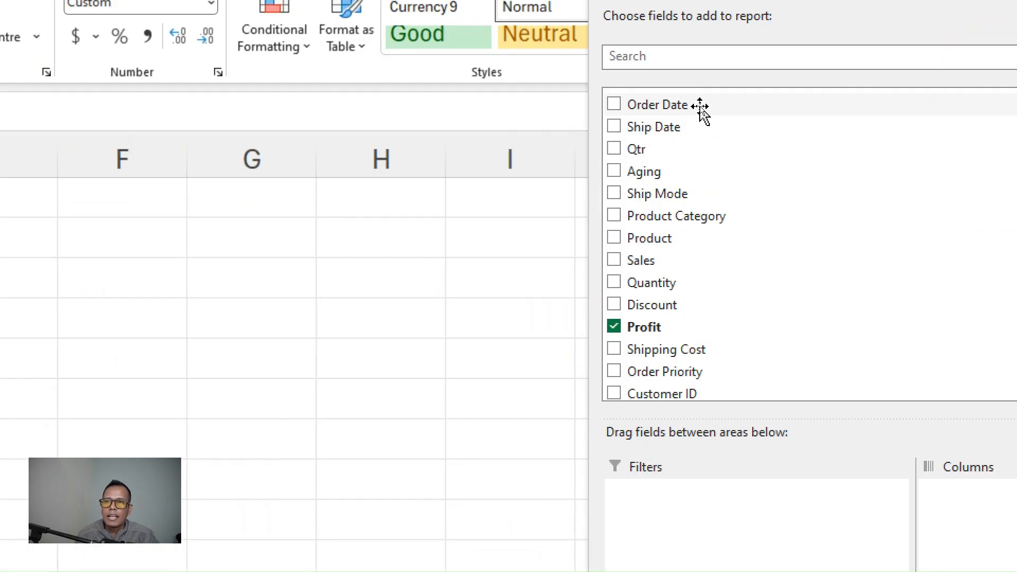
left_click_drag(701, 106, 717, 213)
left_click_drag(731, 321, 741, 571)
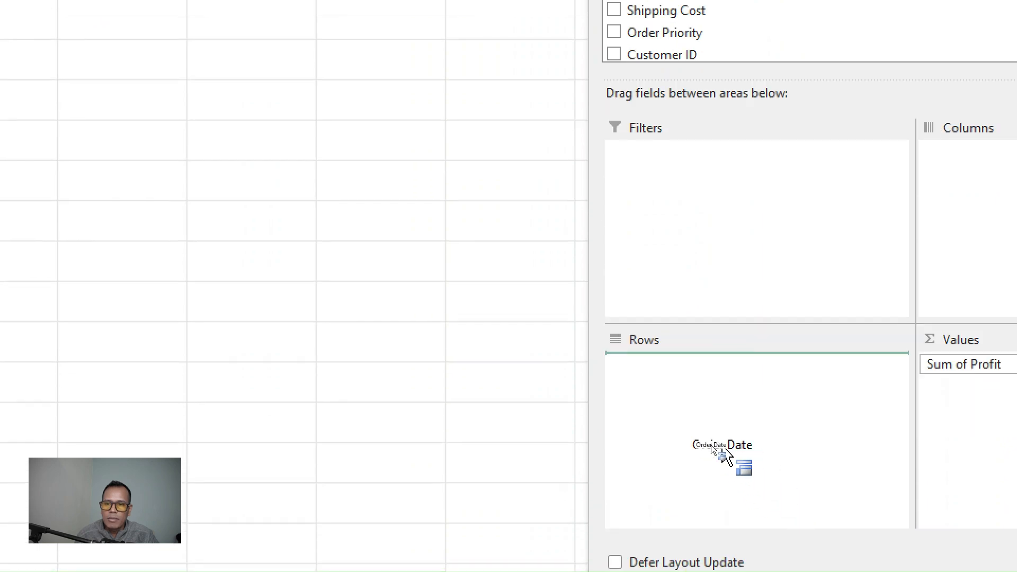
left_click_drag(741, 454, 740, 454)
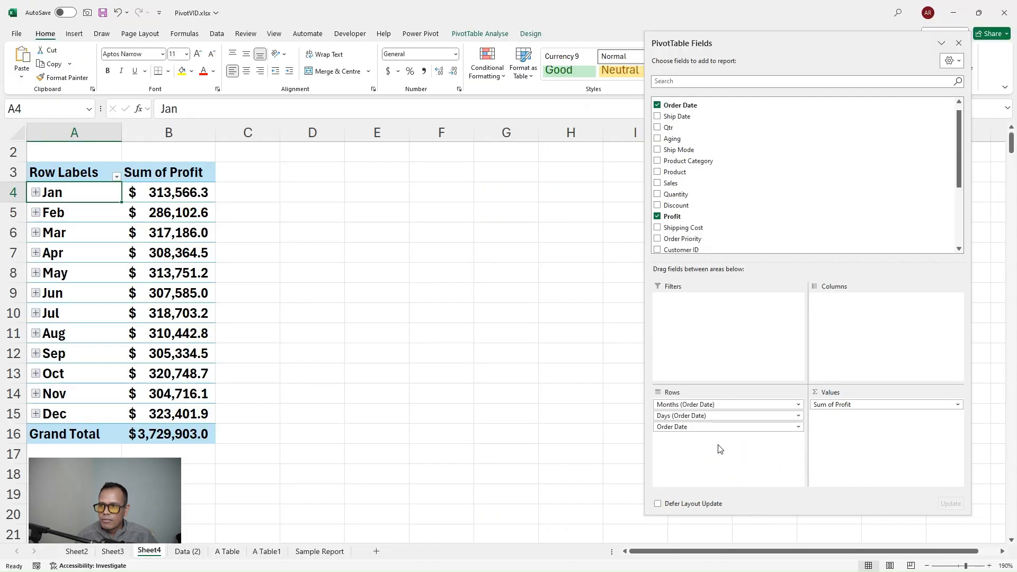
Ungroup the month row labels so that the PivotTable lists individual order dates.
left_click(85, 253)
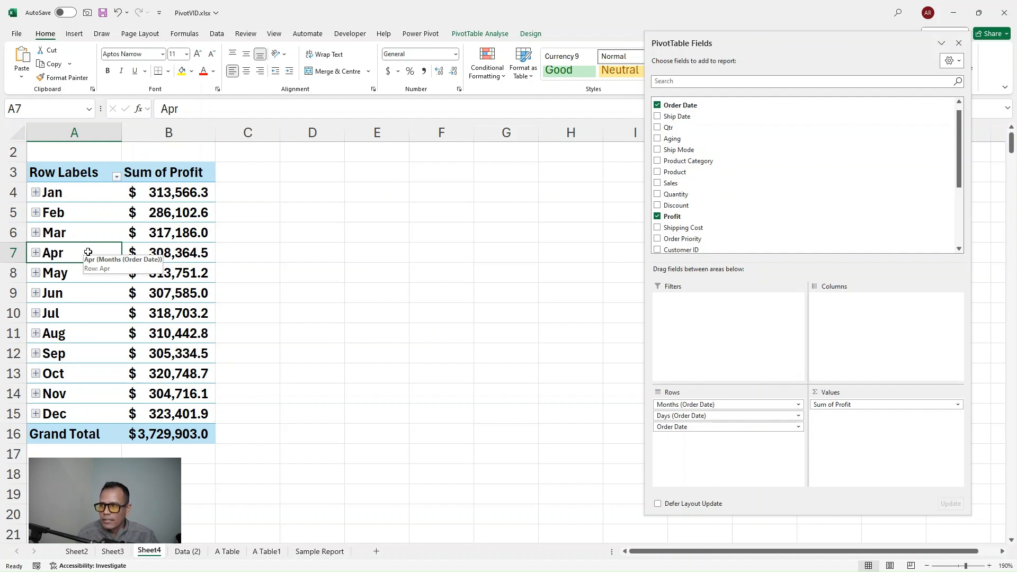
left_click(81, 233)
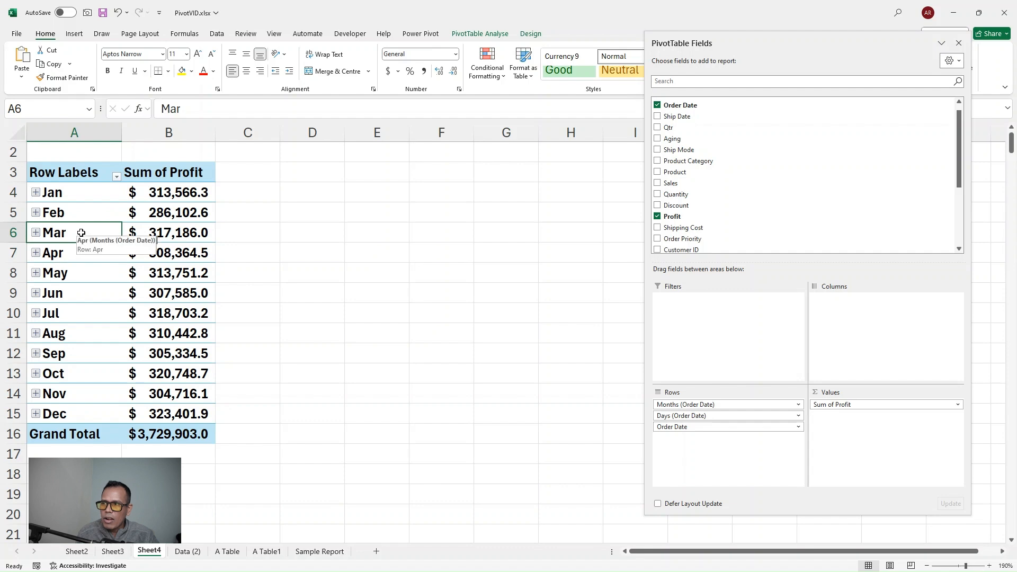
scroll(81, 233, "up", 8, "ctrl")
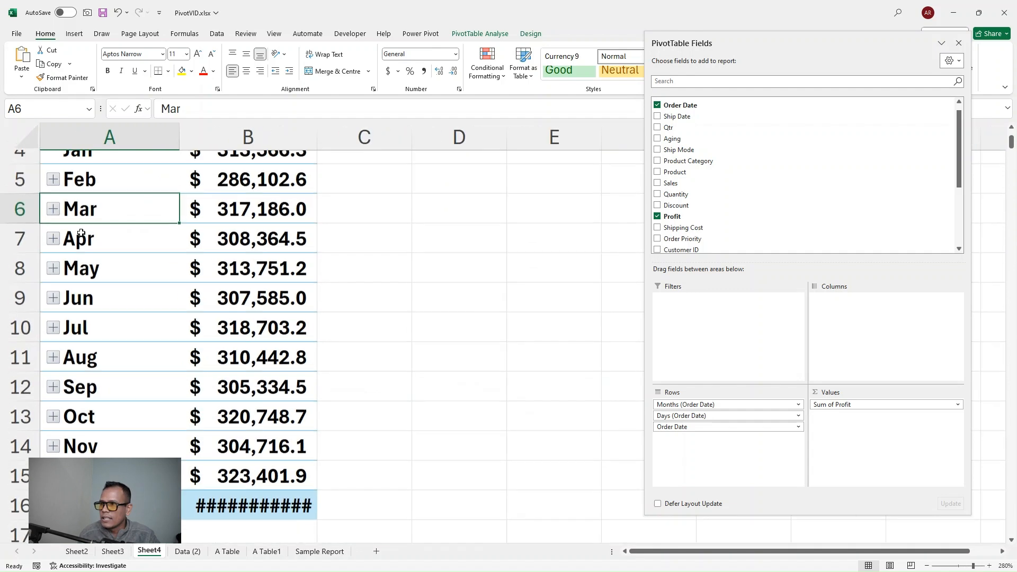
right_click(124, 202)
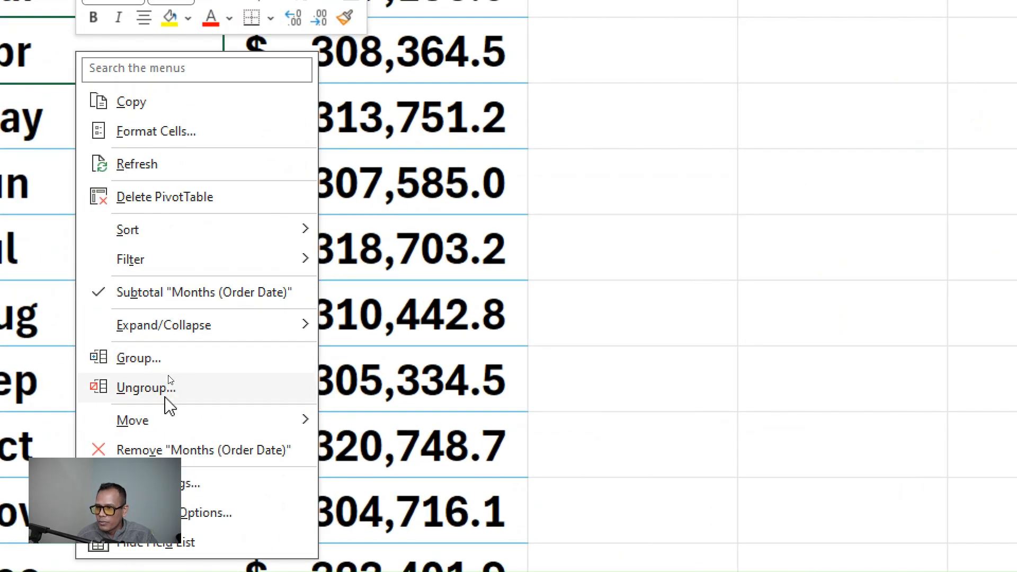
left_click(142, 388)
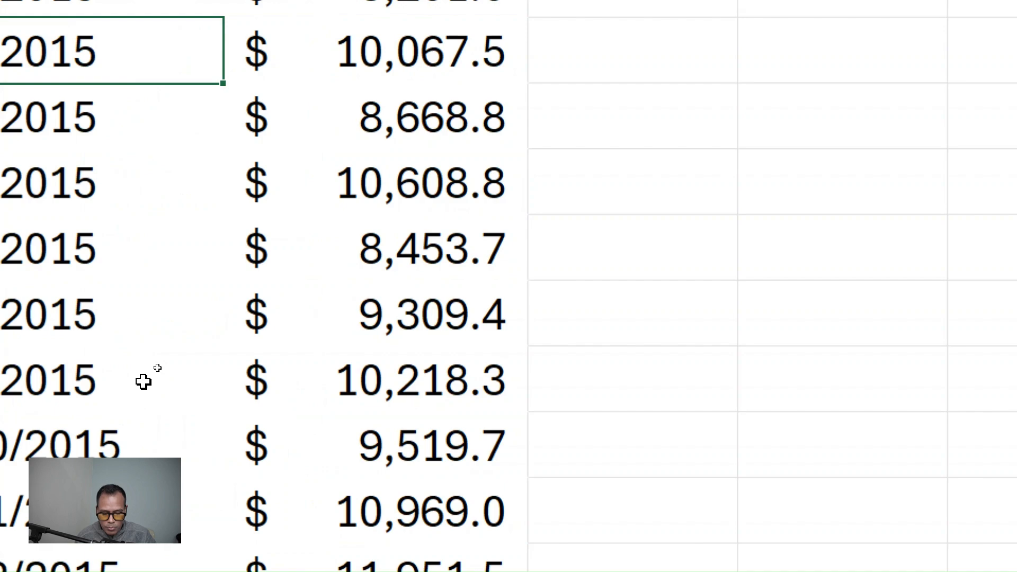
Examine the individual order date rows and their Sum of Profit values in the ungrouped PivotTable.
scroll(157, 367, "up", 2)
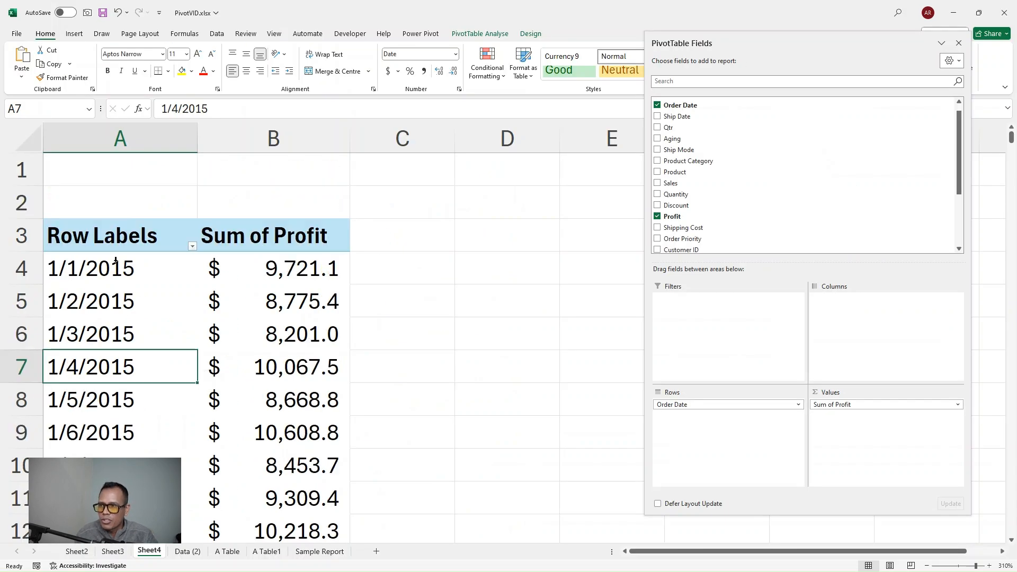
left_click(124, 268)
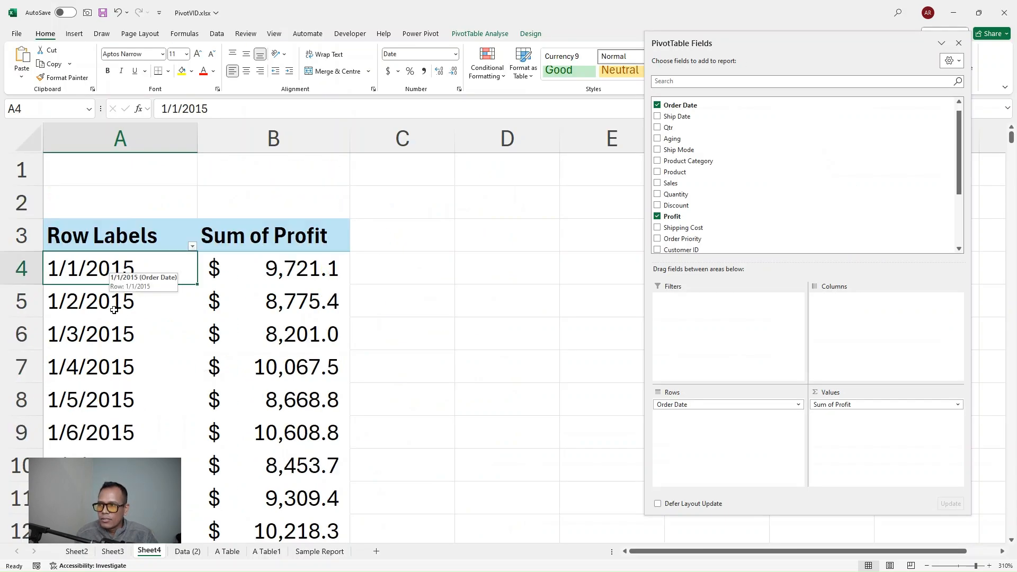
left_click_drag(114, 272, 117, 466)
left_click(114, 366)
left_click(113, 333)
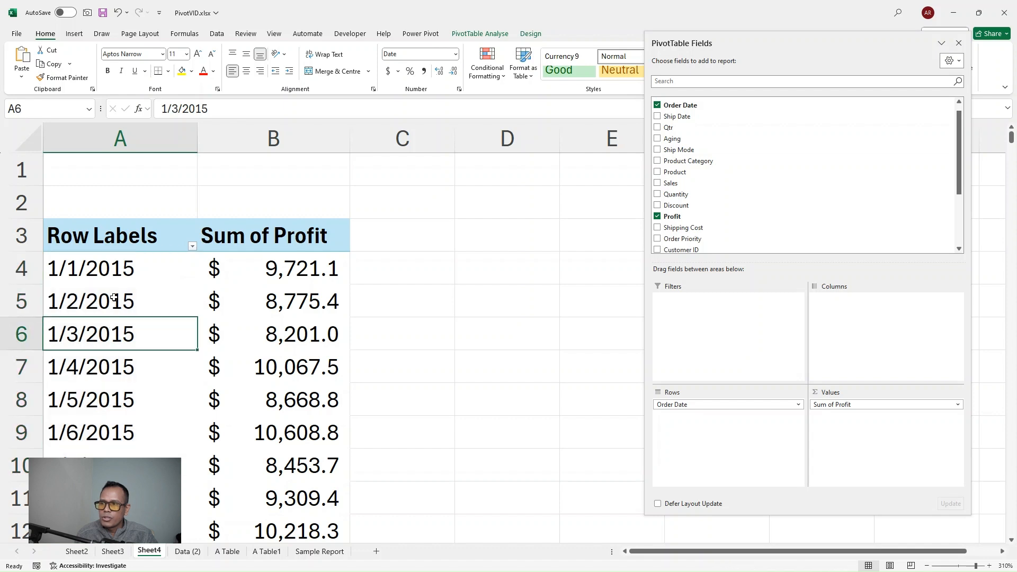
left_click(114, 298)
left_click(116, 268)
left_click_drag(117, 268, 270, 269)
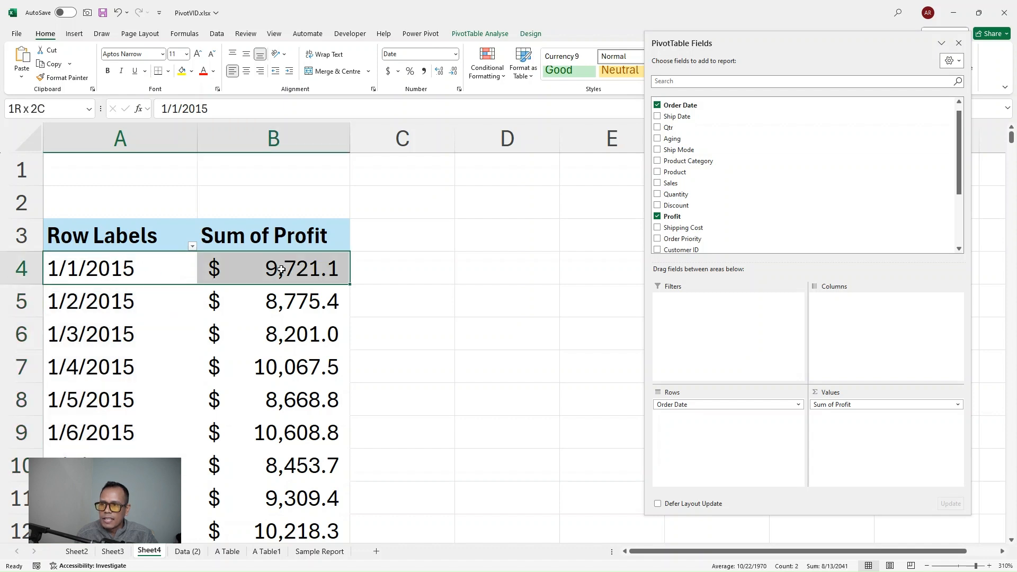
left_click_drag(99, 303, 242, 302)
left_click_drag(88, 331, 262, 323)
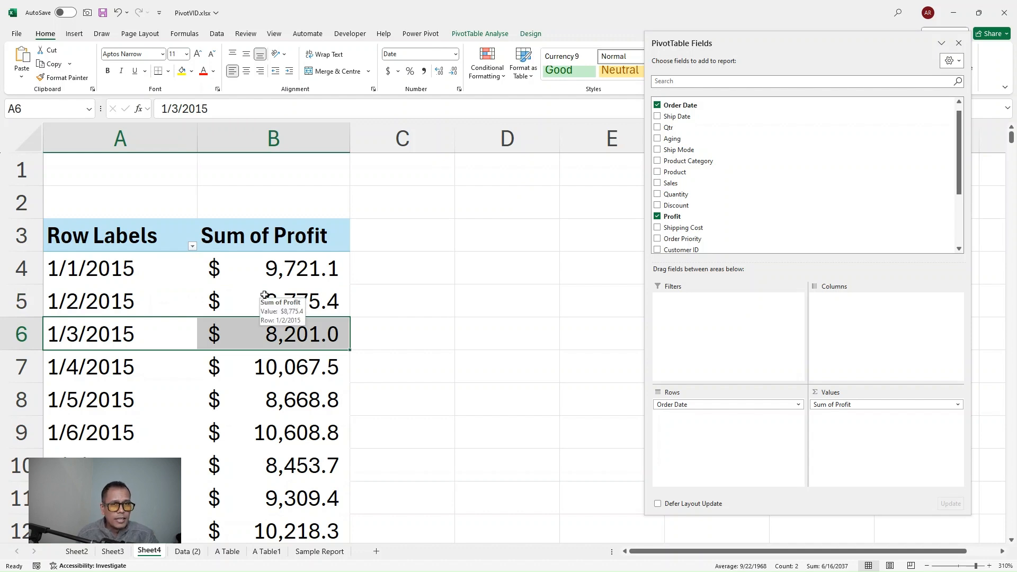
left_click(126, 310)
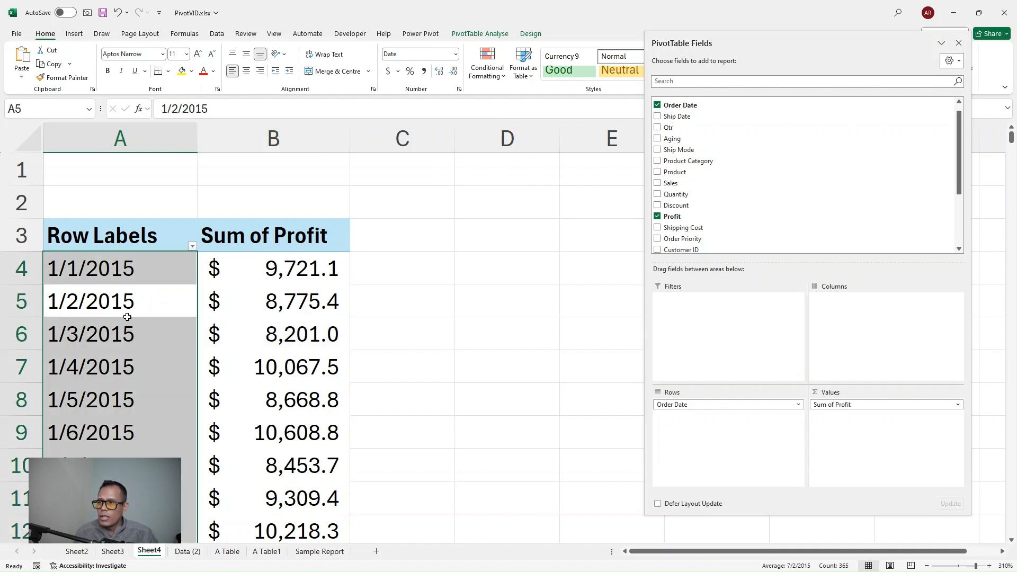
scroll(155, 297, "down", 3)
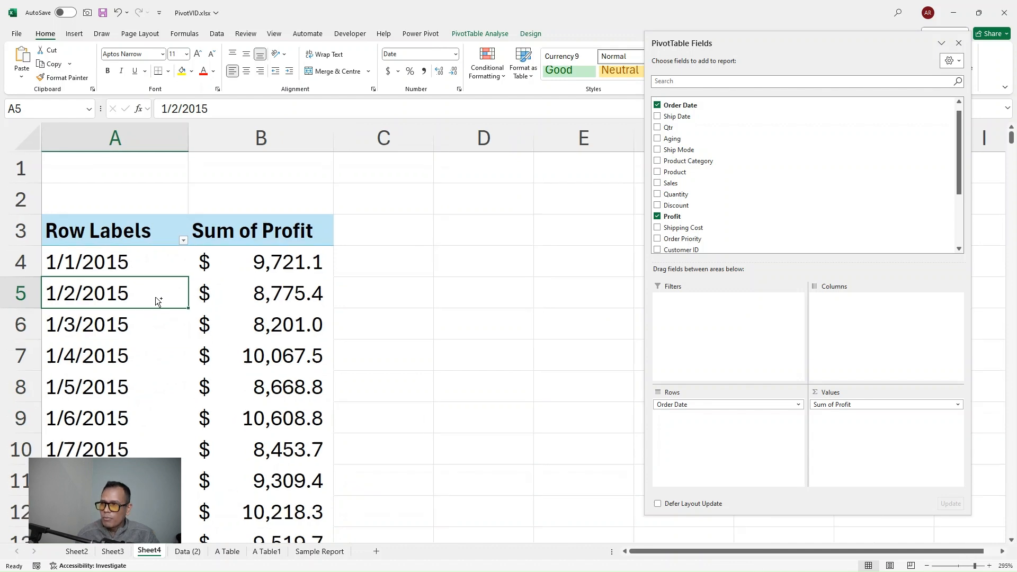
Group the order date row labels in the PivotTable by both Months and Quarters.
right_click(140, 277)
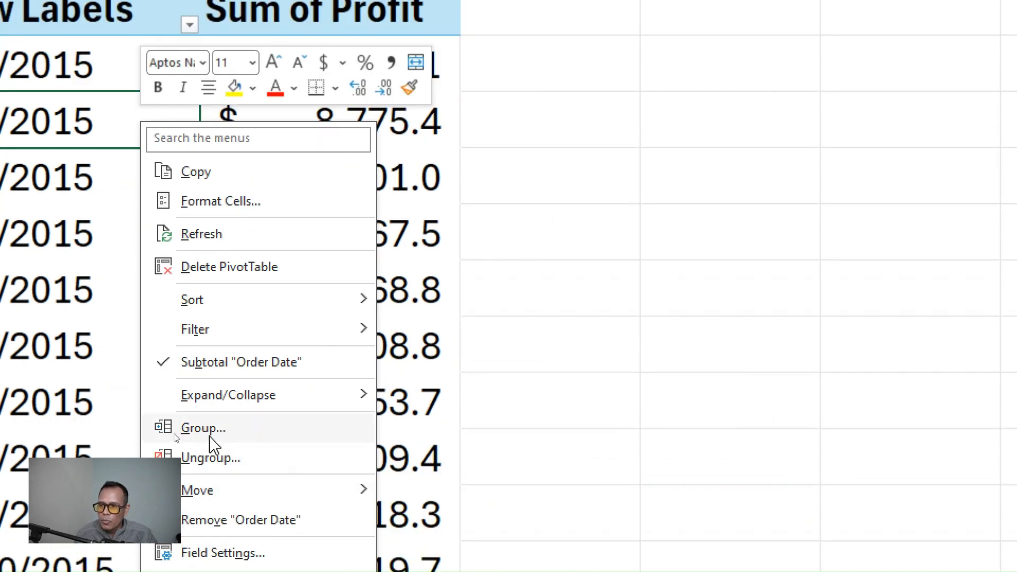
left_click(210, 437)
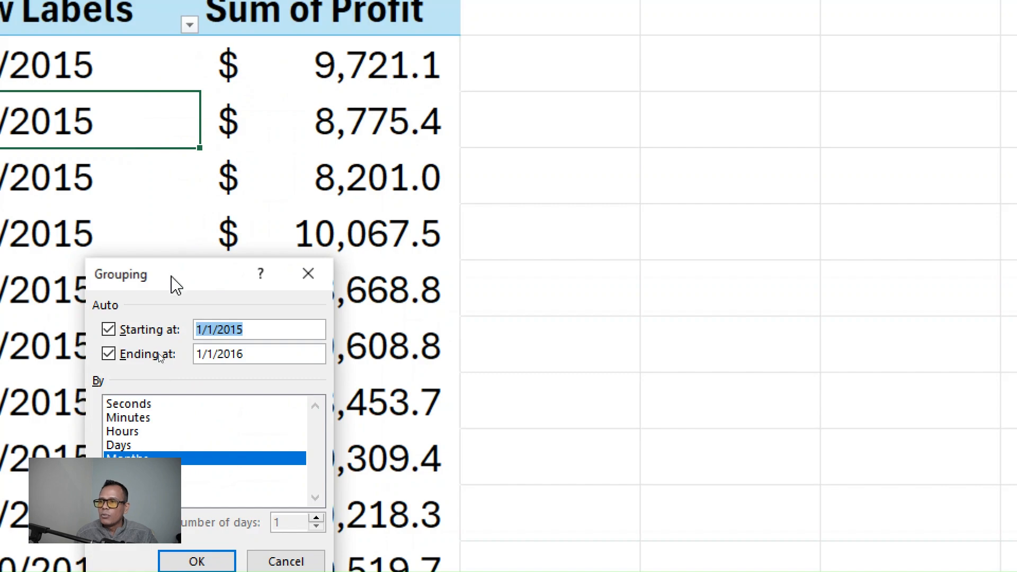
left_click_drag(175, 284, 525, 111)
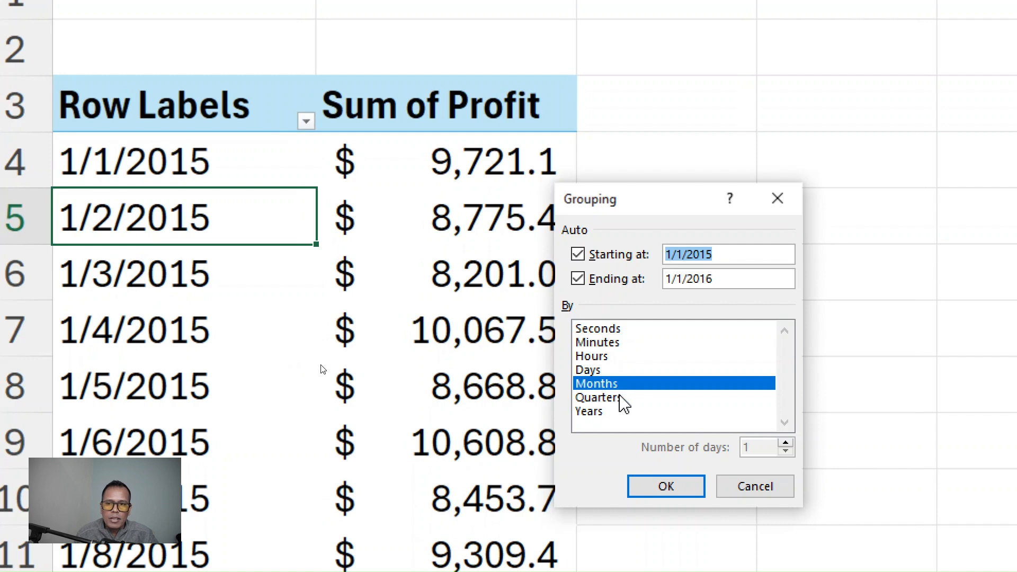
left_click(620, 398)
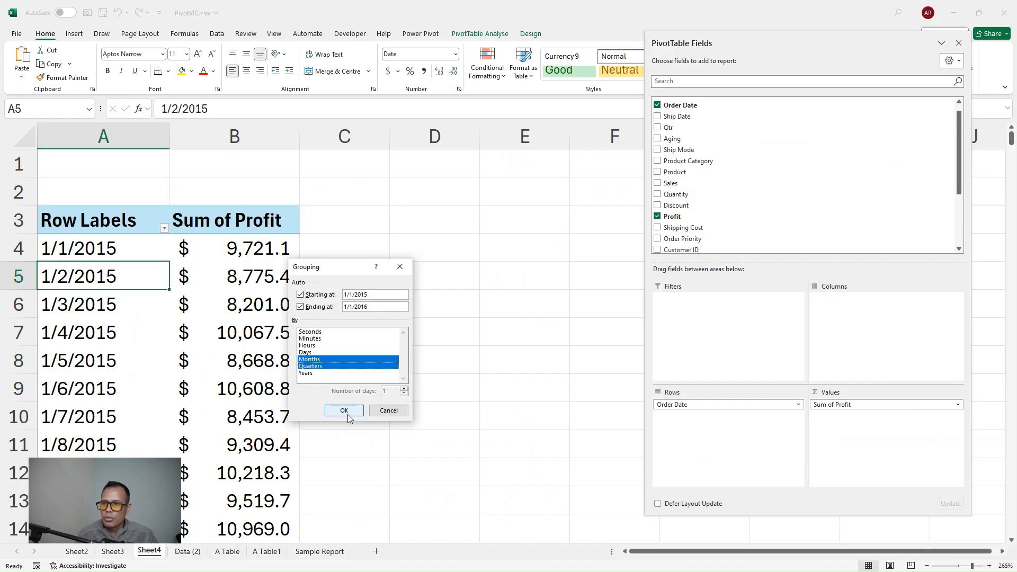
left_click(347, 414)
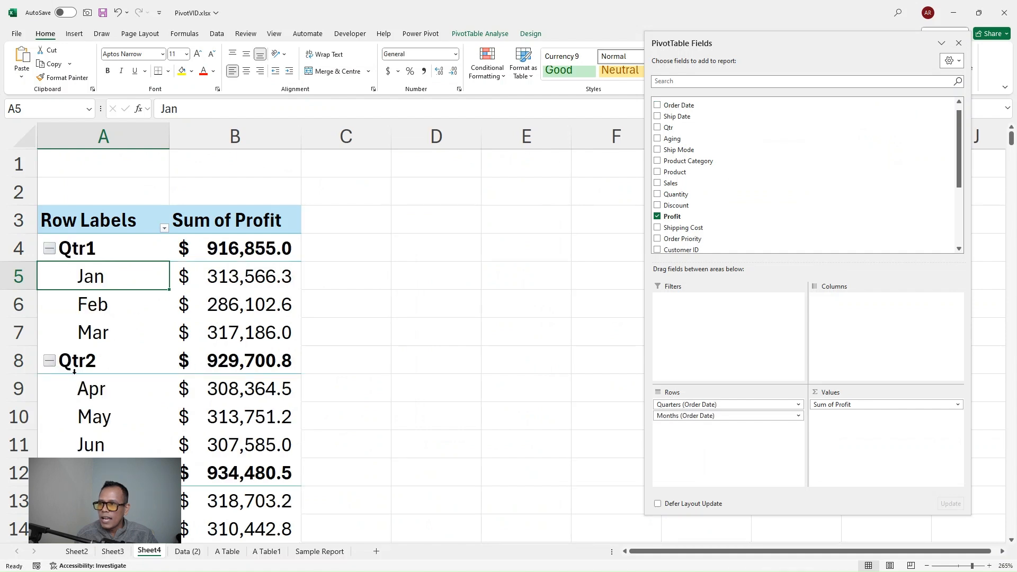
Collapse the Qtr1, Qtr2, Qtr3 and Qtr4 row groups so that only the quarter totals are listed.
left_click(50, 248)
left_click(49, 276)
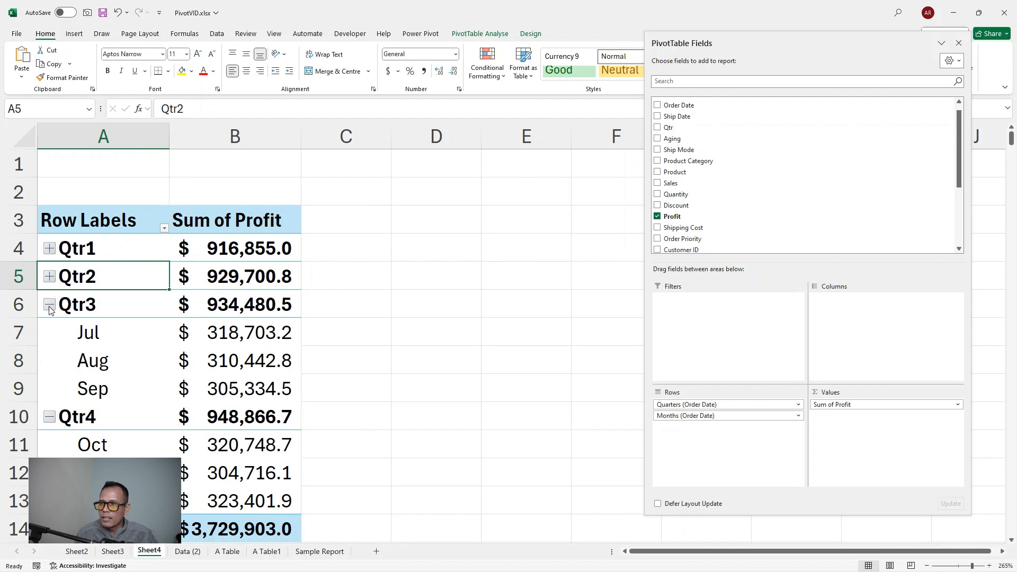
left_click(49, 305)
left_click(50, 331)
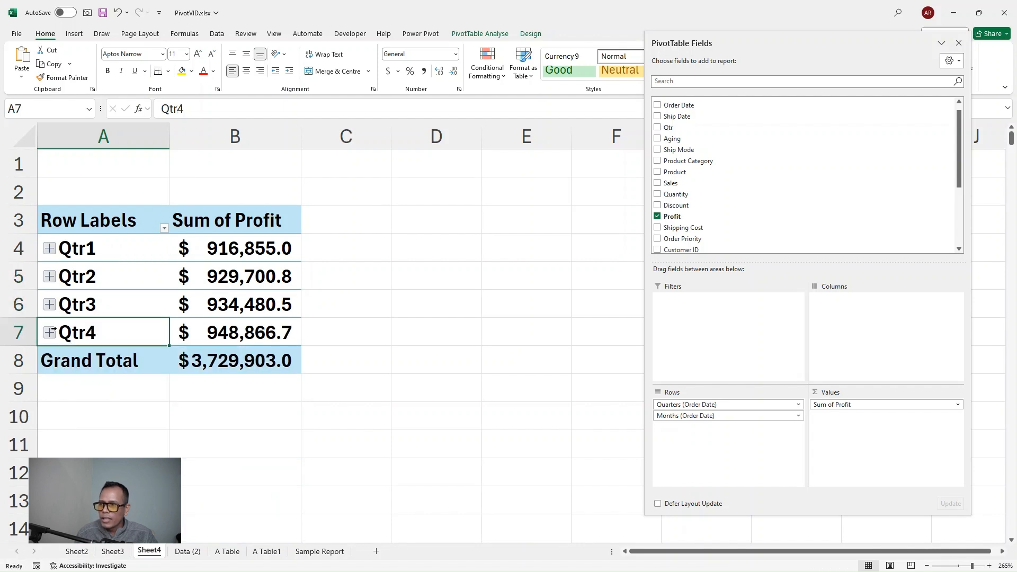
Expand all four quarter row groups again to list their months.
left_click(50, 332)
left_click(49, 304)
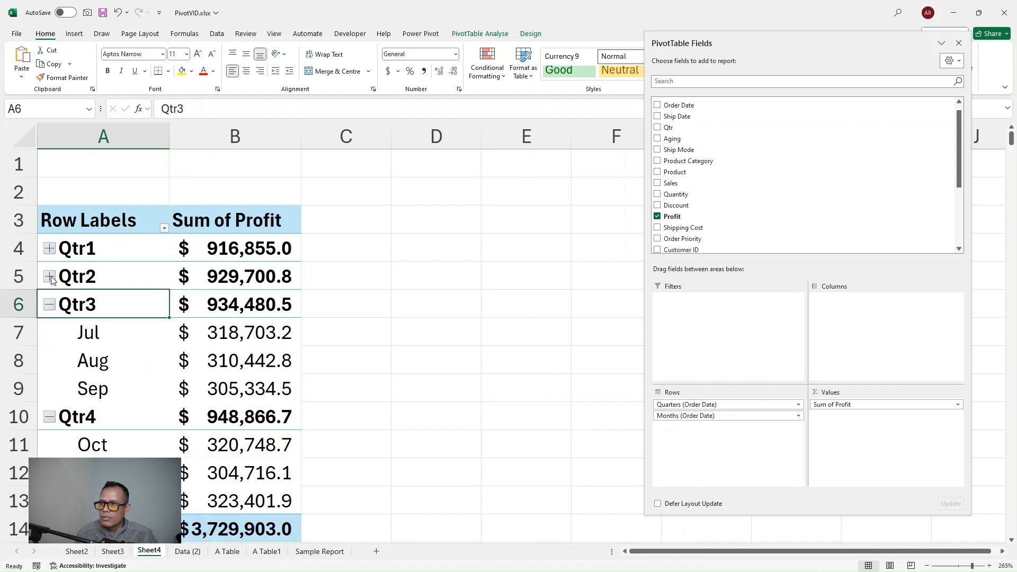
left_click(49, 276)
left_click(50, 248)
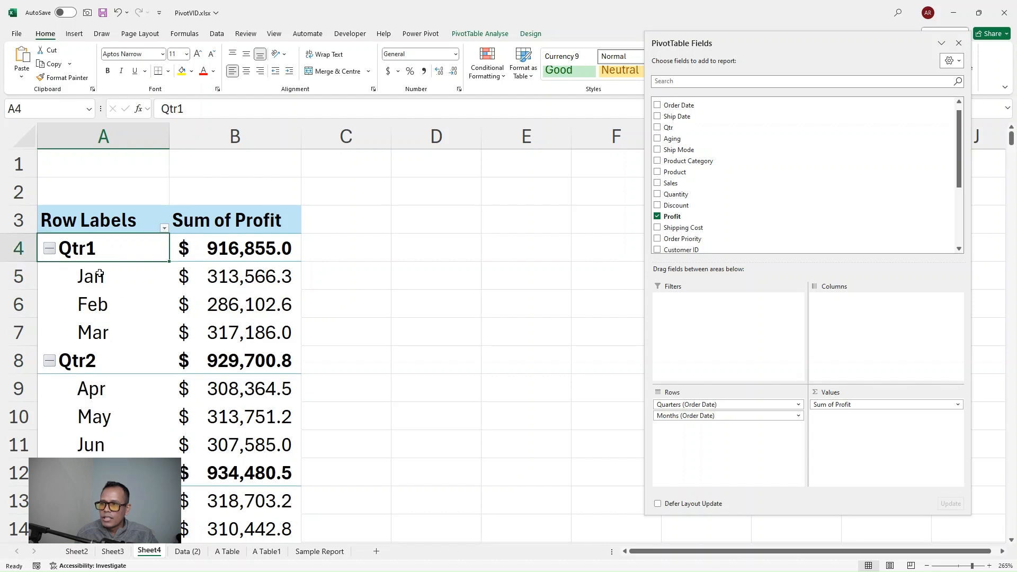
Examine the Sum of Profit values for the months, the quarter subtotals and the grand total.
left_click(100, 275)
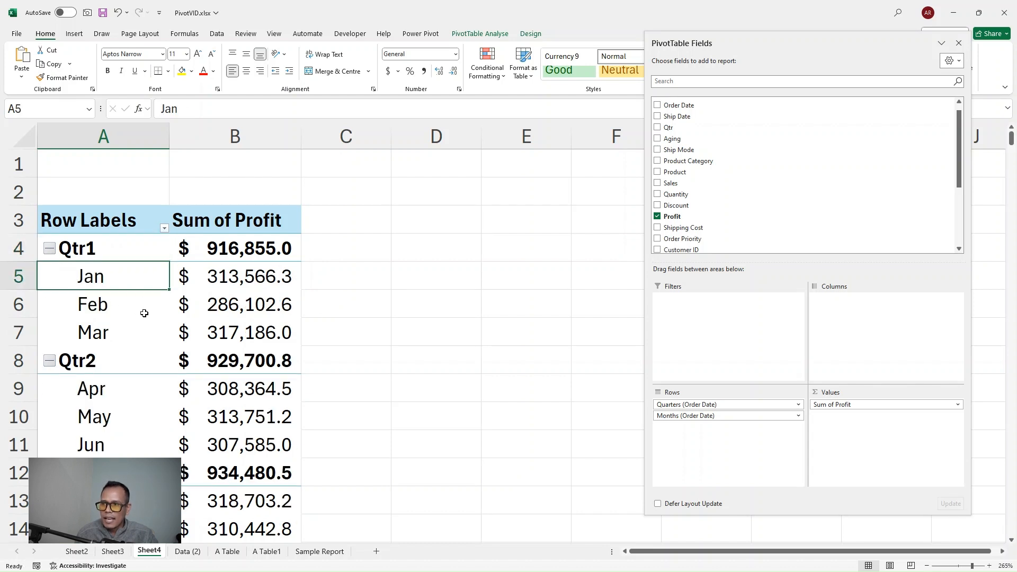
left_click(233, 280)
left_click(110, 279)
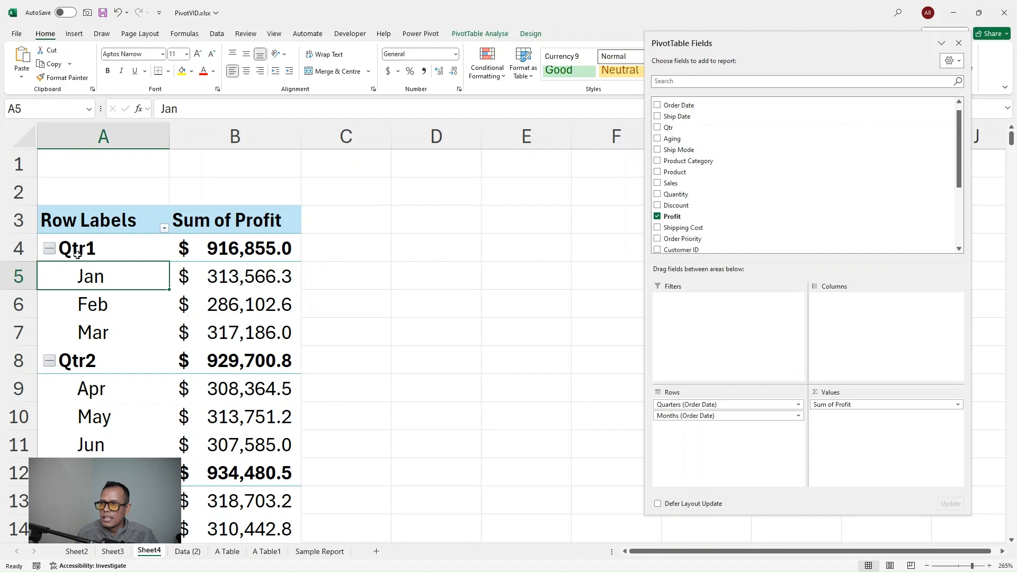
left_click(103, 251)
mouse_move(103, 251)
left_mouse_down()
mouse_move(255, 249)
mouse_move(217, 252)
left_mouse_up()
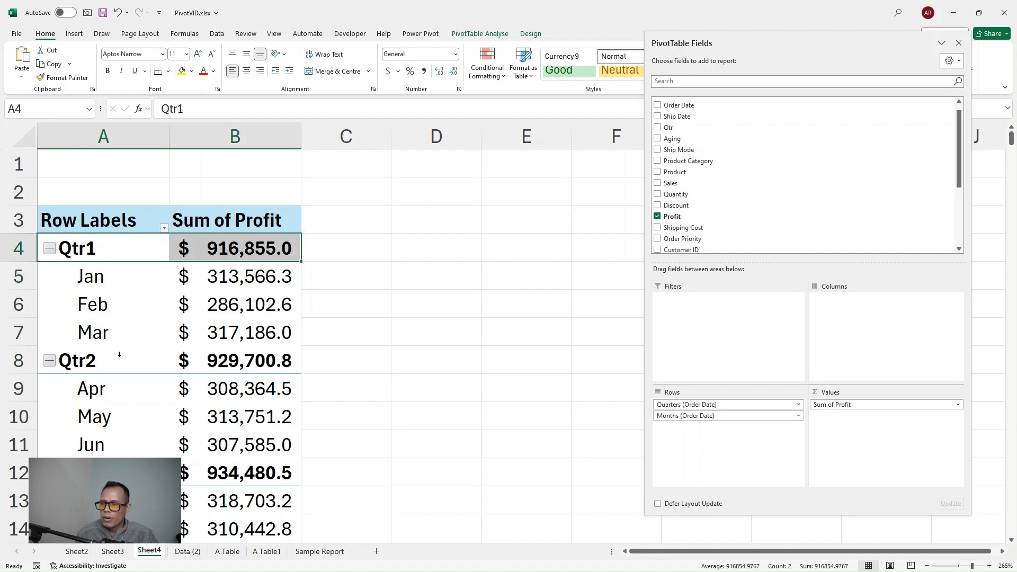
left_click_drag(106, 360, 254, 353)
scroll(185, 366, "down", 6)
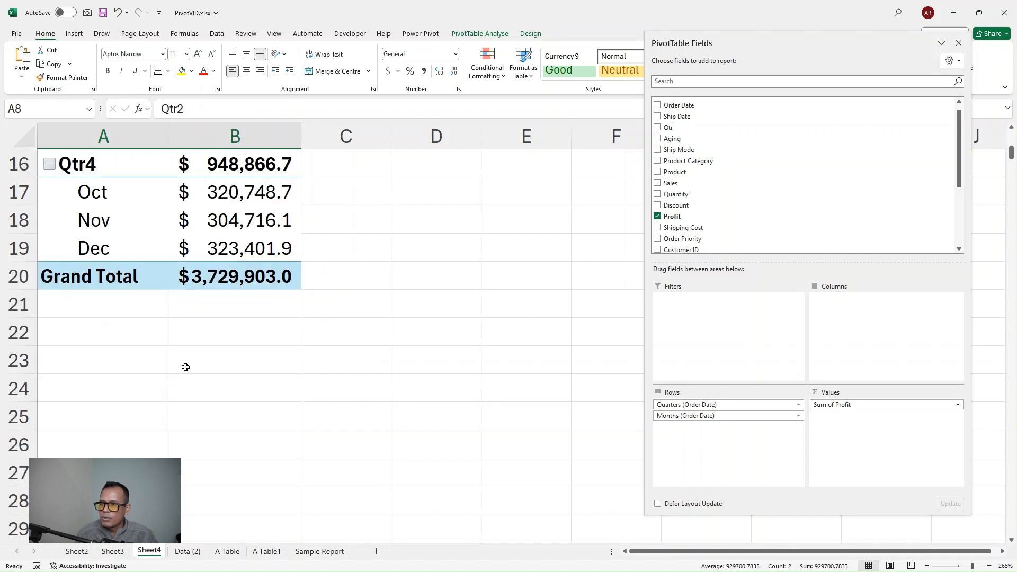
scroll(162, 355, "up", 3)
left_click_drag(78, 447, 265, 444)
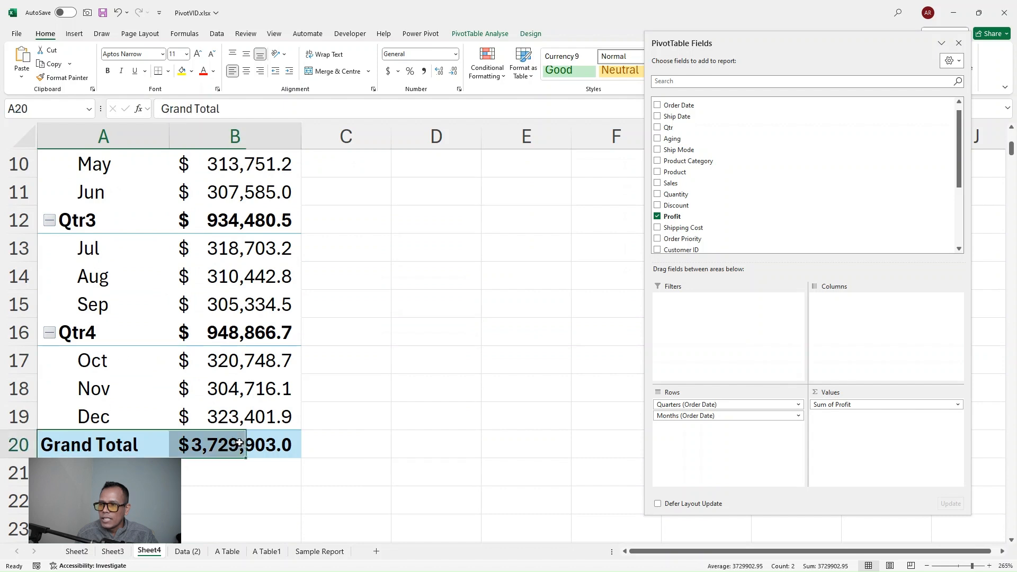
left_click(272, 437)
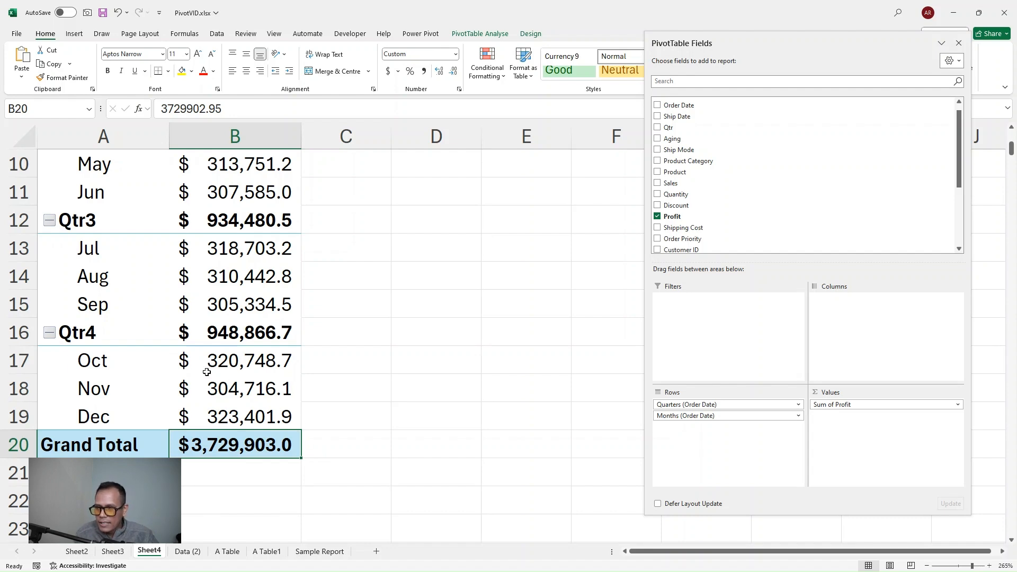
scroll(207, 372, "up", 3)
scroll(124, 362, "down", 2)
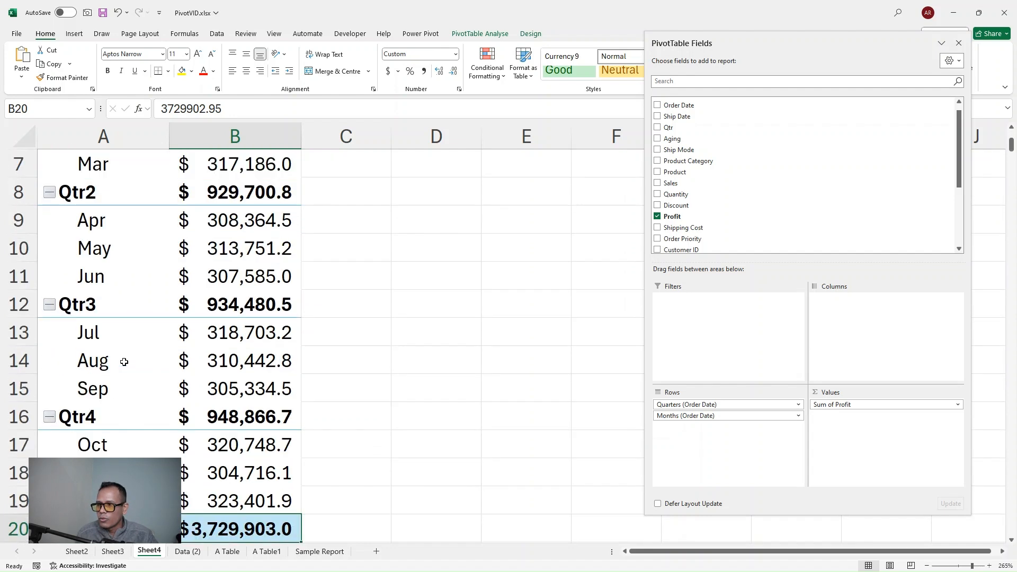
Regroup the row labels by Months only, removing the Quarters level from the PivotTable.
scroll(124, 362, "up", 2)
right_click(97, 305)
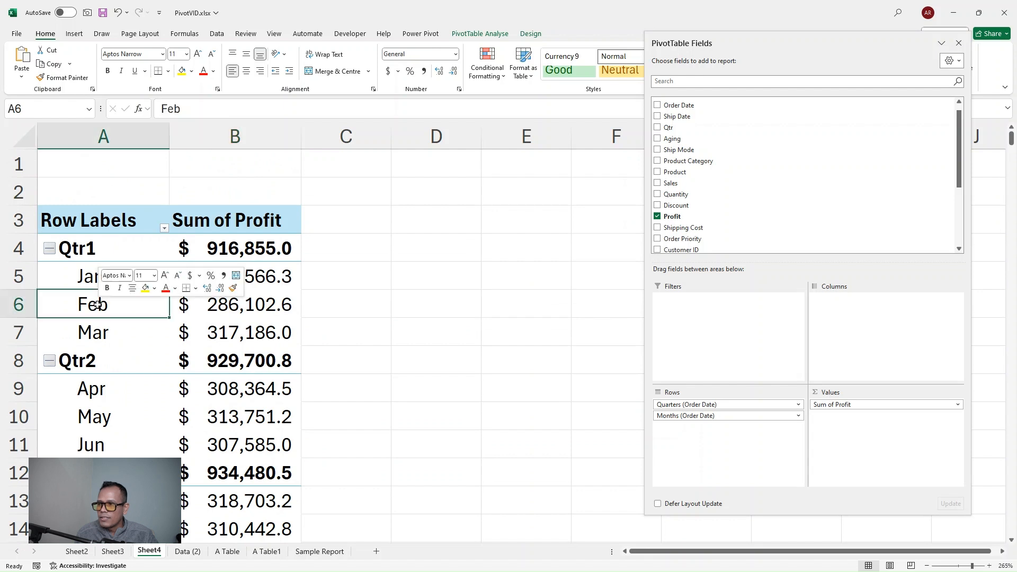
left_click(130, 457)
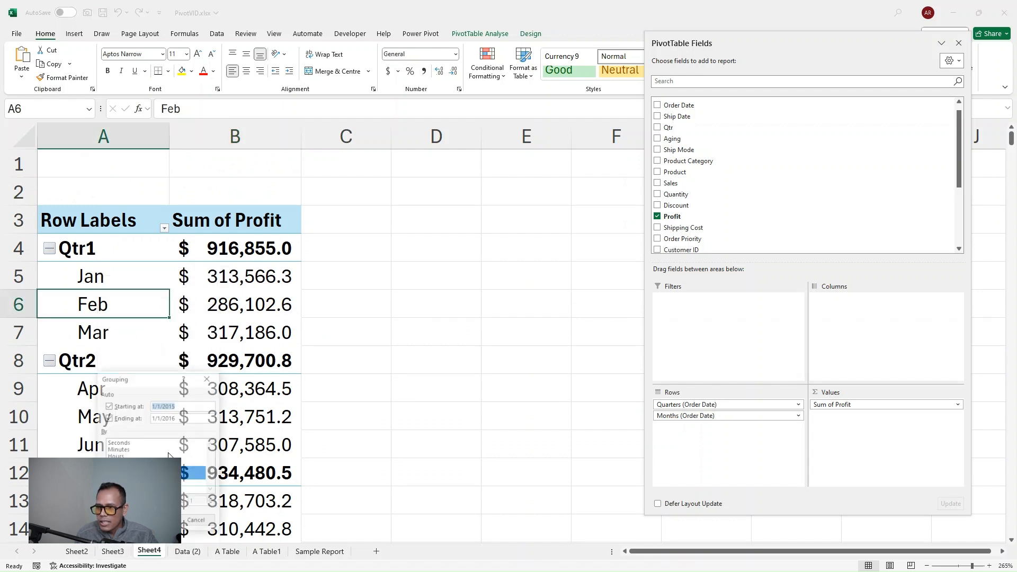
left_click_drag(143, 378, 394, 264)
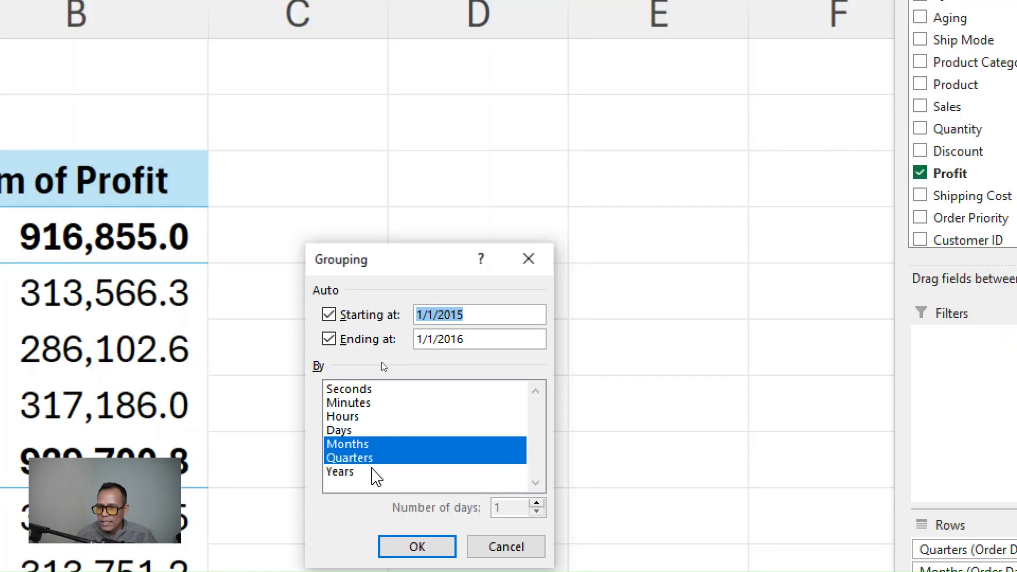
left_click(365, 459)
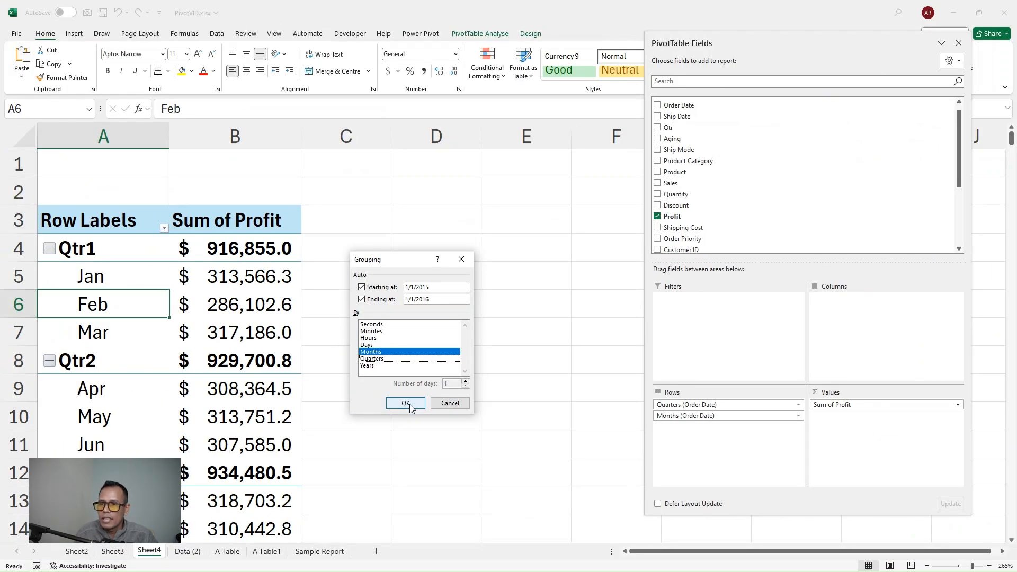
left_click(406, 403)
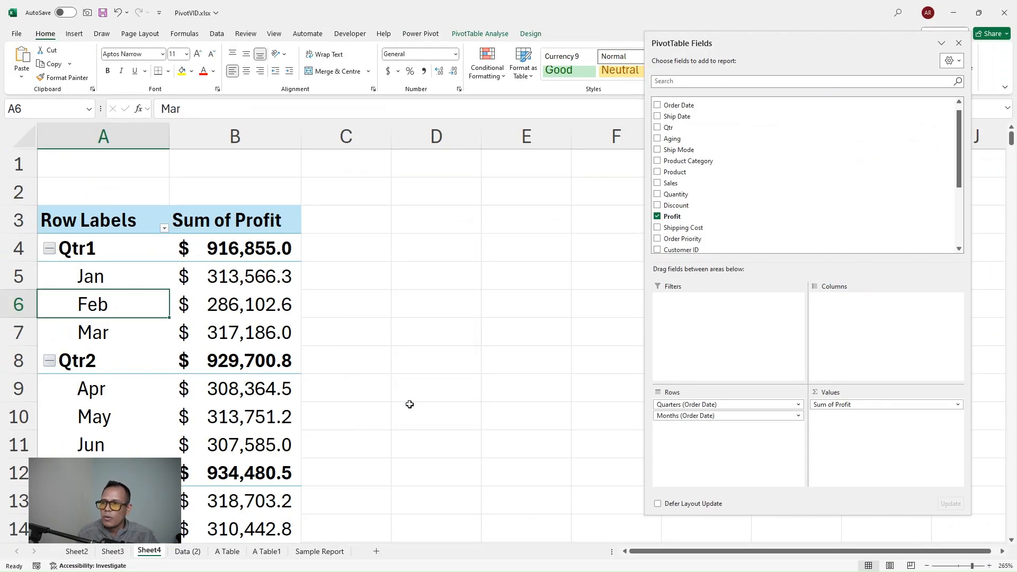
scroll(398, 404, "down", 4)
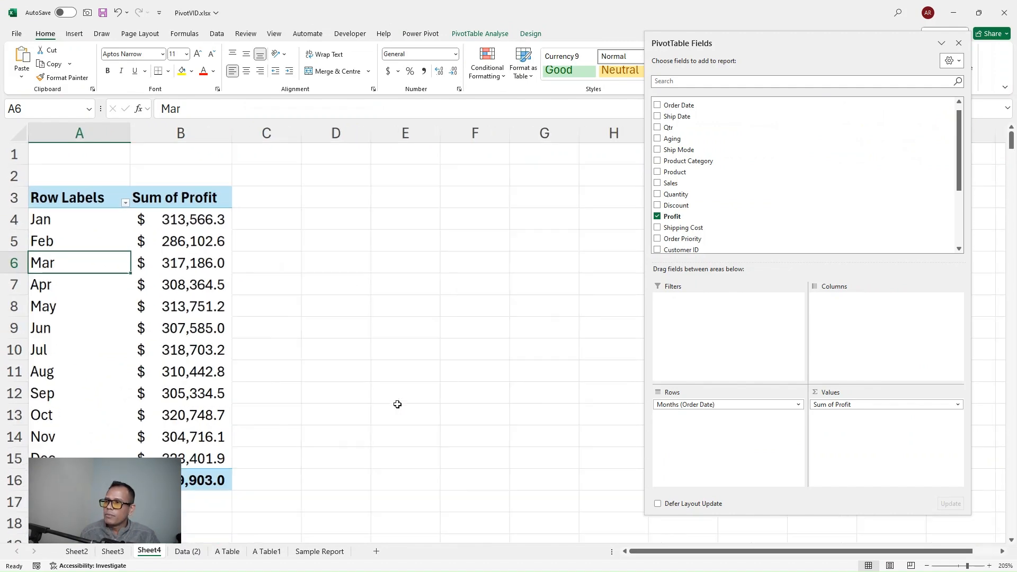
Move the PivotTable Fields pane down so that it no longer covers the ribbon.
left_click(195, 267)
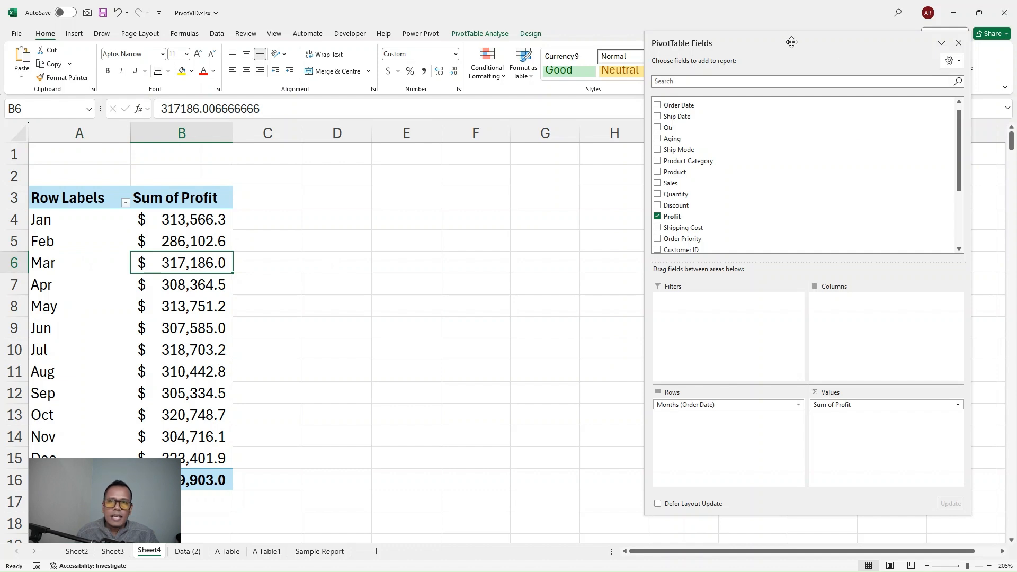
left_click_drag(790, 42, 836, 150)
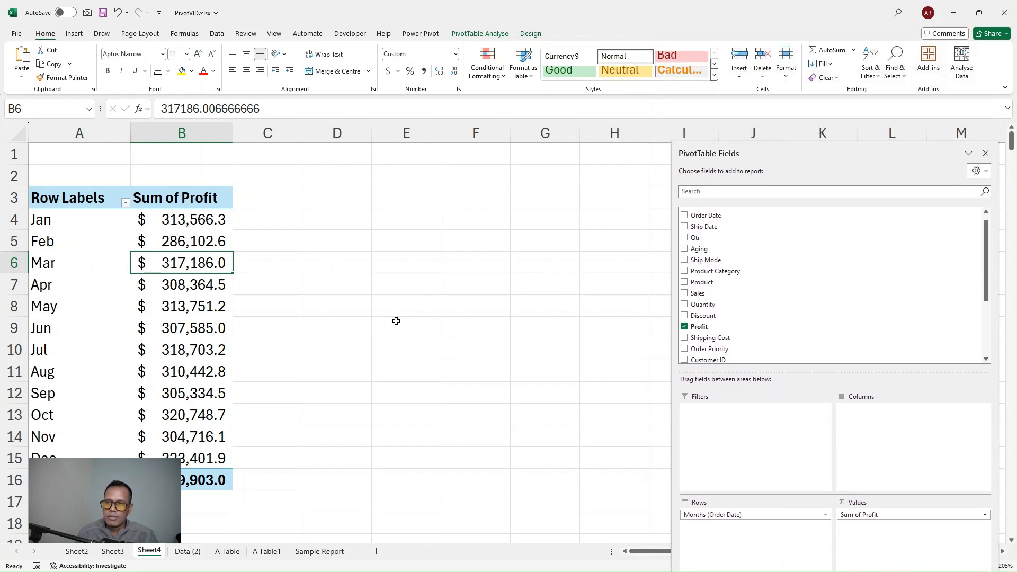
mouse_move(180, 385)
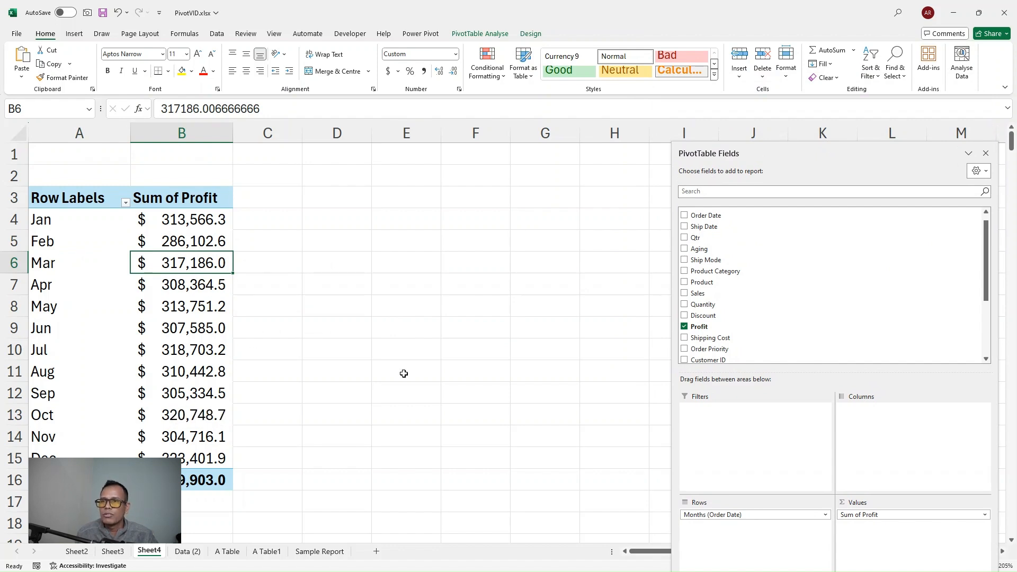
Compare the available PivotTable tools with a cell inside the PivotTable selected and with an empty cell outside it selected.
left_click(487, 35)
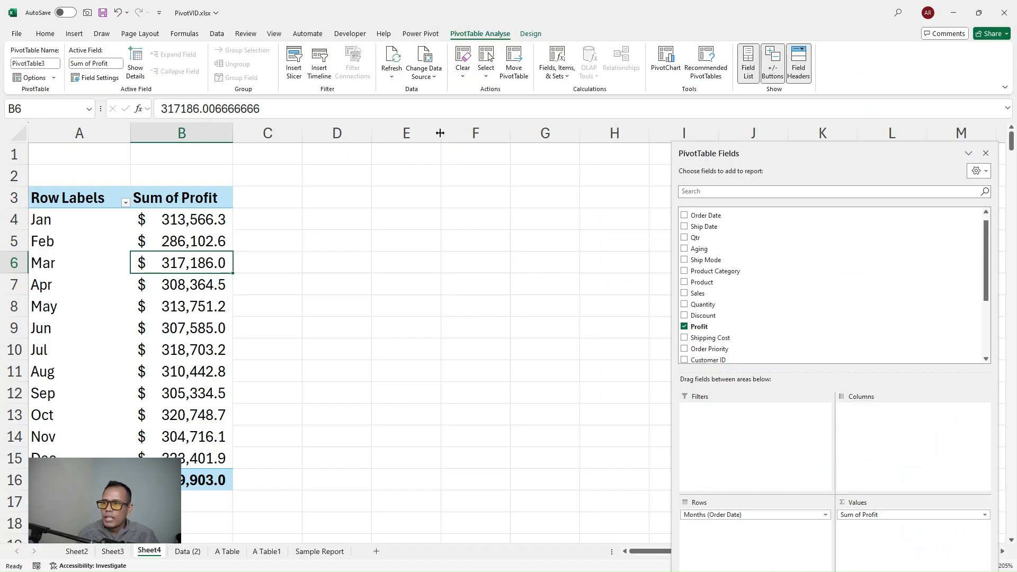
left_click(243, 243)
left_click(200, 257)
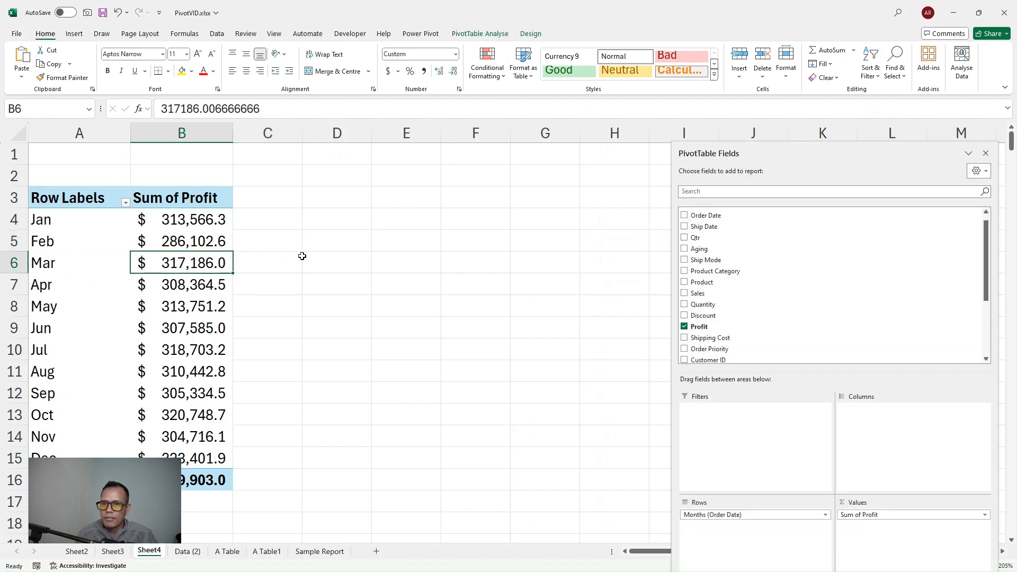
left_click(201, 243)
left_click(370, 266)
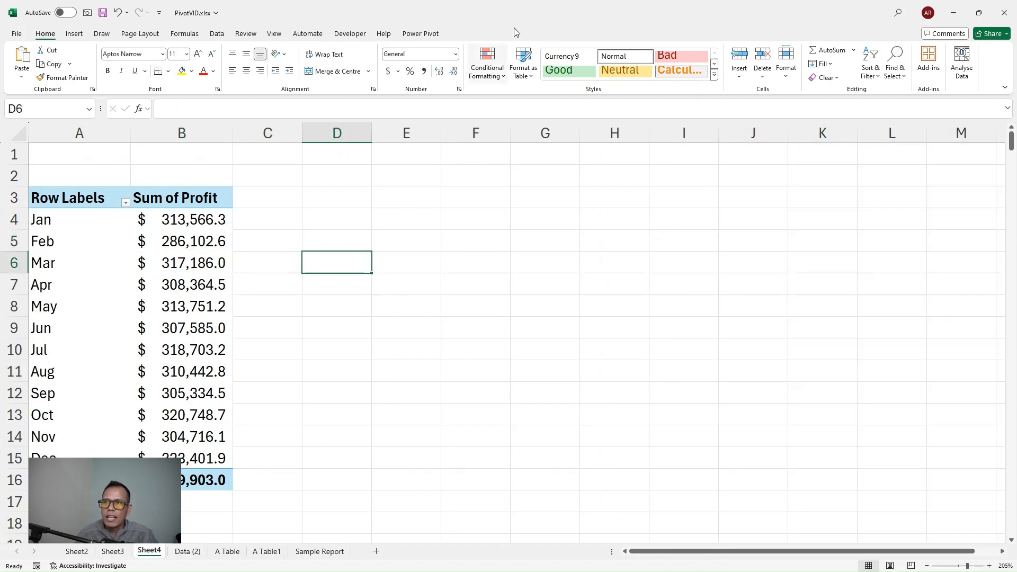
left_click(188, 259)
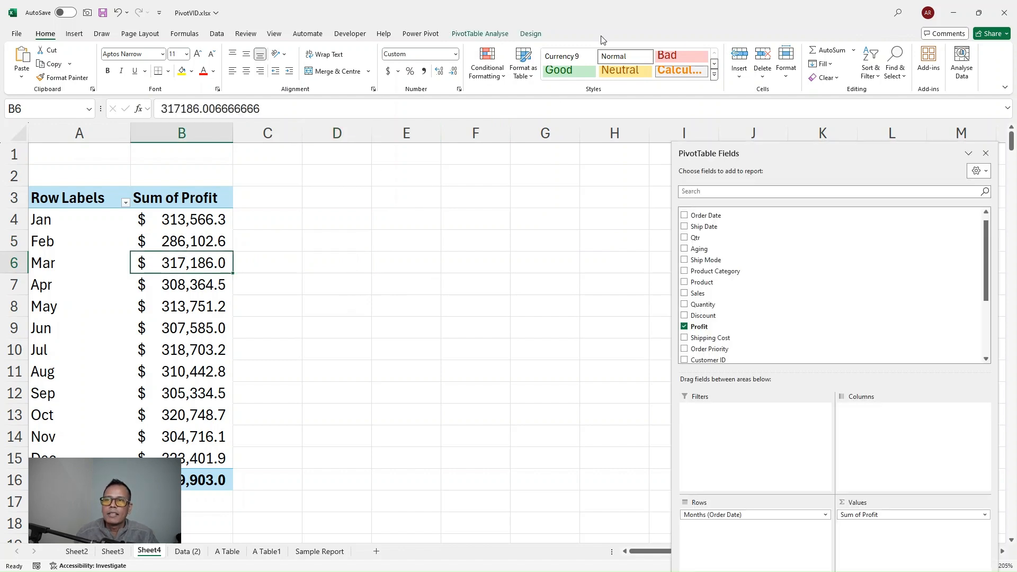
Insert a Clustered Bar PivotChart based on the monthly Sum of Profit PivotTable.
left_click(503, 35)
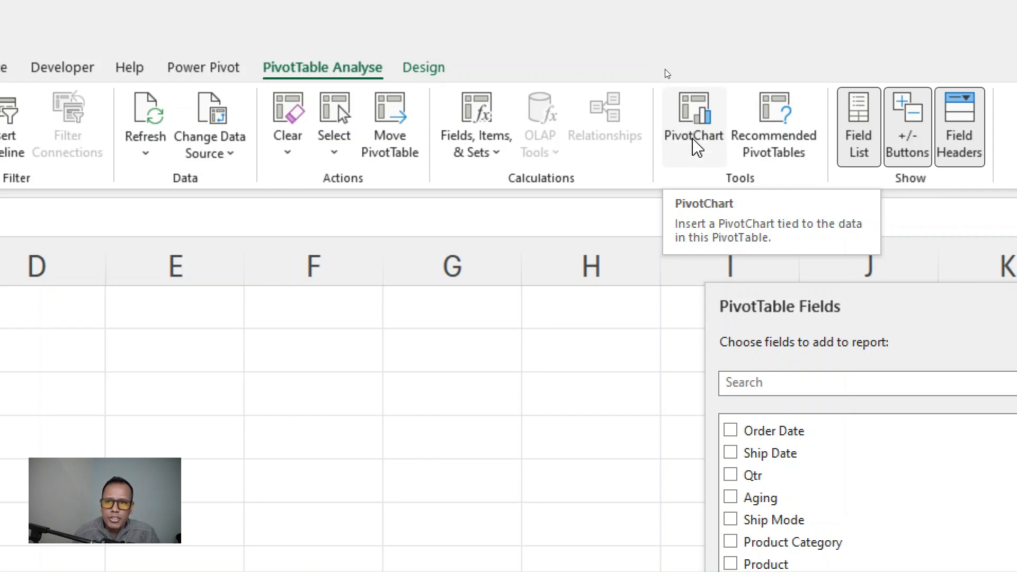
left_click(695, 144)
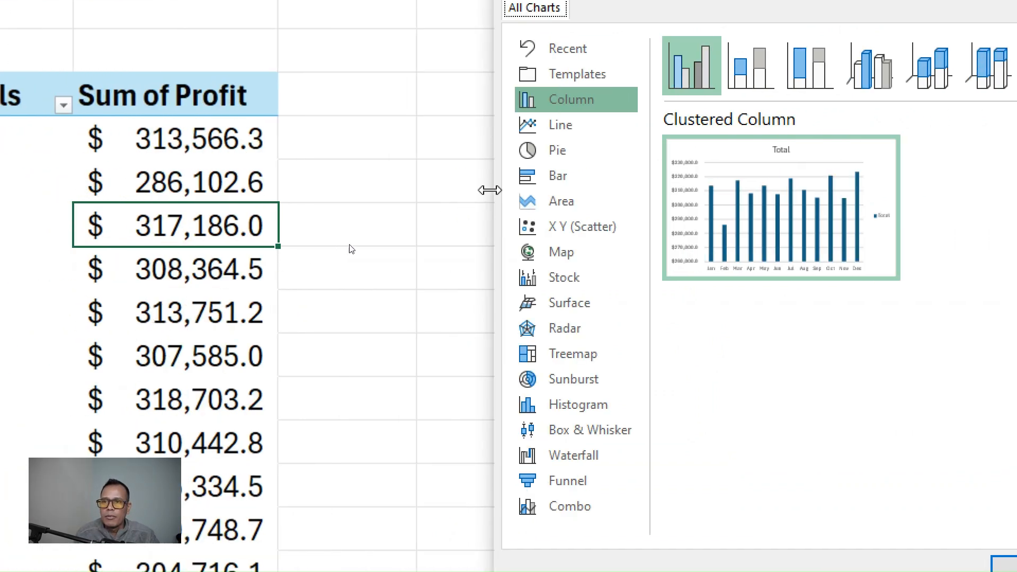
left_click(560, 180)
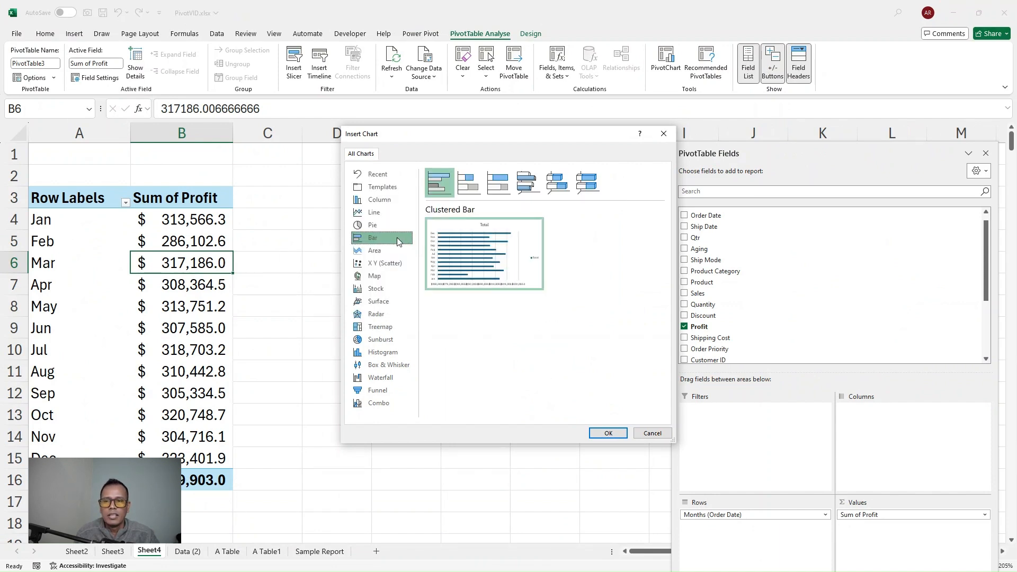
left_click(608, 432)
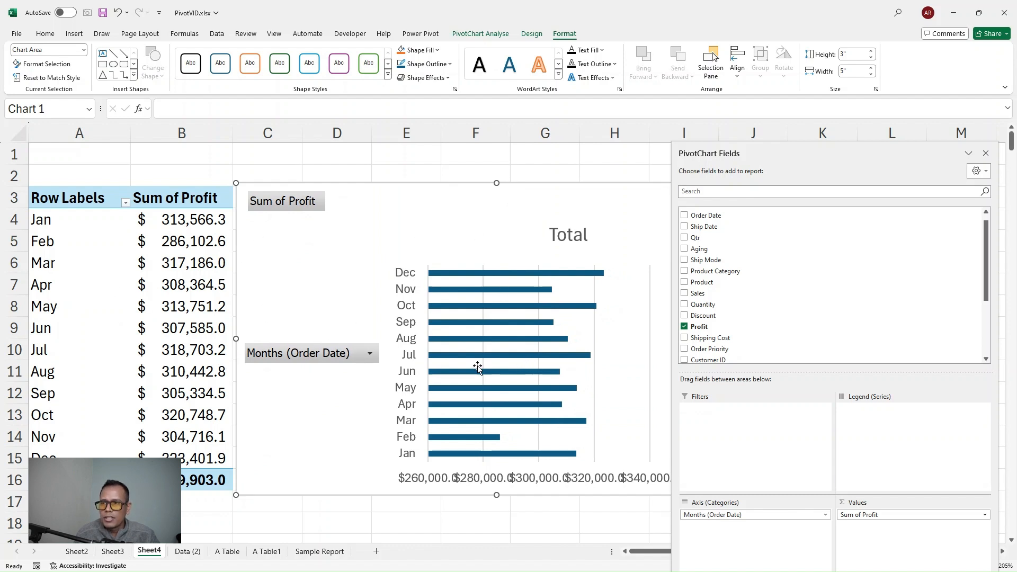
View the Months (Order Date) sort and filter options on the PivotChart and close them without changing anything.
left_click(370, 354)
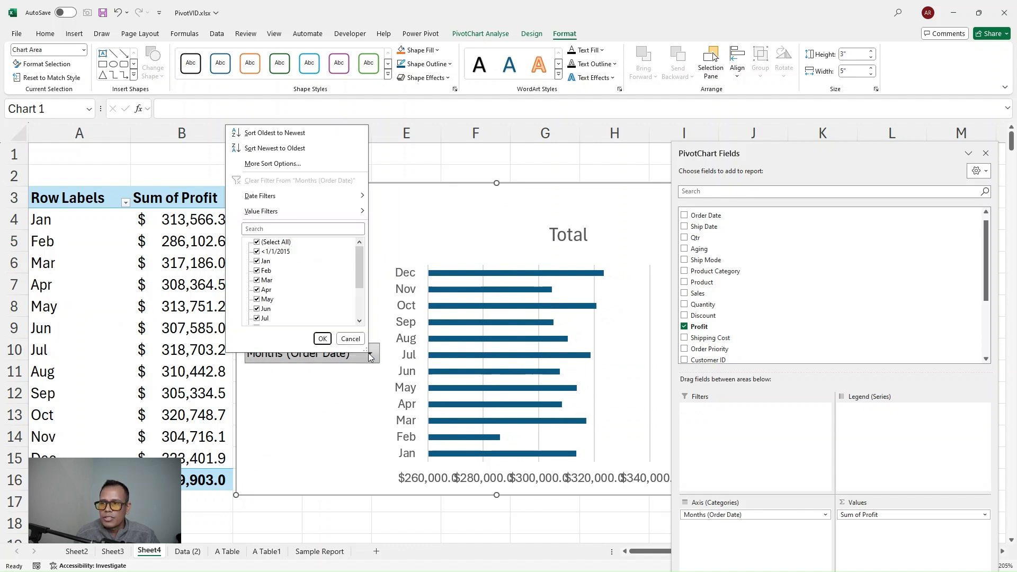
left_click(370, 356)
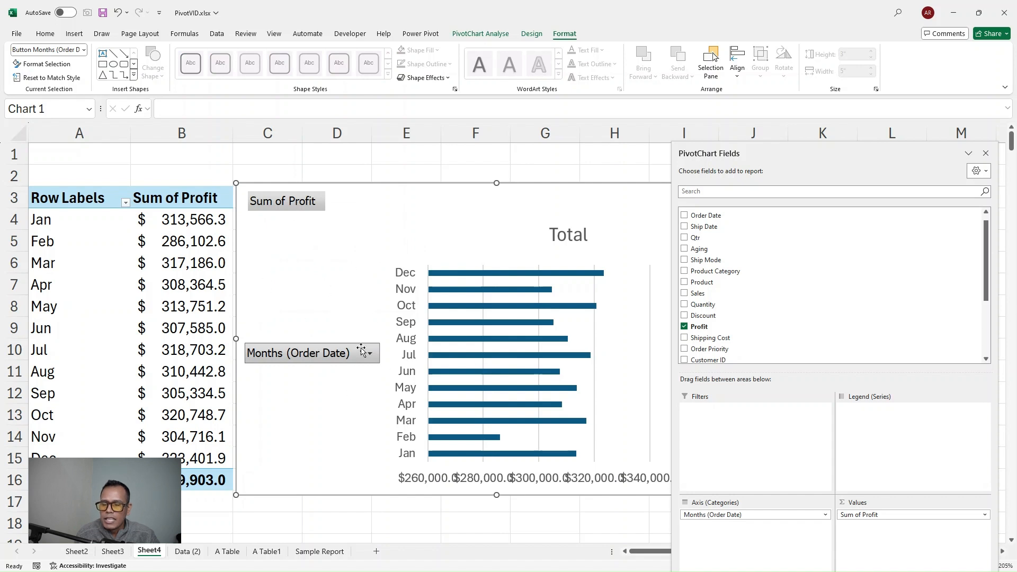
Hide all field buttons on the monthly Sum of Profit PivotChart.
left_click(370, 354)
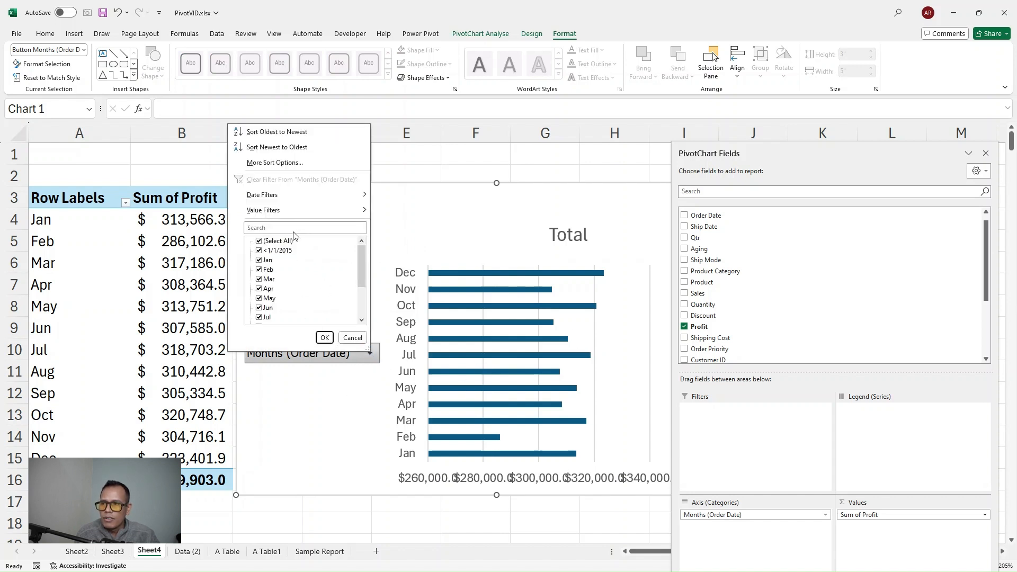
left_click(369, 363)
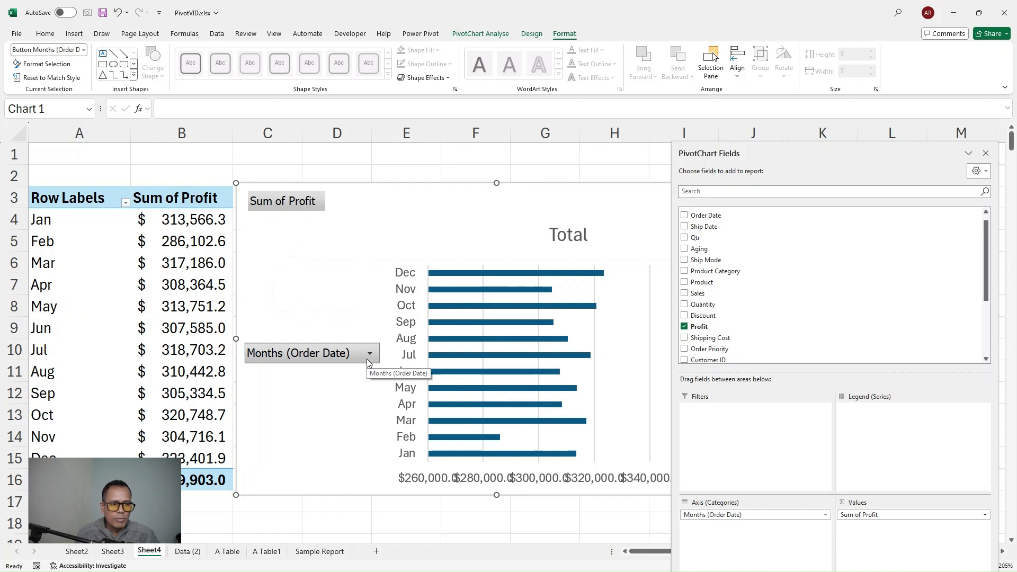
right_click(326, 355)
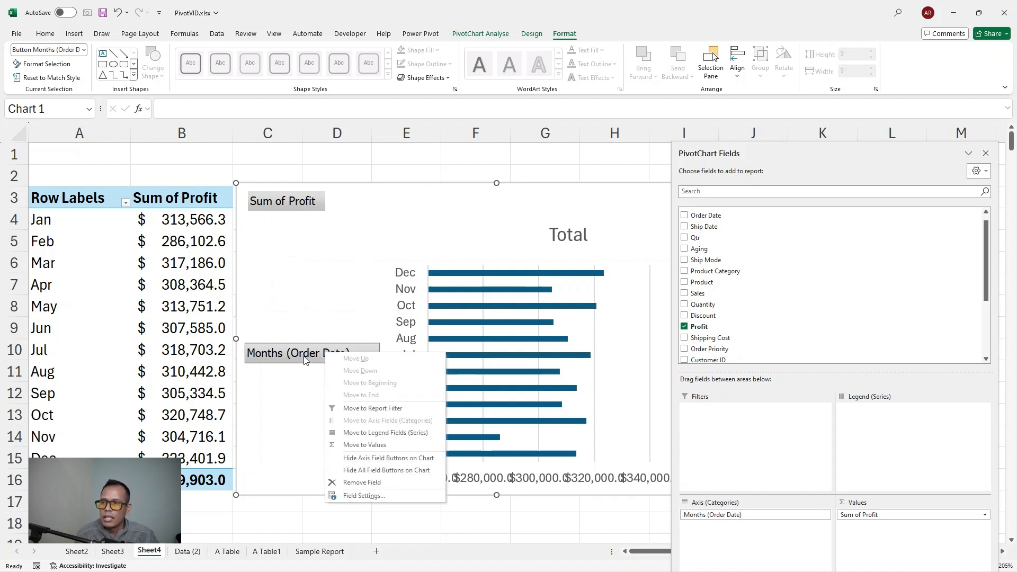
right_click(302, 355)
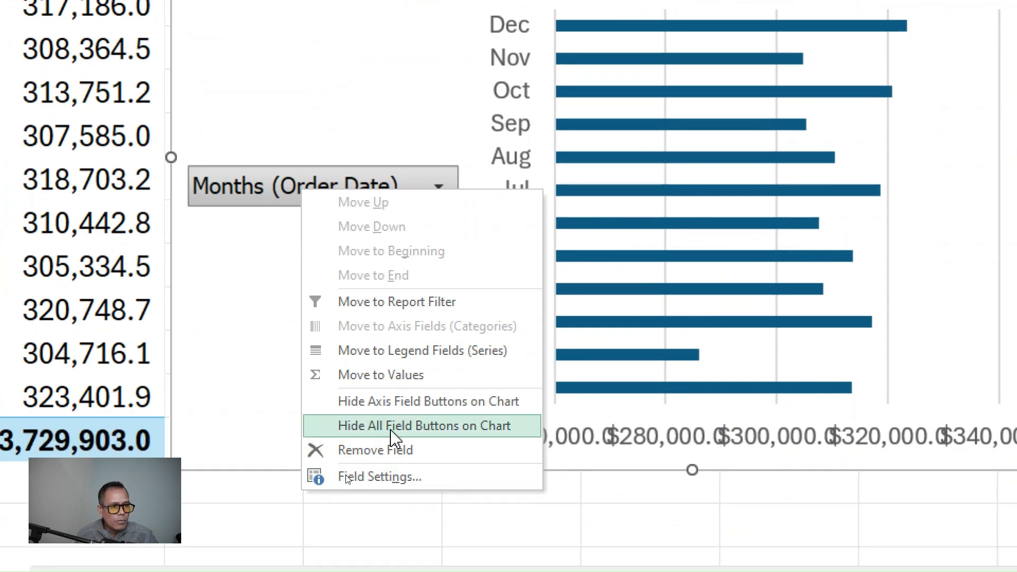
left_click(391, 428)
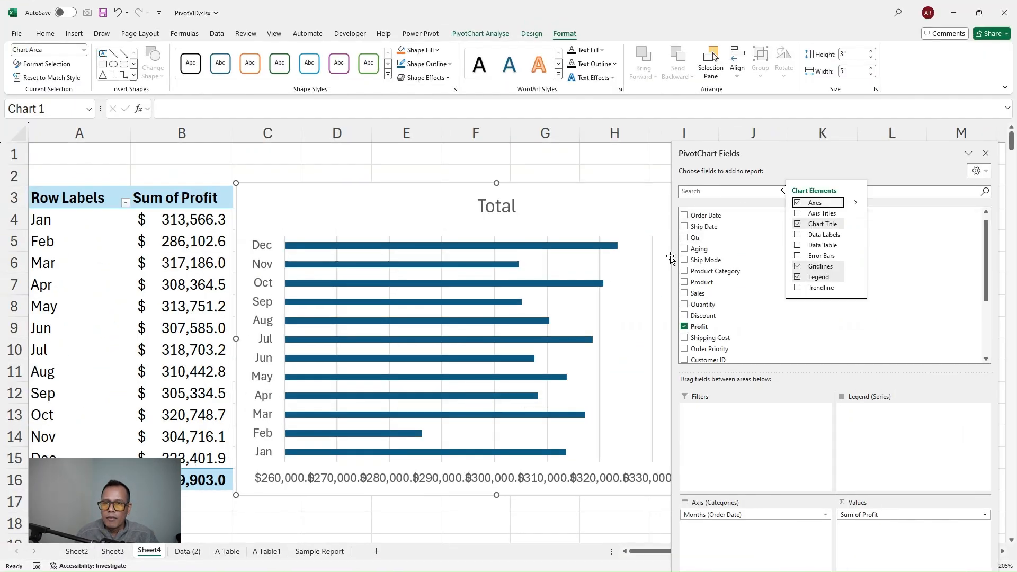
Clear the PivotChart Fields pane off the chart and delete the chart's legend and its Total title.
left_click_drag(672, 256, 765, 256)
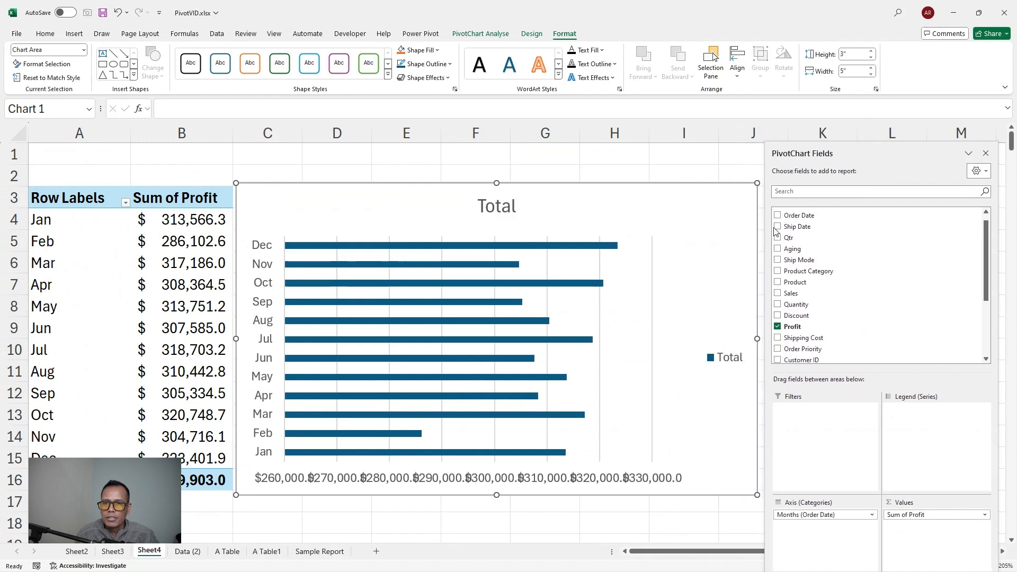
left_click_drag(830, 154, 835, 34)
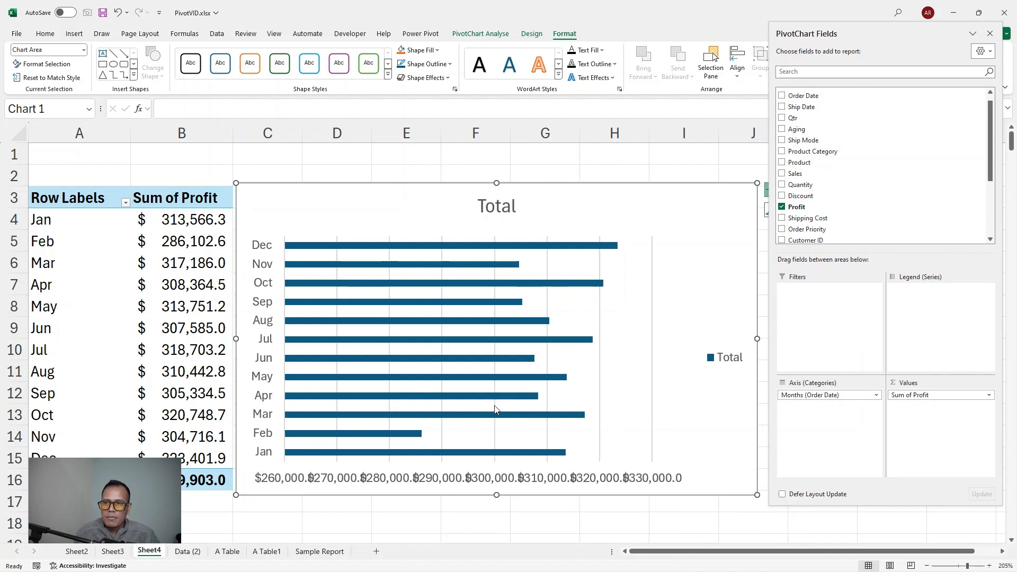
left_click(729, 359)
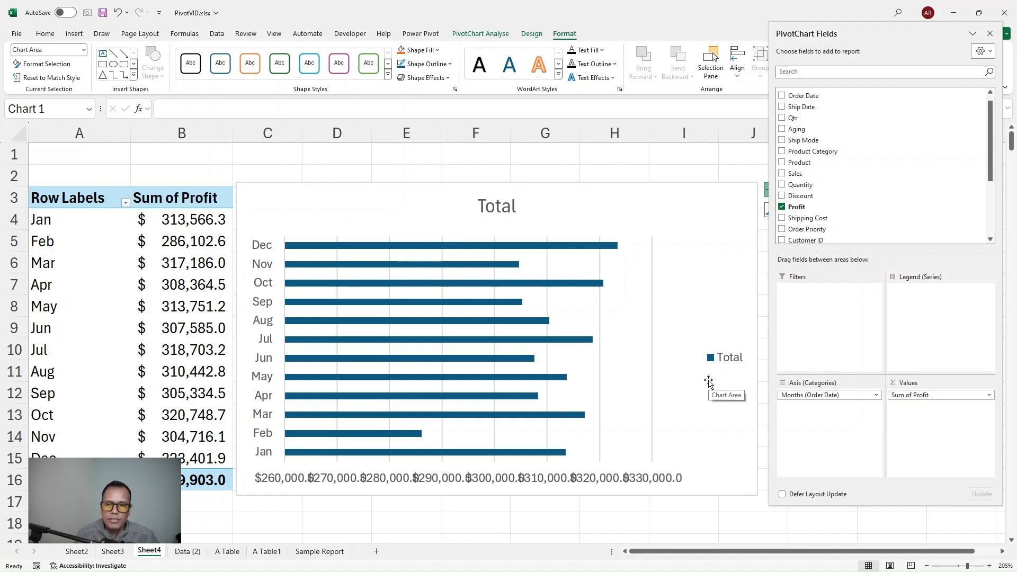
key("Delete")
left_click(506, 211)
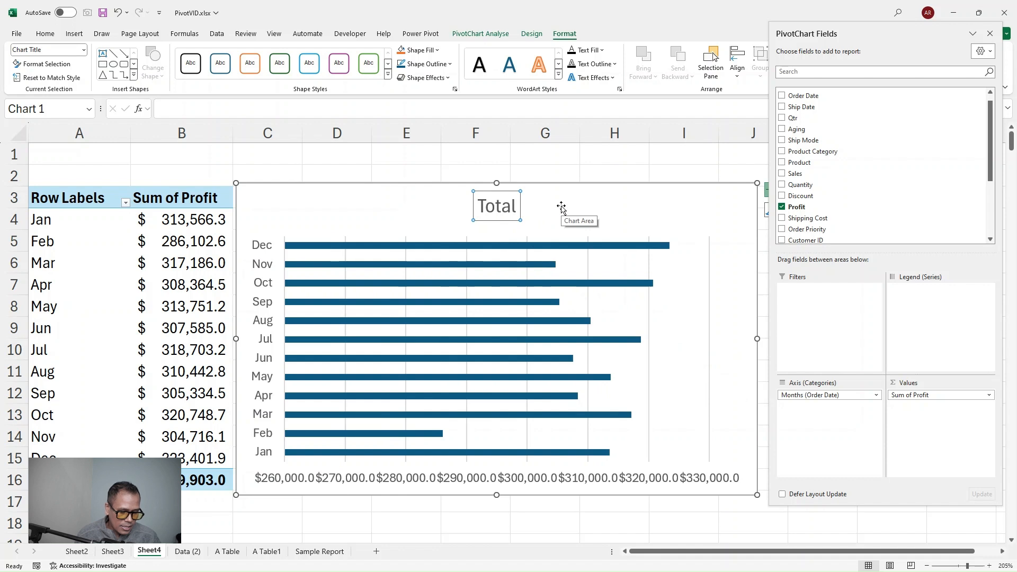
key("Delete")
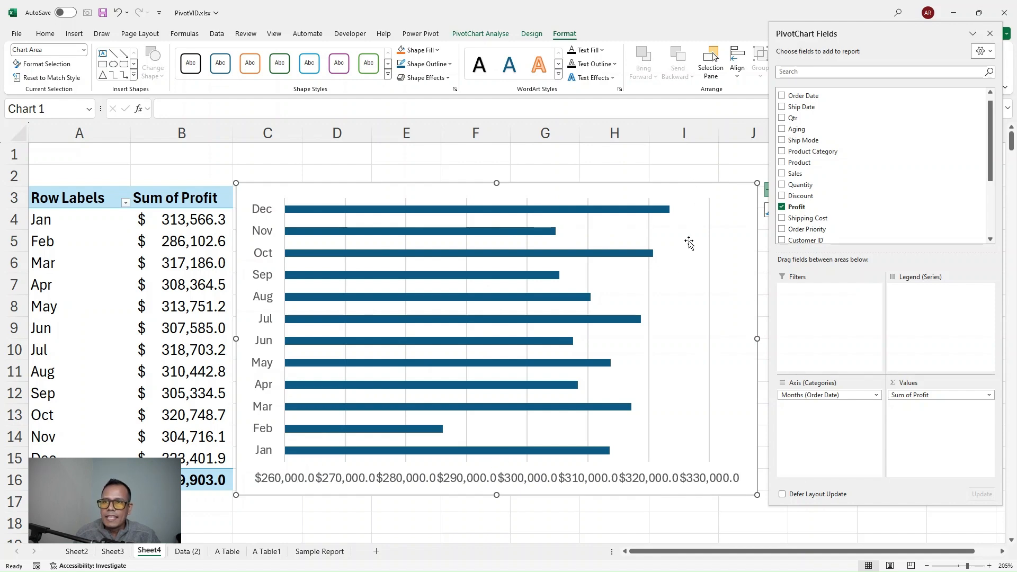
Remove the gridlines from the PivotChart and add data labels to its bars.
scroll(635, 281, "down", 2, "ctrl")
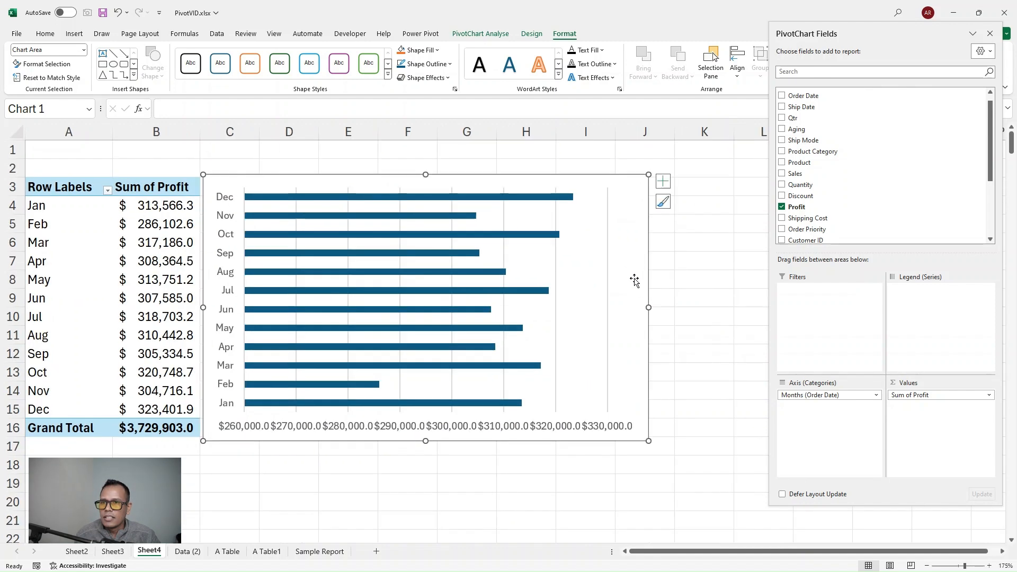
left_click(665, 183)
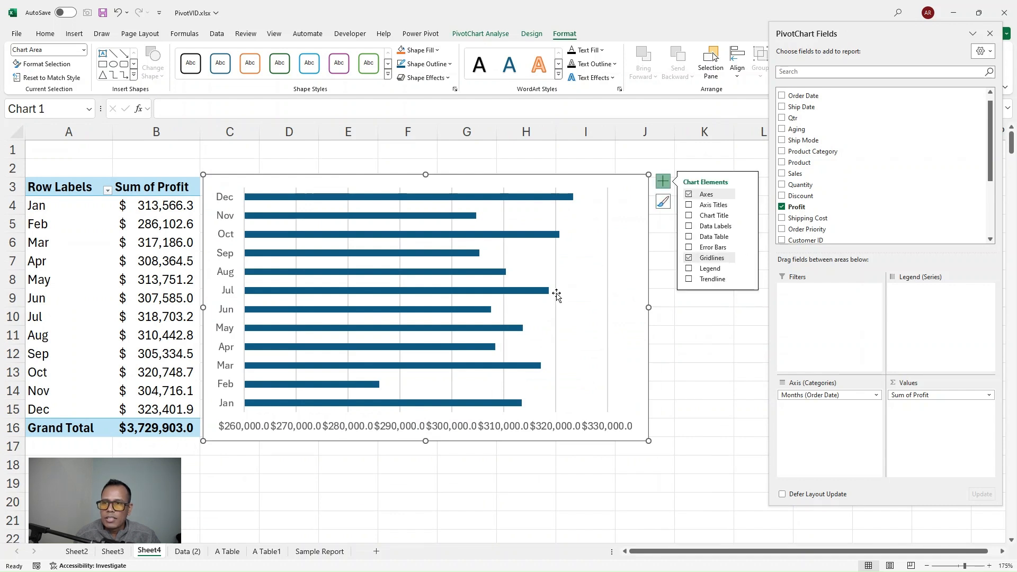
left_click(689, 258)
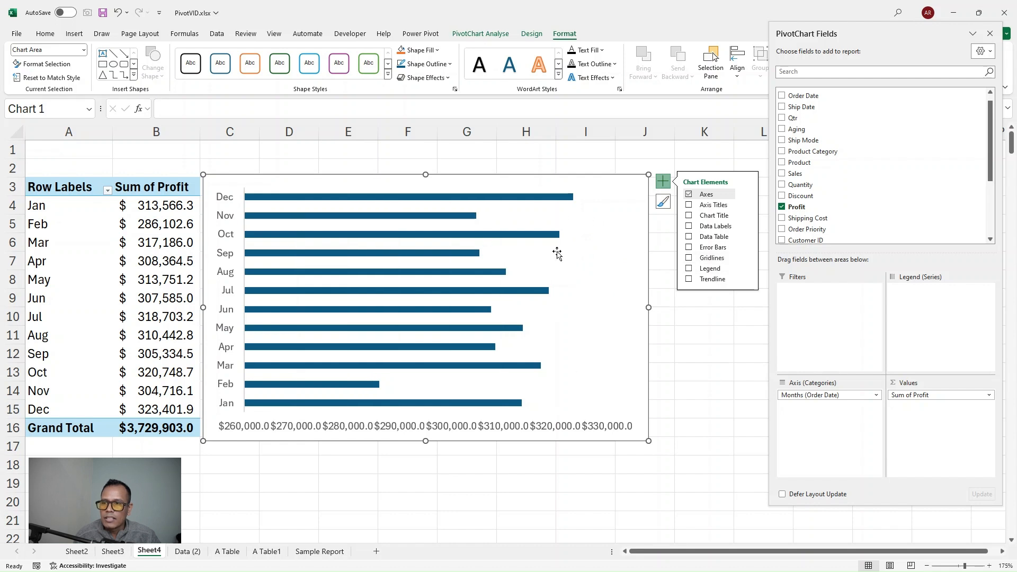
left_click(689, 227)
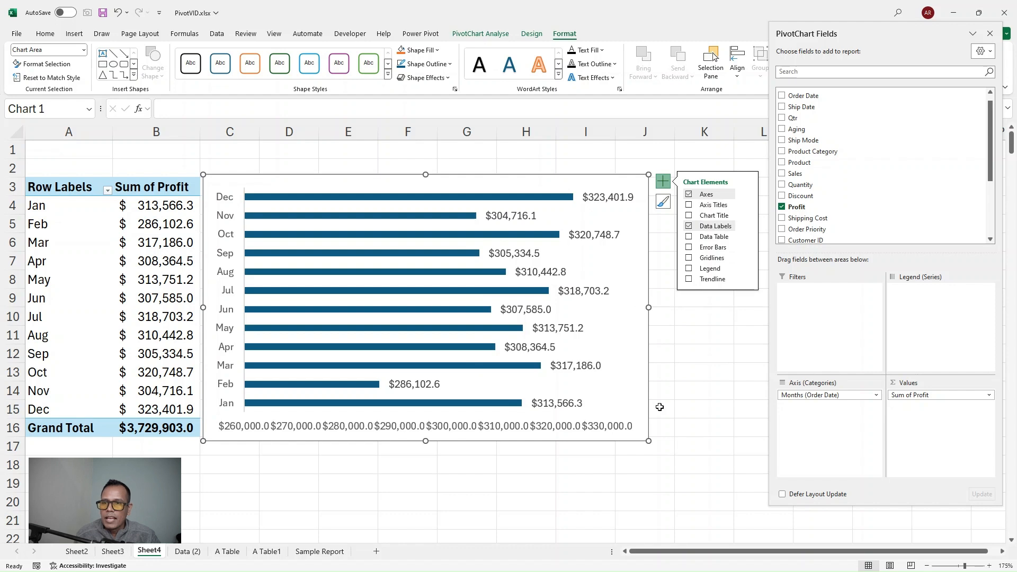
Delete the horizontal dollar-value axis from the PivotChart.
left_click(691, 368)
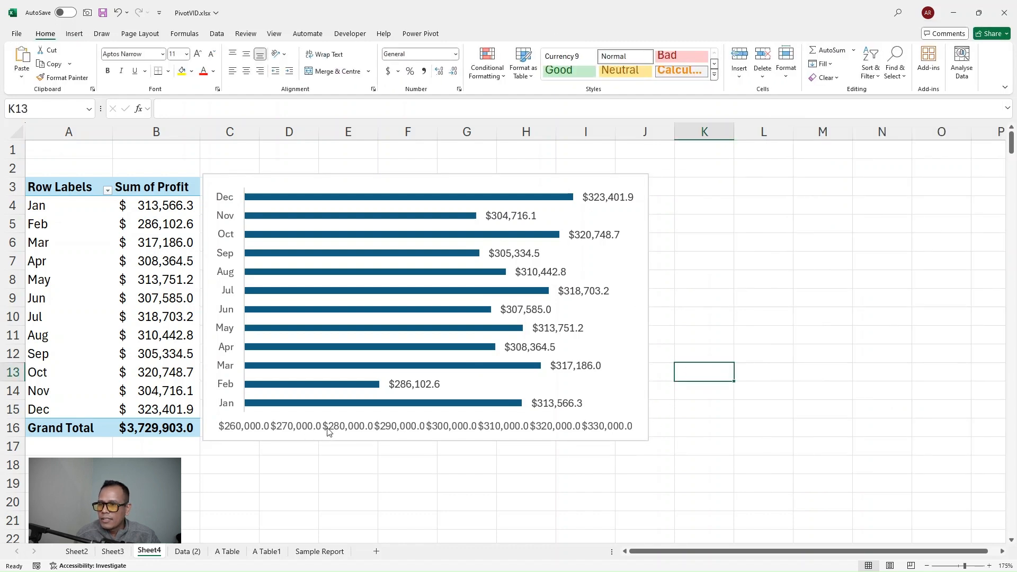
left_click(337, 427)
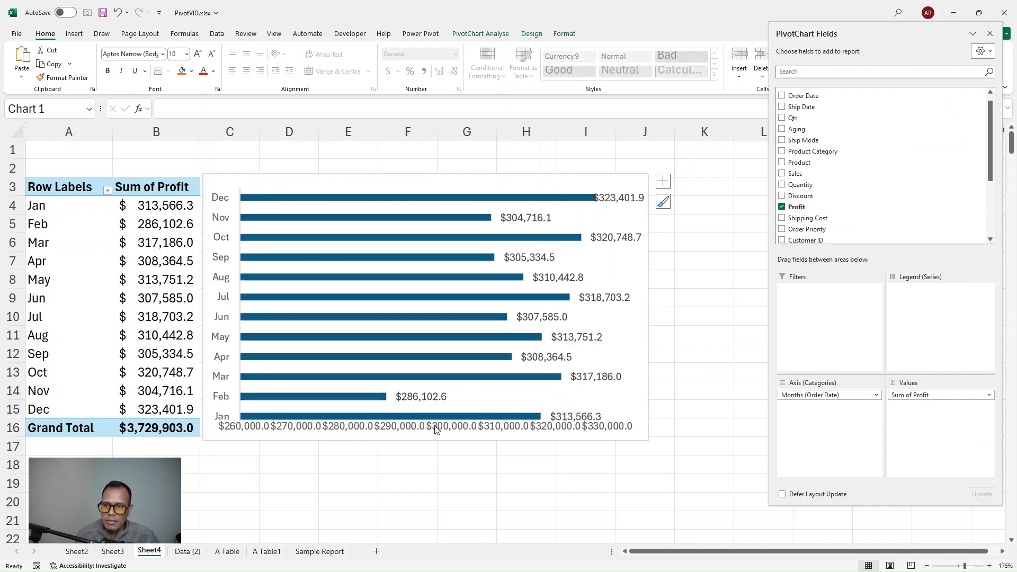
key("Delete")
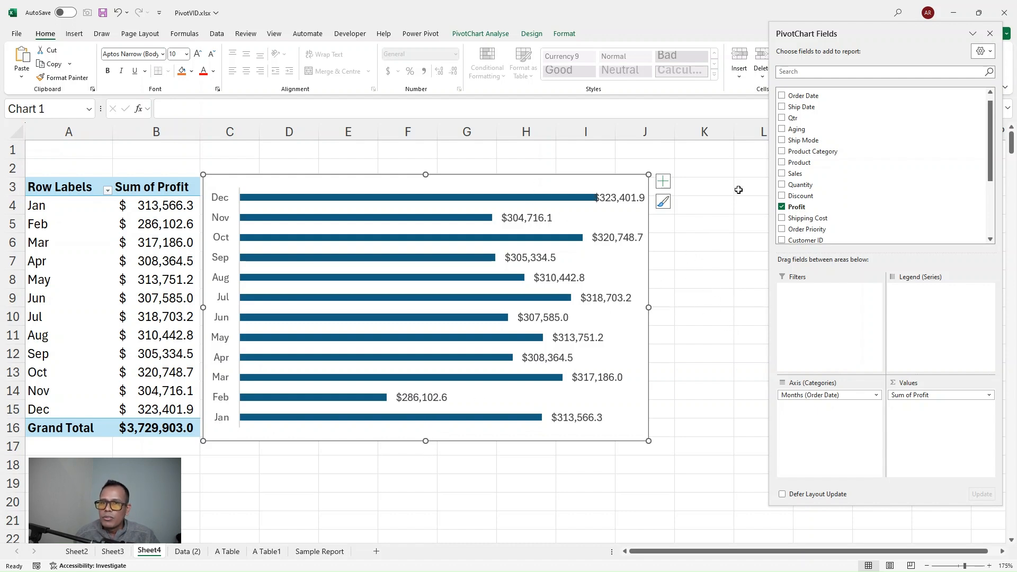
Turn off the worksheet gridlines on Sheet4.
left_click_drag(718, 215, 717, 425)
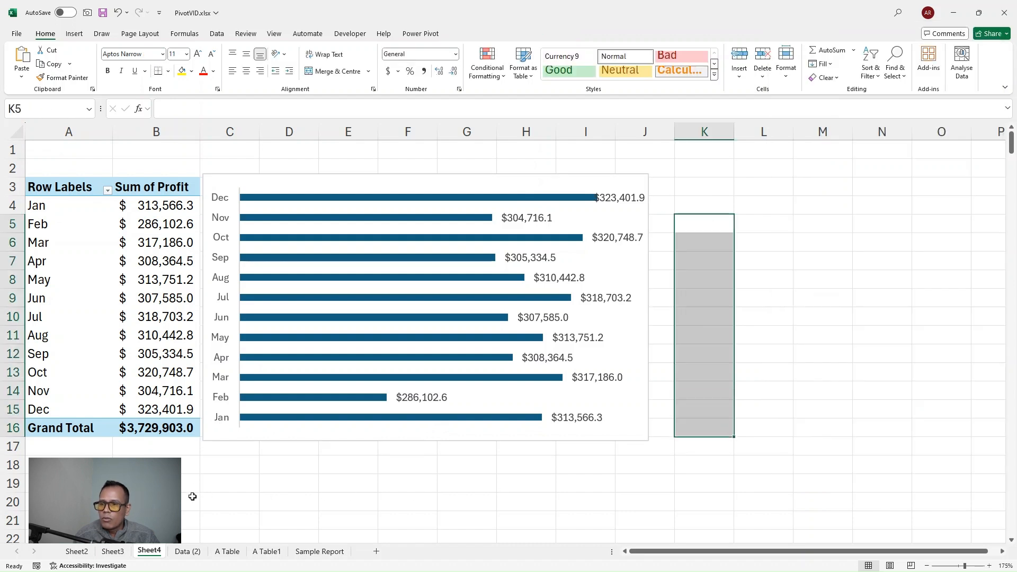
left_click(191, 491)
left_click_drag(388, 504, 808, 514)
left_click_drag(757, 219, 774, 417)
left_click_drag(702, 187, 706, 352)
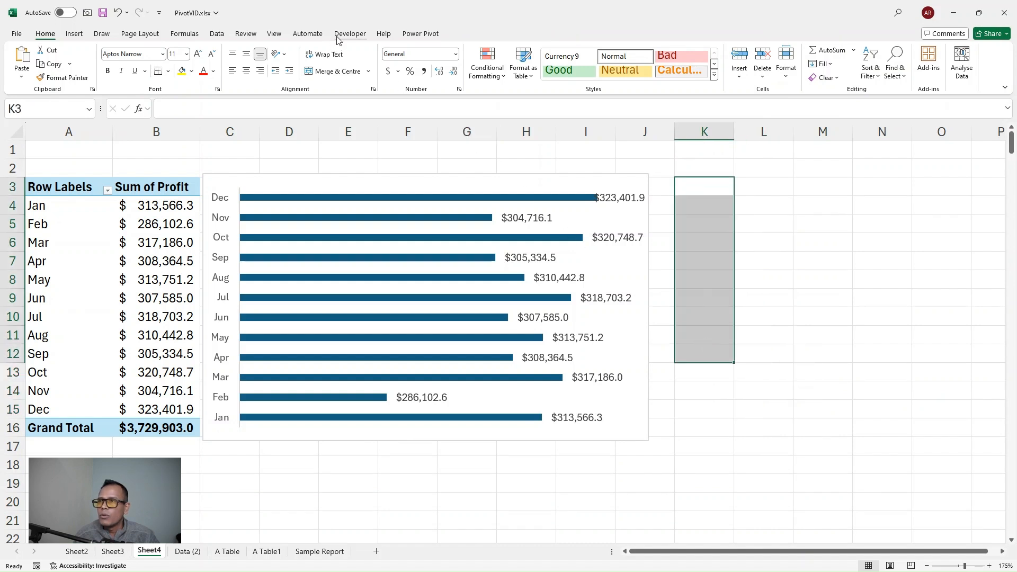
left_click(275, 34)
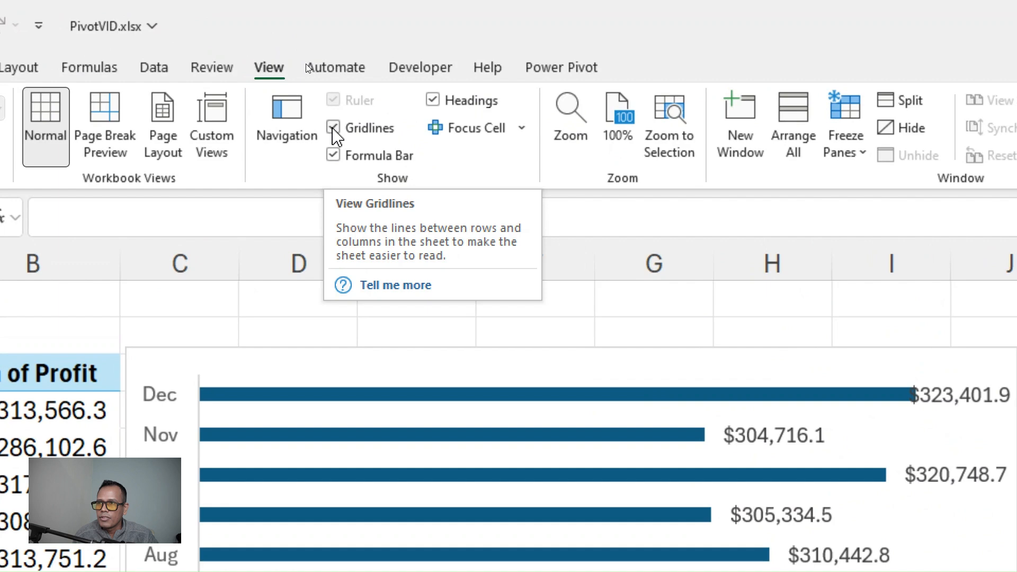
left_click(333, 129)
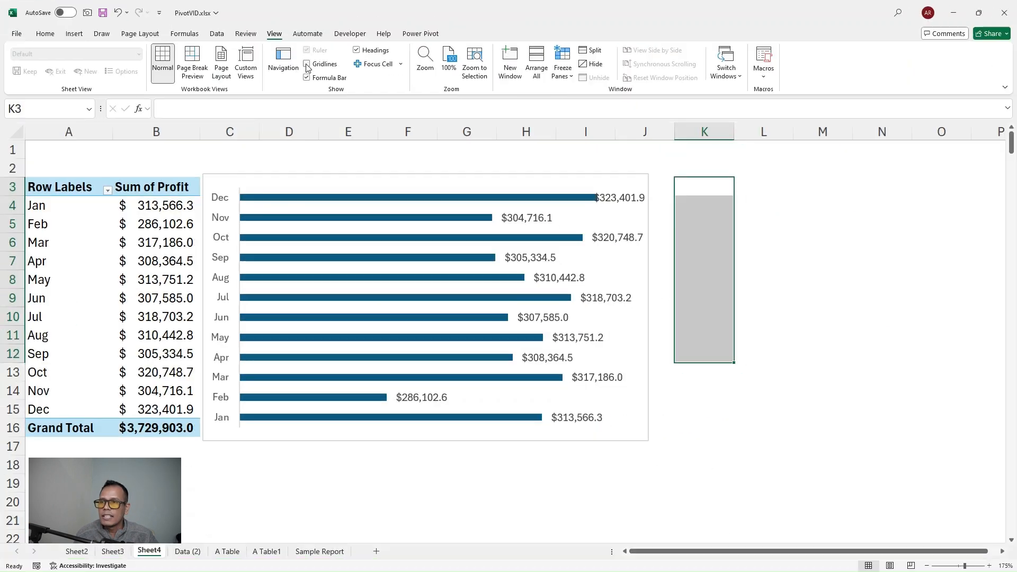
left_click(762, 445)
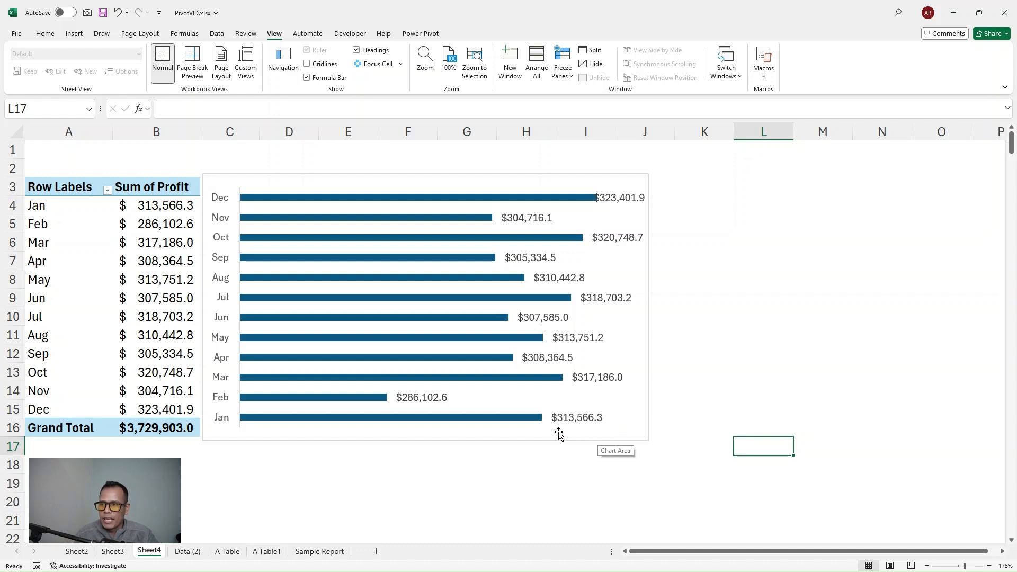
left_click(182, 279)
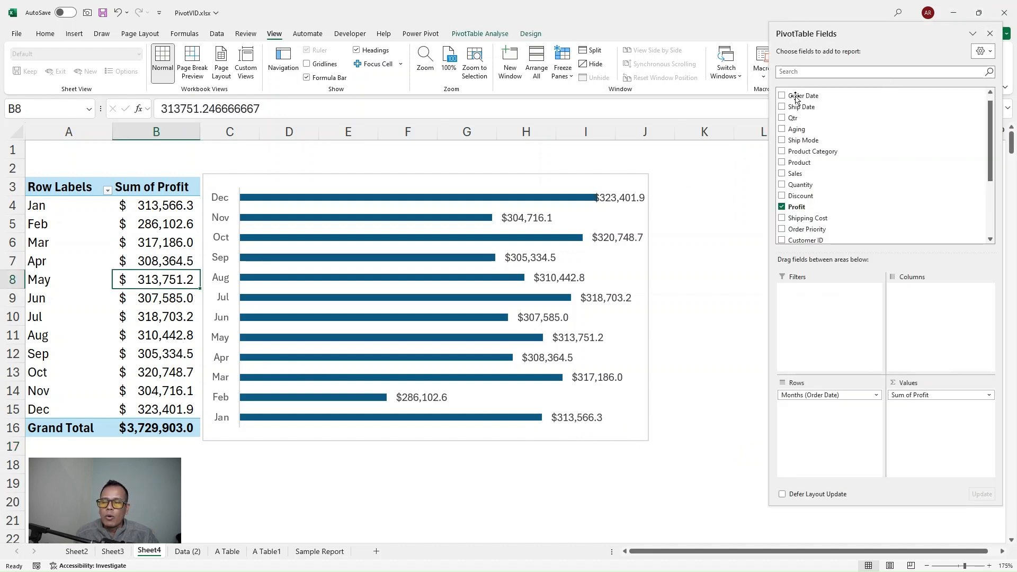
left_click(711, 243)
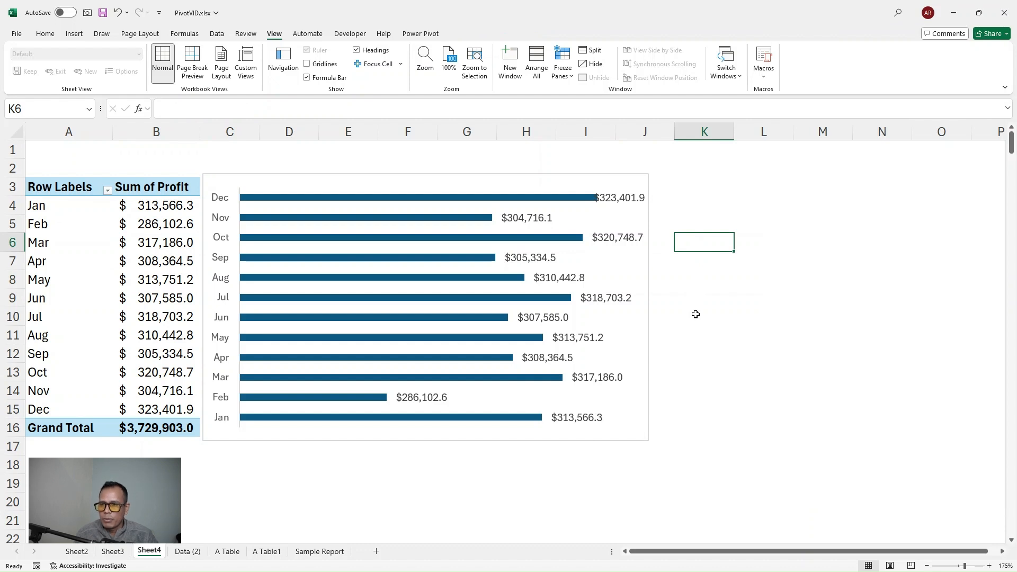
left_click(188, 258)
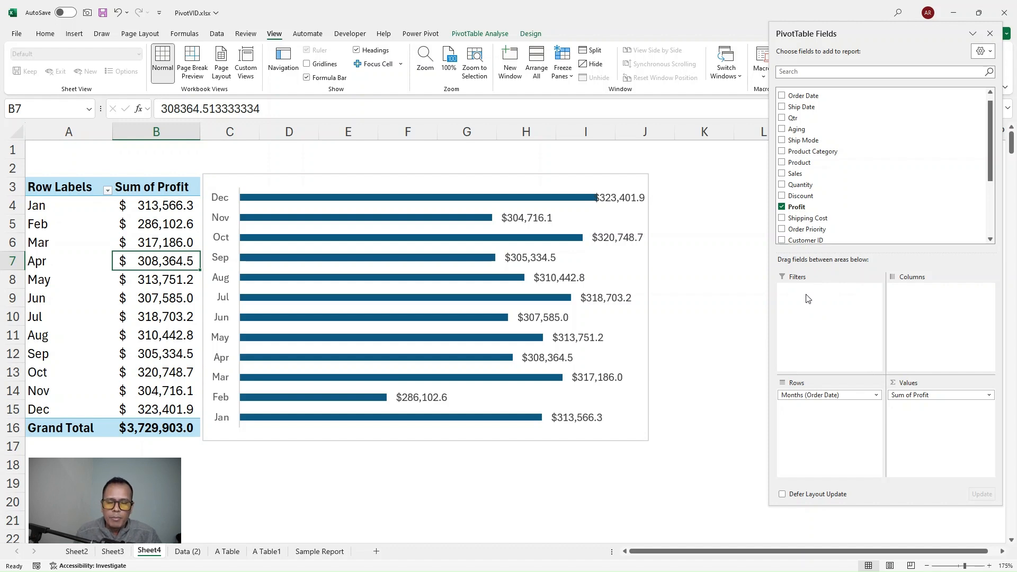
left_click(159, 241)
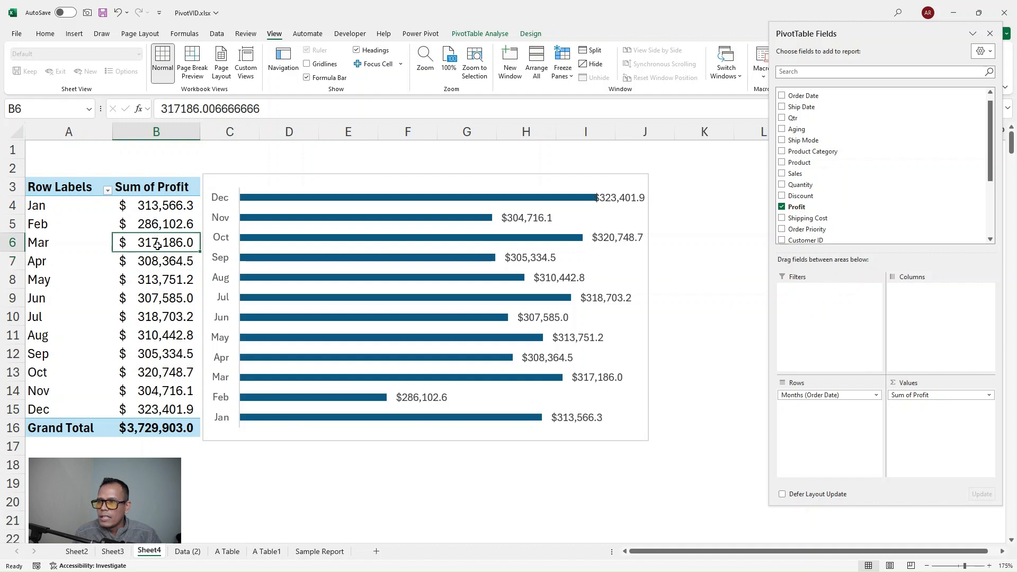
Insert a Product Category slicer for the monthly Sum of Profit PivotTable.
left_click(151, 295)
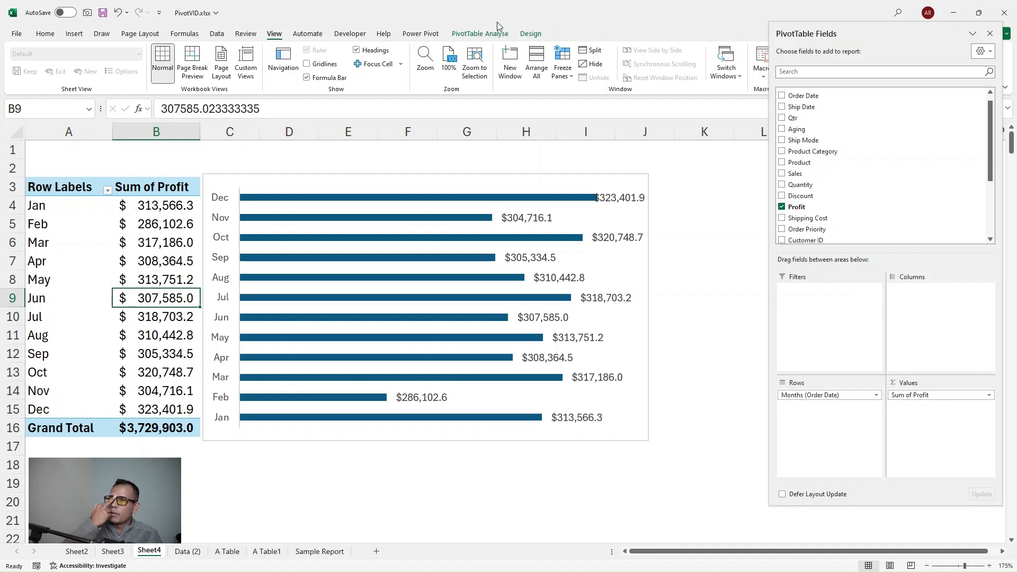
left_click(485, 34)
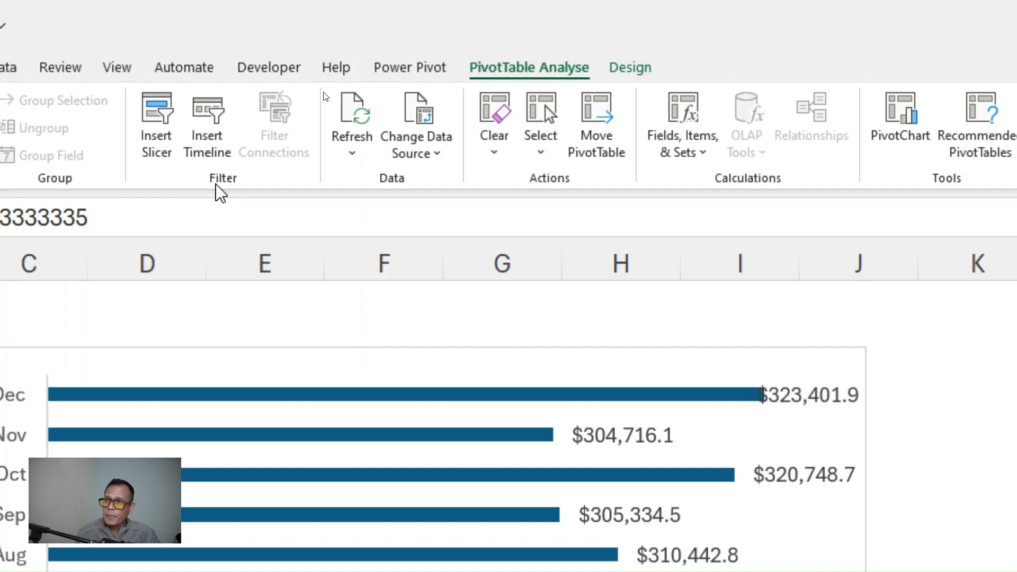
left_click(168, 157)
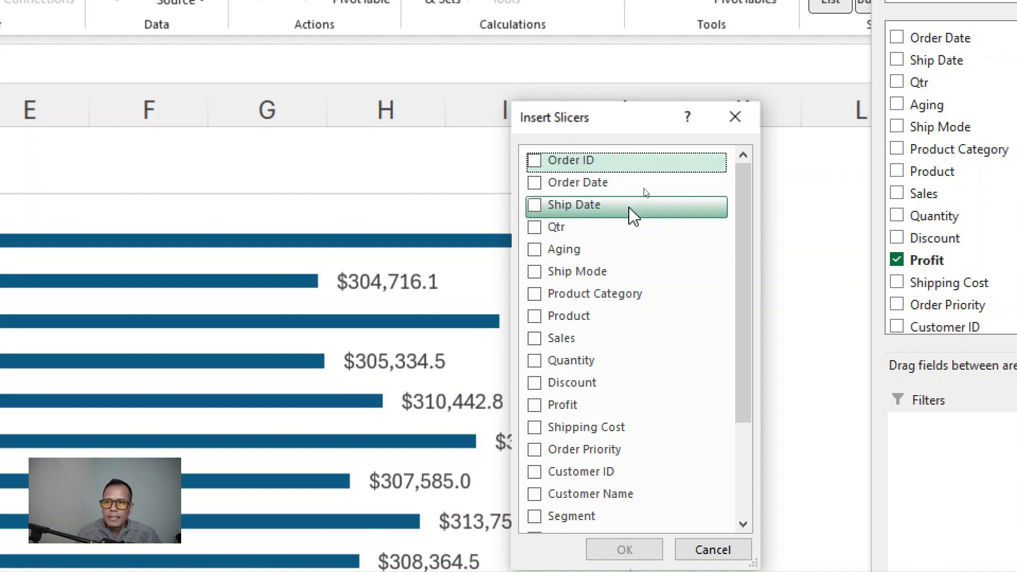
left_click(535, 295)
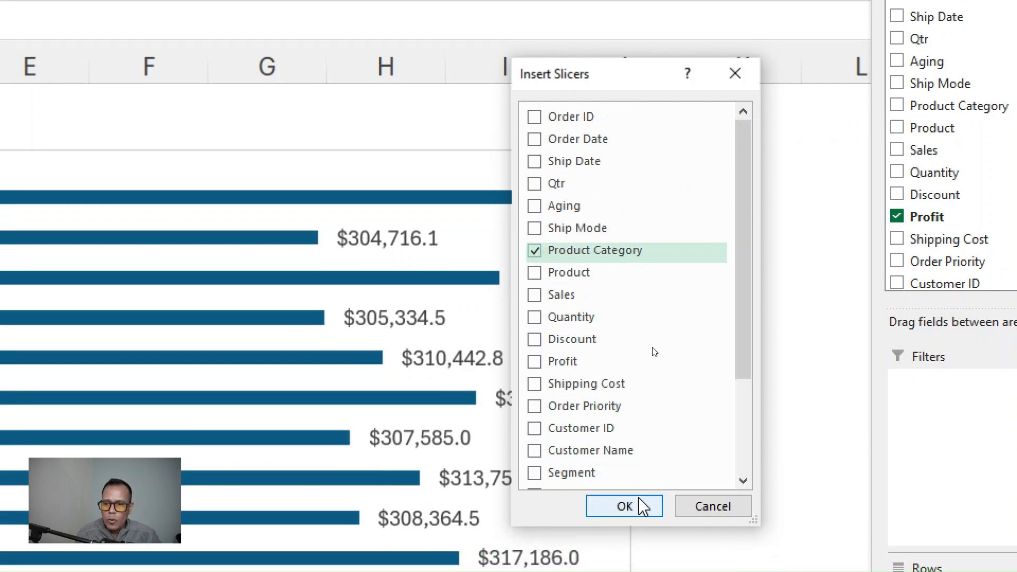
left_click(625, 506)
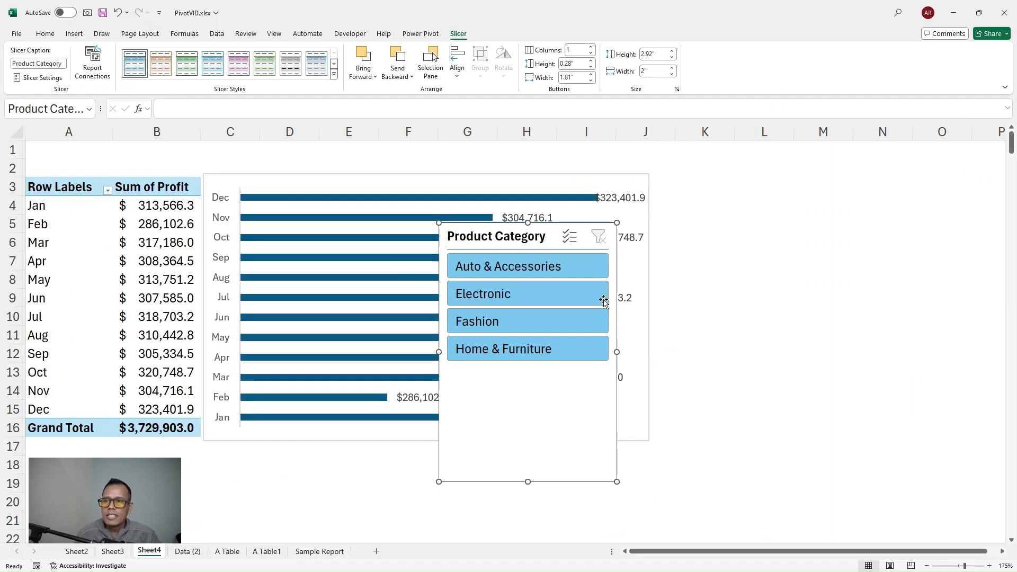
Place the Product Category slicer beside the chart over columns K to M and shorten it to about 1.74" high.
left_click_drag(510, 168, 608, 167)
left_click_drag(625, 235, 804, 187)
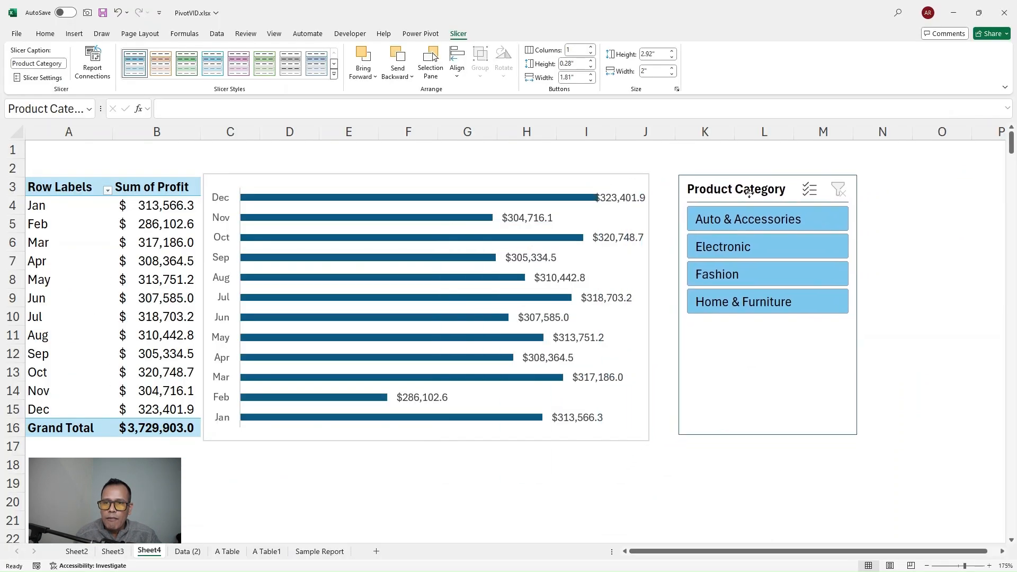
left_click_drag(768, 435, 771, 330)
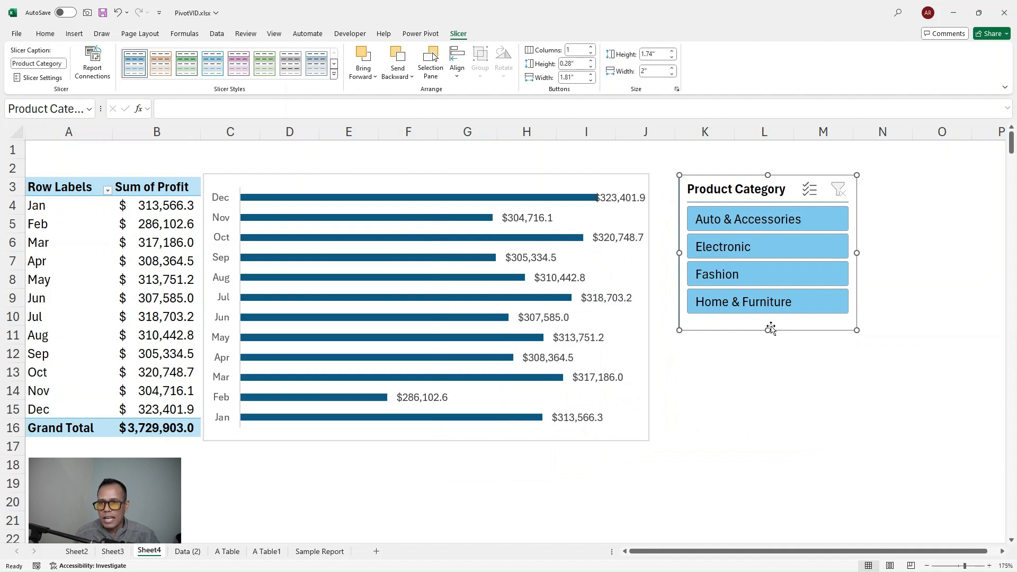
Filter the PivotTable and PivotChart to Auto & Accessories with the Product Category slicer.
left_click(754, 225)
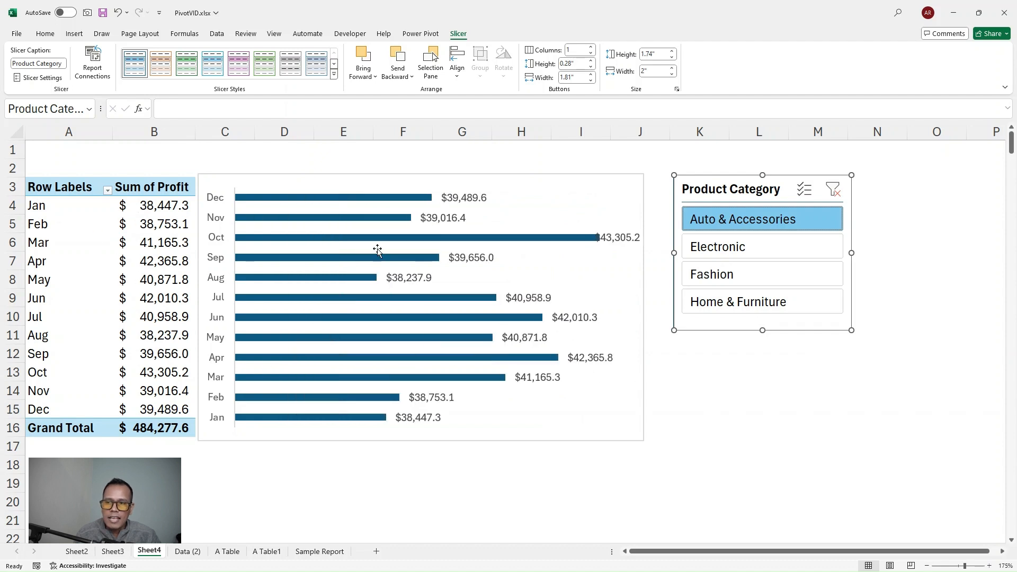
mouse_move(391, 258)
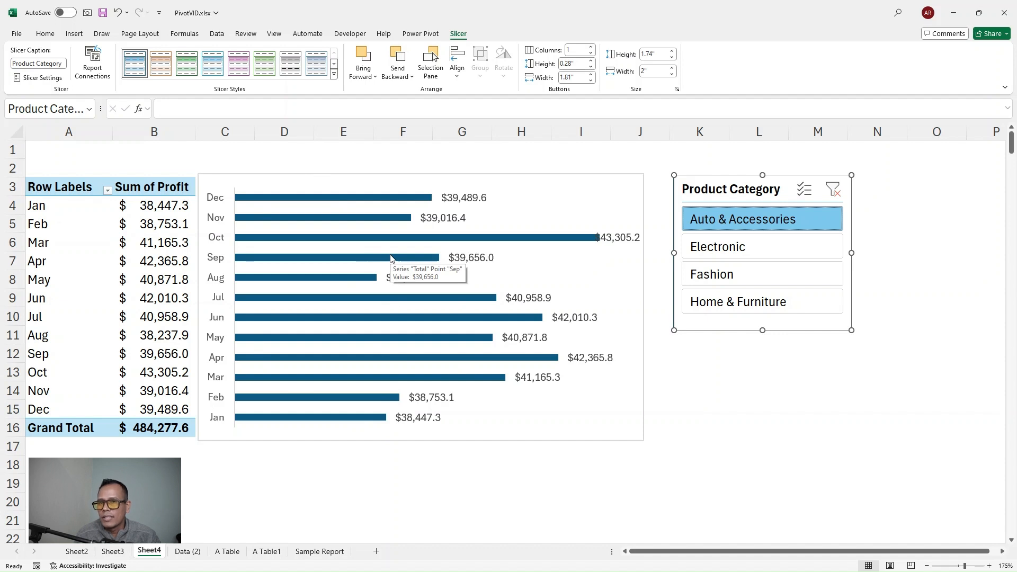
Filter the PivotTable and chart by Electronic, Fashion and Home & Furniture in turn, and clear the Product Category slicer's filter.
left_click(748, 247)
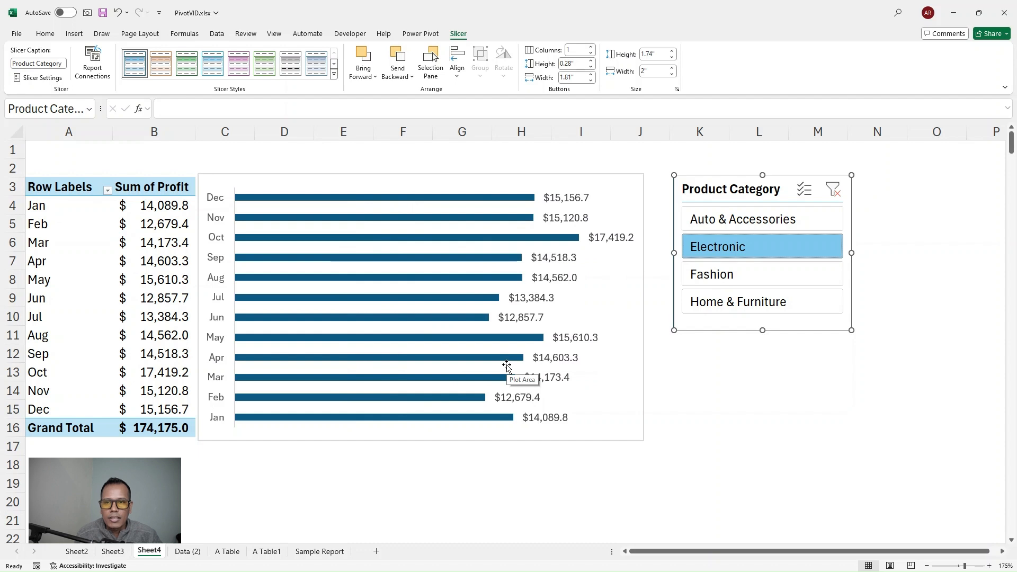
left_click(763, 274)
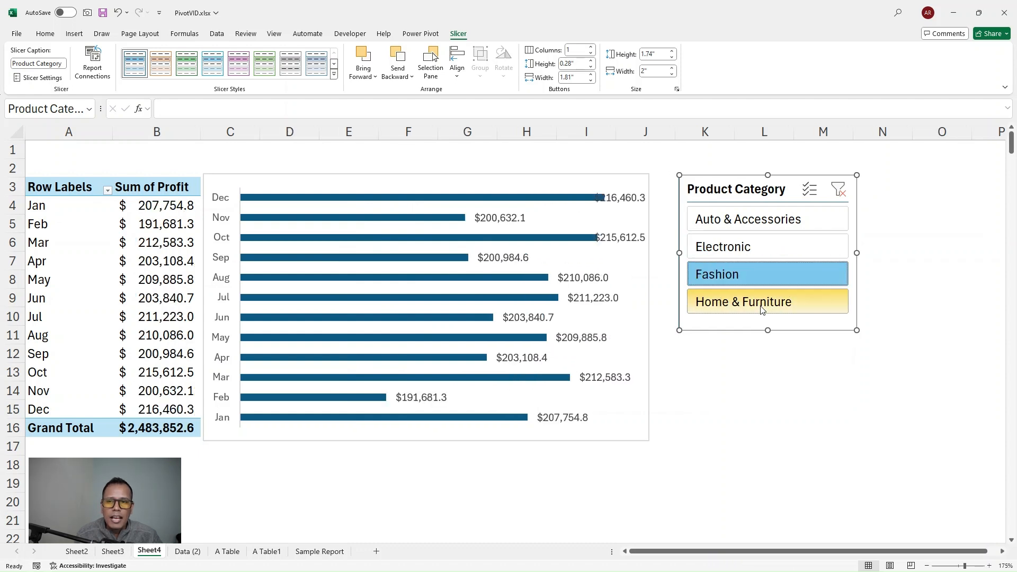
left_click(761, 302)
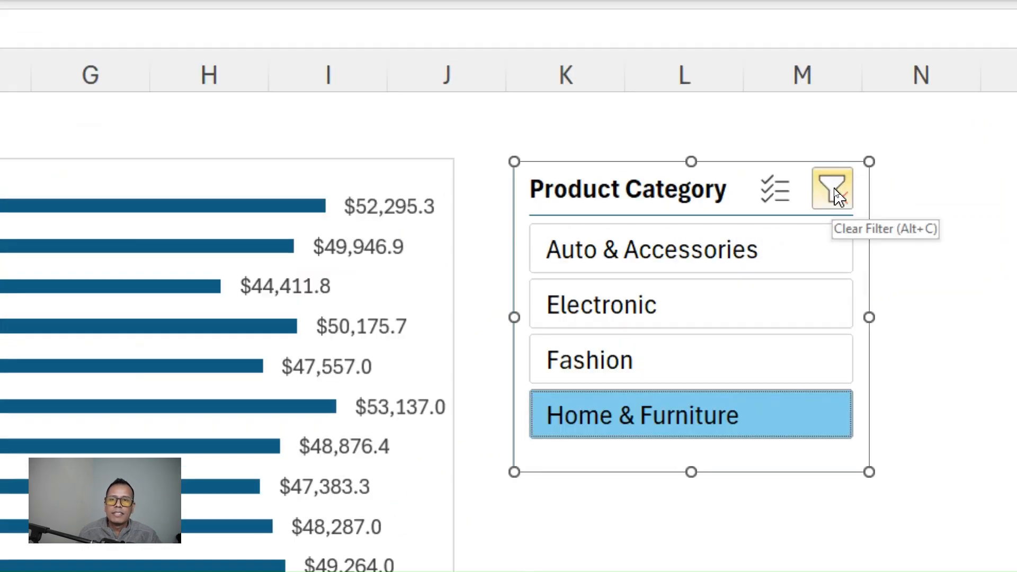
left_click(834, 190)
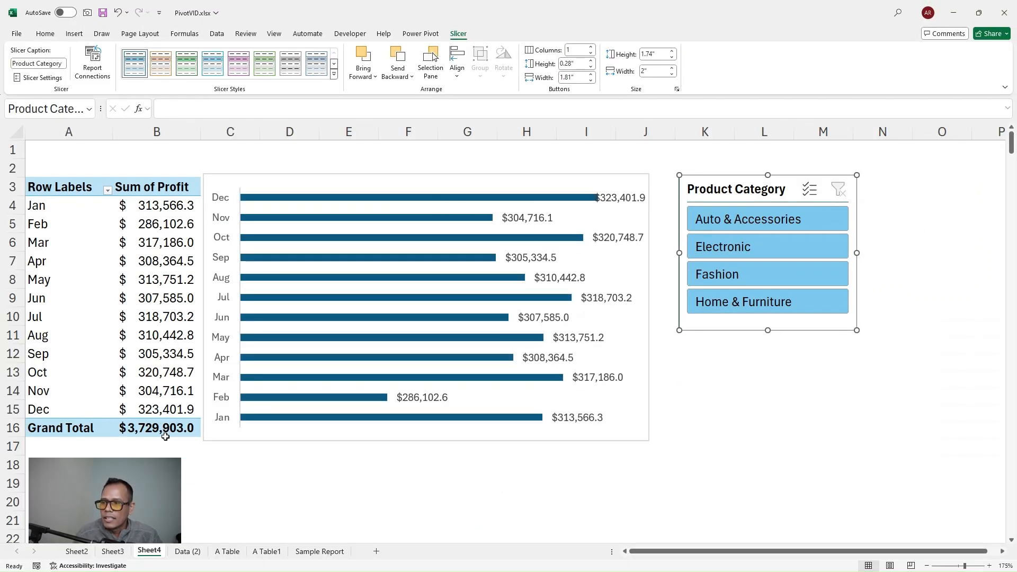
mouse_move(149, 428)
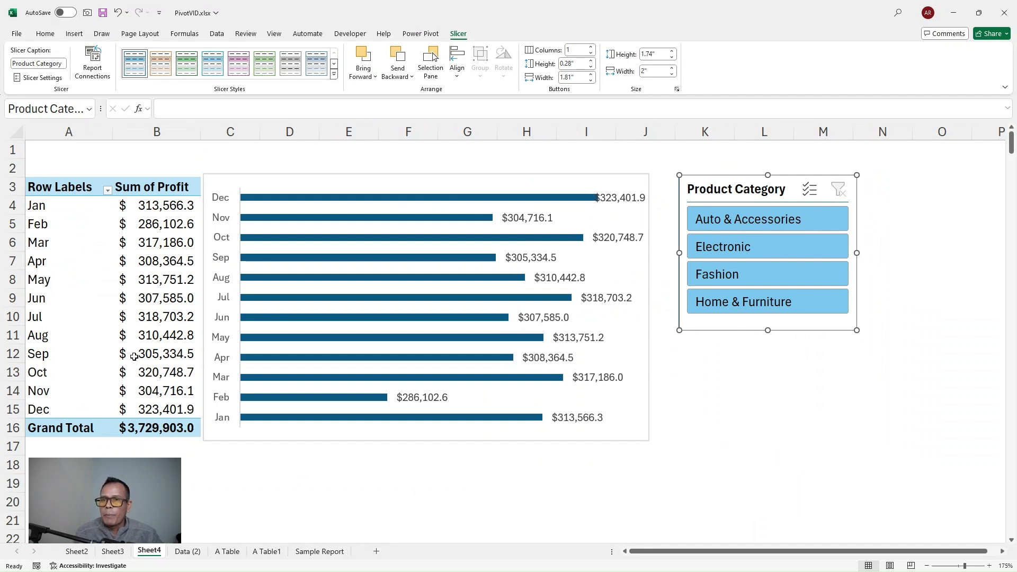
Move the Product Category slicer against the chart's right edge, level with its top, and narrow it to about 1.41" wide.
left_click_drag(730, 180, 706, 177)
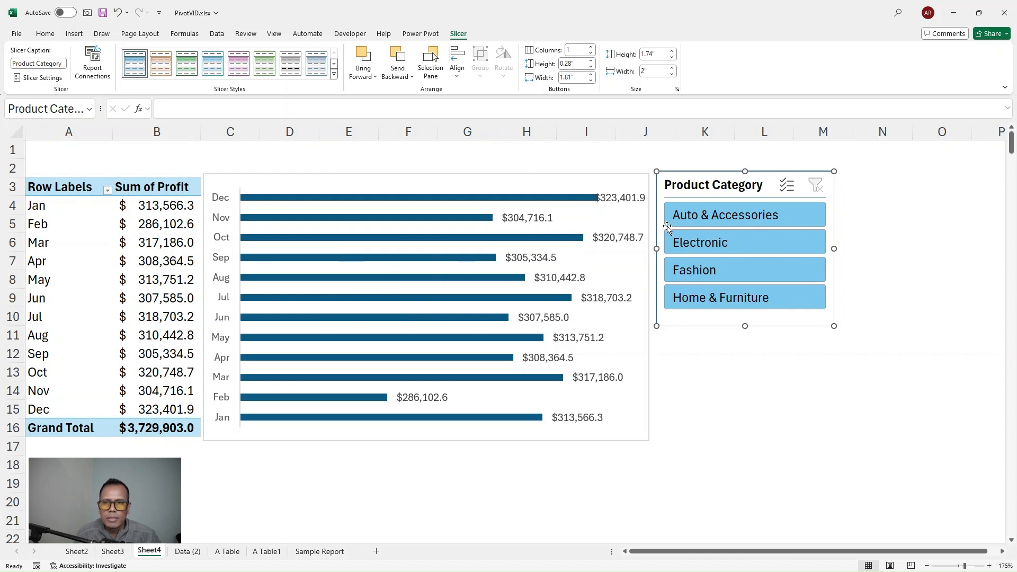
left_click_drag(736, 209, 732, 212)
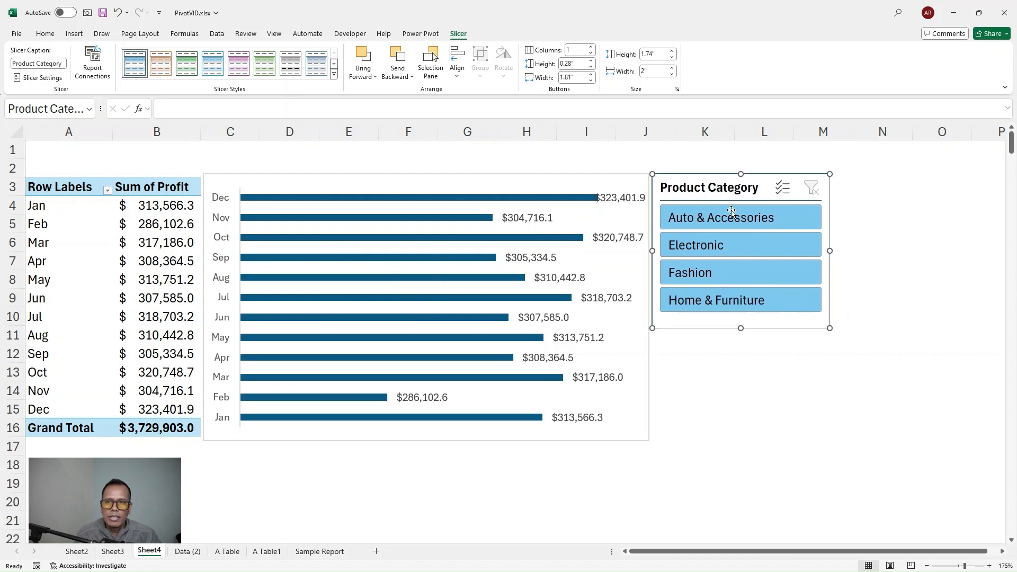
left_click_drag(832, 251, 778, 255)
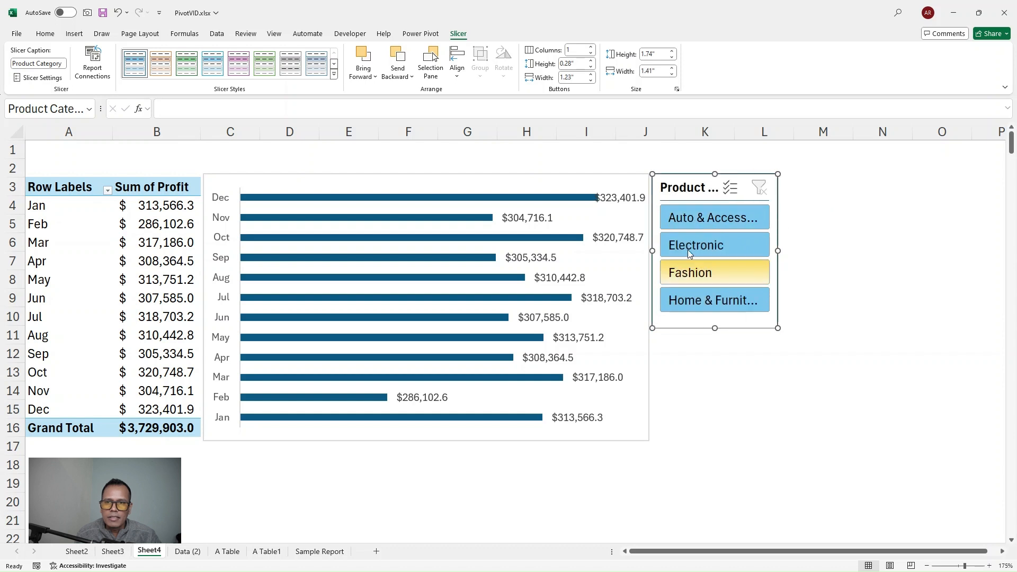
left_click(703, 393)
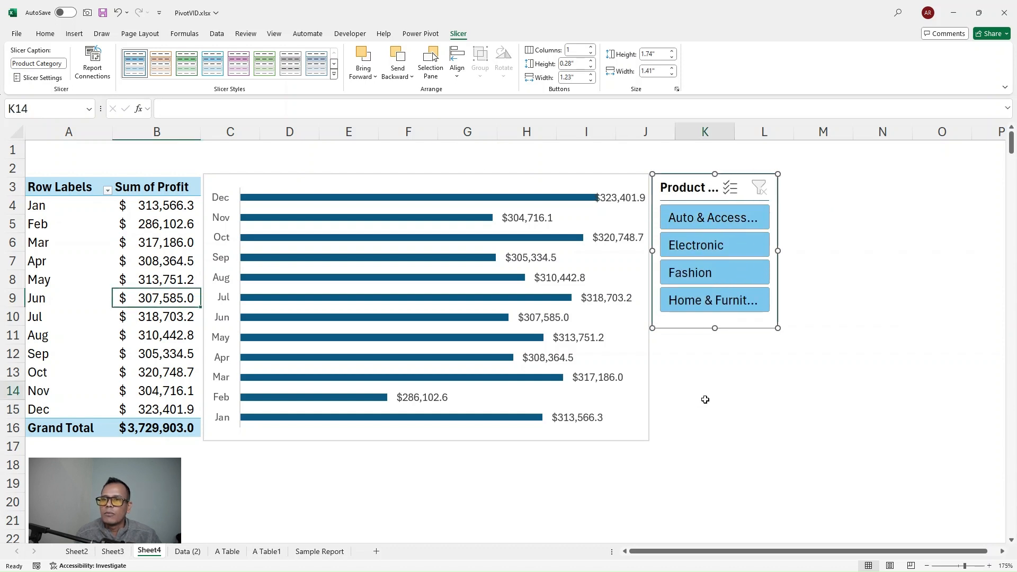
Insert a Region slicer for the monthly Sum of Profit PivotTable.
left_click(149, 266)
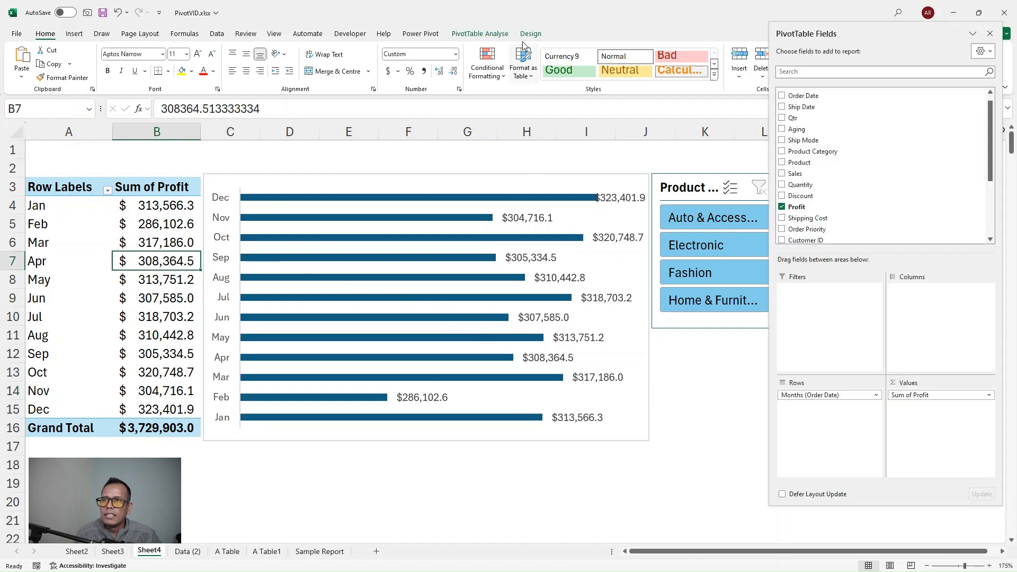
left_click(481, 33)
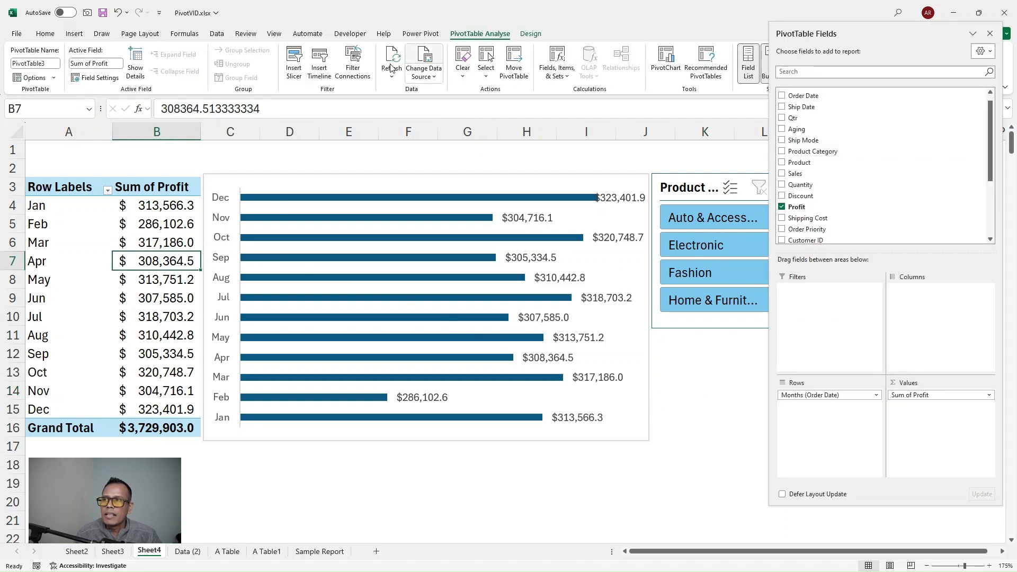
left_click(300, 78)
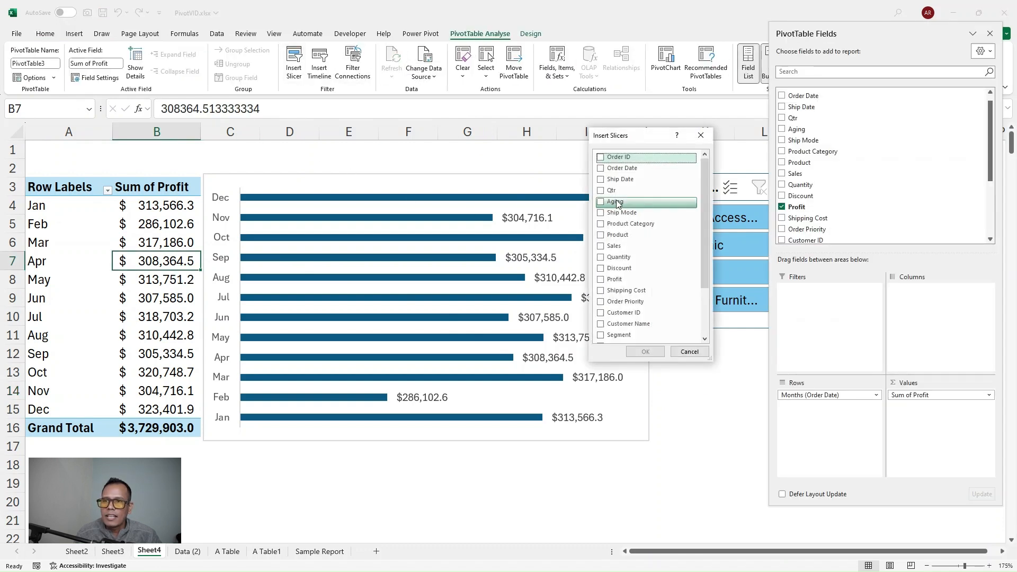
scroll(644, 244, "down", 2)
left_click(643, 311)
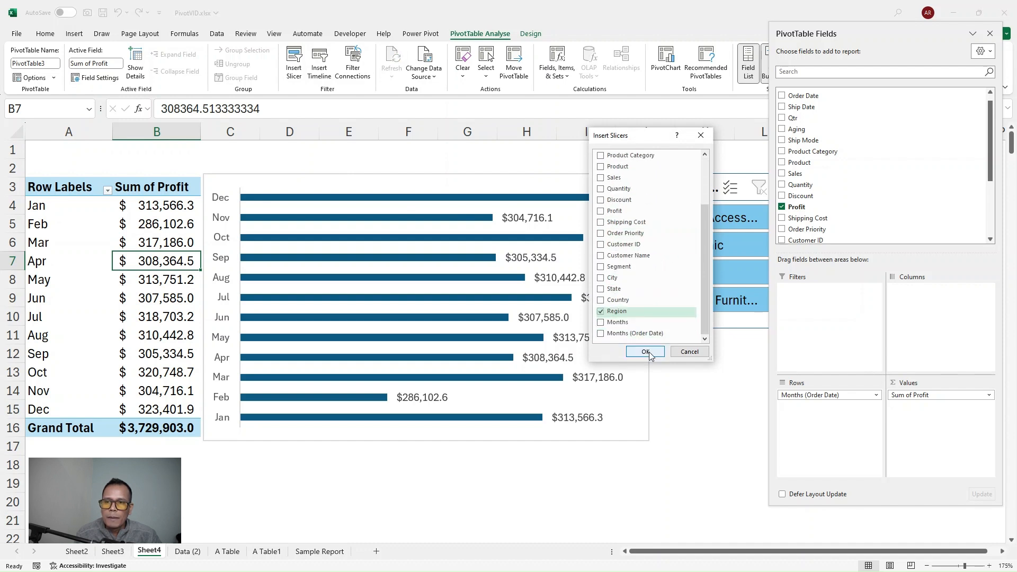
left_click(646, 353)
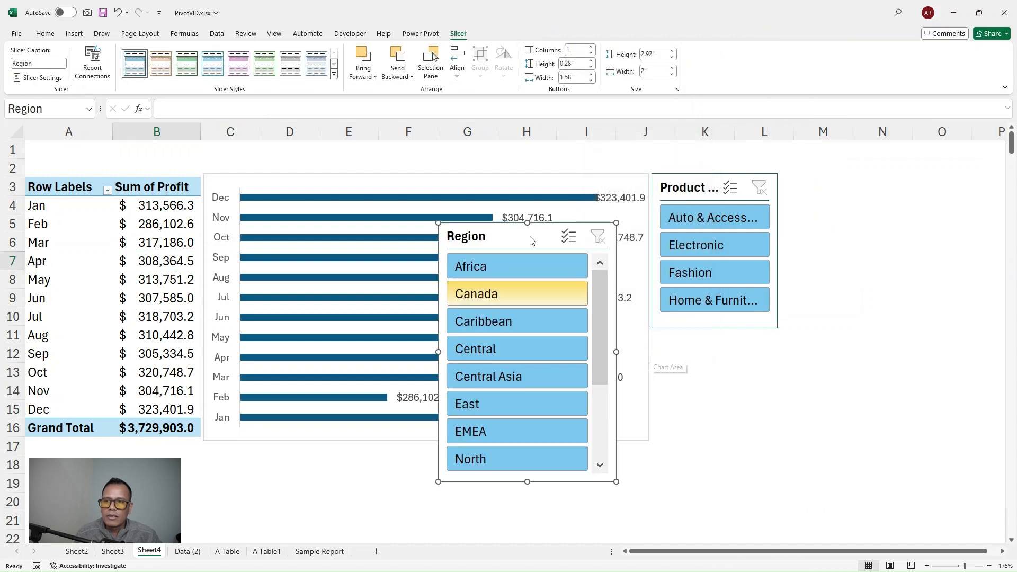
Place the Region slicer directly to the right of the Product Category slicer and lengthen it to about 3.18" high.
left_click_drag(491, 234, 832, 184)
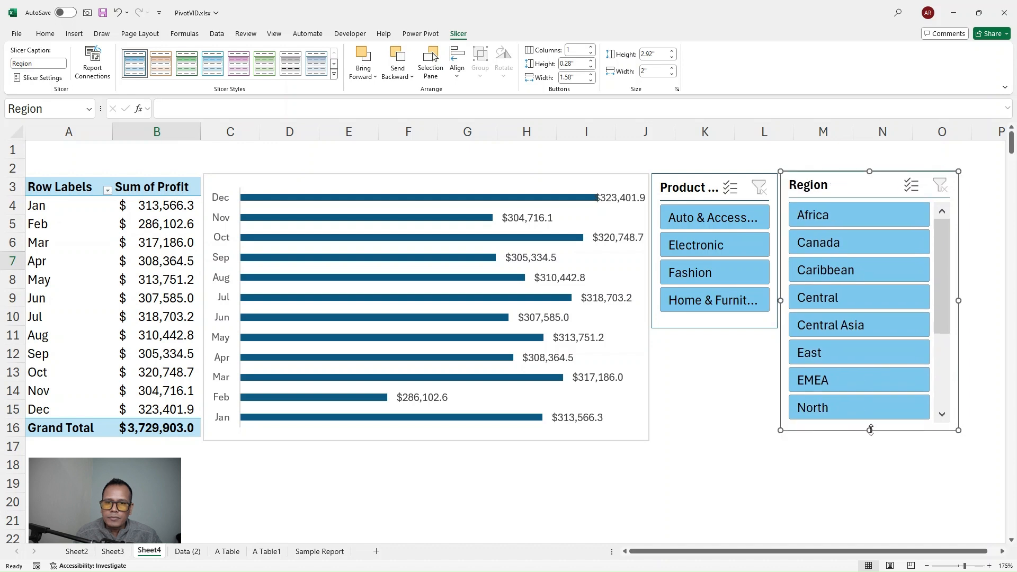
left_click_drag(869, 429, 871, 454)
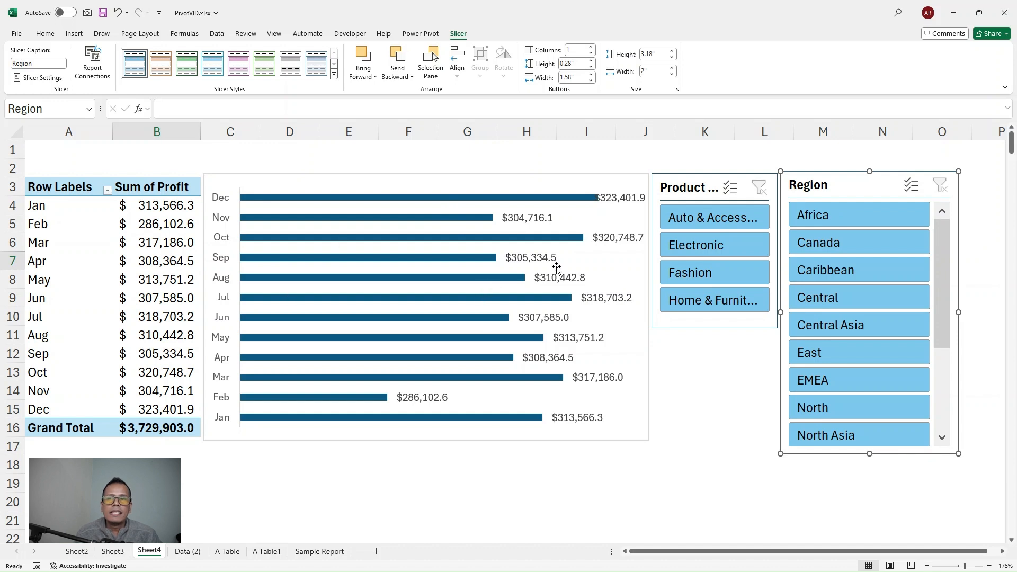
Try the slicer combinations Auto & Accessories with Africa, Electronic with Canada, and Fashion with Canada and EMEA, and clear both slicers' filters.
left_click(706, 222)
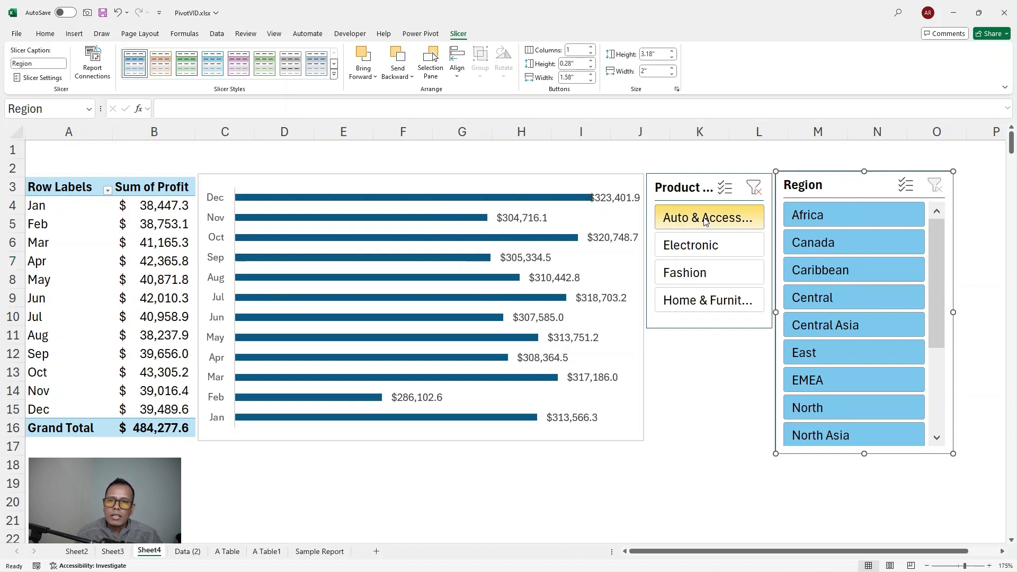
left_click(840, 220)
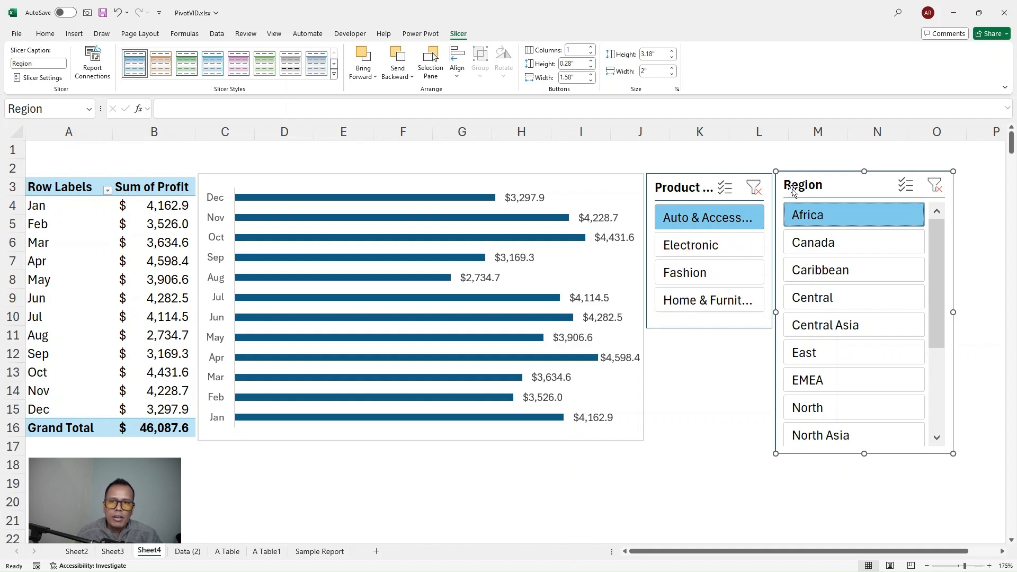
left_click(679, 253)
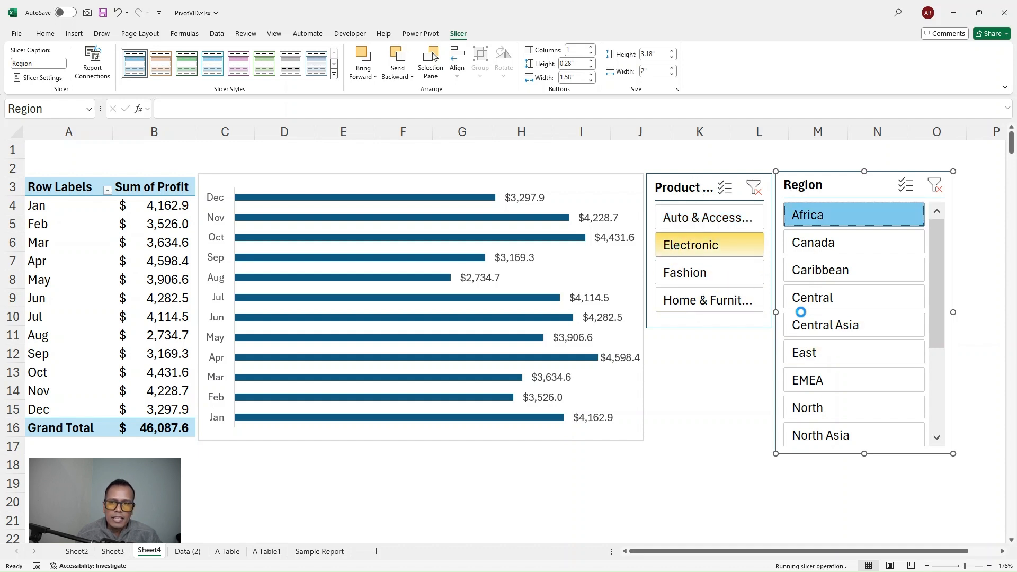
left_click(848, 246)
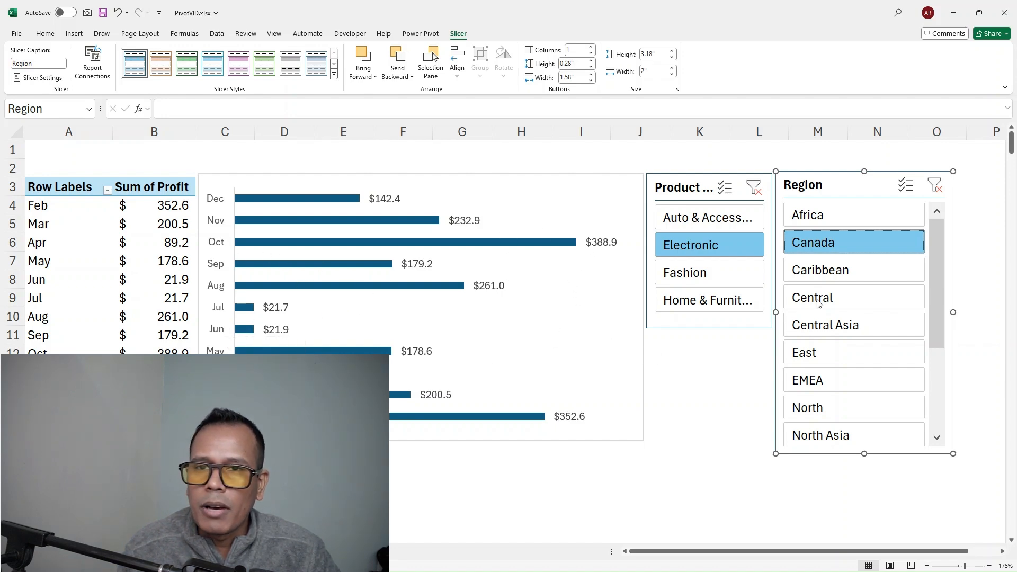
left_click(741, 220)
left_click(713, 277)
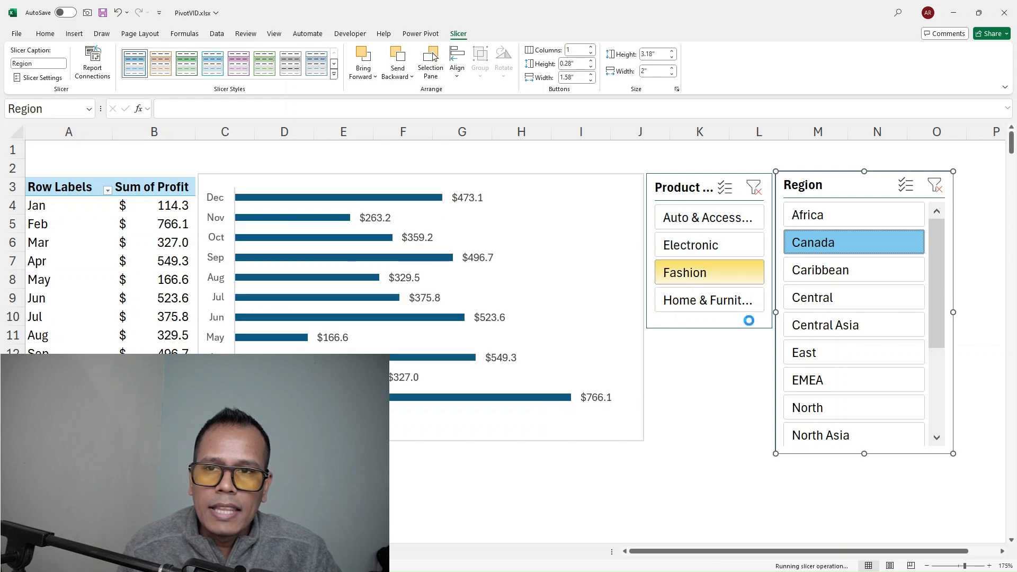
left_click(827, 383)
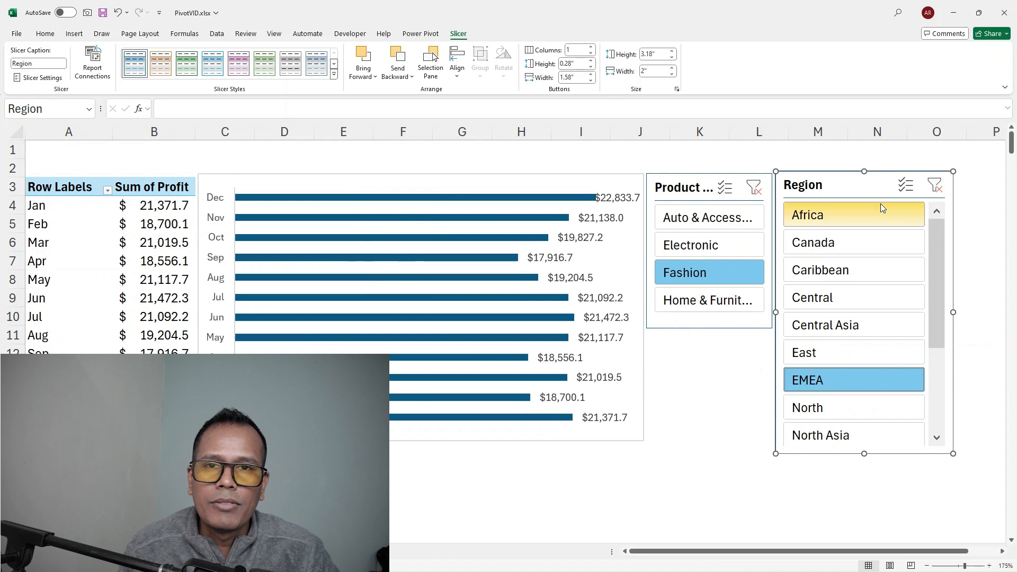
left_click(935, 185)
left_click(757, 192)
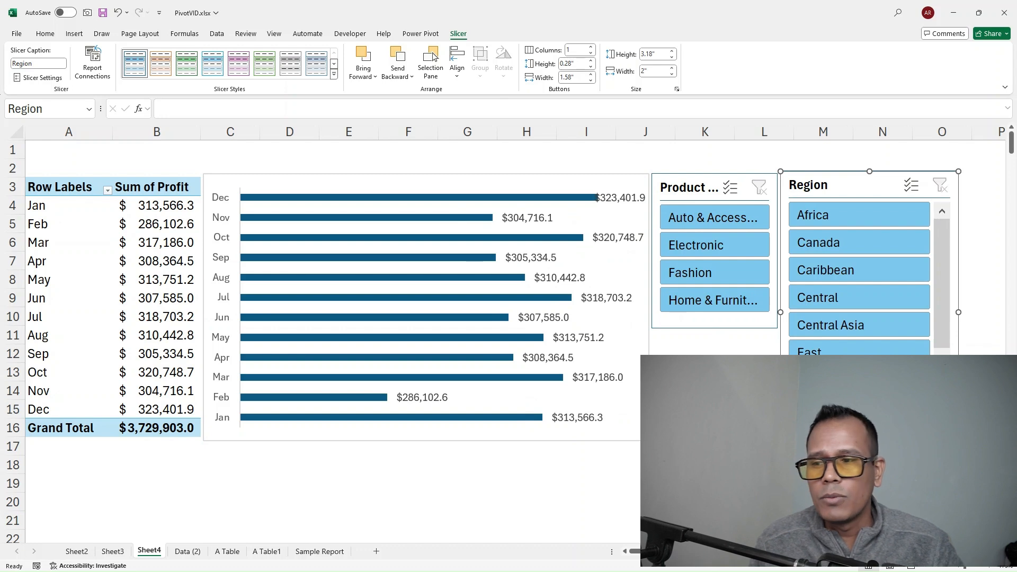
Check the source data on the Data (2) sheet and return to Sheet4.
left_click(188, 552)
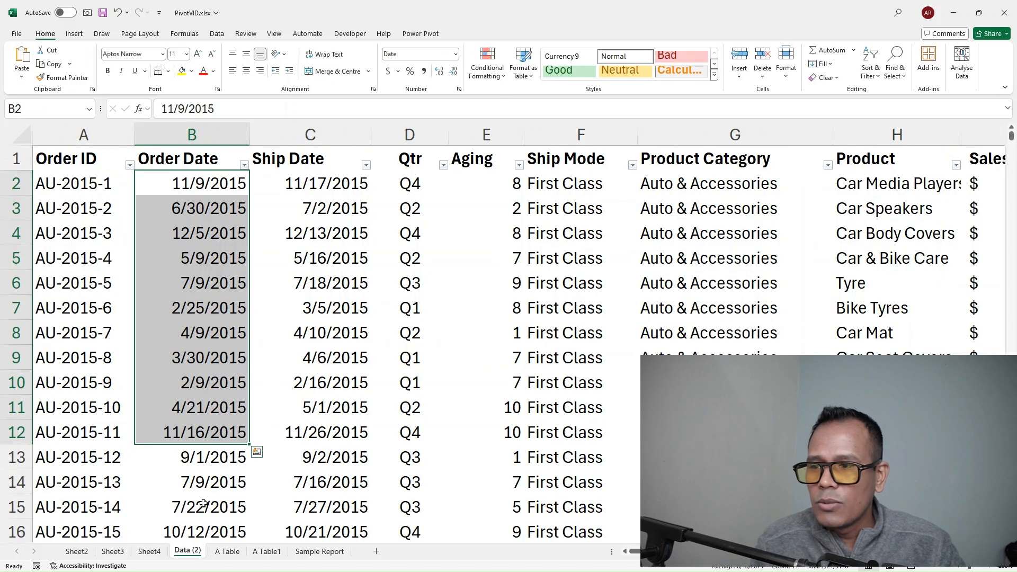
left_click(149, 552)
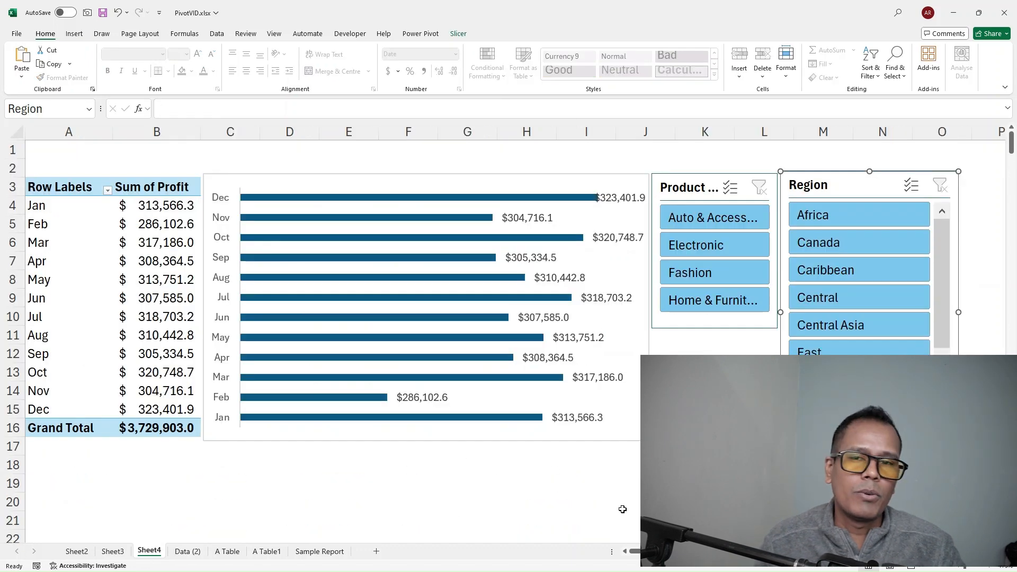